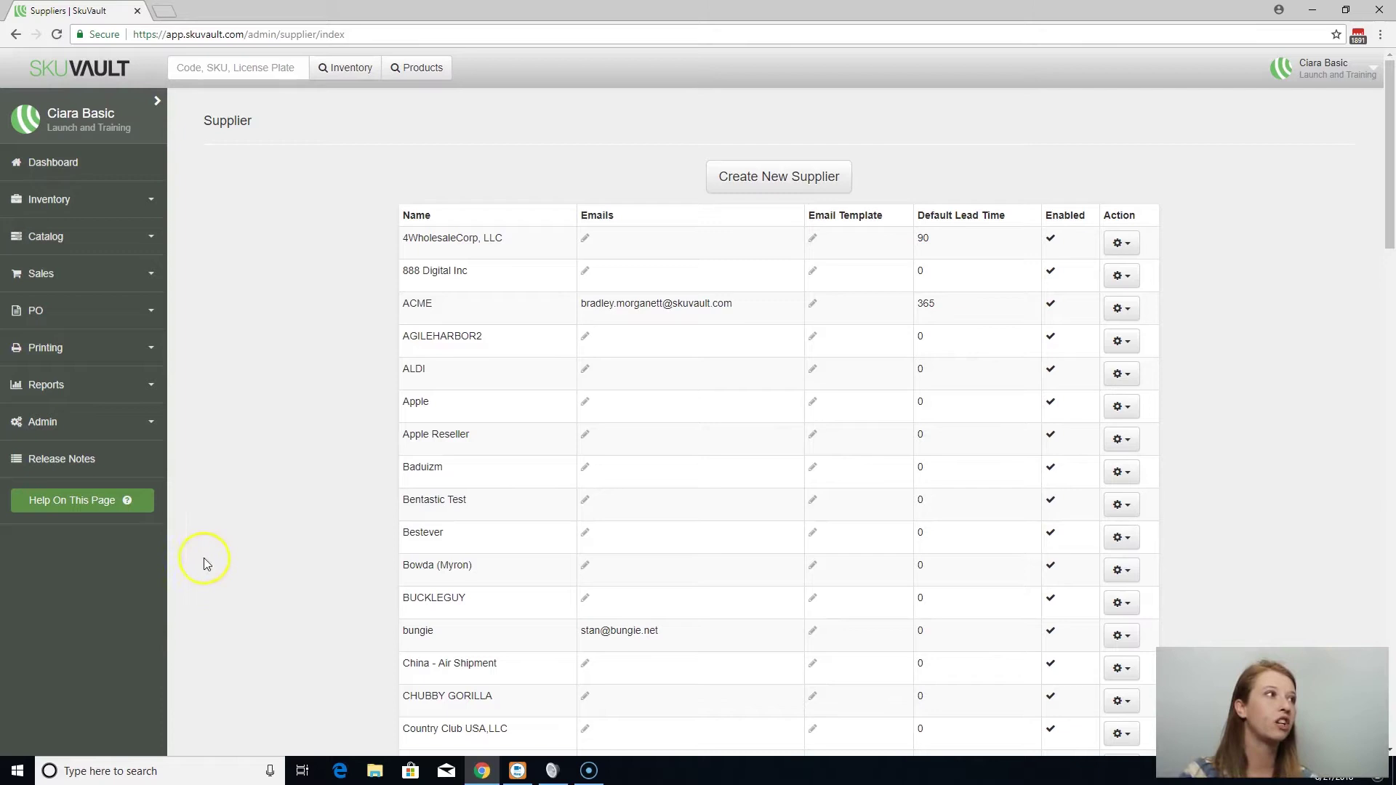
# - Open the admin Brands list and submit a new brand named Nike
pyautogui.click(120, 441)
pyautogui.click(120, 452)
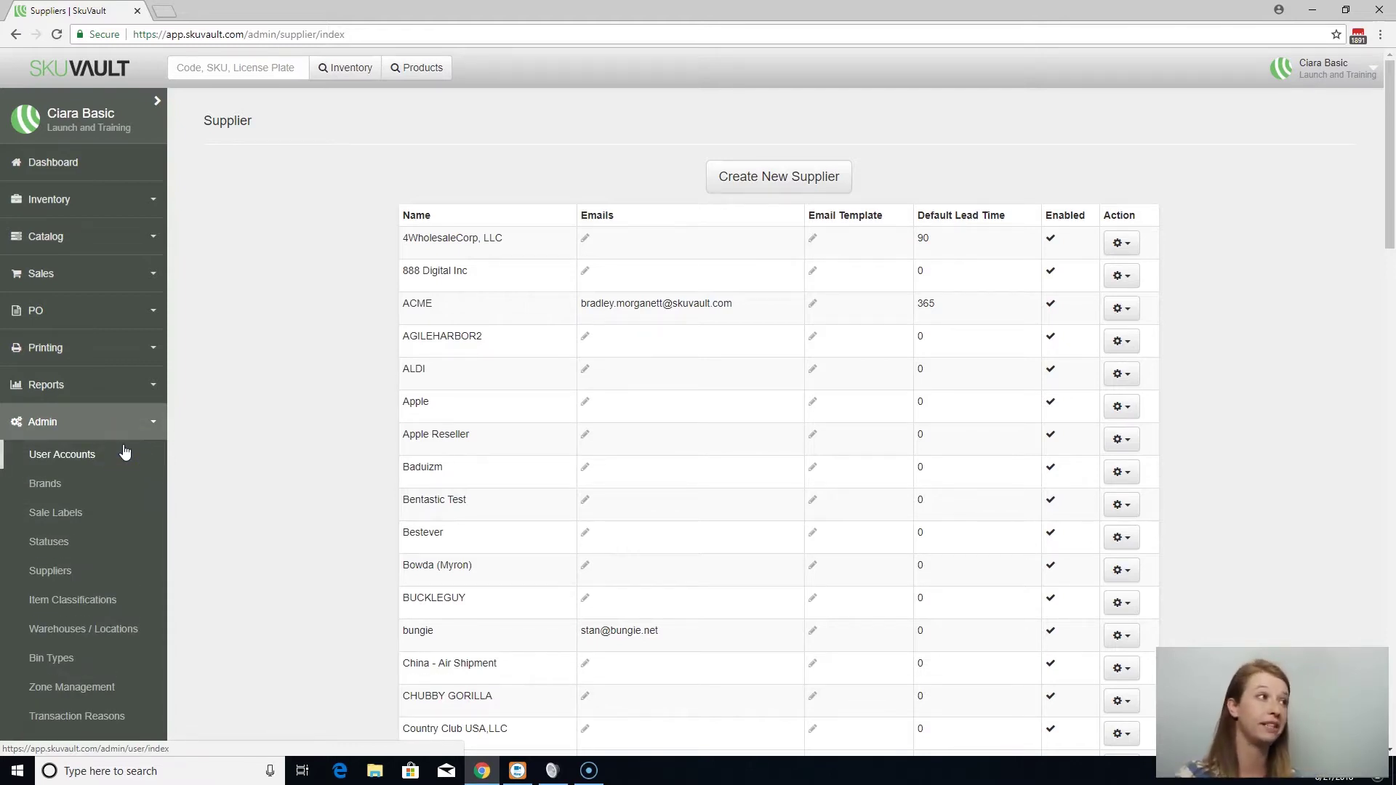
pyautogui.click(68, 492)
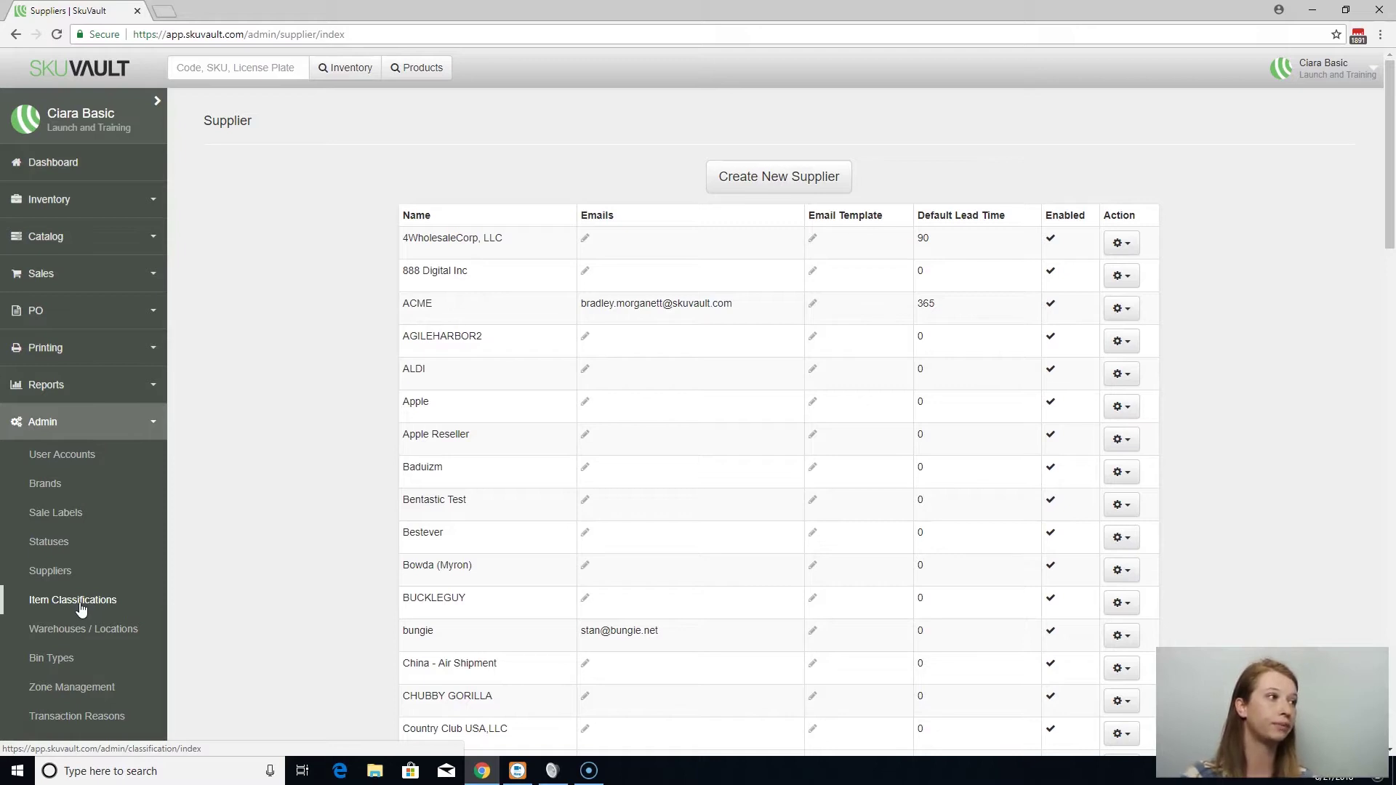
pyautogui.click(51, 486)
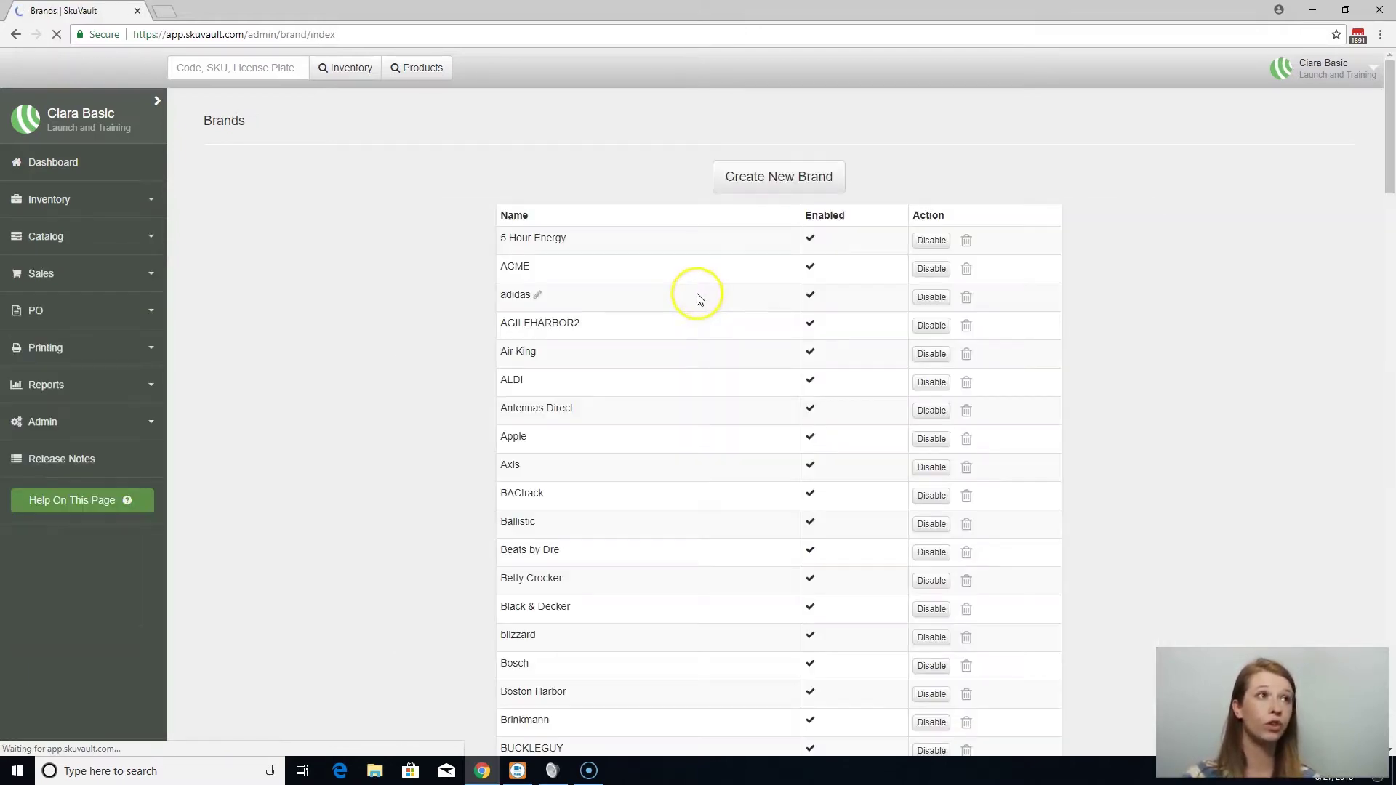
pyautogui.click(757, 184)
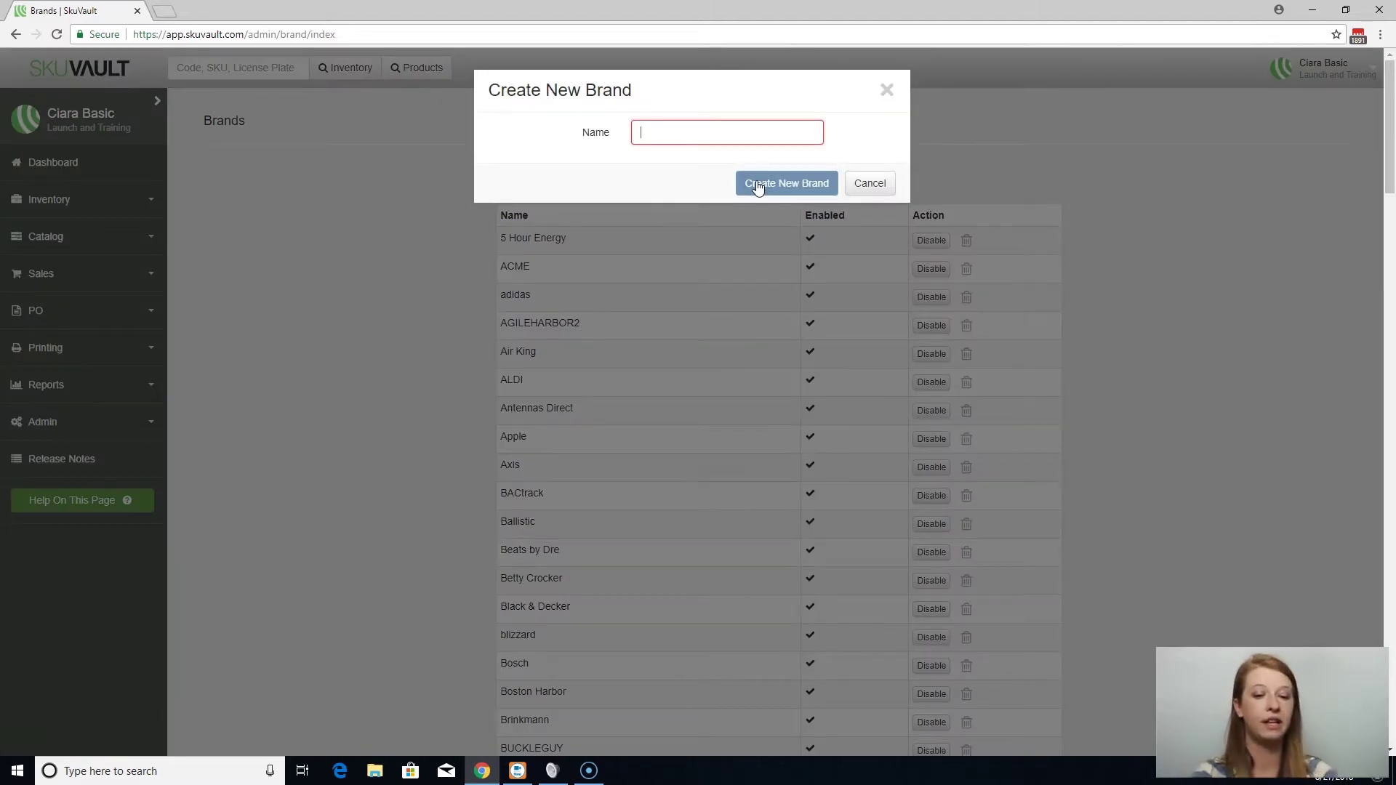
pyautogui.write('Nike')
pyautogui.click(773, 188)
pyautogui.moveTo(571, 161); pyautogui.dragTo(667, 184)
pyautogui.click(882, 259)
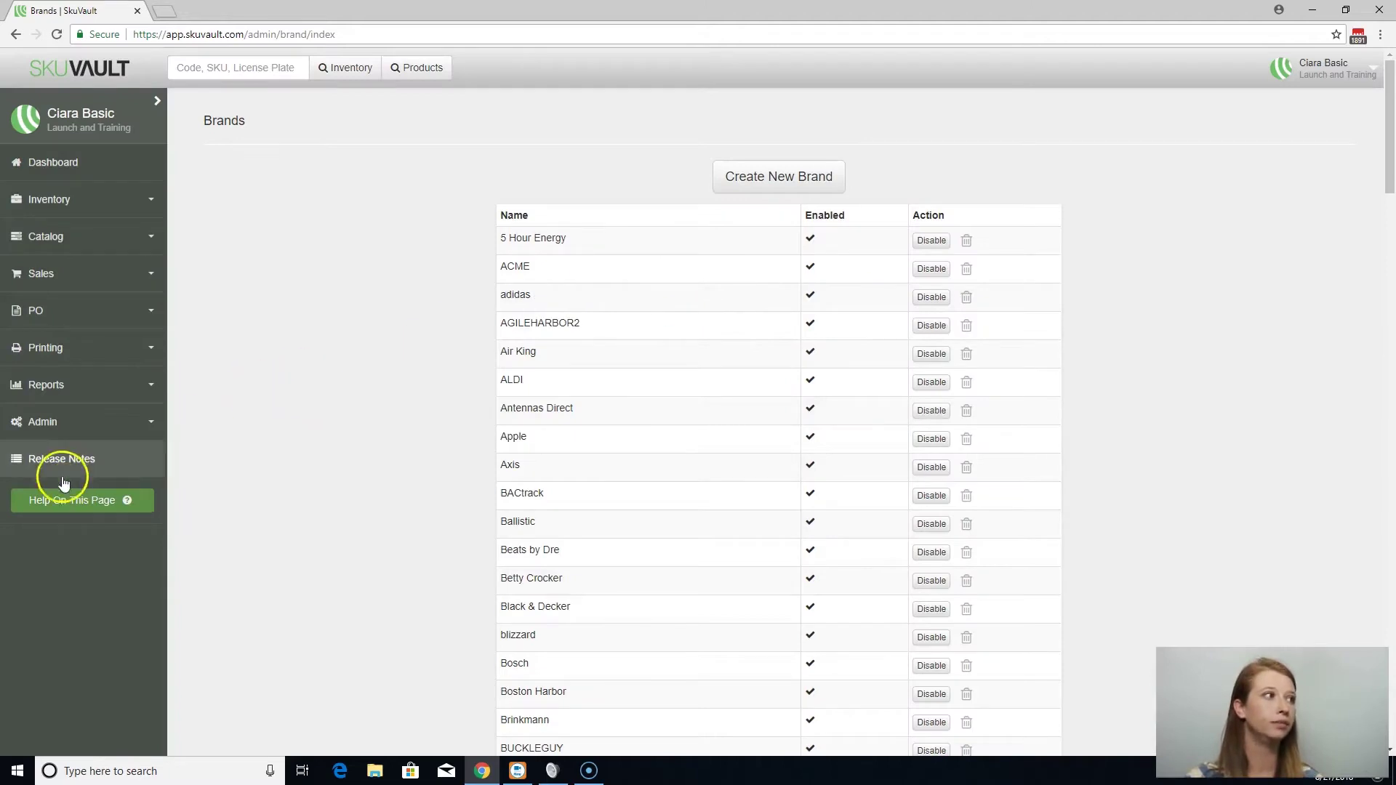
# - Open the Item Classifications list, view the form for creating a new classification, and close it without saving
pyautogui.click(70, 429)
pyautogui.scroll(-3, 75, 509)
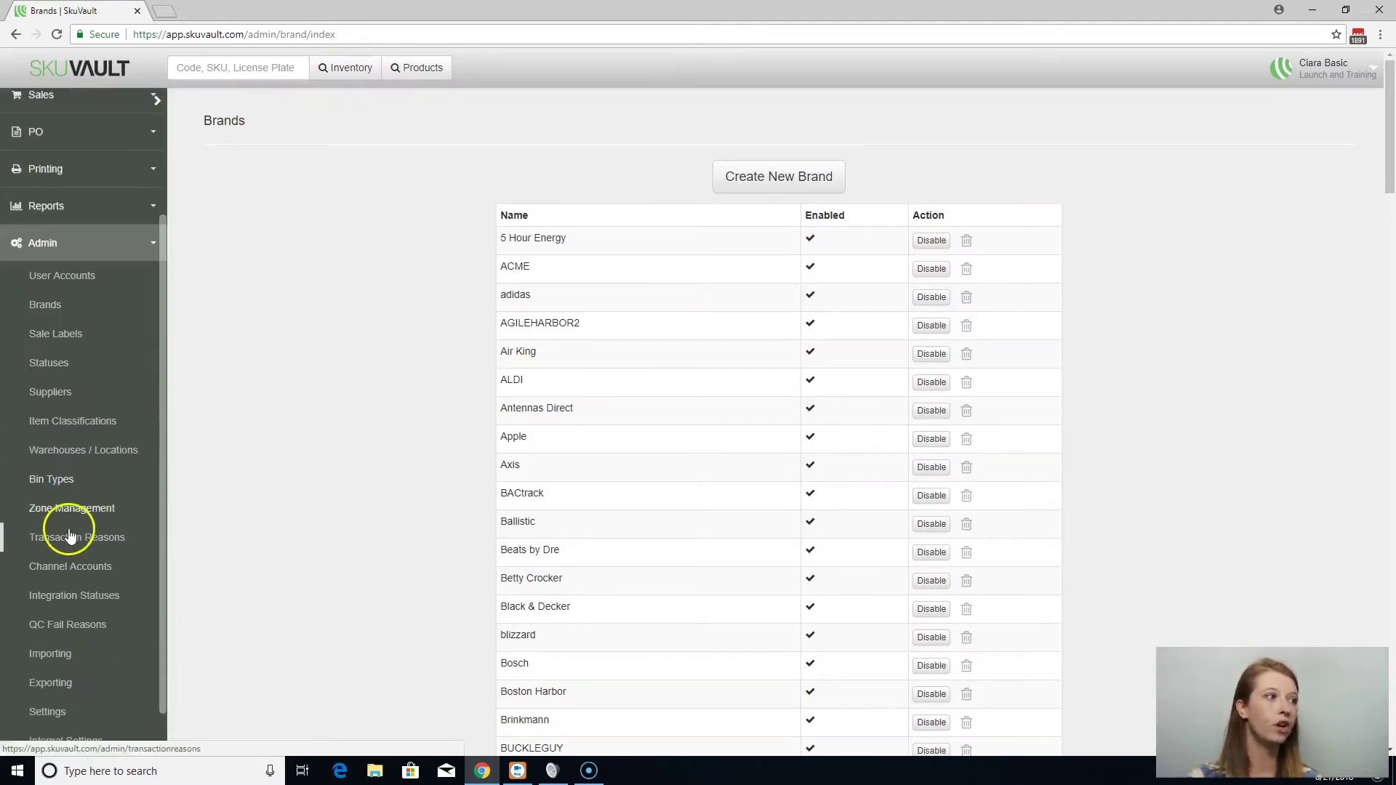
pyautogui.scroll(-2, 69, 536)
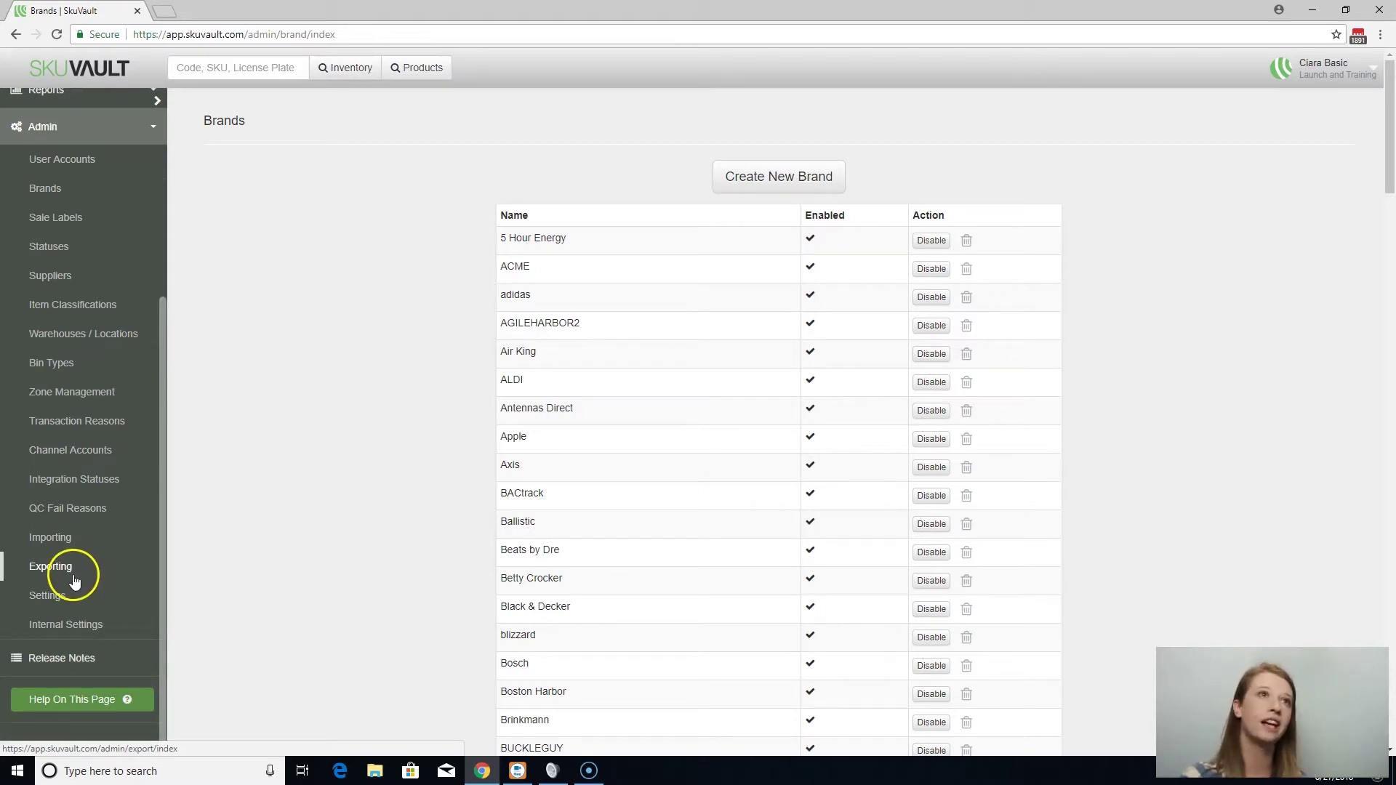
pyautogui.click(65, 307)
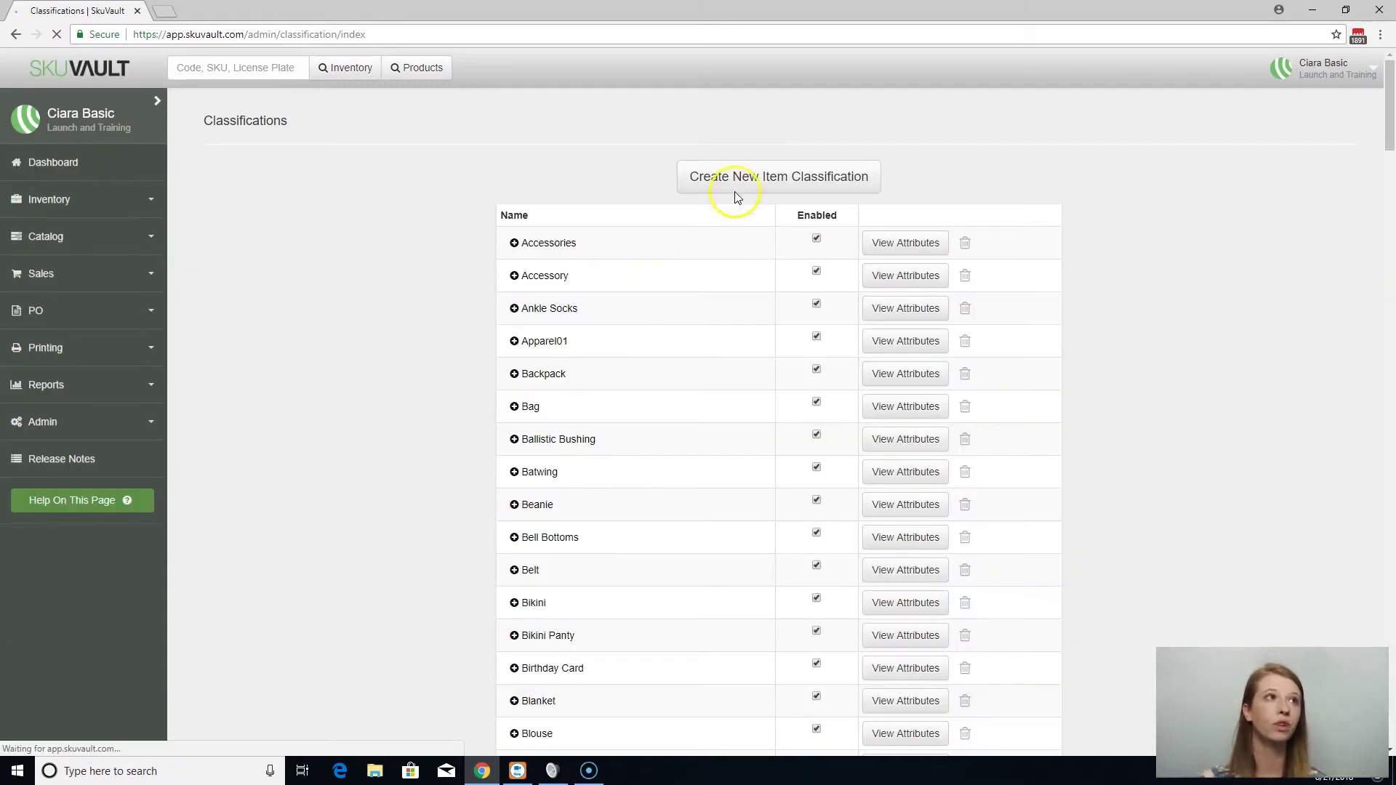
pyautogui.click(741, 182)
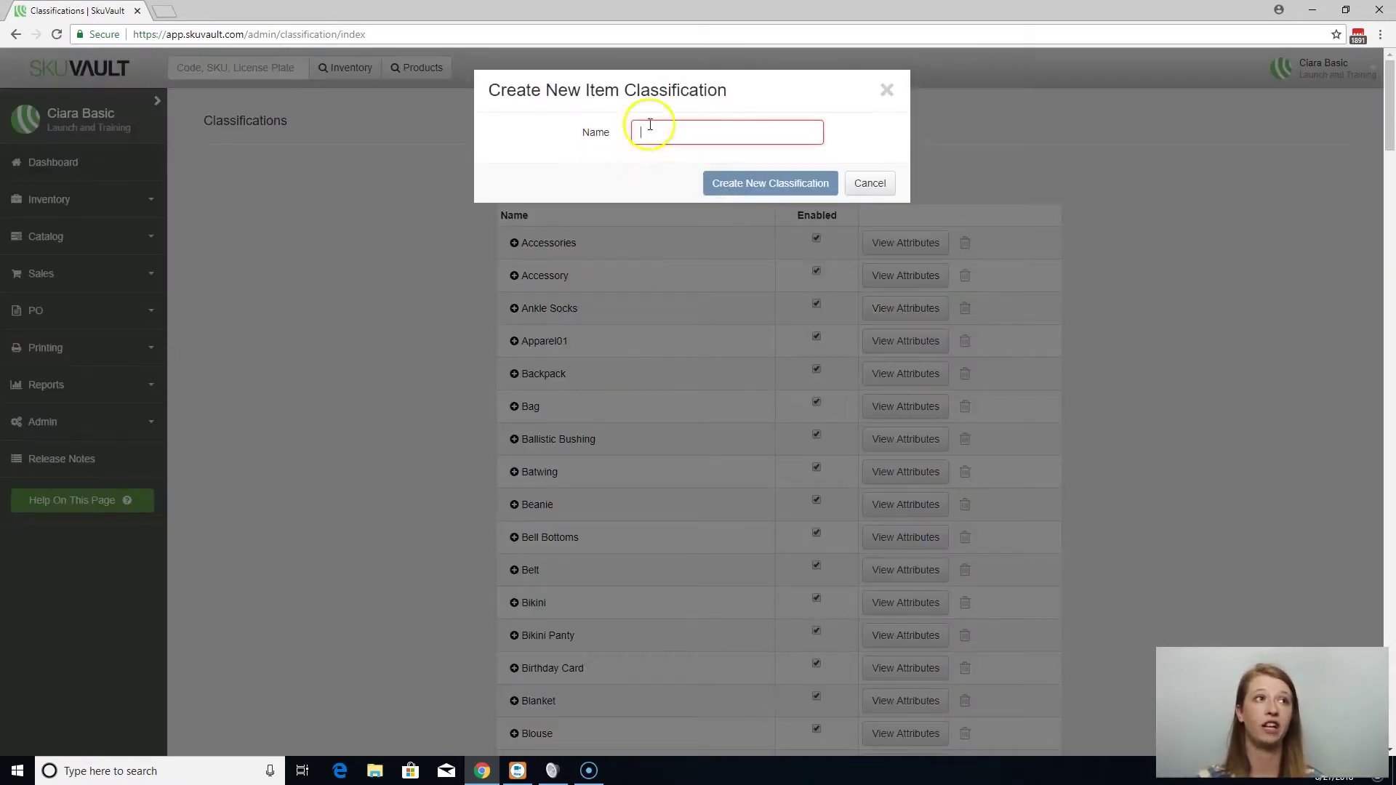
pyautogui.click(887, 90)
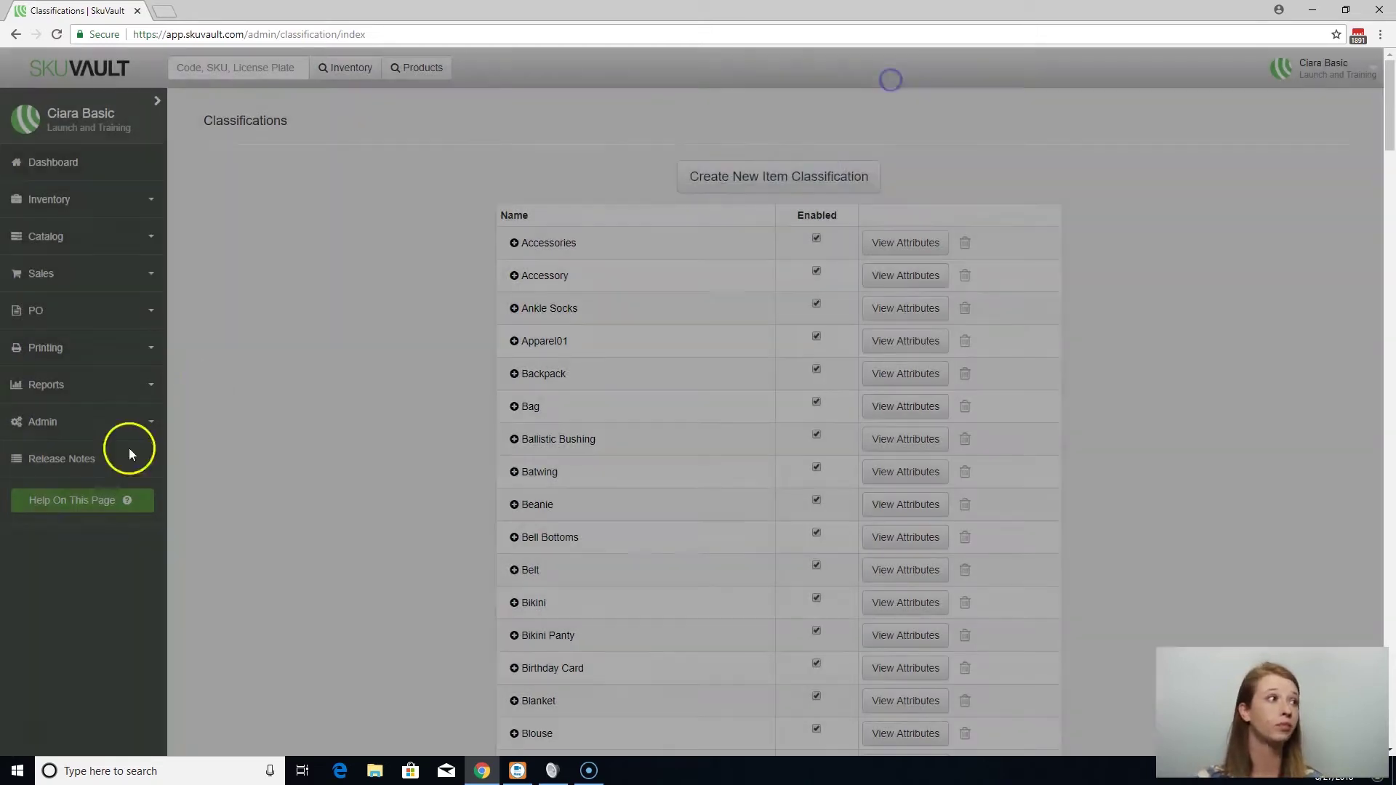
# - Open the Suppliers list, view the form for creating a new supplier, and close it without saving
pyautogui.click(57, 428)
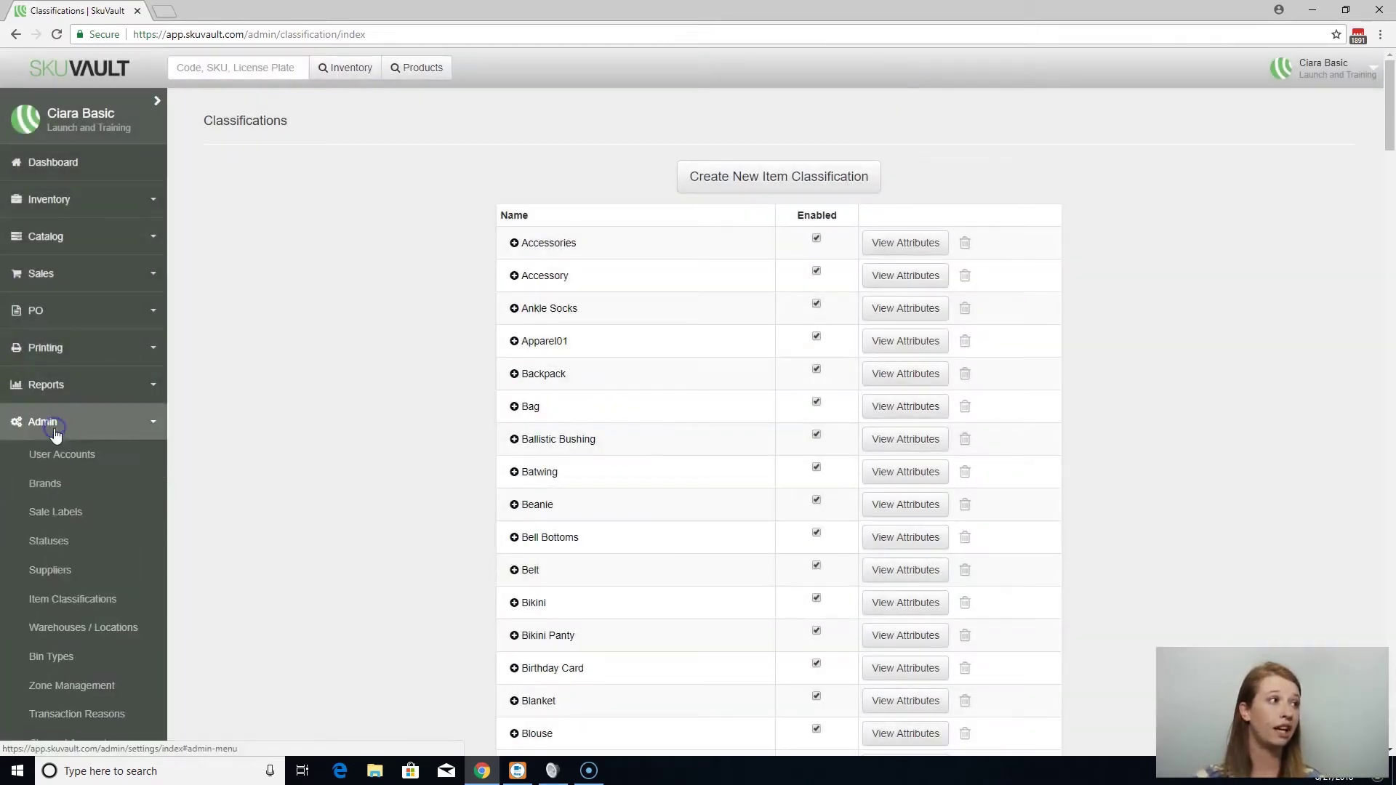
pyautogui.click(63, 578)
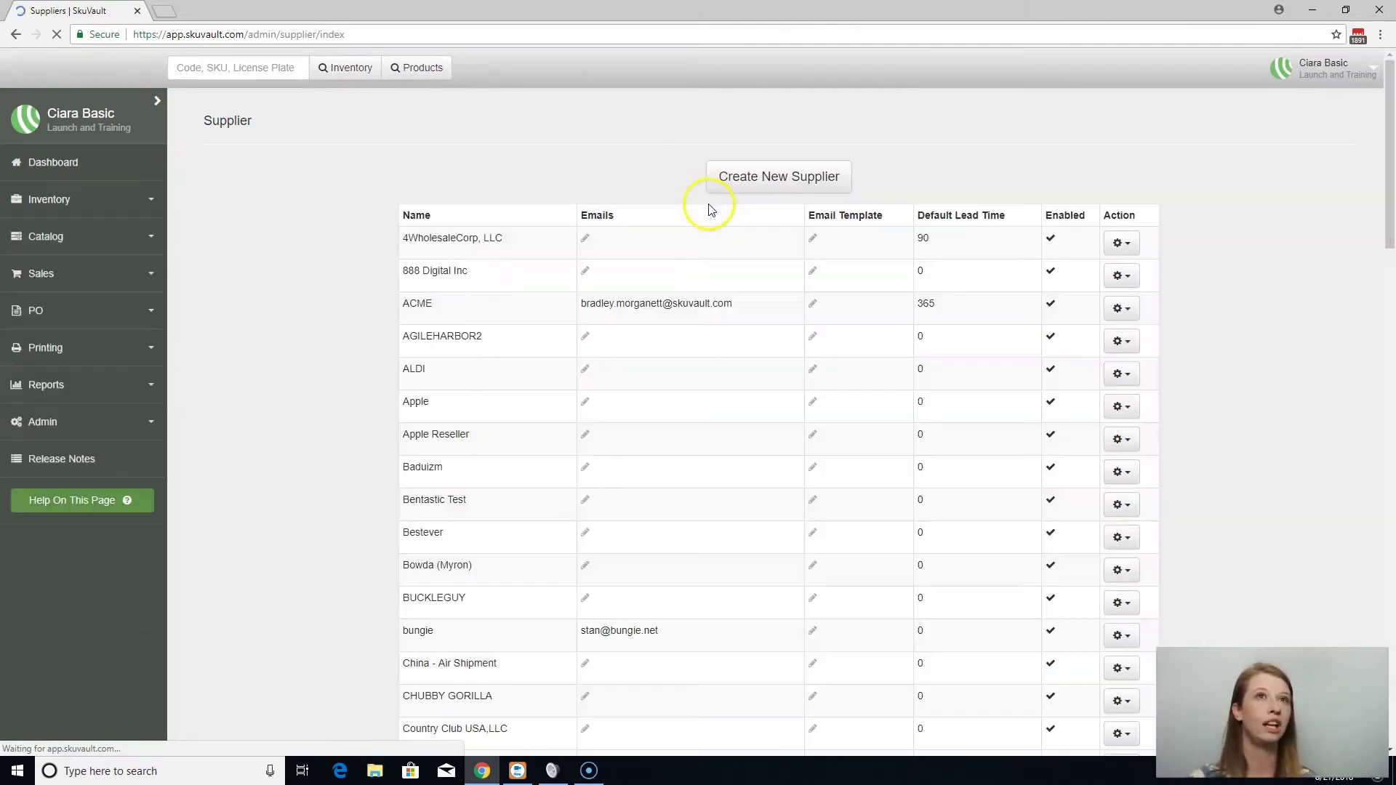
pyautogui.click(745, 179)
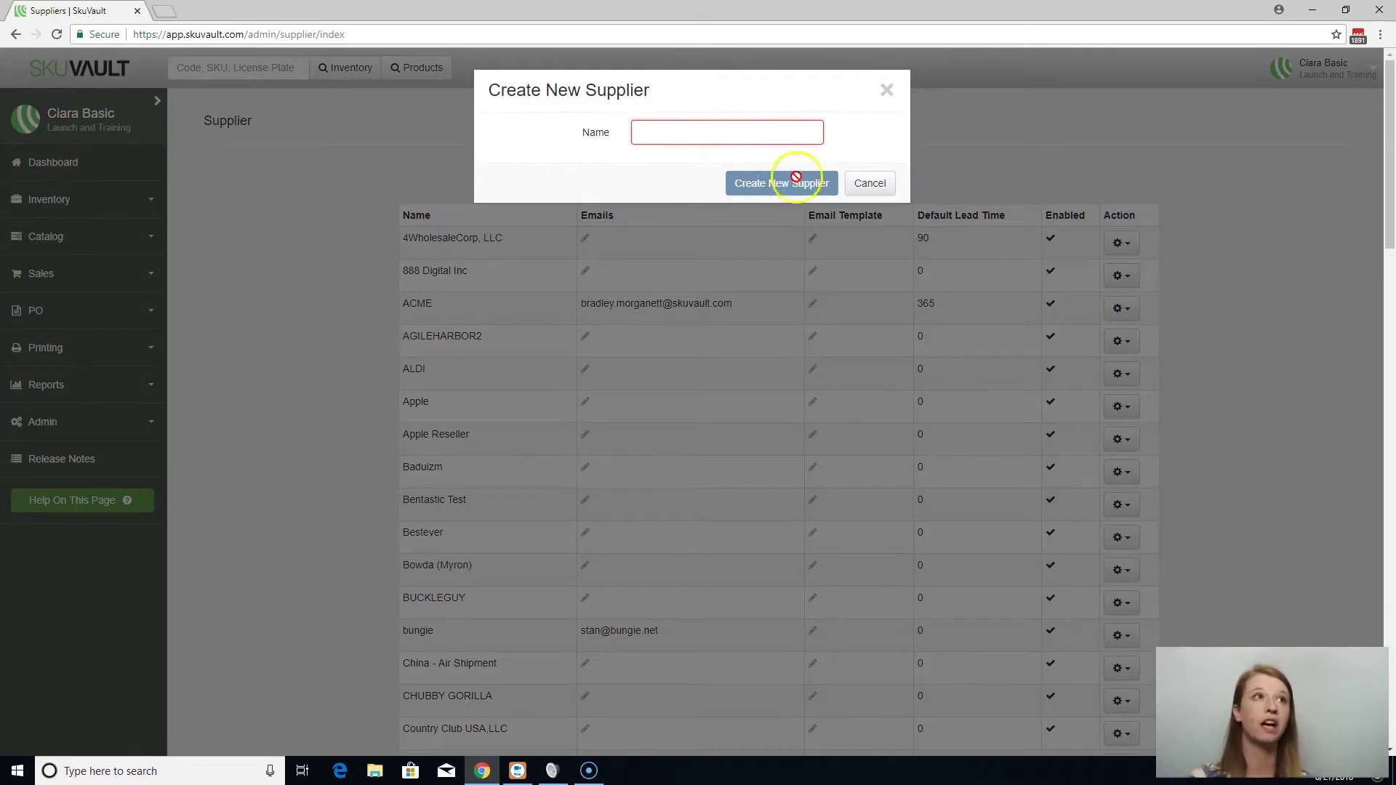
pyautogui.click(886, 89)
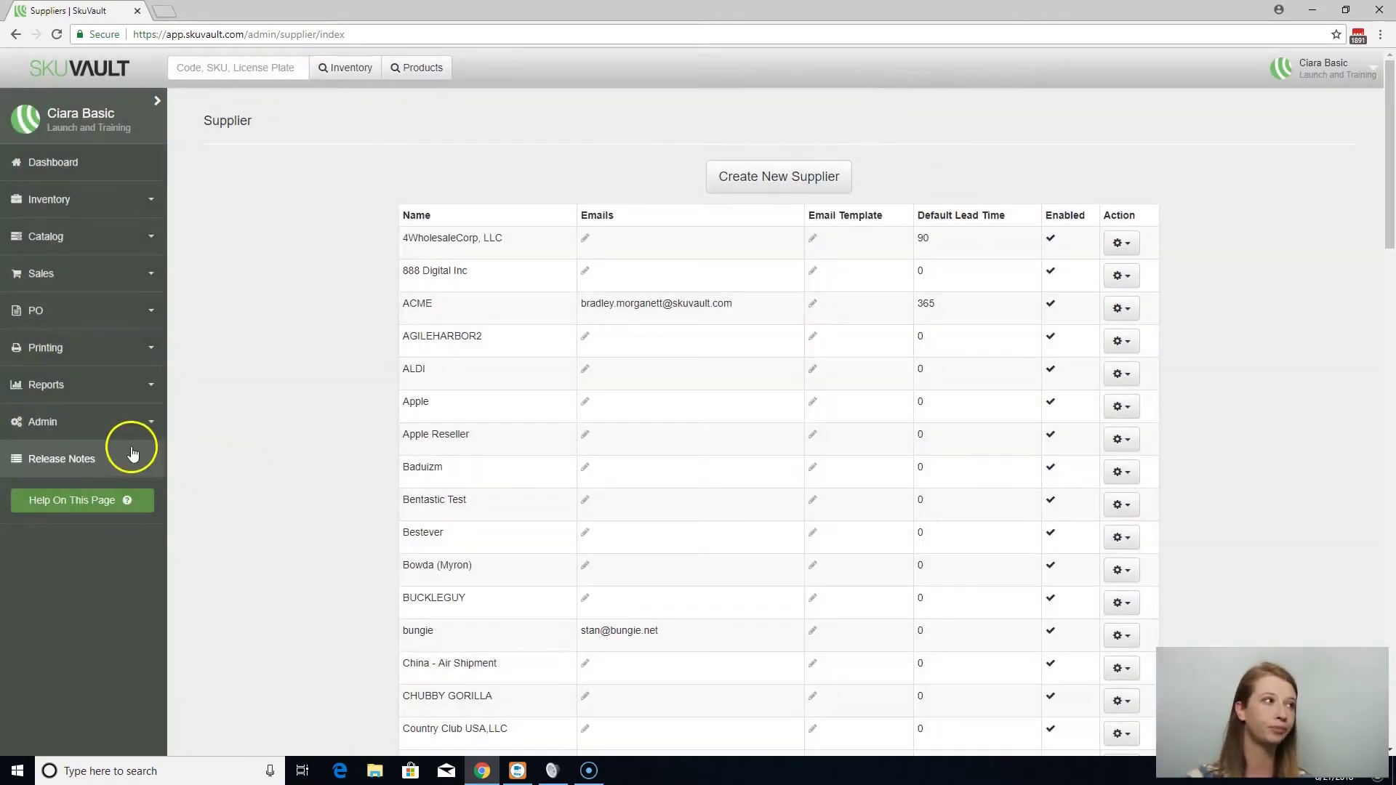
# - Open the Importing page and highlight the import options for new classifications, brands and suppliers
pyautogui.click(130, 424)
pyautogui.scroll(-2, 116, 502)
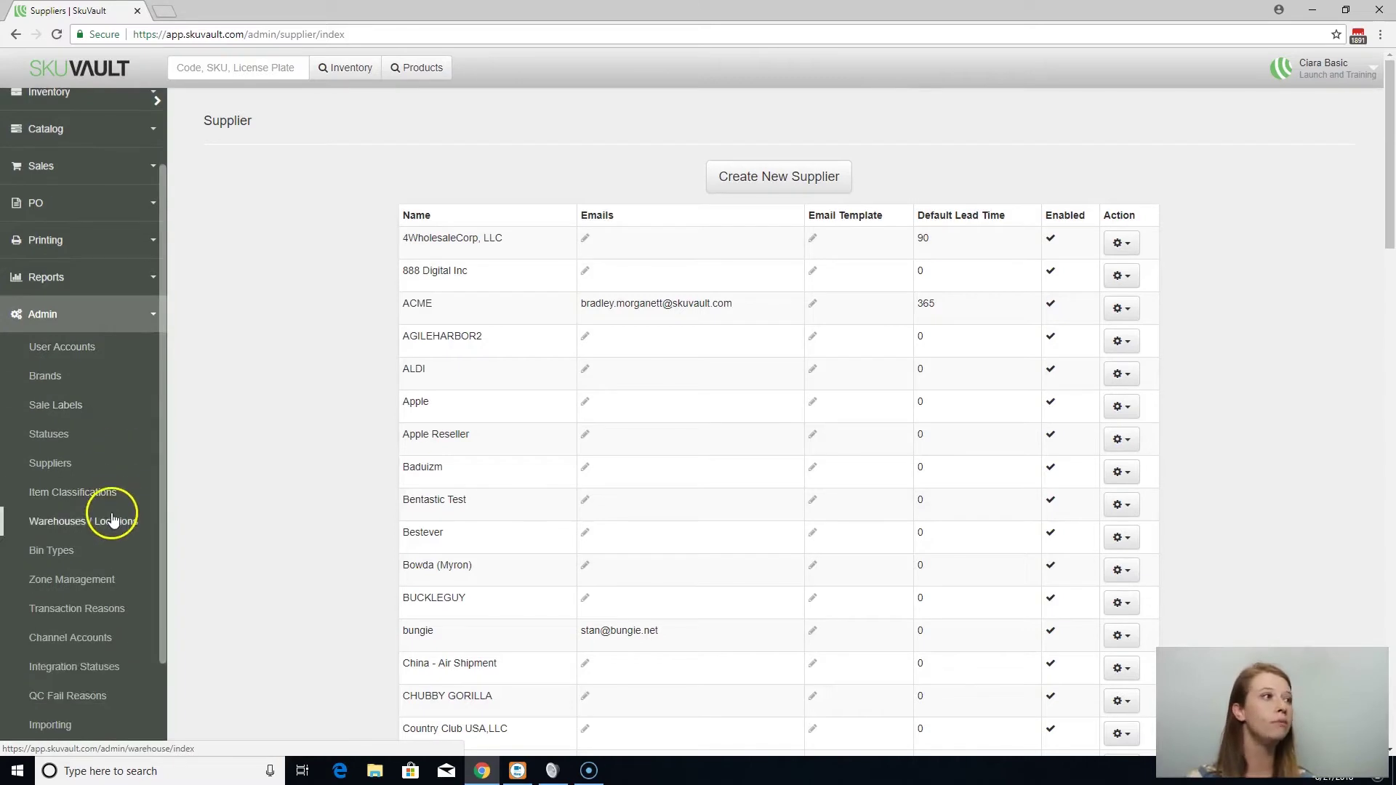
pyautogui.scroll(-3, 112, 518)
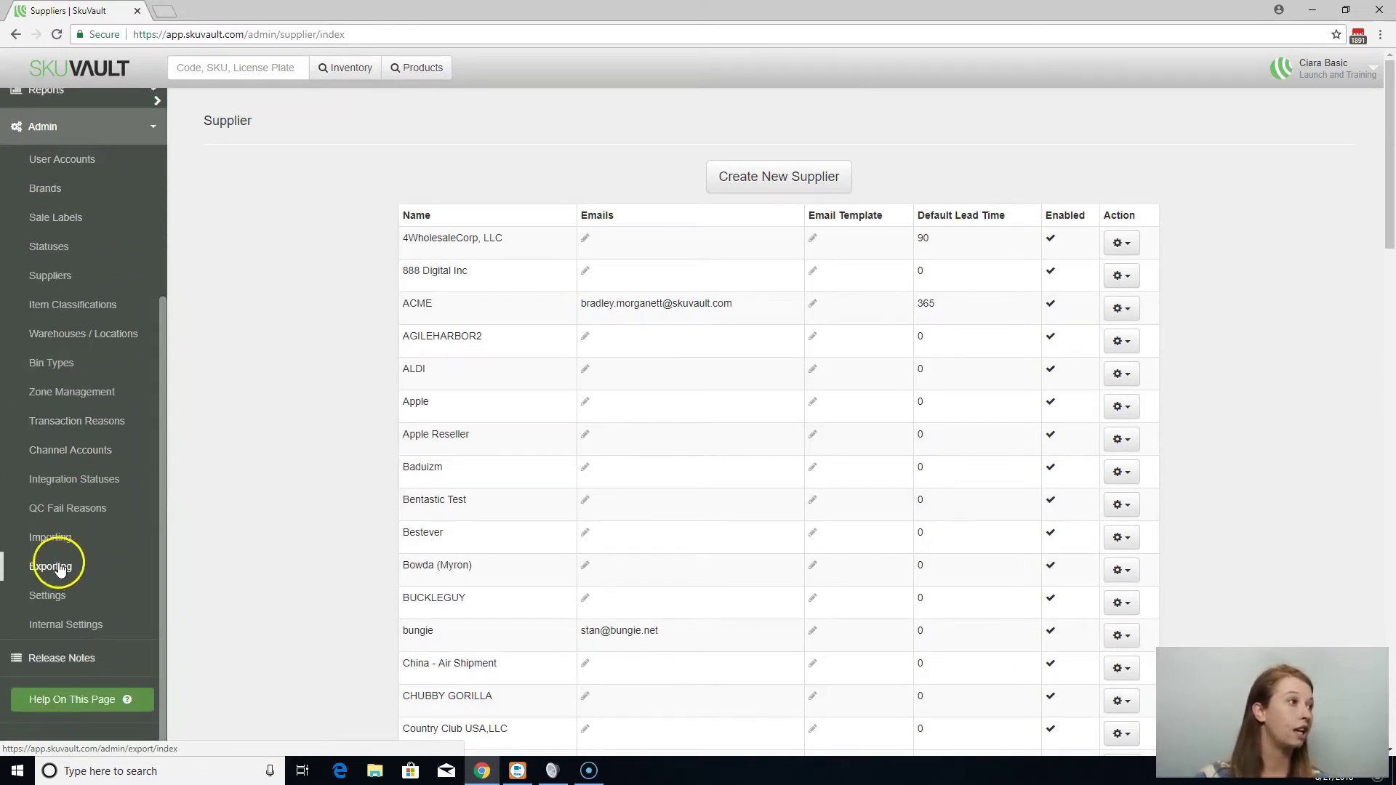
pyautogui.click(63, 548)
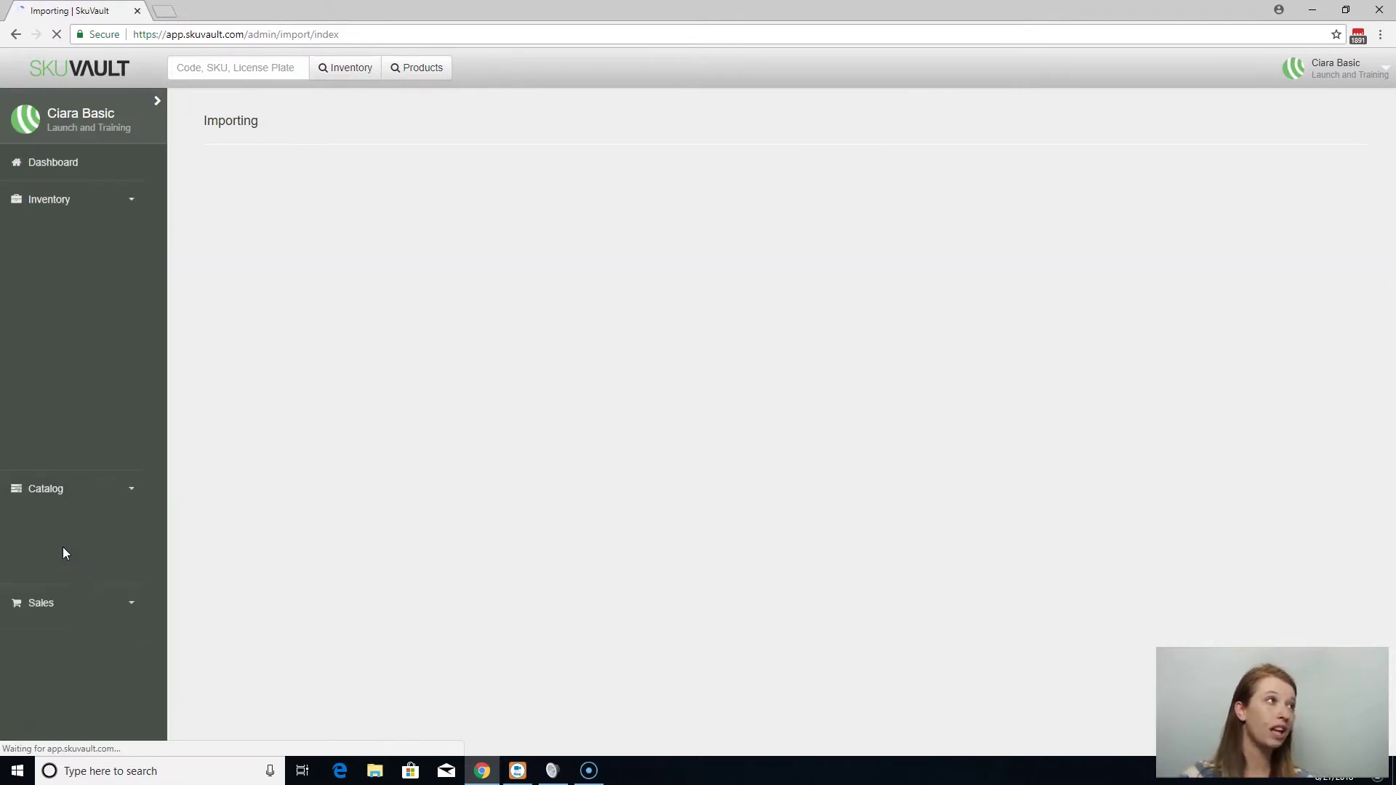
pyautogui.scroll(-4, 309, 478)
pyautogui.scroll(-11, 311, 477)
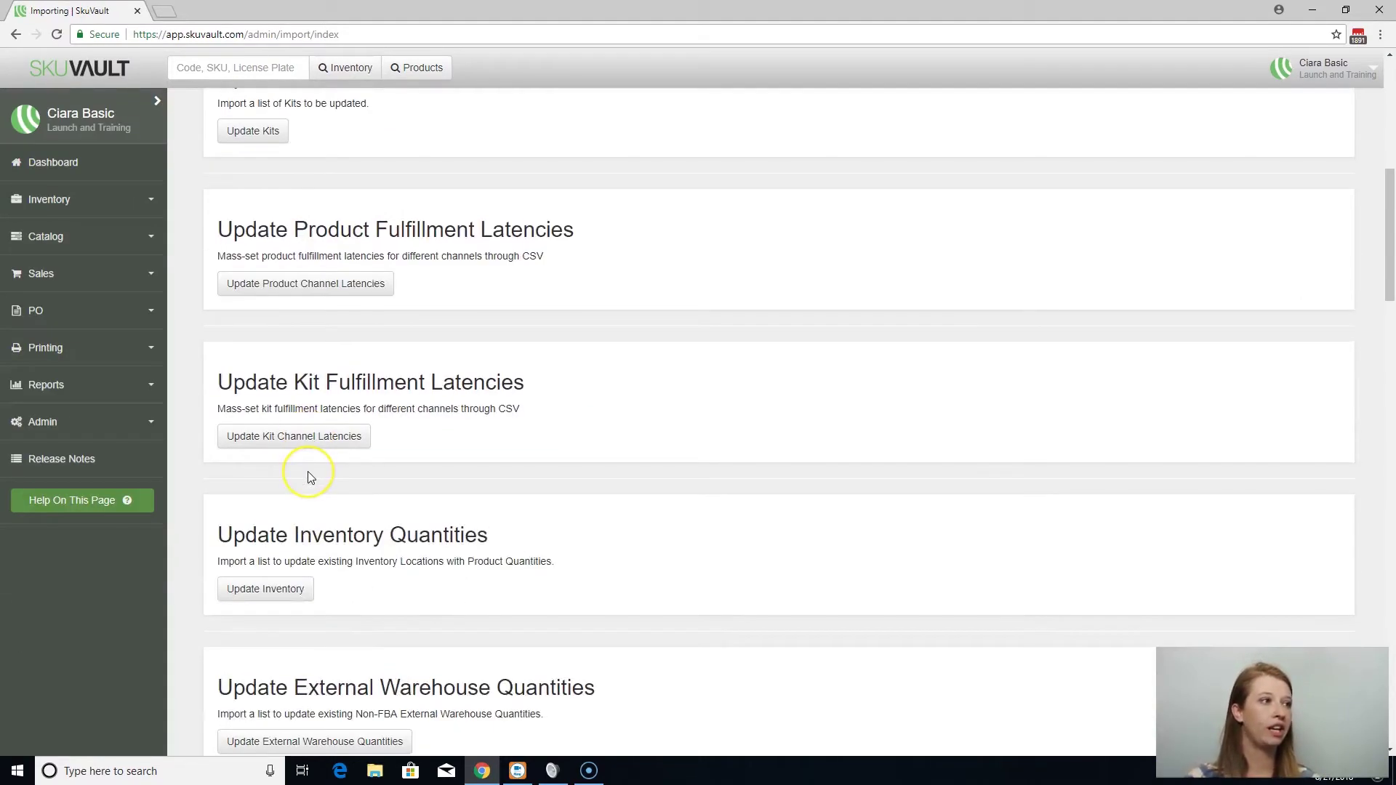
pyautogui.scroll(-8, 311, 478)
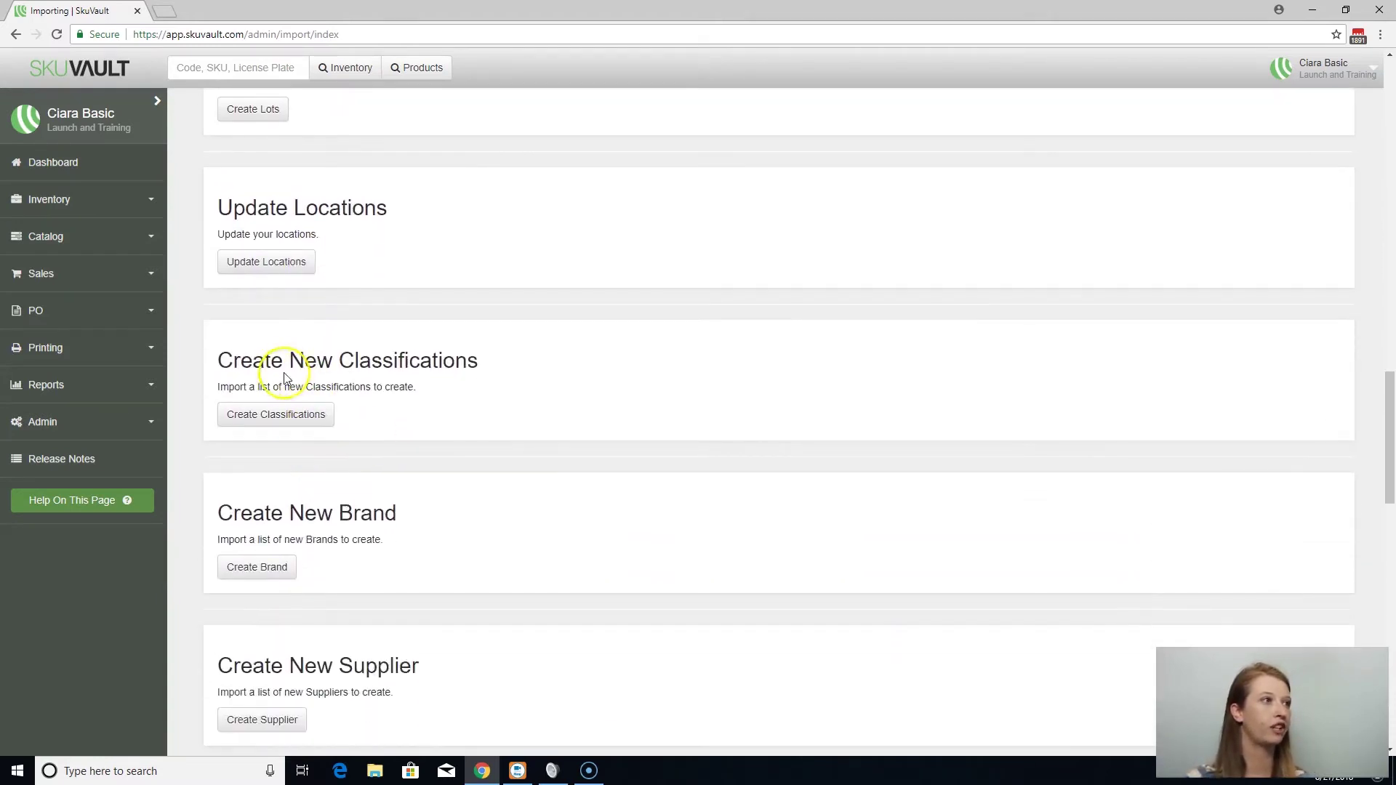
pyautogui.moveTo(251, 356); pyautogui.dragTo(457, 357)
pyautogui.moveTo(265, 511); pyautogui.dragTo(456, 513)
pyautogui.moveTo(265, 665); pyautogui.dragTo(513, 667)
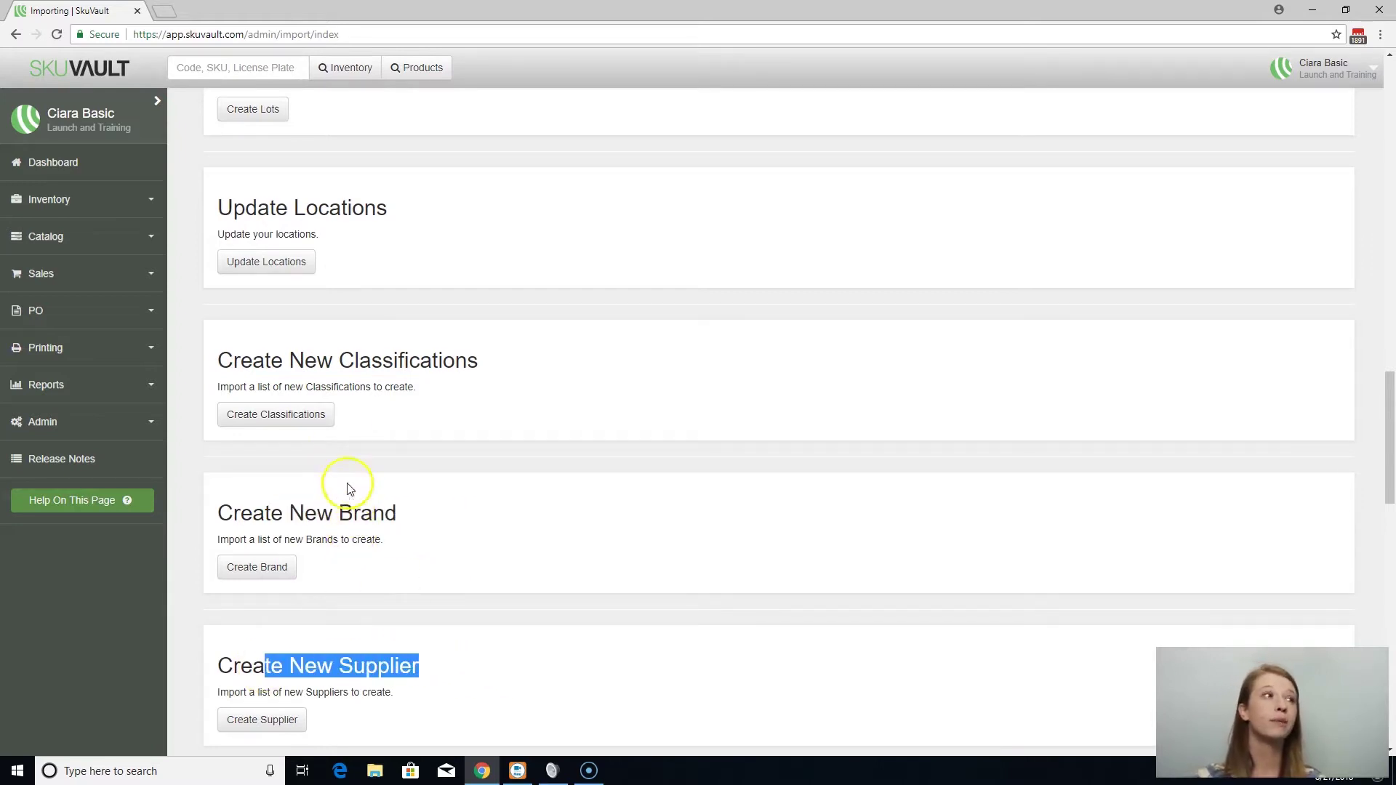
# - Open the classifications import and examine its required classification and attributeName headings
pyautogui.click(283, 416)
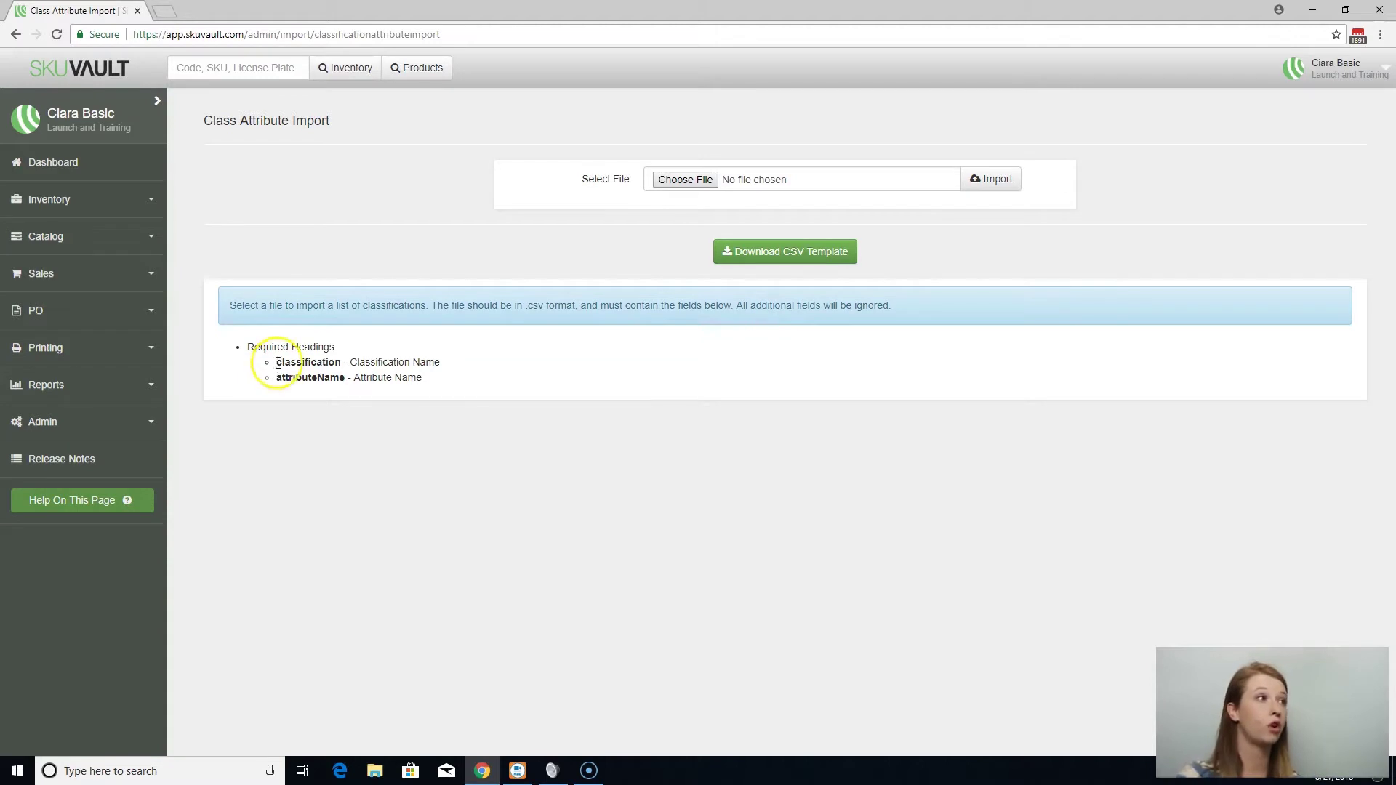
pyautogui.moveTo(279, 360); pyautogui.dragTo(340, 379)
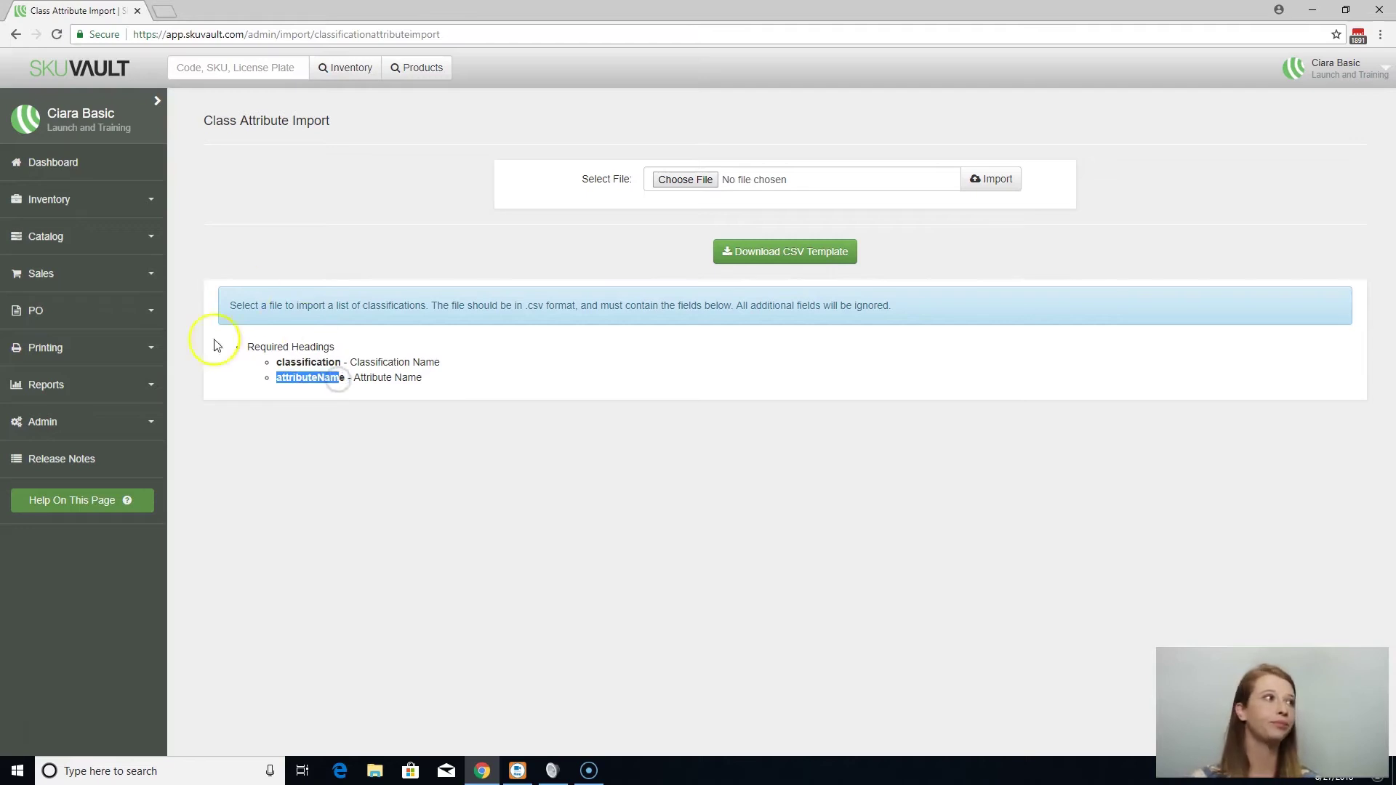
# - Return to the Importing page, open the Create New Brand import and examine its required field
pyautogui.click(83, 437)
pyautogui.scroll(-2, 68, 536)
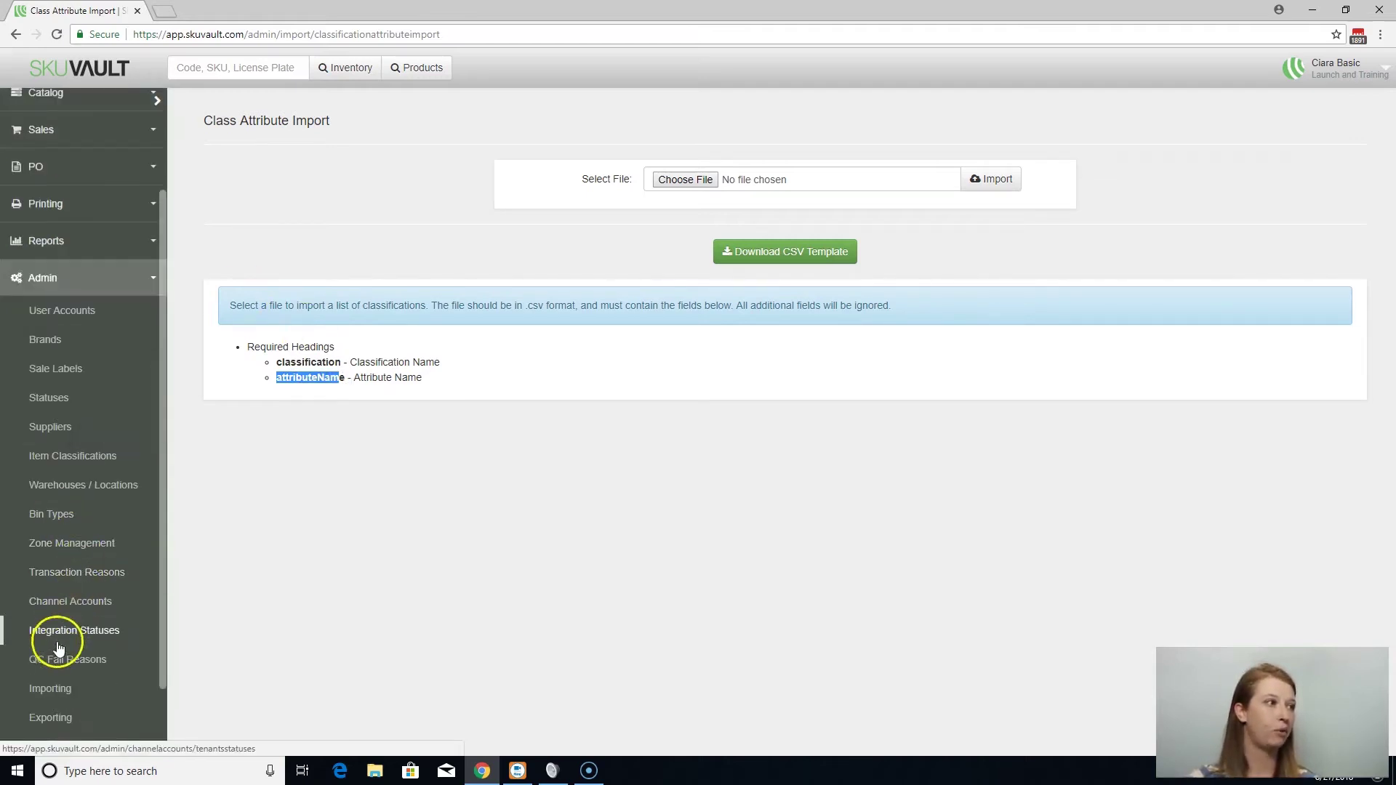
pyautogui.scroll(-1, 73, 560)
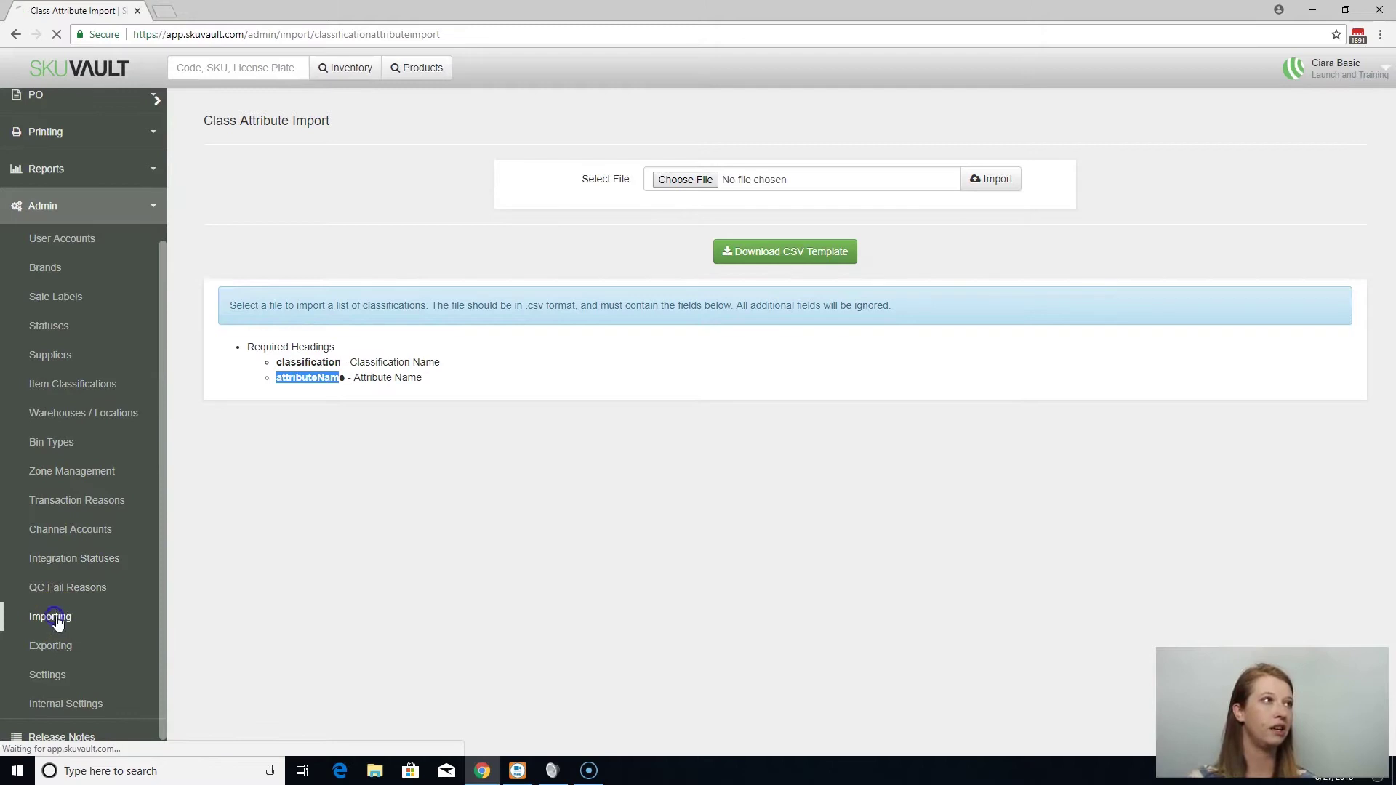
pyautogui.click(52, 618)
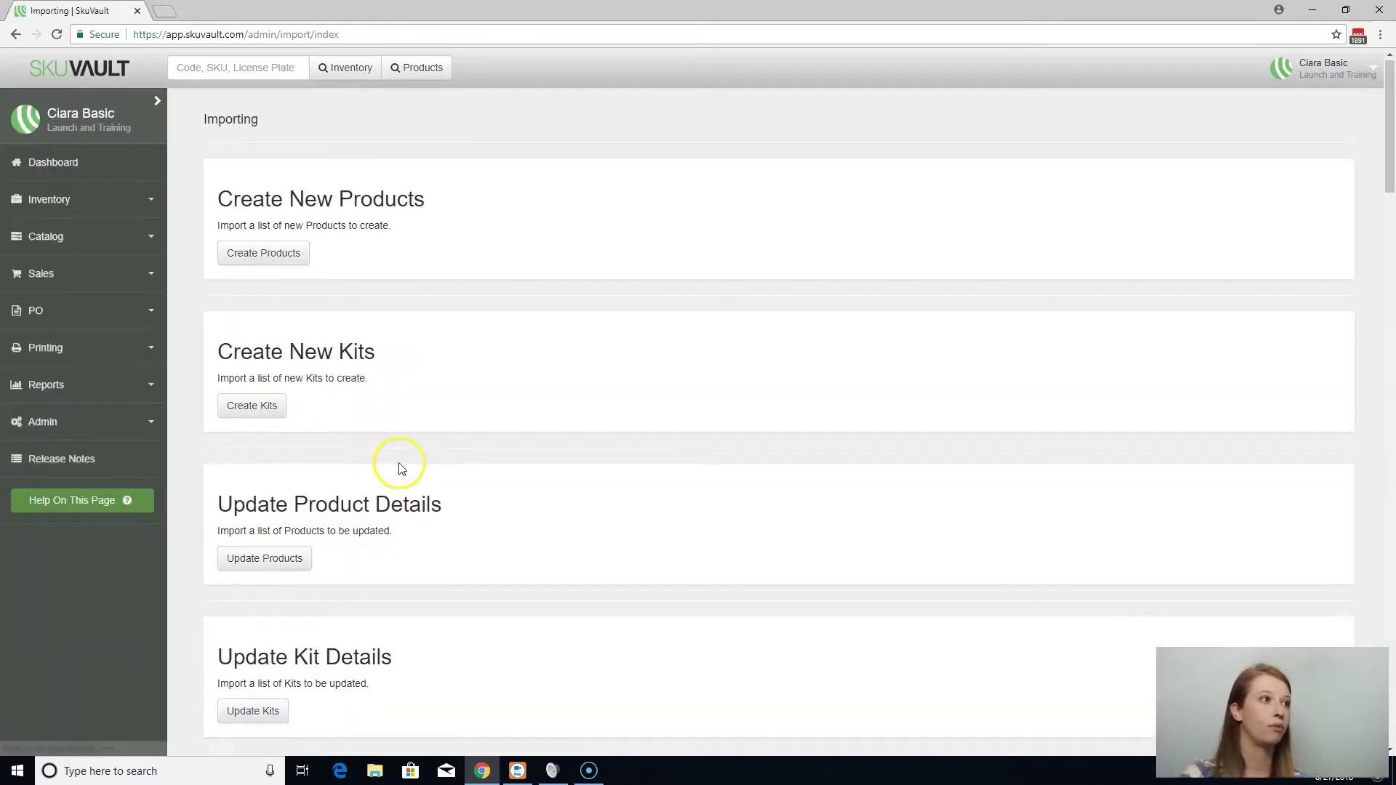
pyautogui.scroll(-10, 399, 467)
pyautogui.scroll(-11, 378, 474)
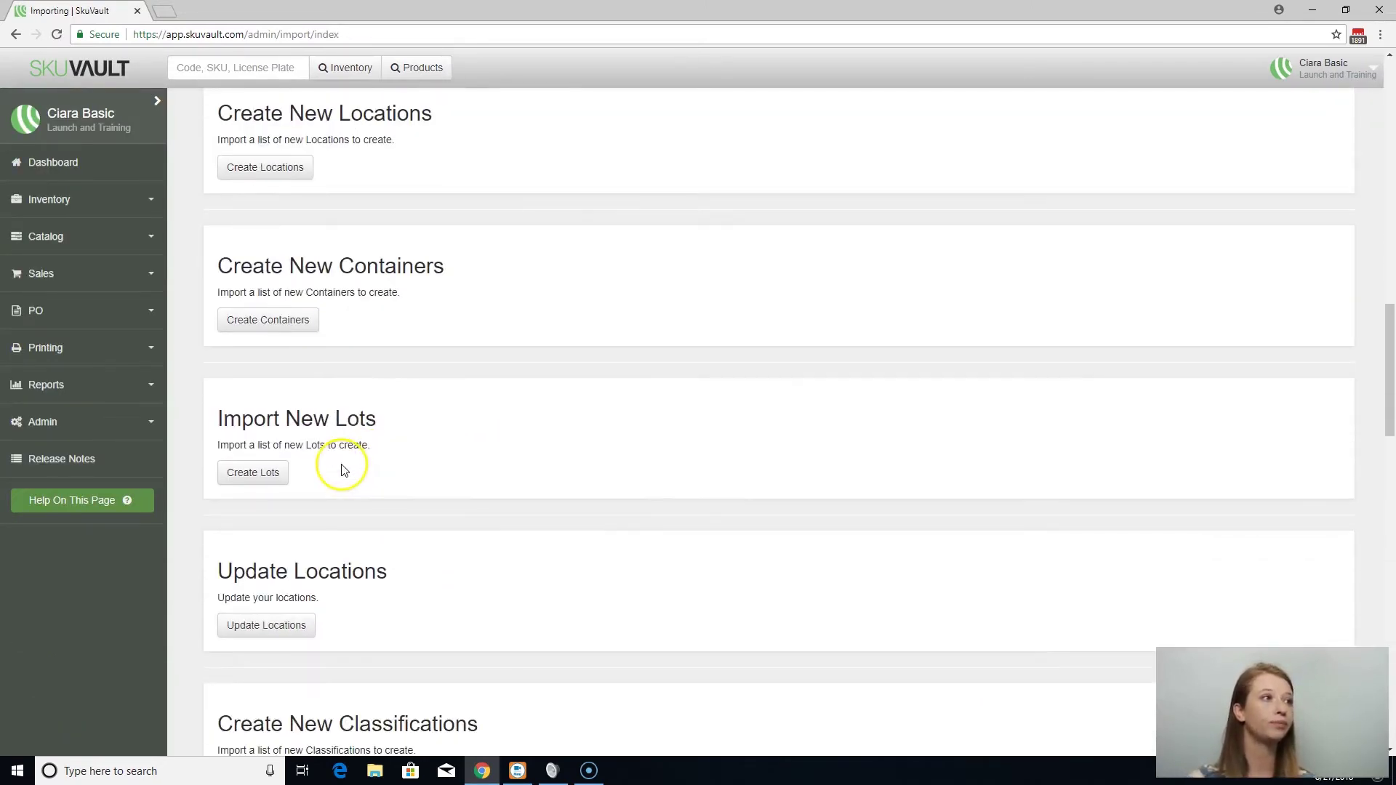
pyautogui.scroll(-3, 334, 450)
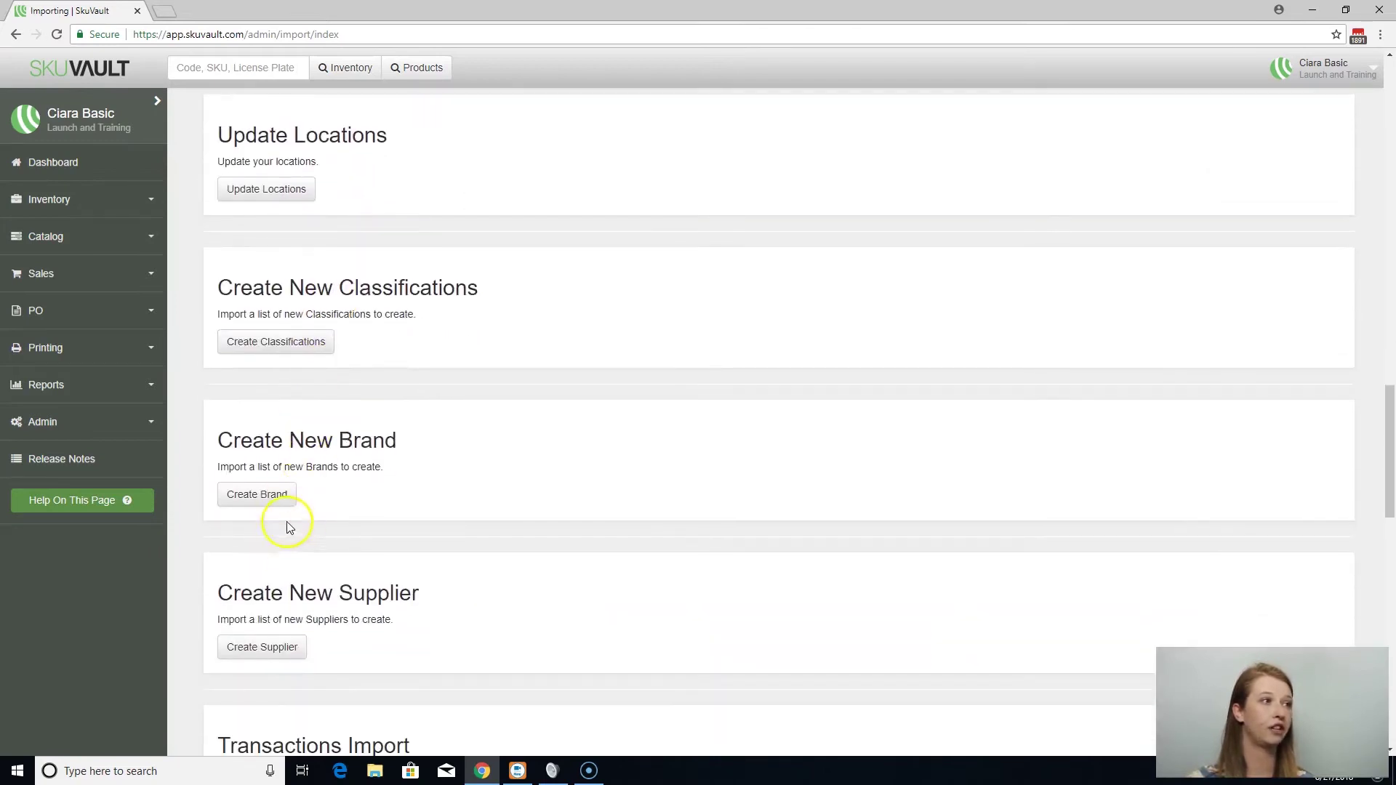
pyautogui.click(284, 500)
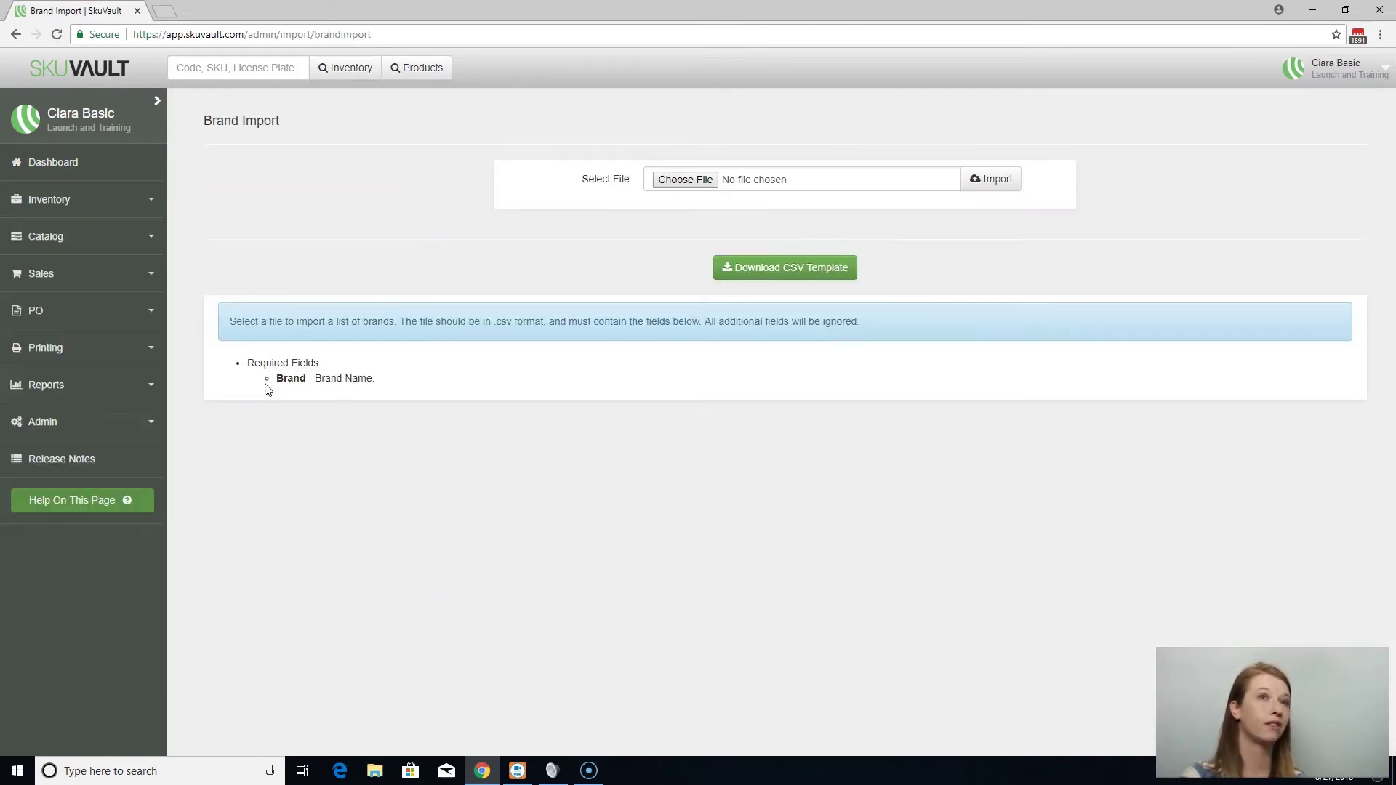
pyautogui.moveTo(272, 379); pyautogui.dragTo(396, 387)
pyautogui.click(458, 387)
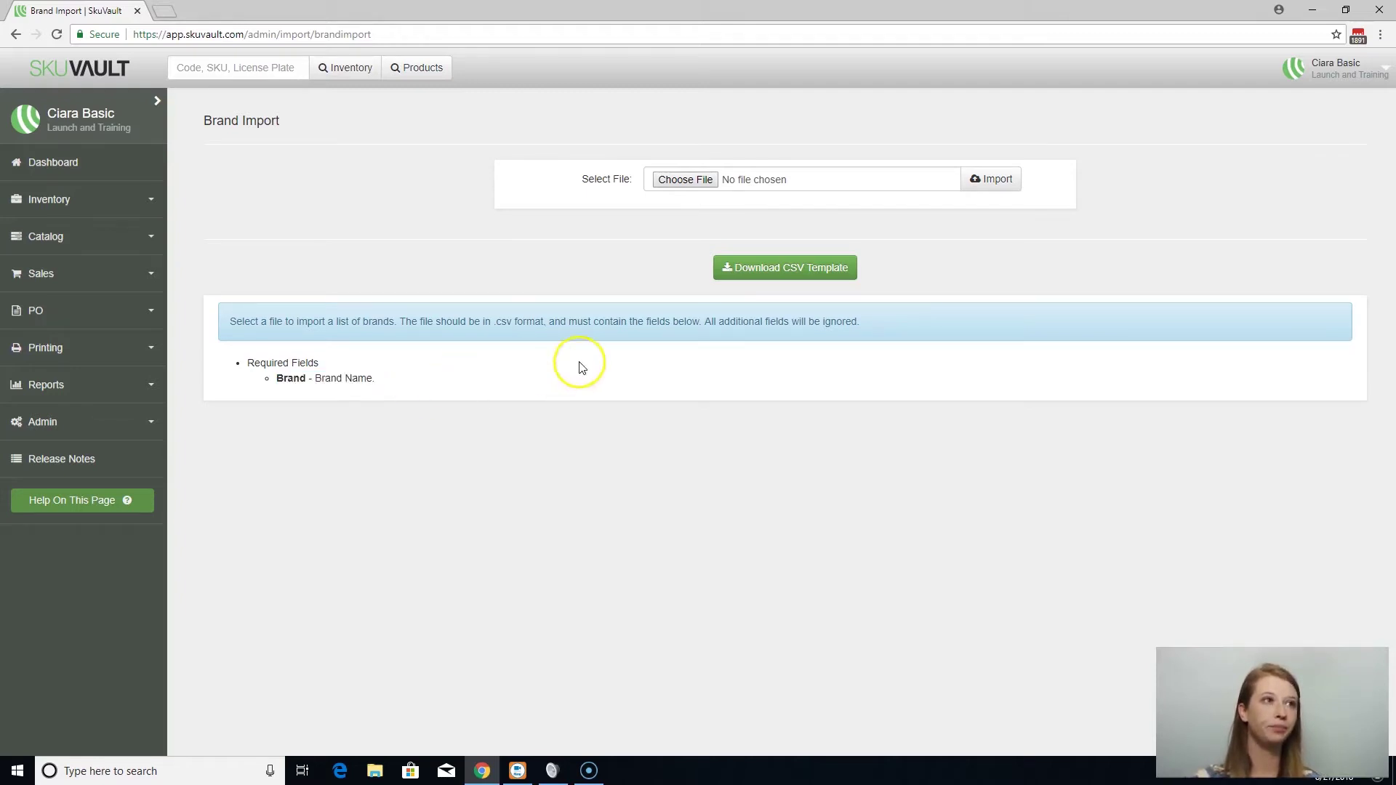
# - Download the brand import's CSV template and try to open the downloaded BrandImport.csv file
pyautogui.click(753, 280)
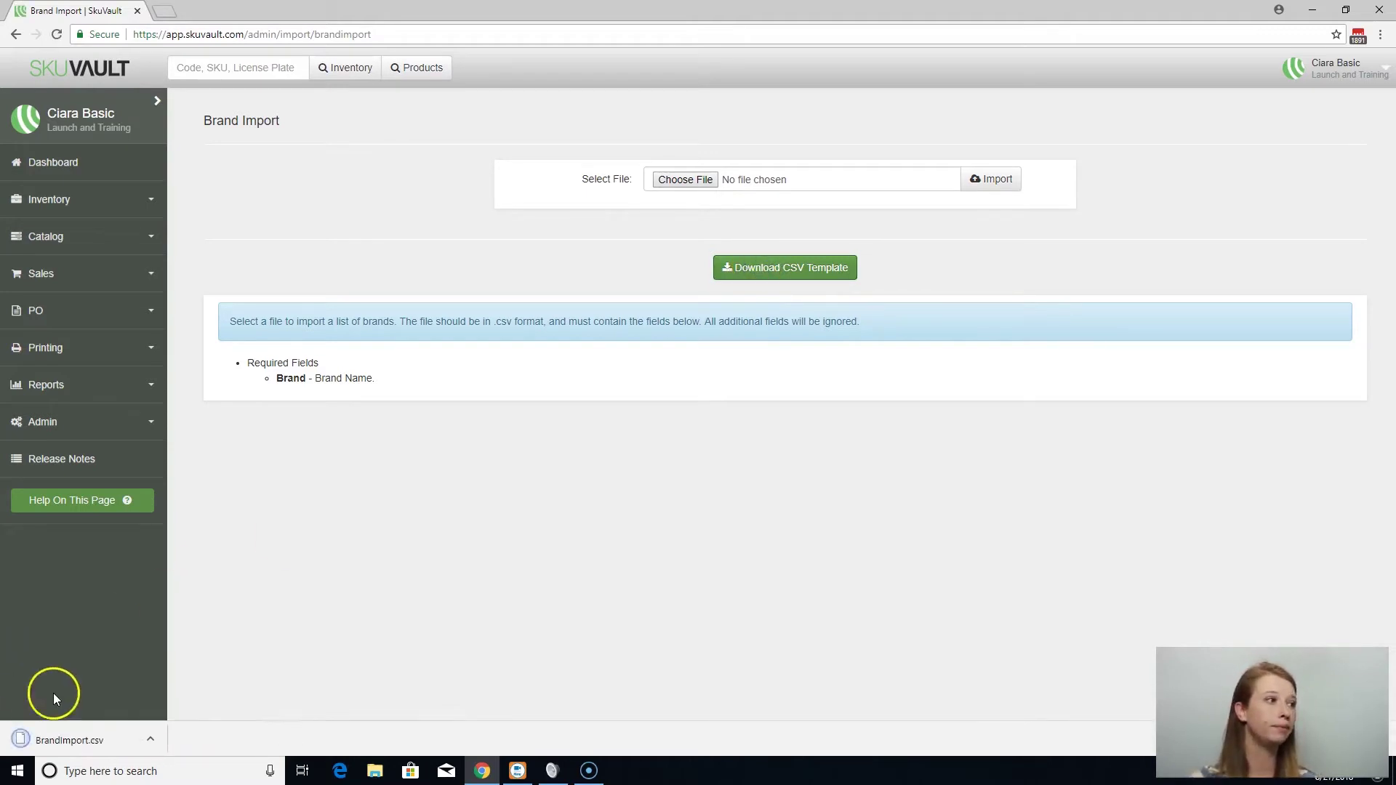
pyautogui.click(110, 738)
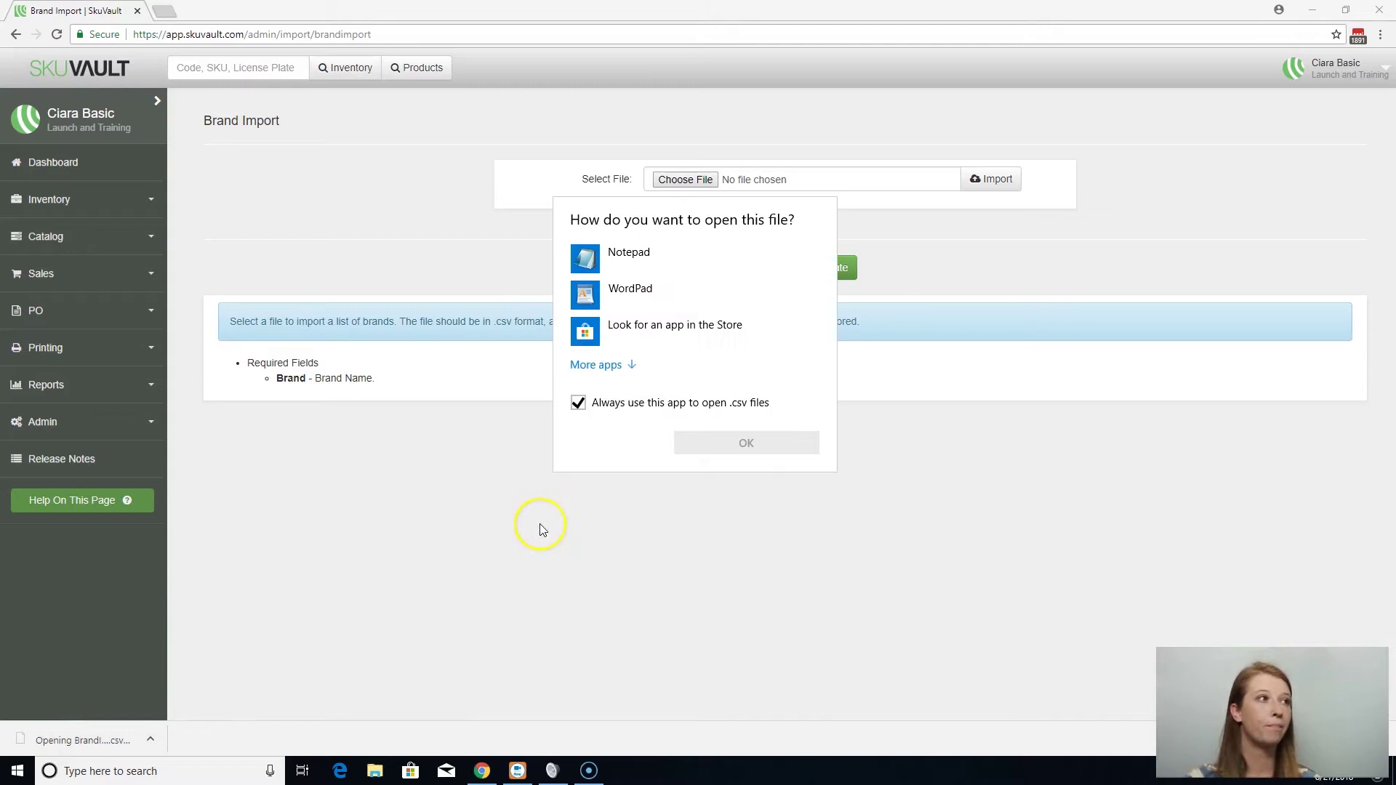
pyautogui.click(736, 444)
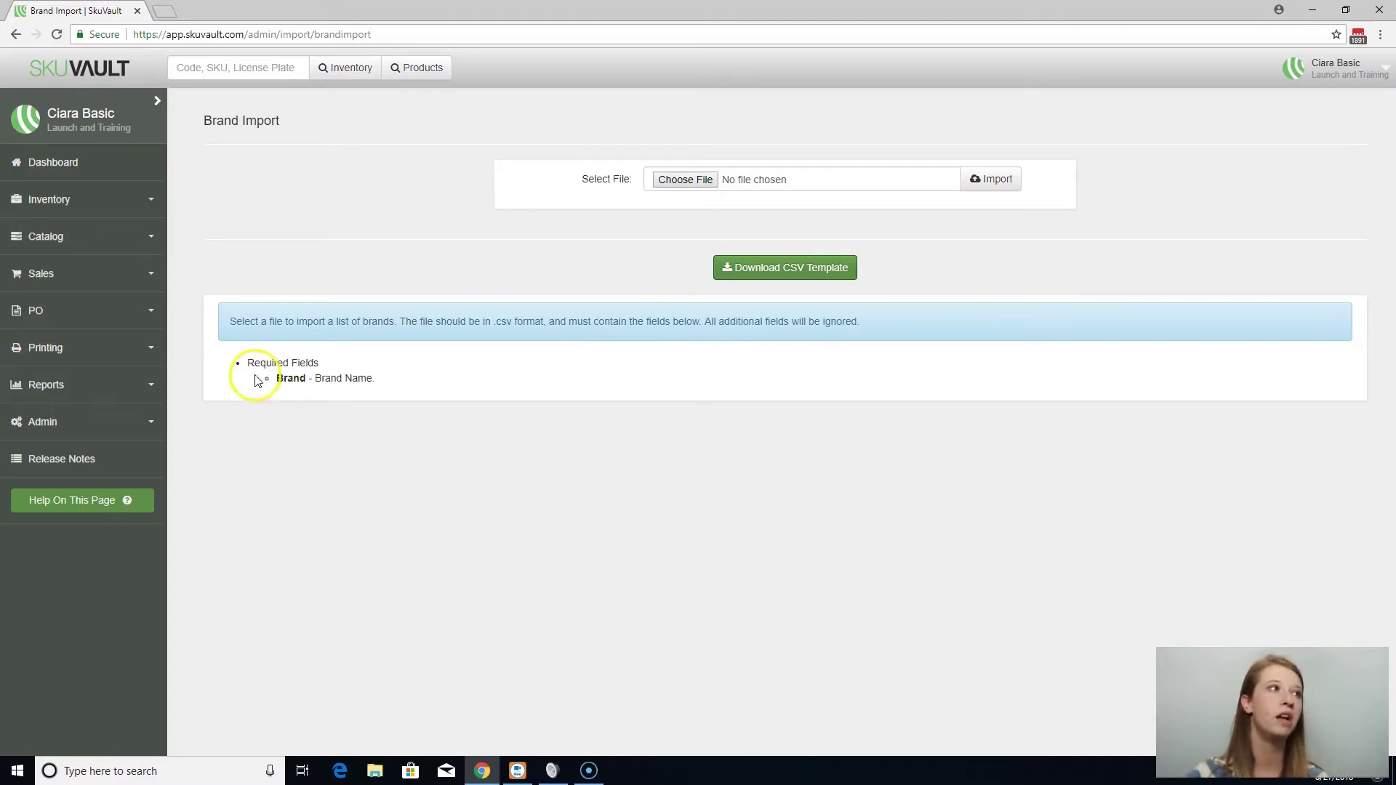
pyautogui.moveTo(275, 379); pyautogui.dragTo(301, 380)
pyautogui.click(283, 427)
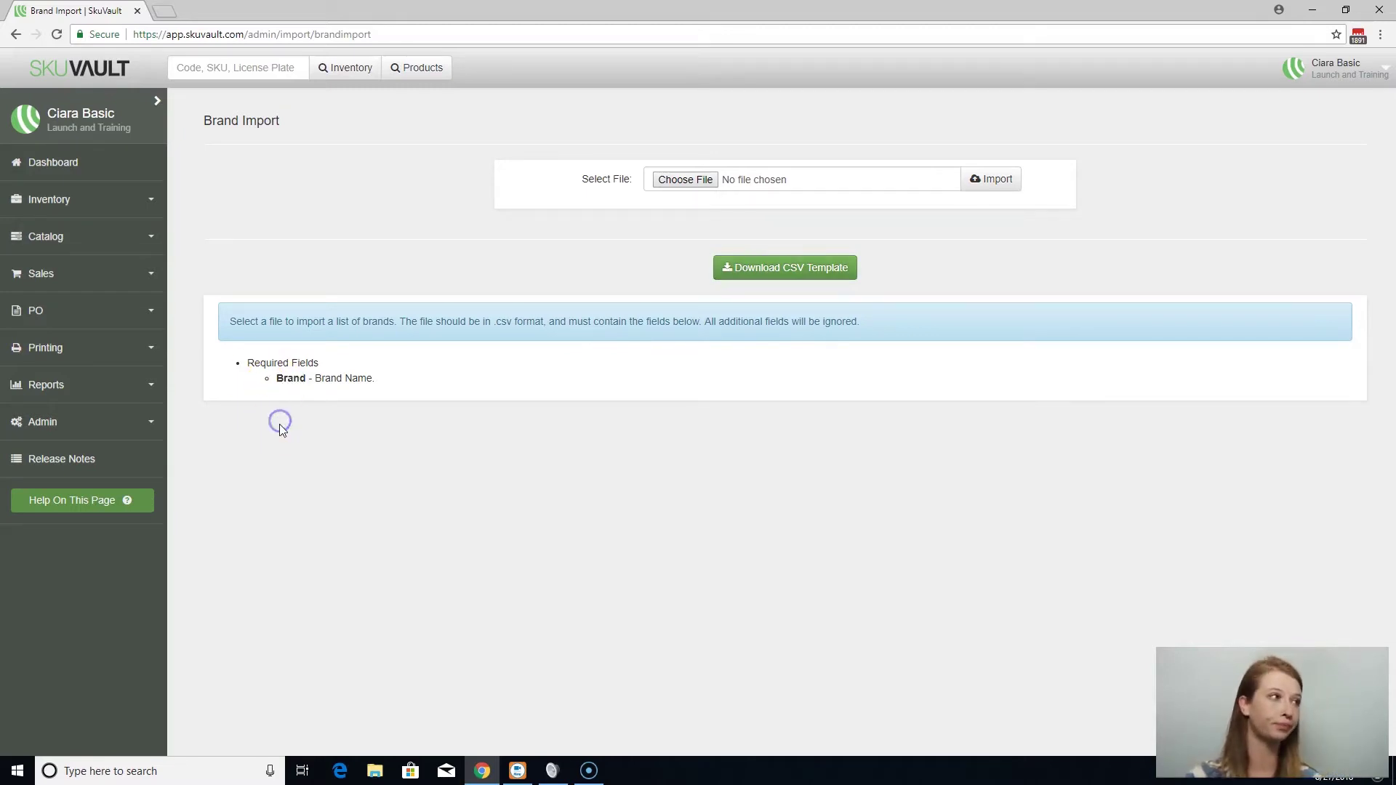
# - Open the admin Warehouses / Locations page
pyautogui.click(88, 429)
pyautogui.scroll(-1, 69, 461)
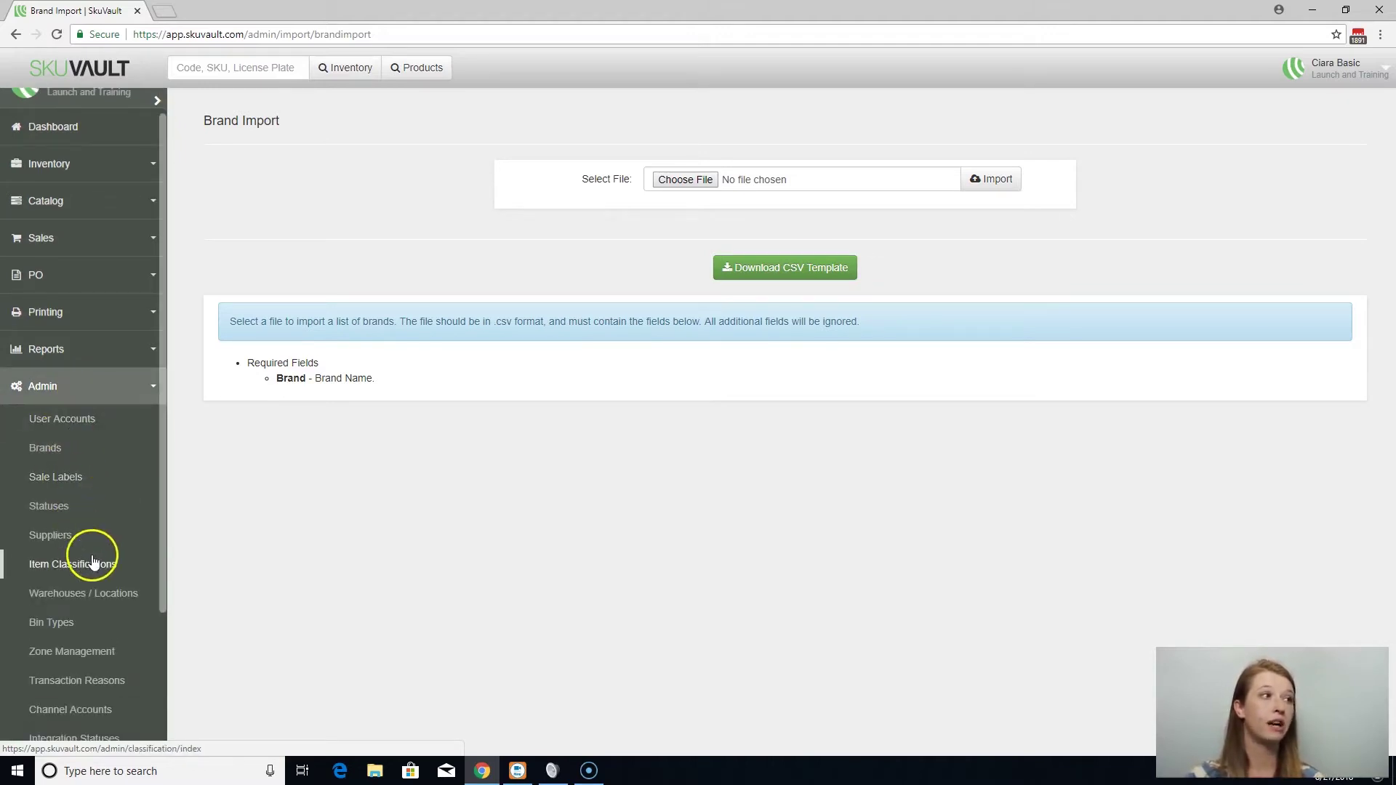
pyautogui.click(115, 601)
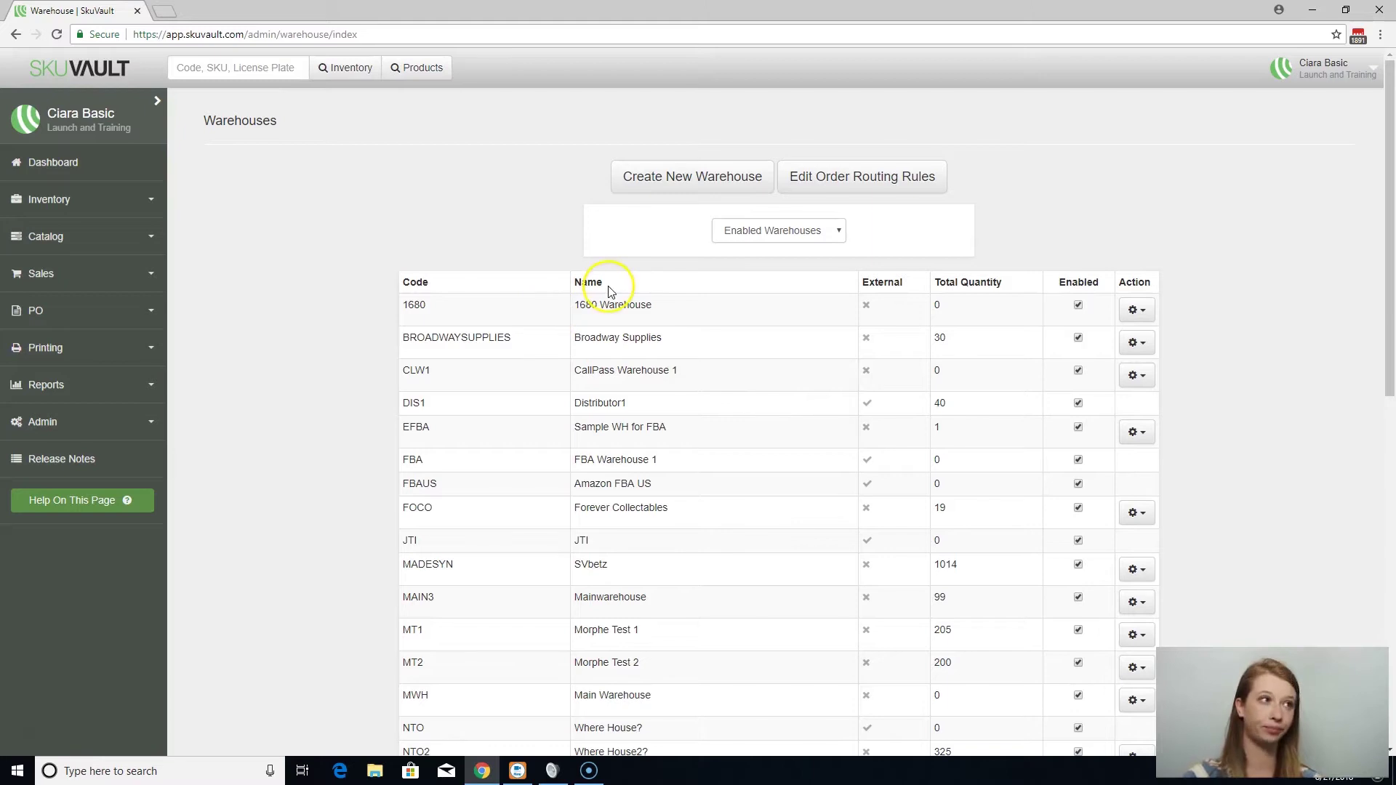
# - Open the Create New Warehouse form, try its External Warehouse option, and close the form without creating a warehouse
pyautogui.click(697, 180)
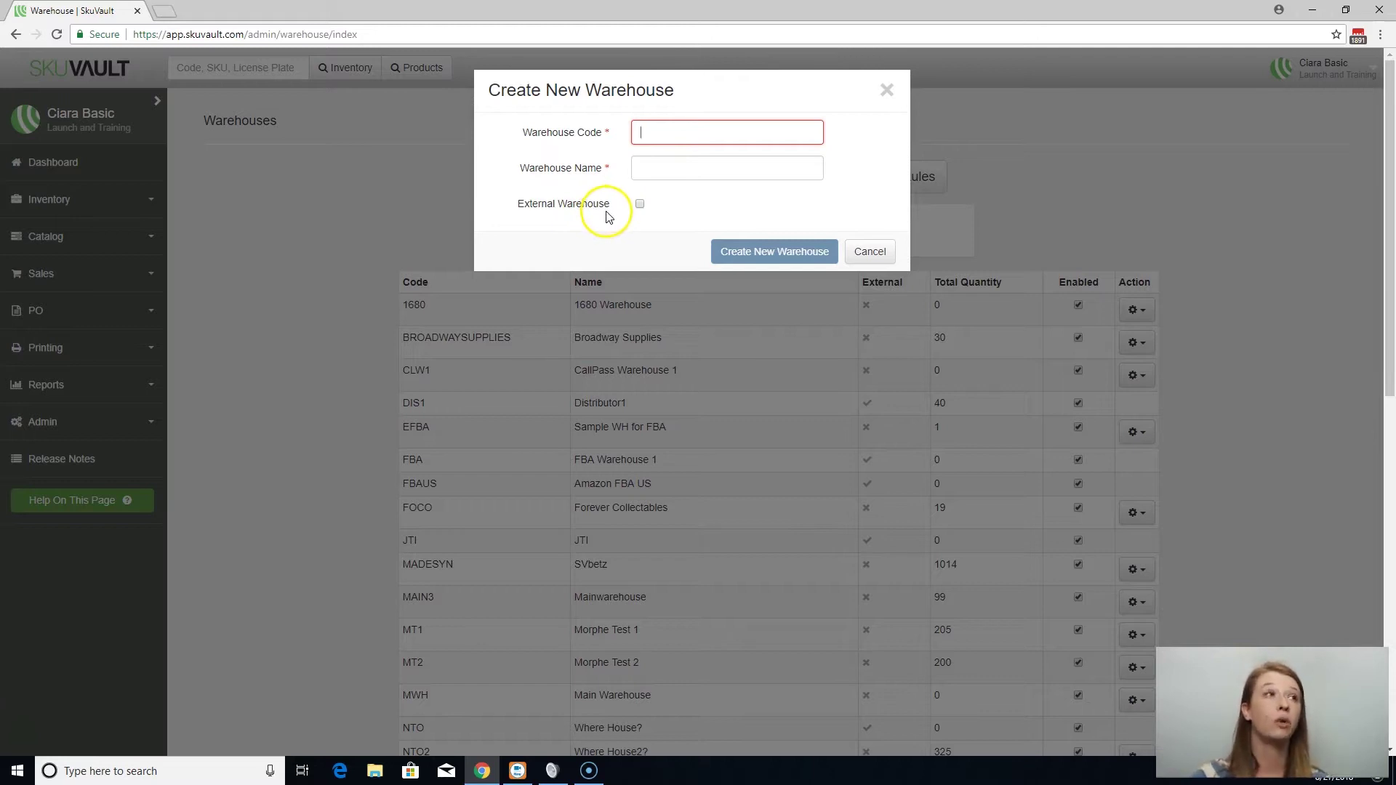
pyautogui.click(641, 206)
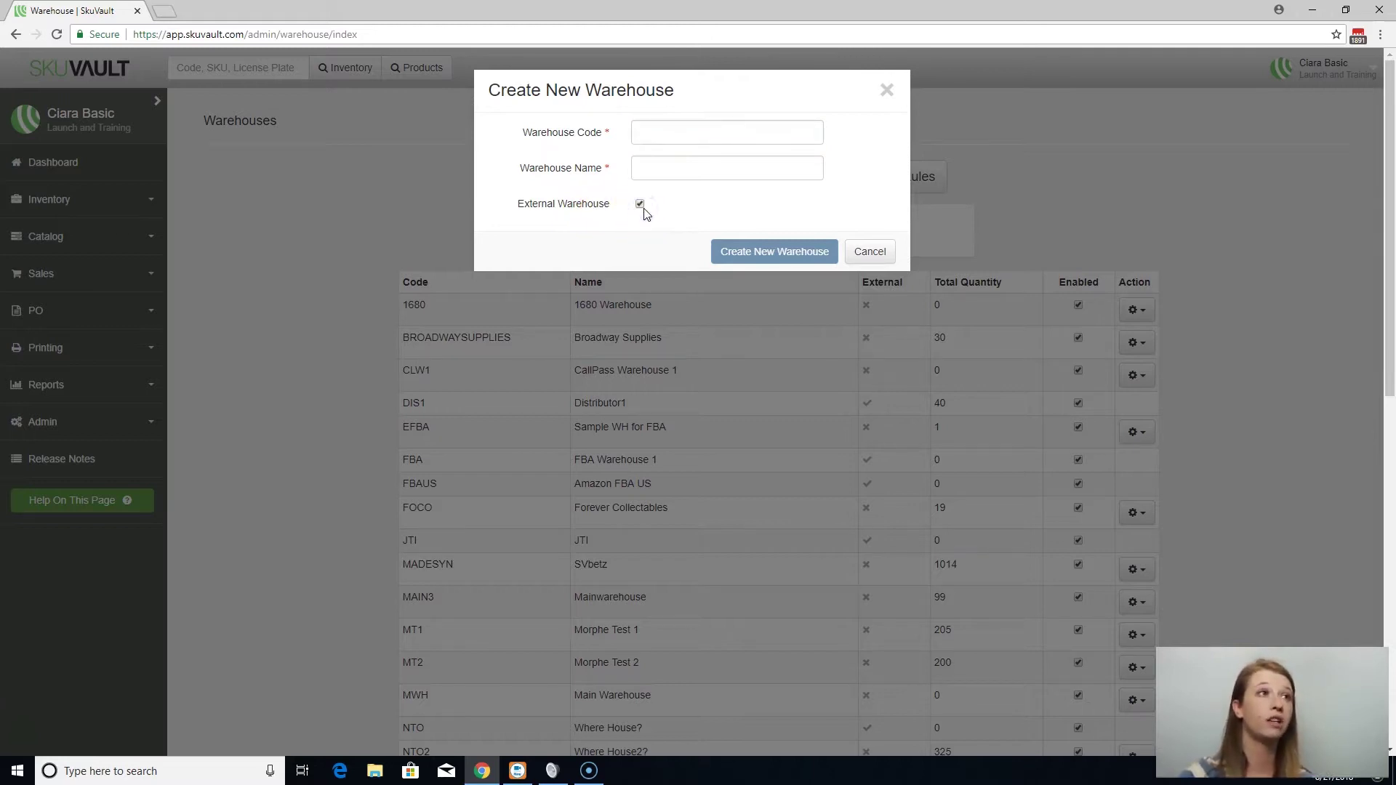
pyautogui.click(735, 253)
pyautogui.click(888, 90)
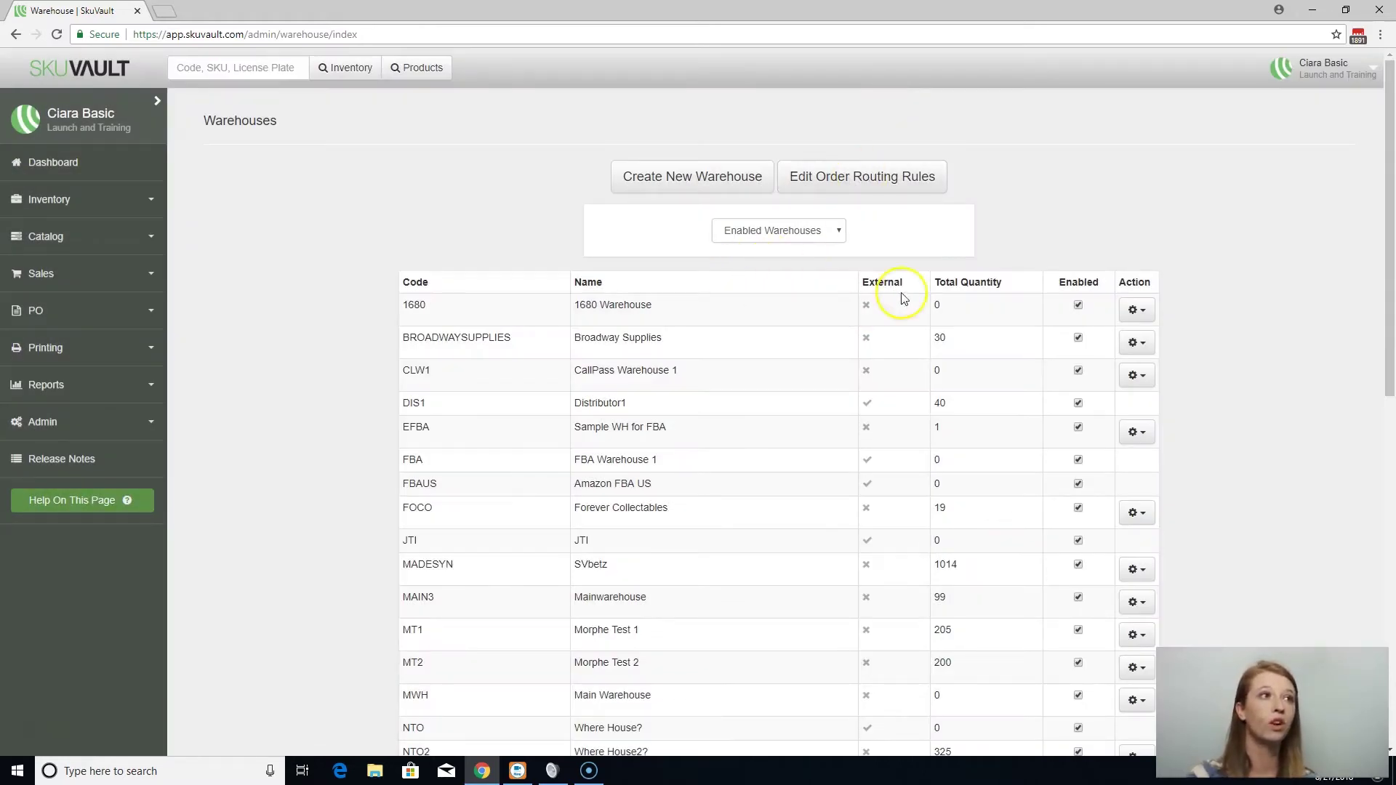
# - Open the location editor for the 1680 warehouse and enable only Reserve locations for the new location
pyautogui.click(1122, 313)
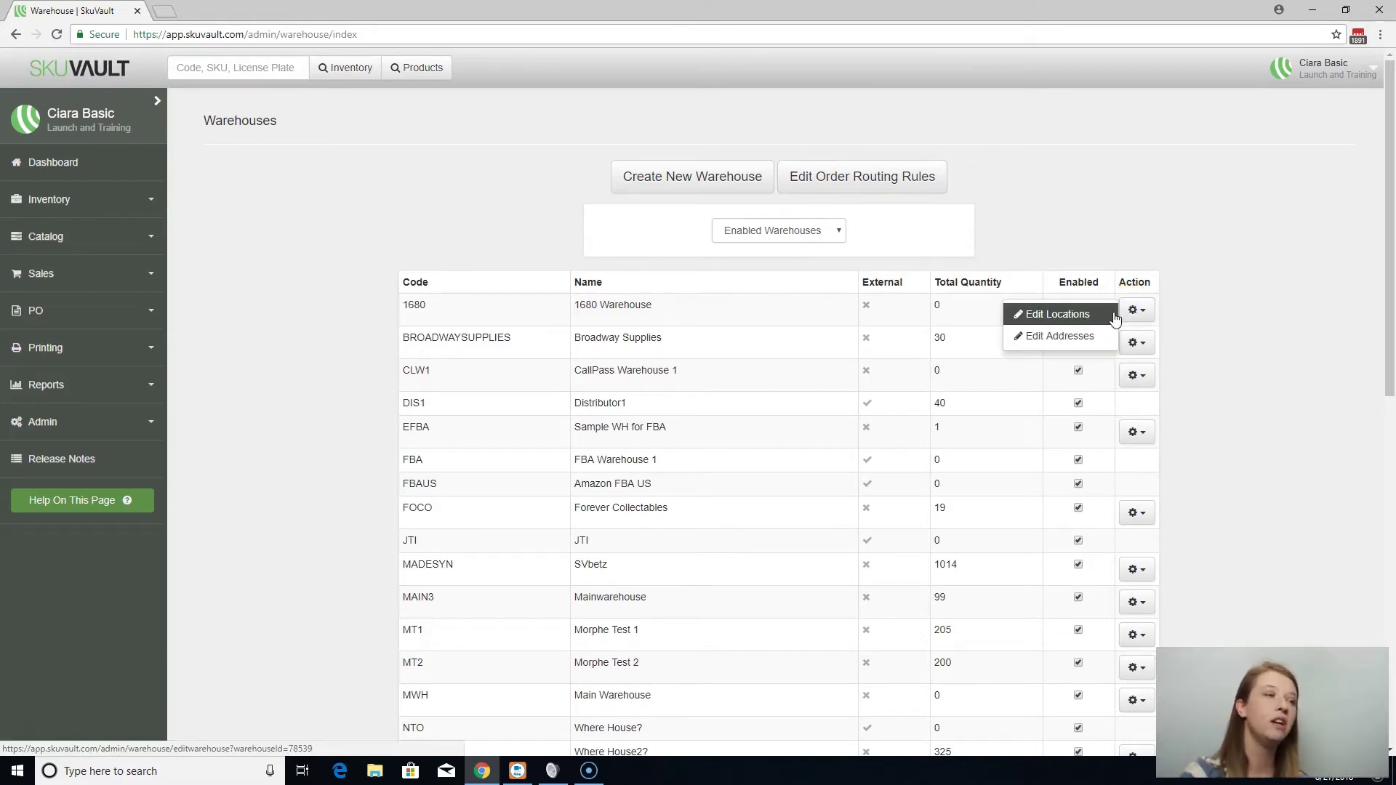
pyautogui.click(1115, 317)
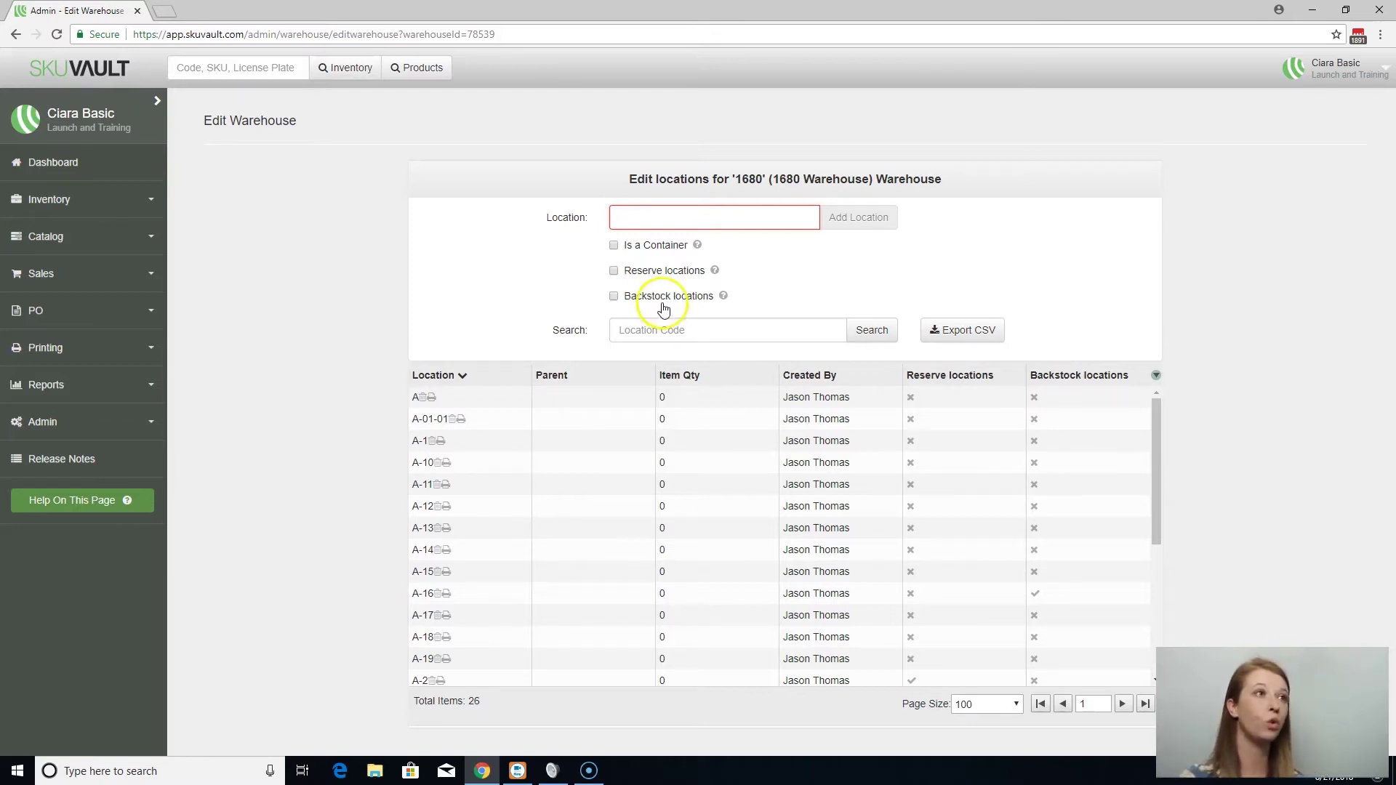
pyautogui.click(635, 299)
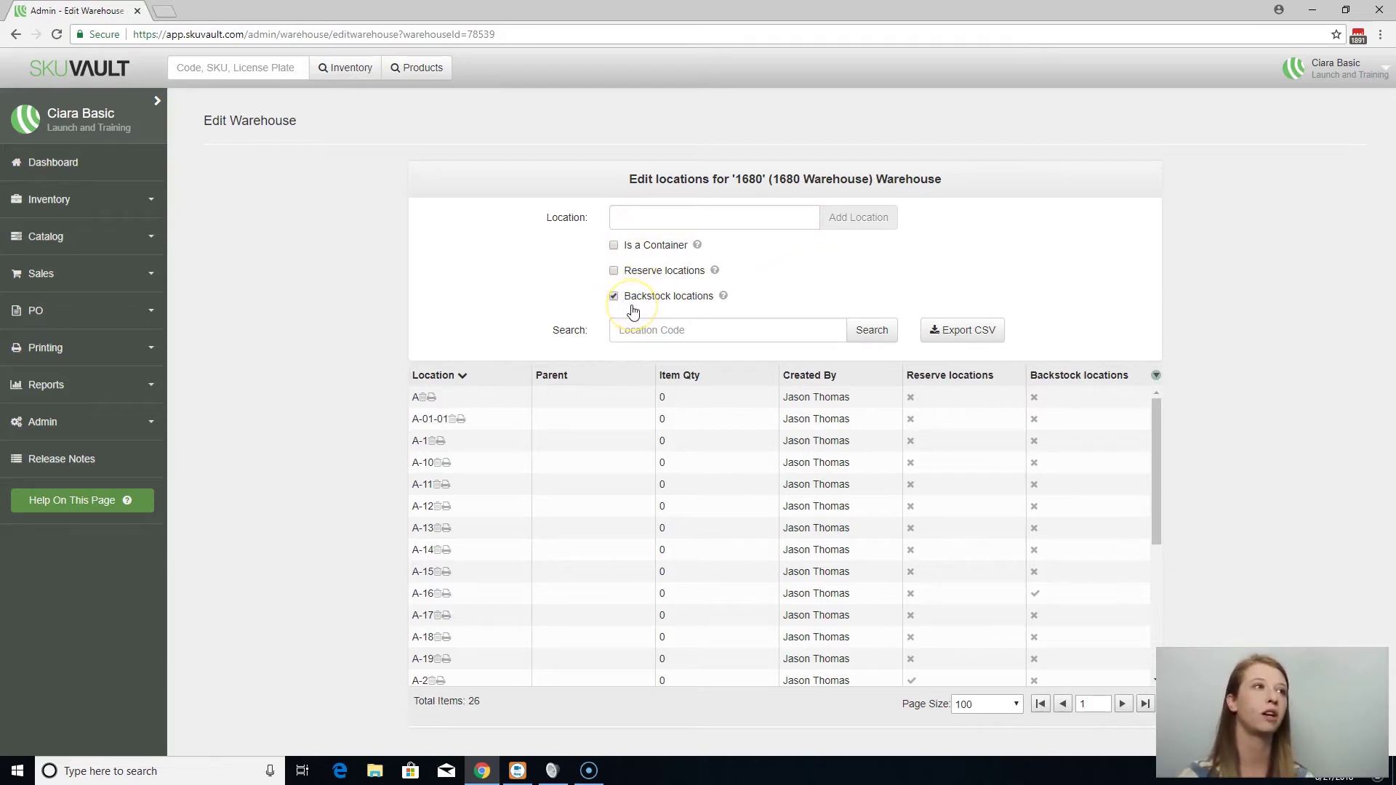
pyautogui.click(645, 218)
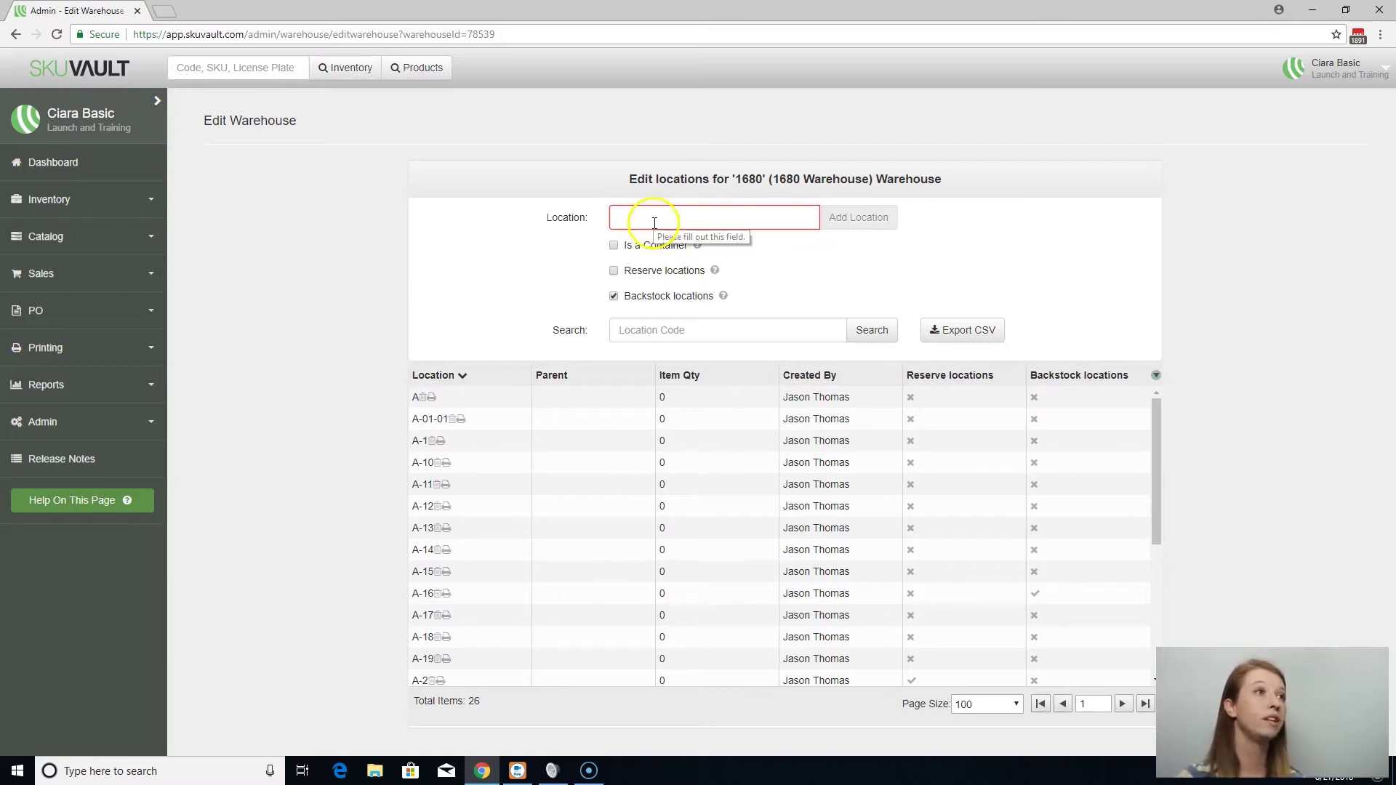
pyautogui.click(648, 273)
pyautogui.click(613, 296)
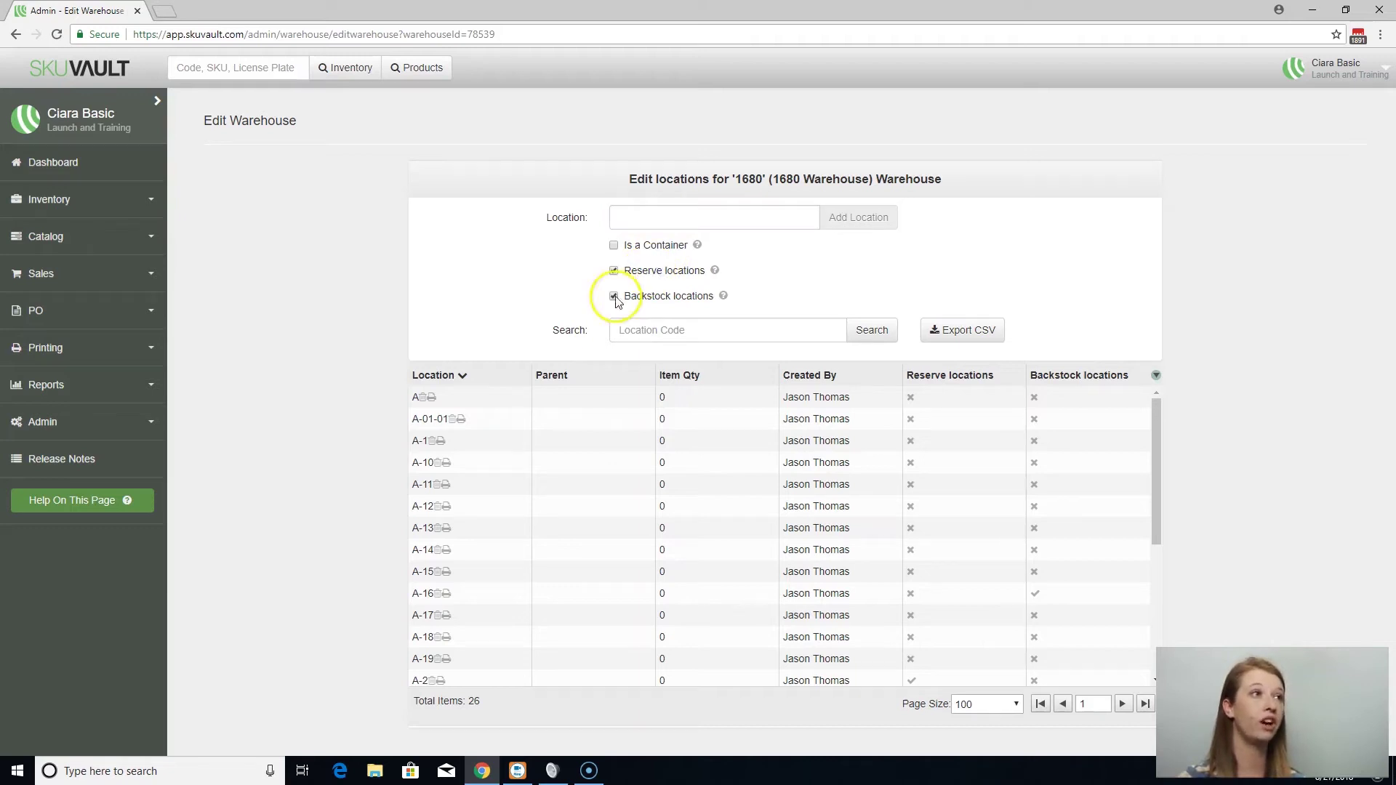
# - Add a reserve location named Create Location to the 1680 warehouse
pyautogui.click(668, 228)
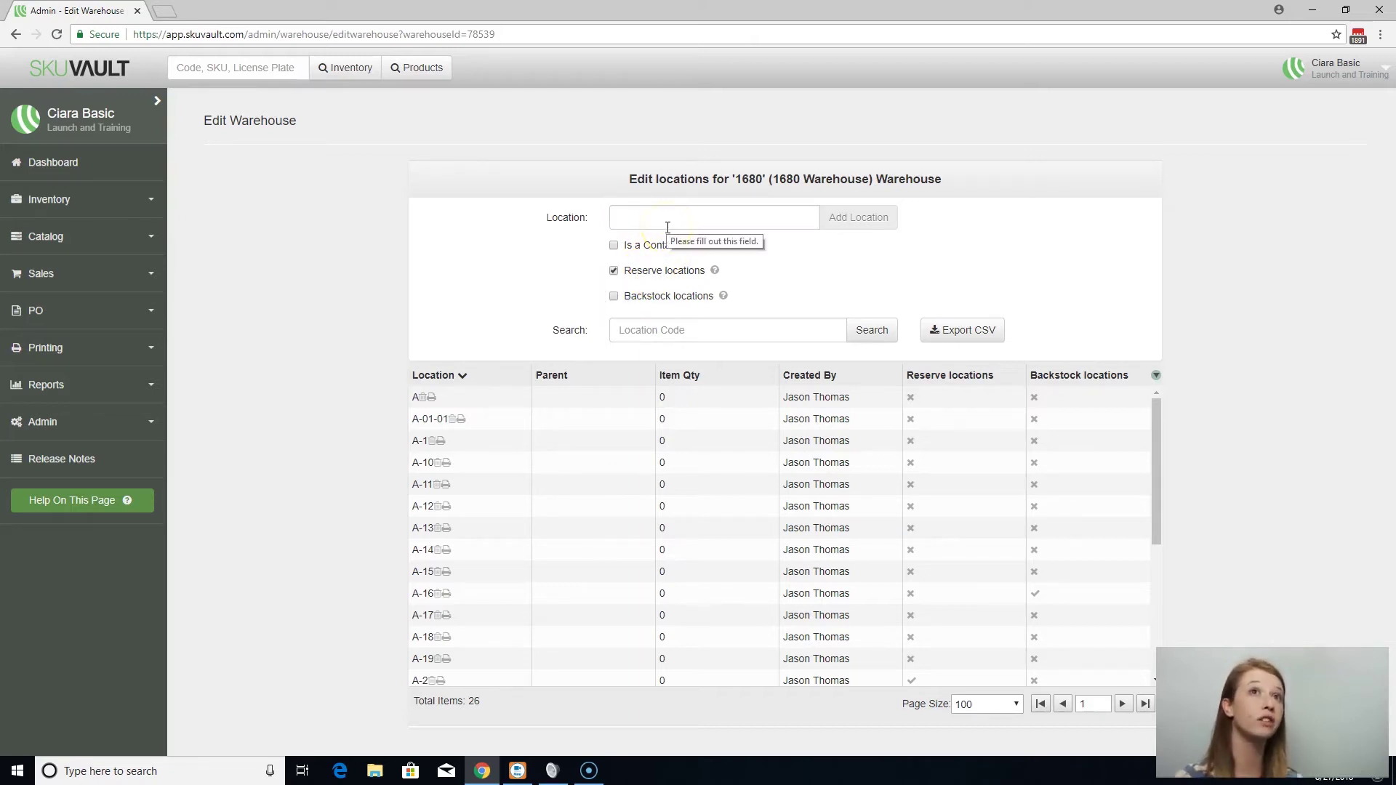
pyautogui.click(667, 234)
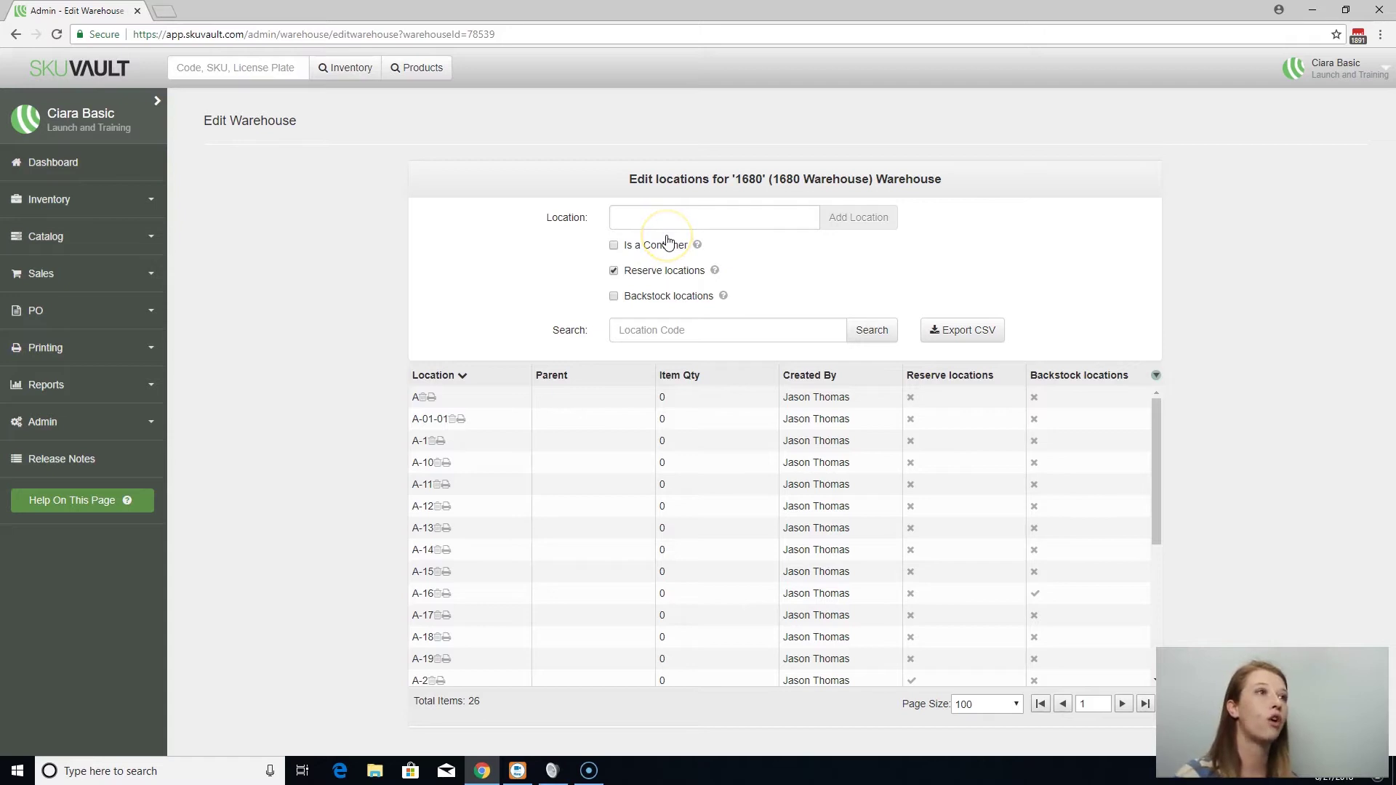
pyautogui.click(675, 242)
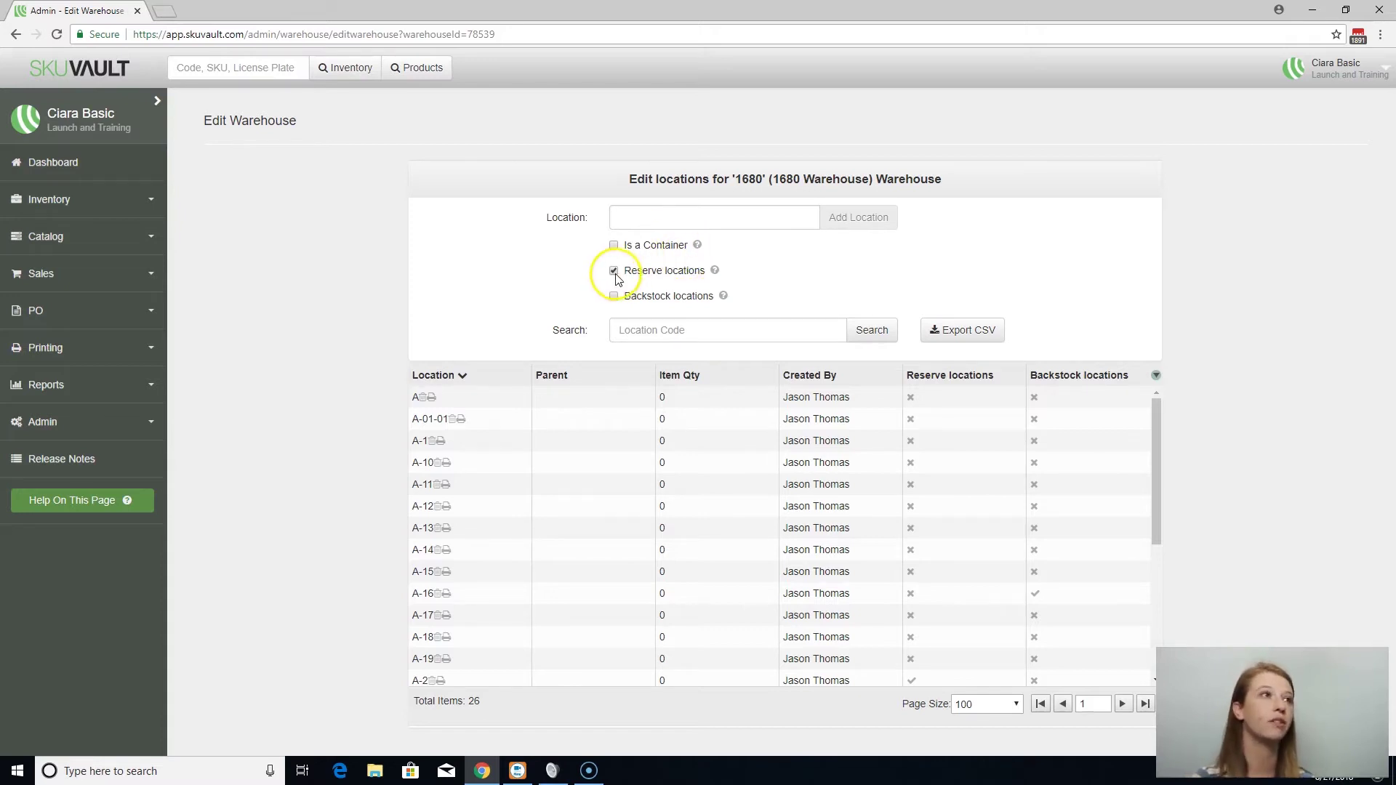
pyautogui.click(643, 228)
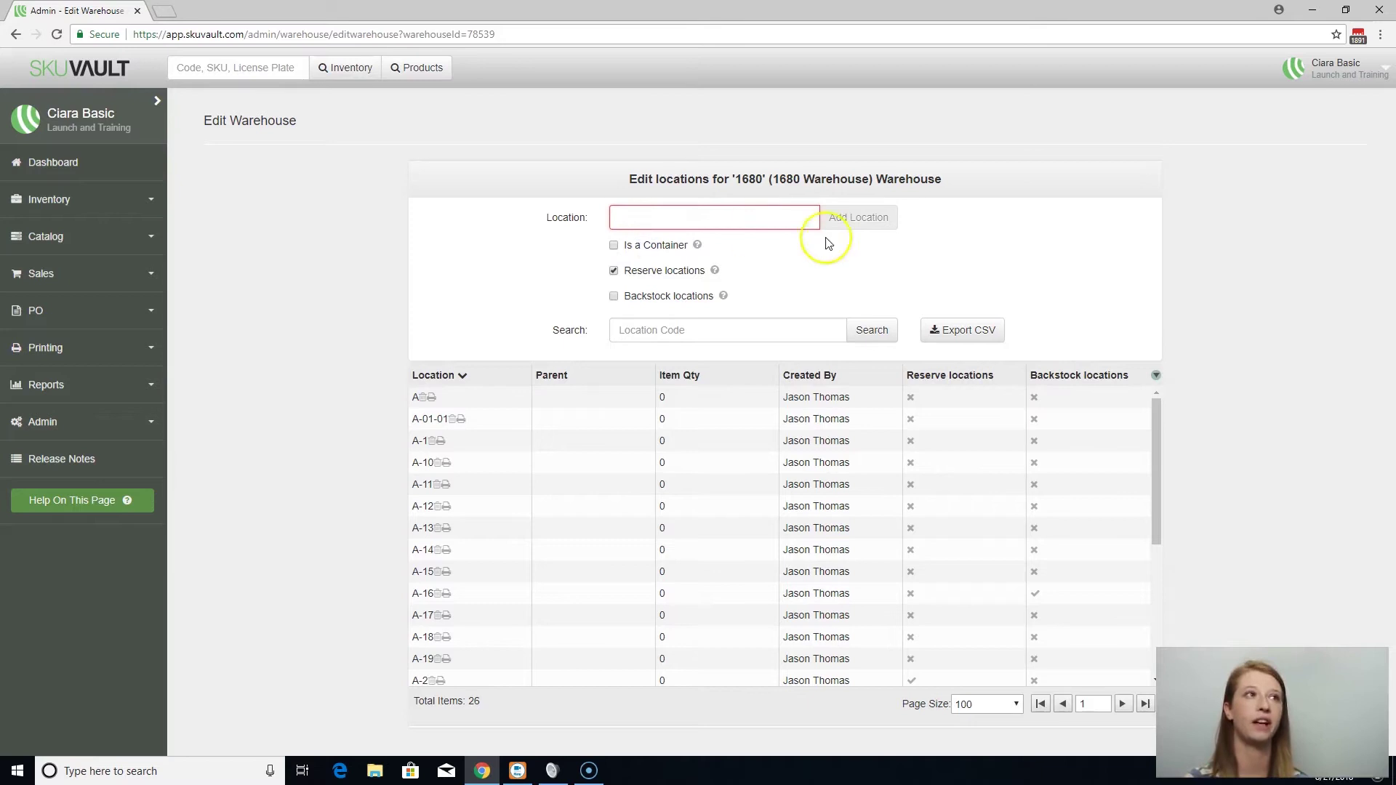
pyautogui.write('C')
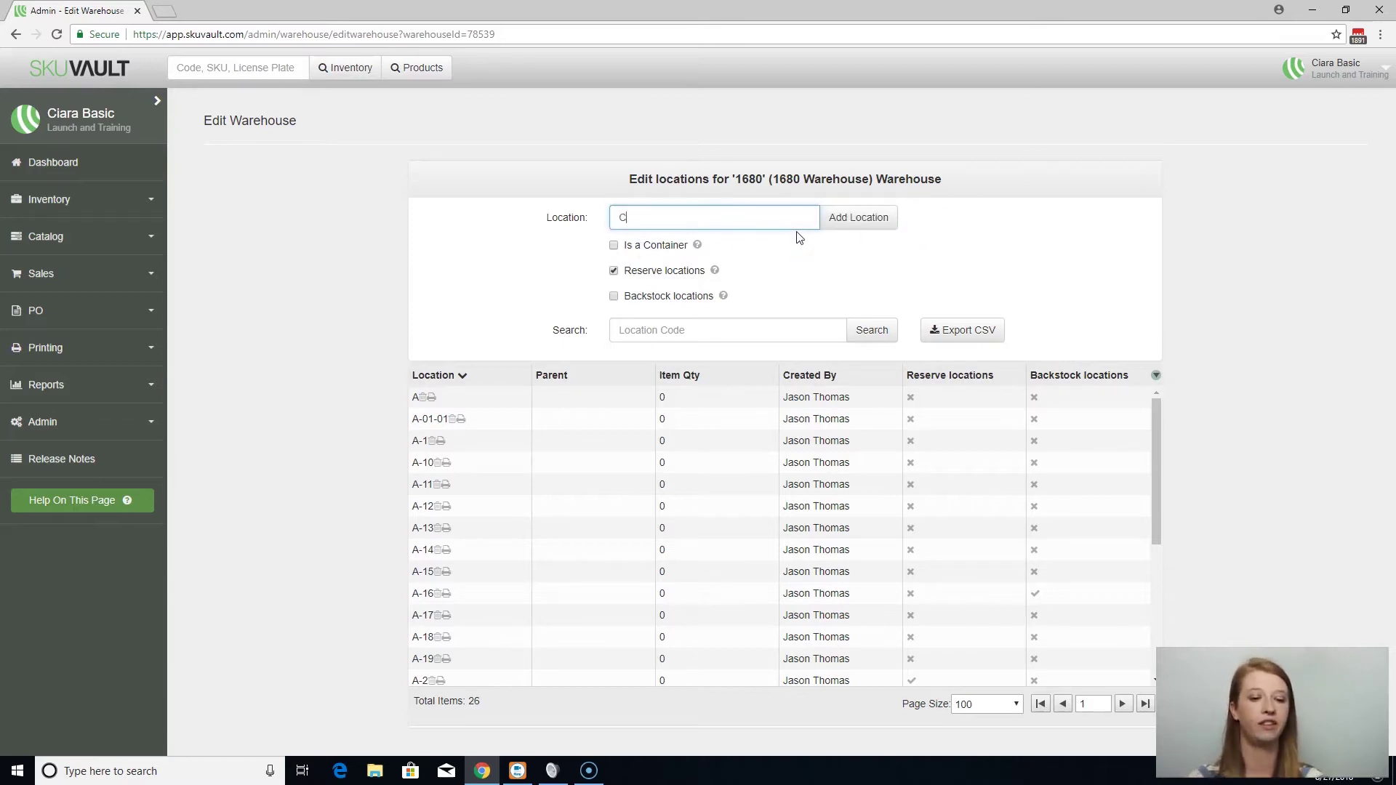
pyautogui.write('rea')
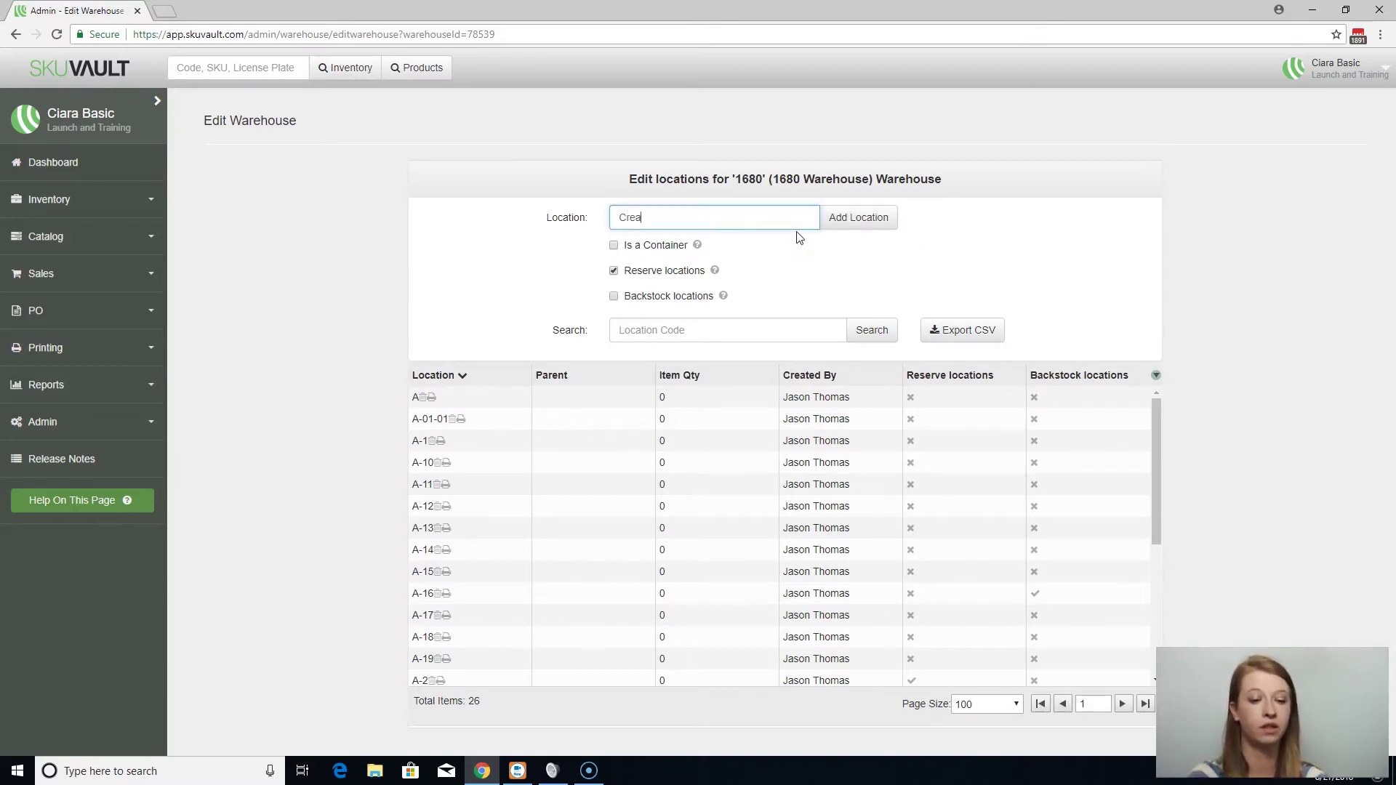
pyautogui.write('te Location')
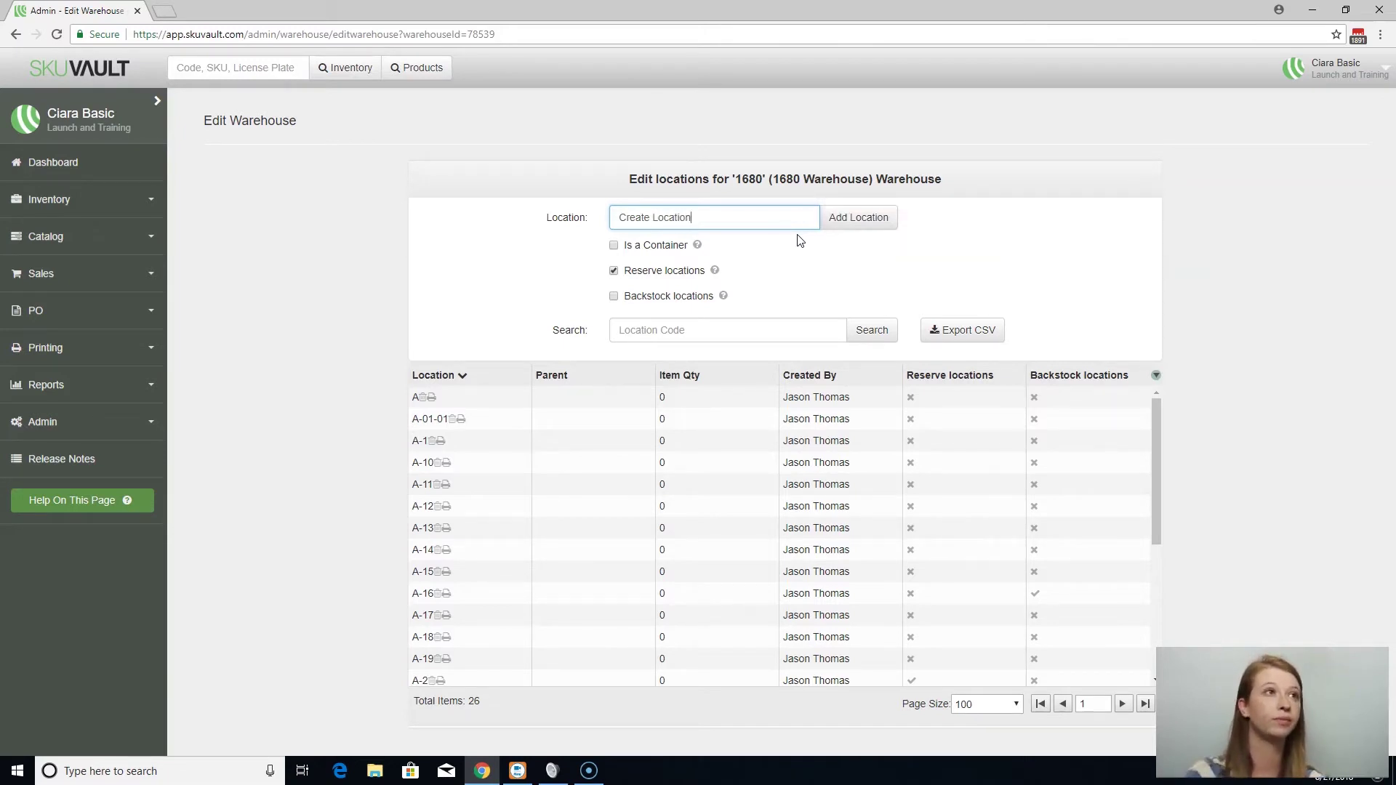
pyautogui.click(837, 218)
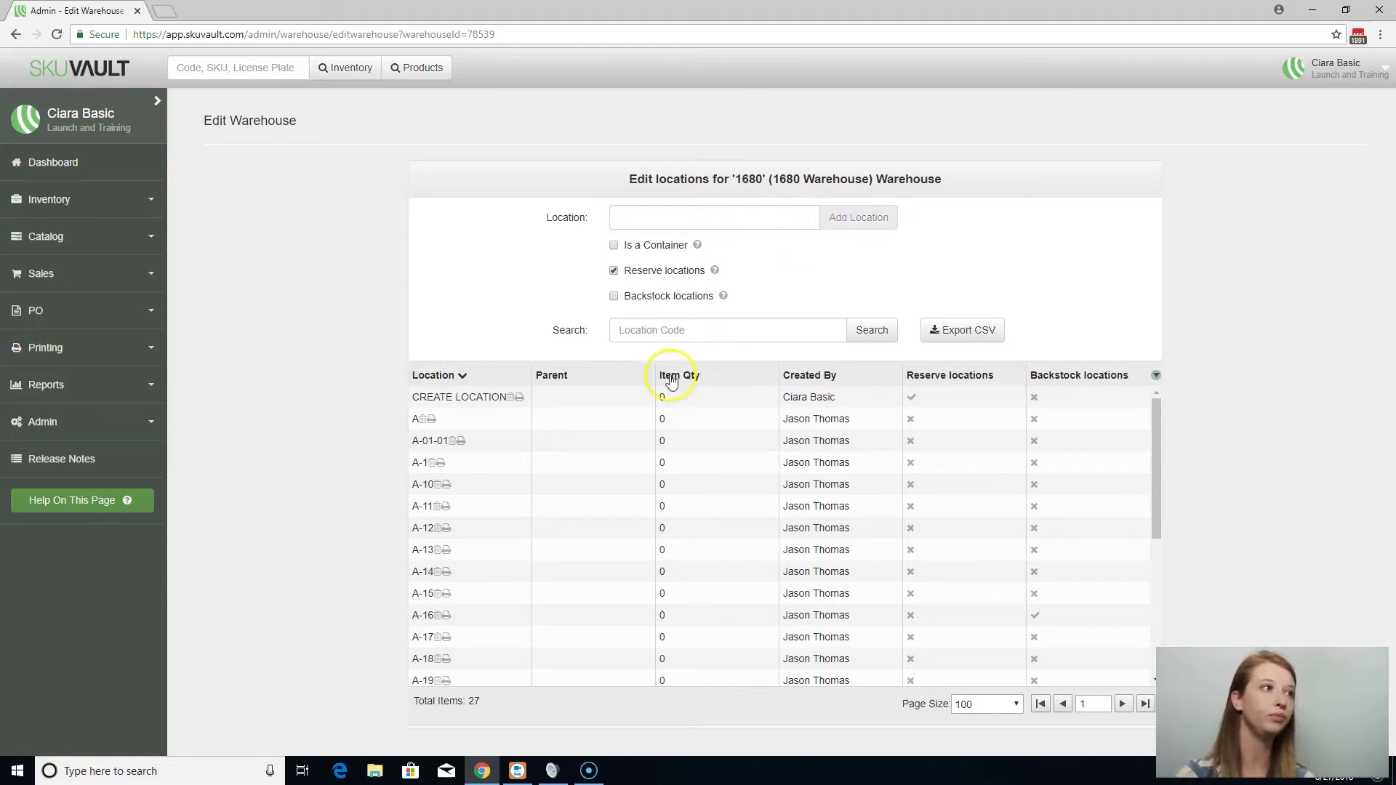
# - Search the 1680 warehouse's locations for "create location"
pyautogui.click(645, 339)
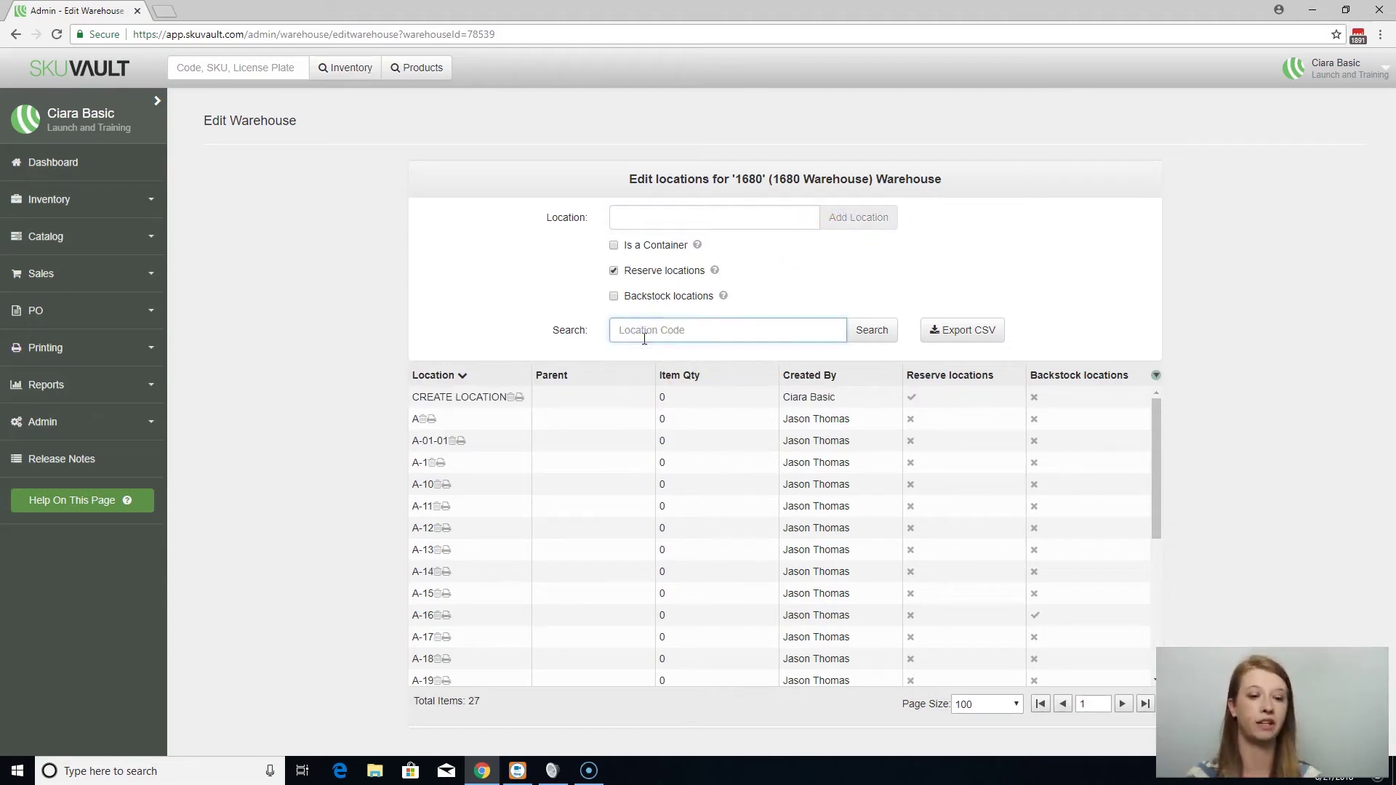
pyautogui.write('create ')
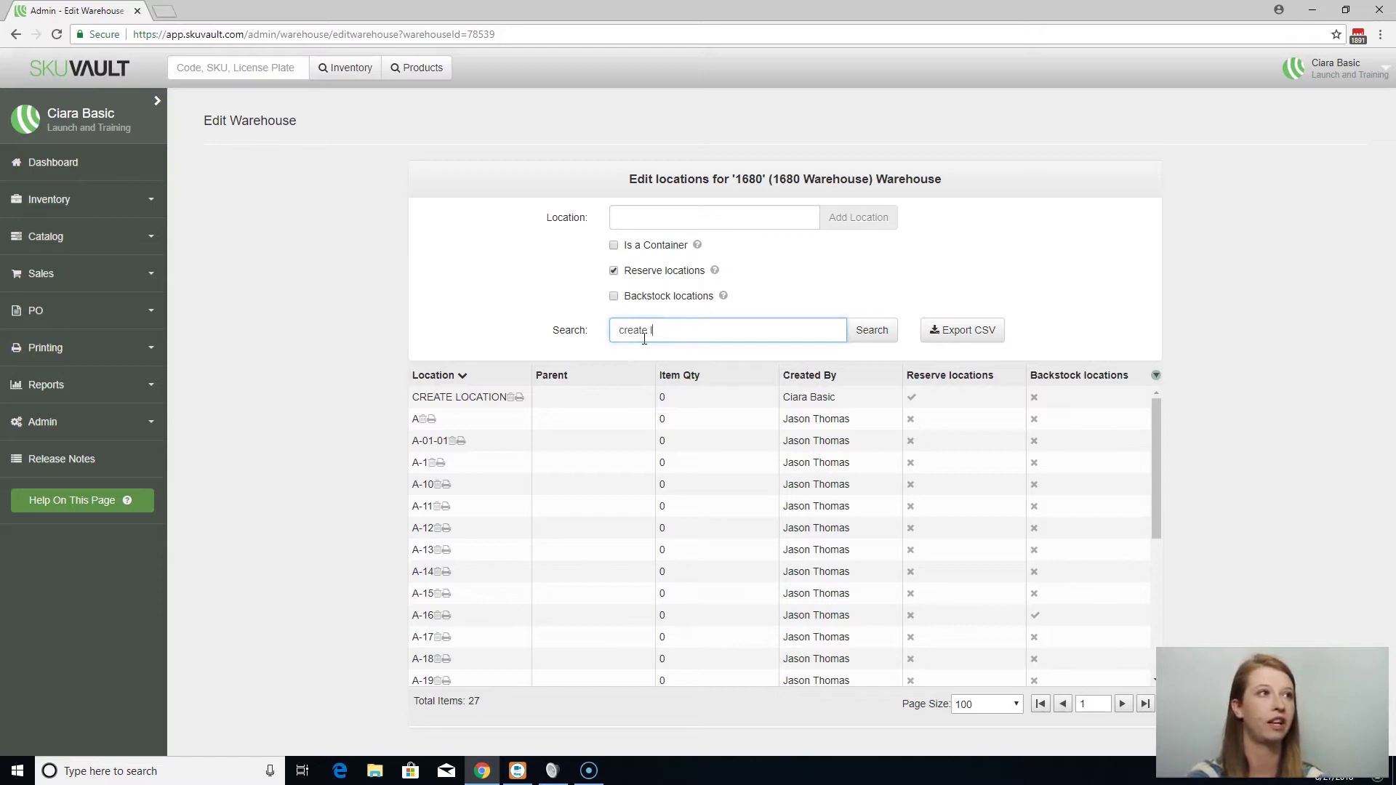
pyautogui.write('locate')
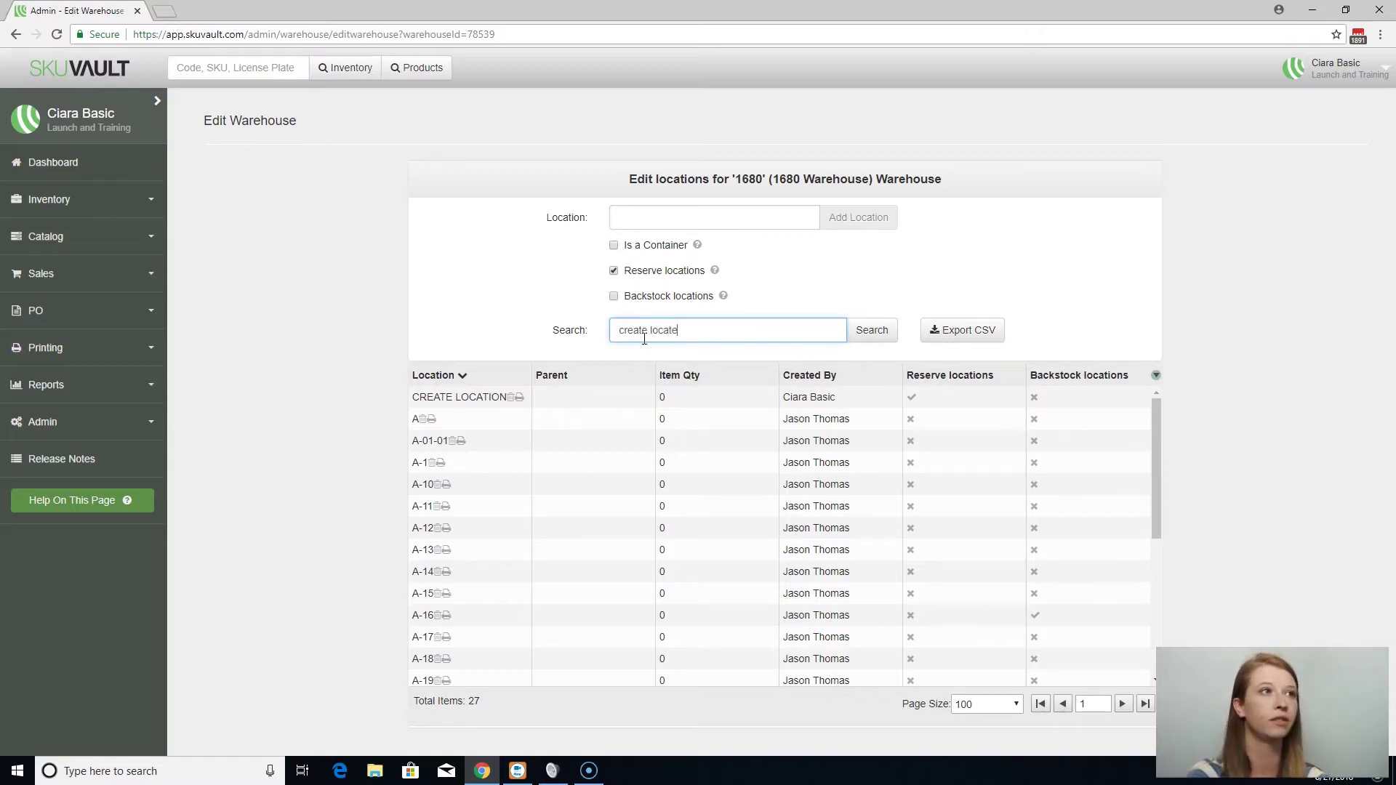
pyautogui.write('ion')
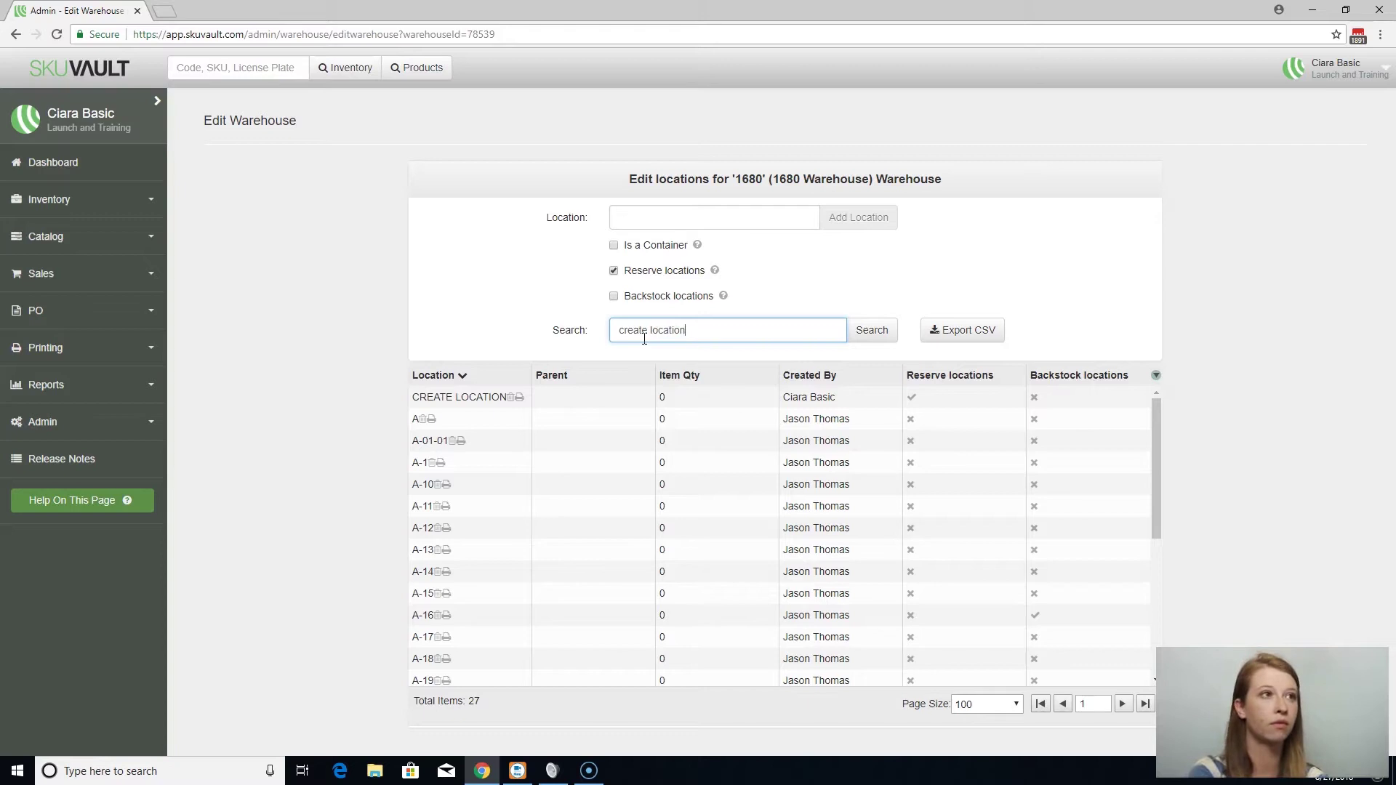
pyautogui.press('Return')
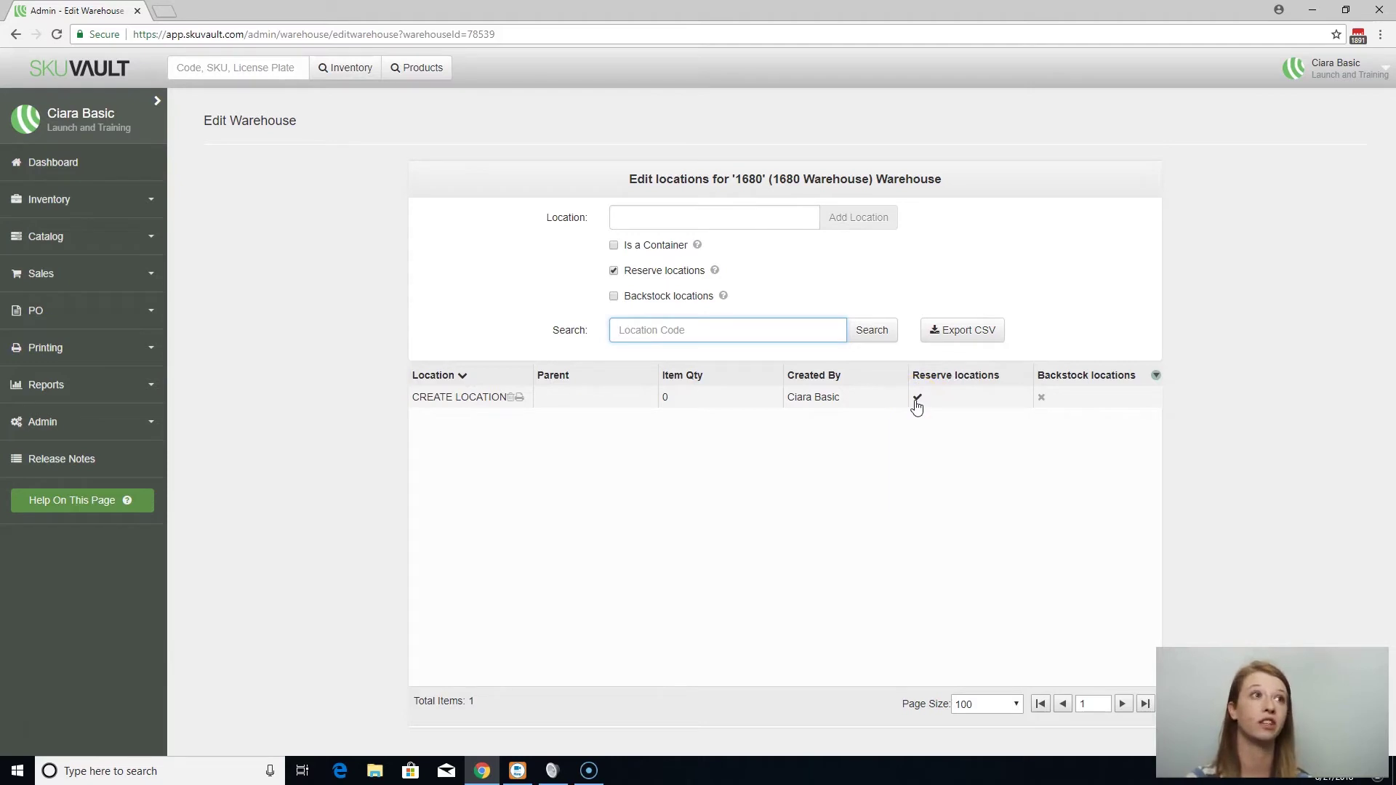
# - Go to the admin Importing page and open the Create New Locations import
pyautogui.click(108, 422)
pyautogui.scroll(-2, 77, 541)
pyautogui.scroll(-2, 78, 544)
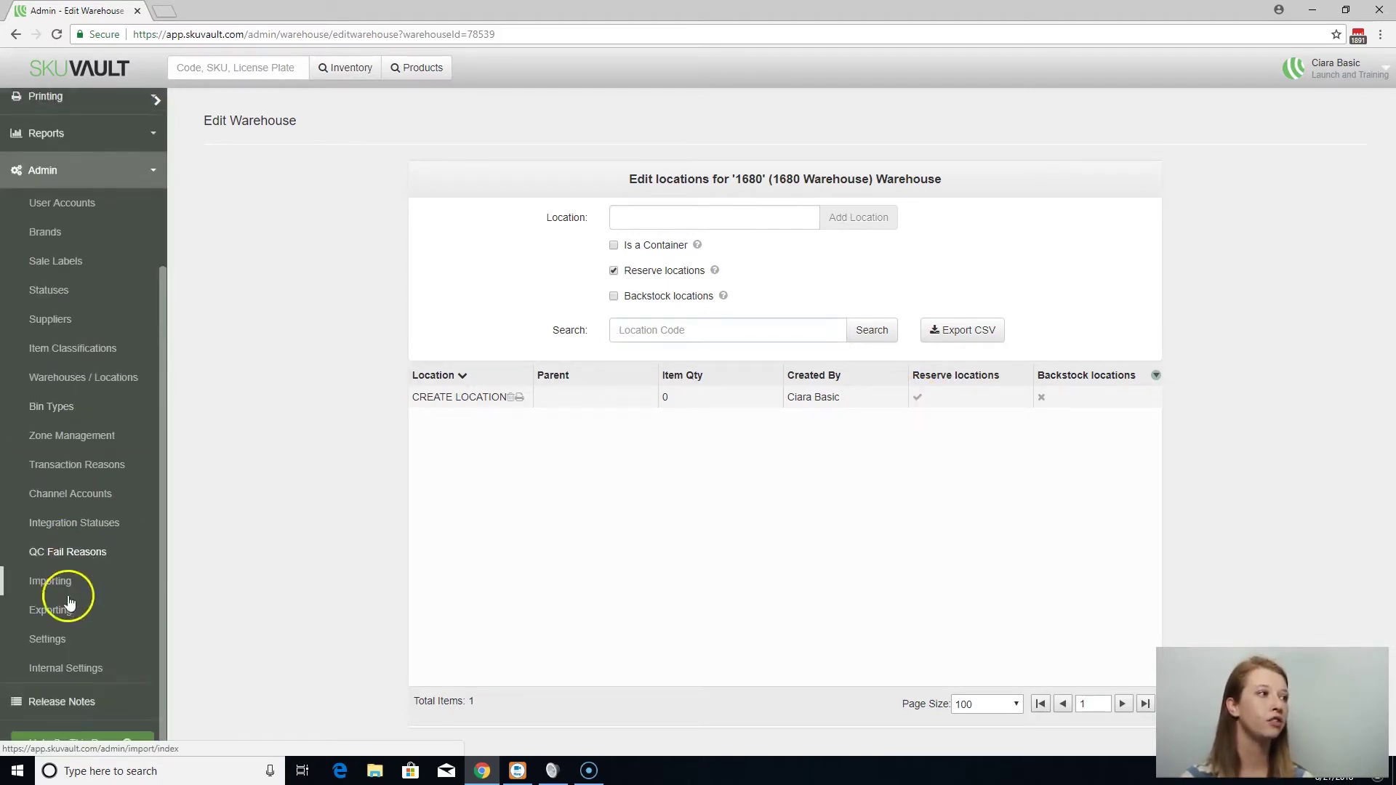
pyautogui.click(55, 584)
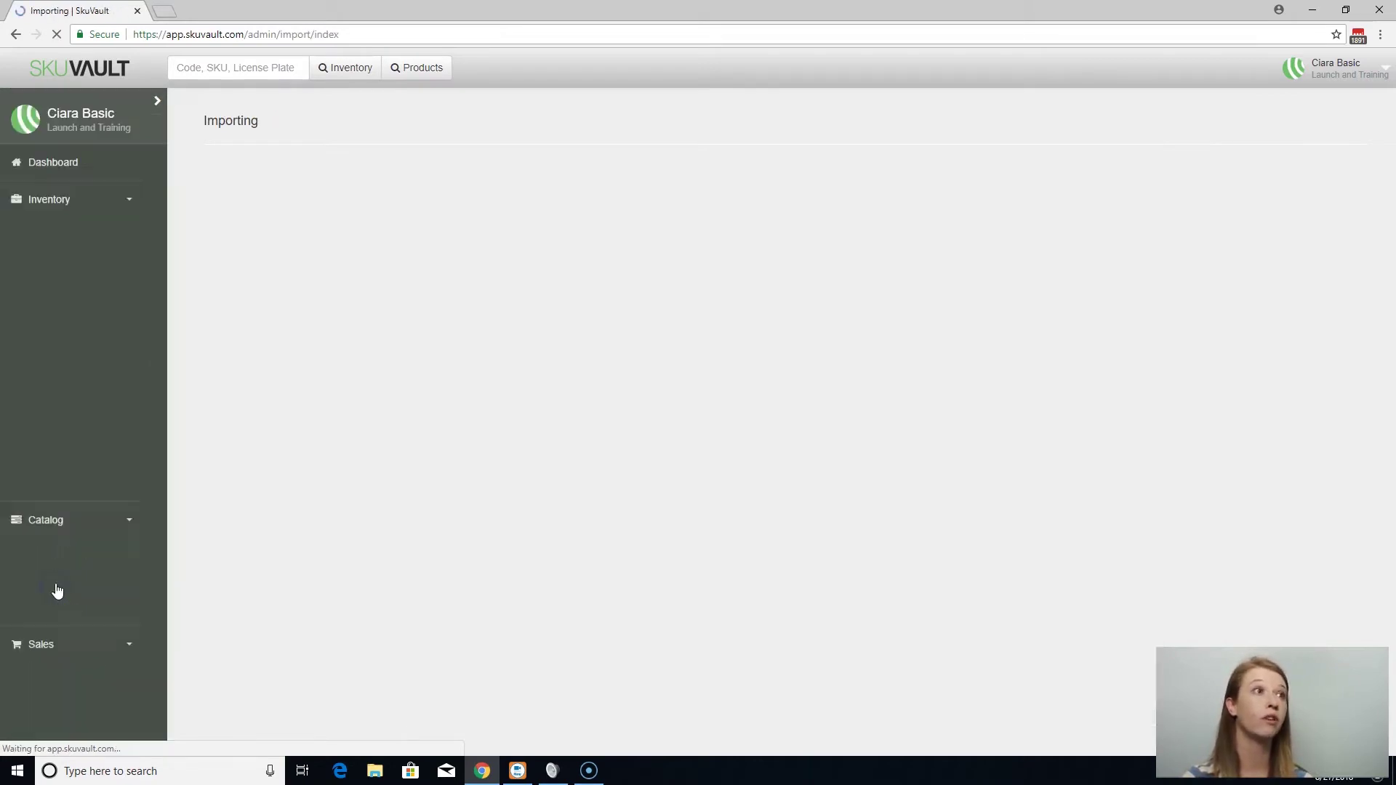
pyautogui.scroll(-15, 306, 482)
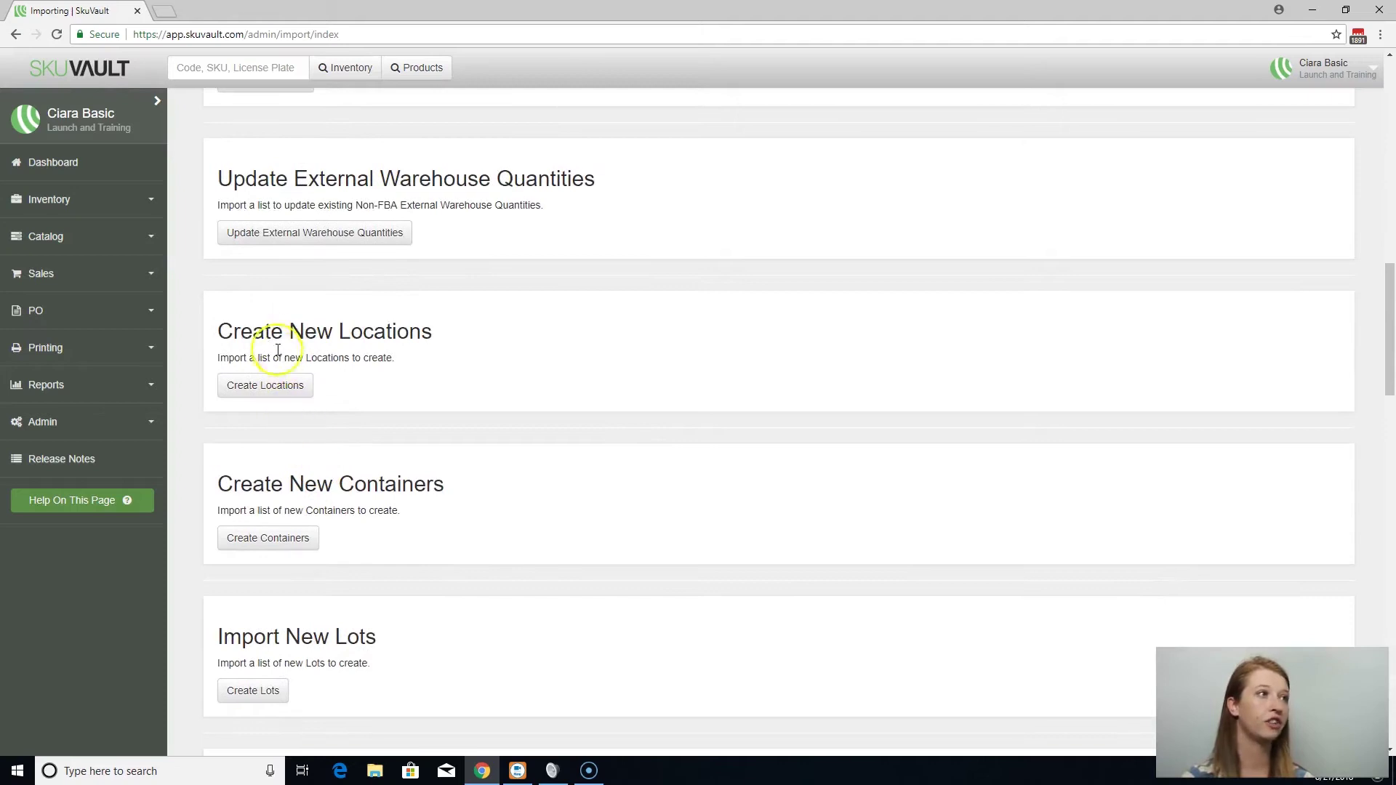
pyautogui.moveTo(284, 332); pyautogui.dragTo(421, 333)
pyautogui.click(287, 387)
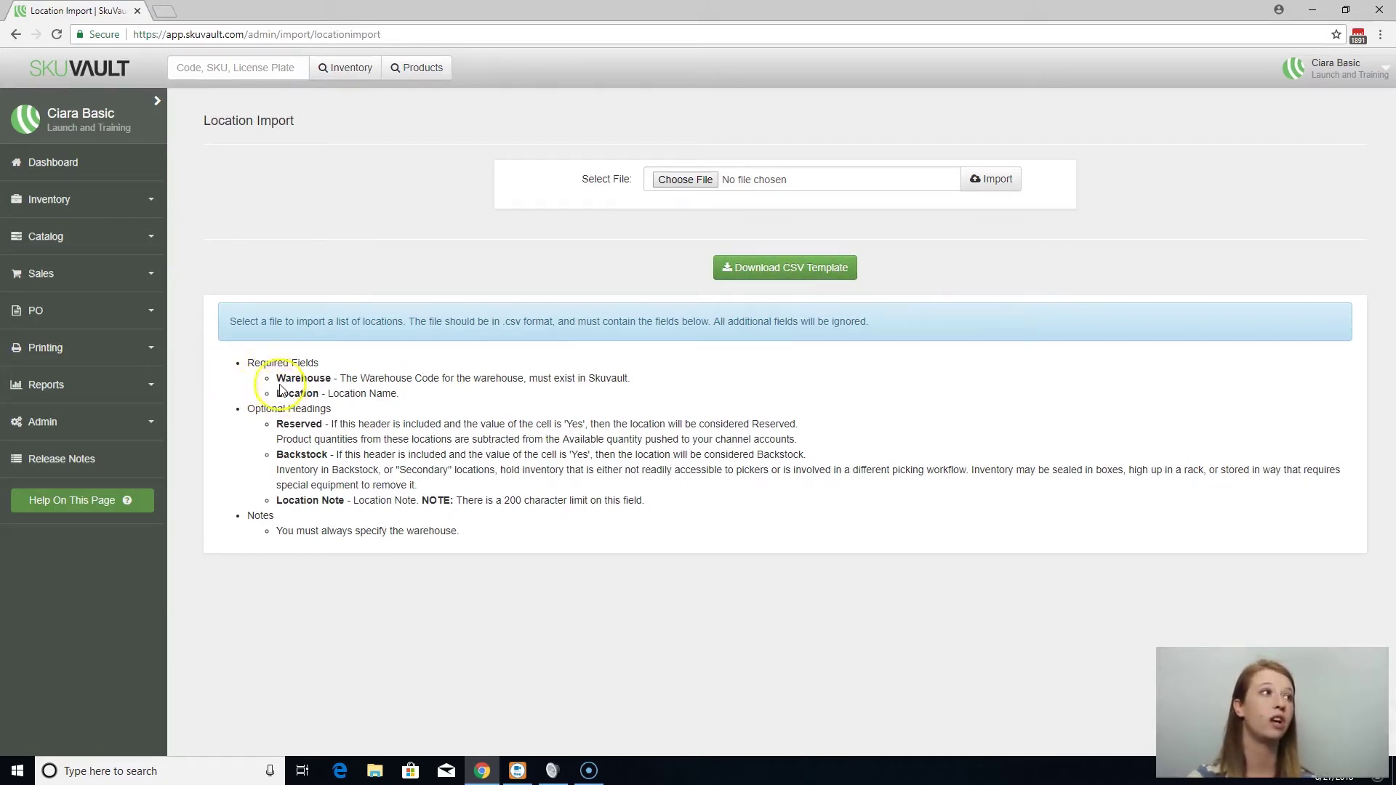
# - Examine the location import's required Warehouse and Location fields and its optional headings
pyautogui.moveTo(253, 362); pyautogui.dragTo(327, 362)
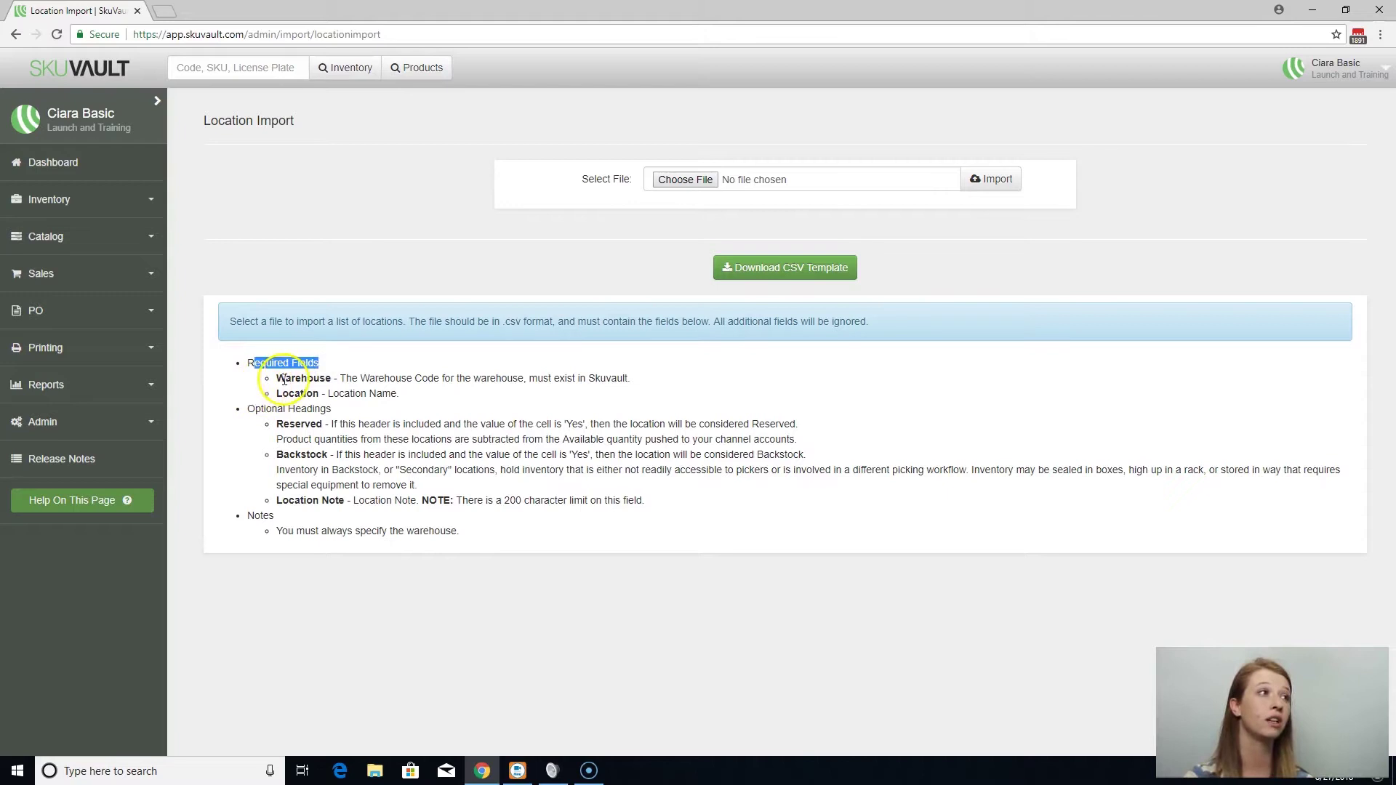
pyautogui.click(306, 379)
pyautogui.click(305, 393)
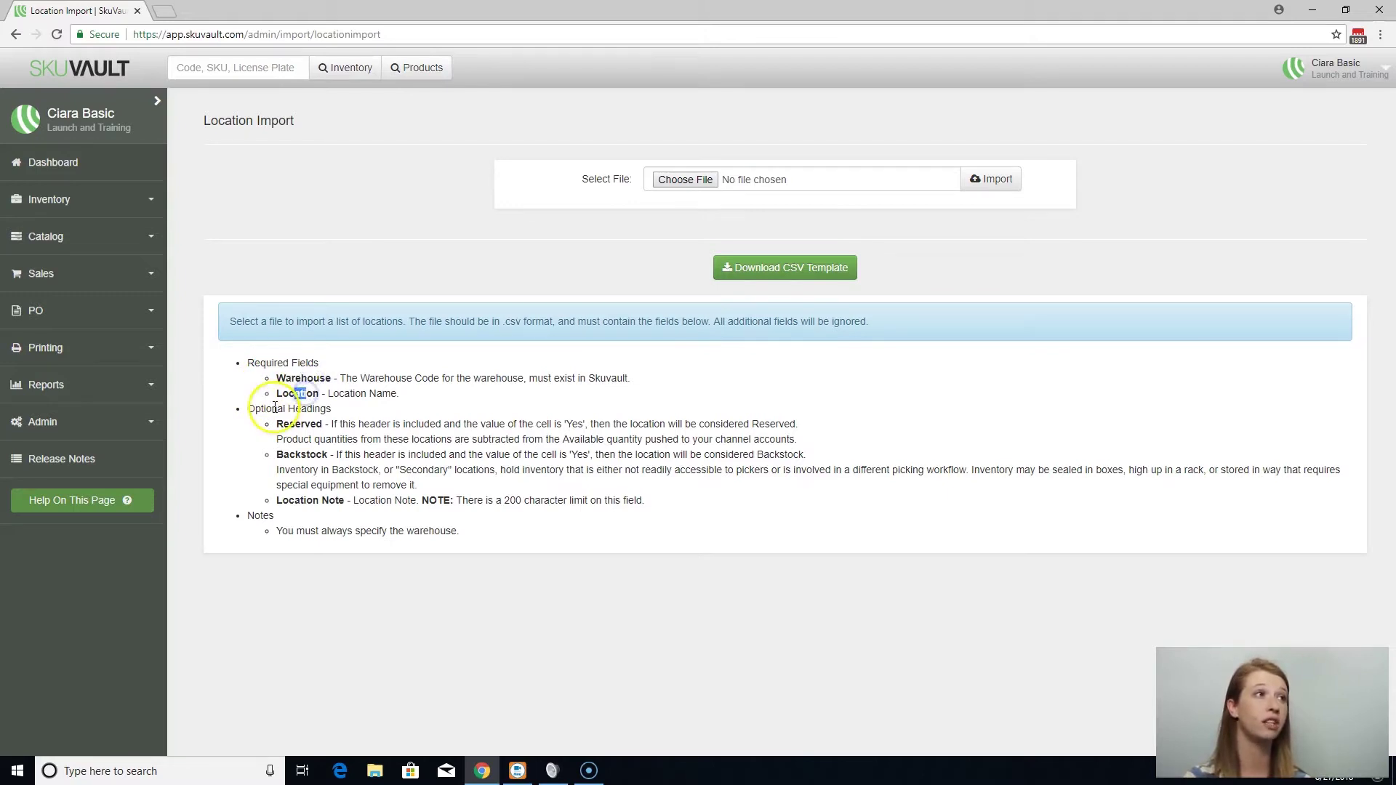
pyautogui.click(261, 426)
pyautogui.click(262, 412)
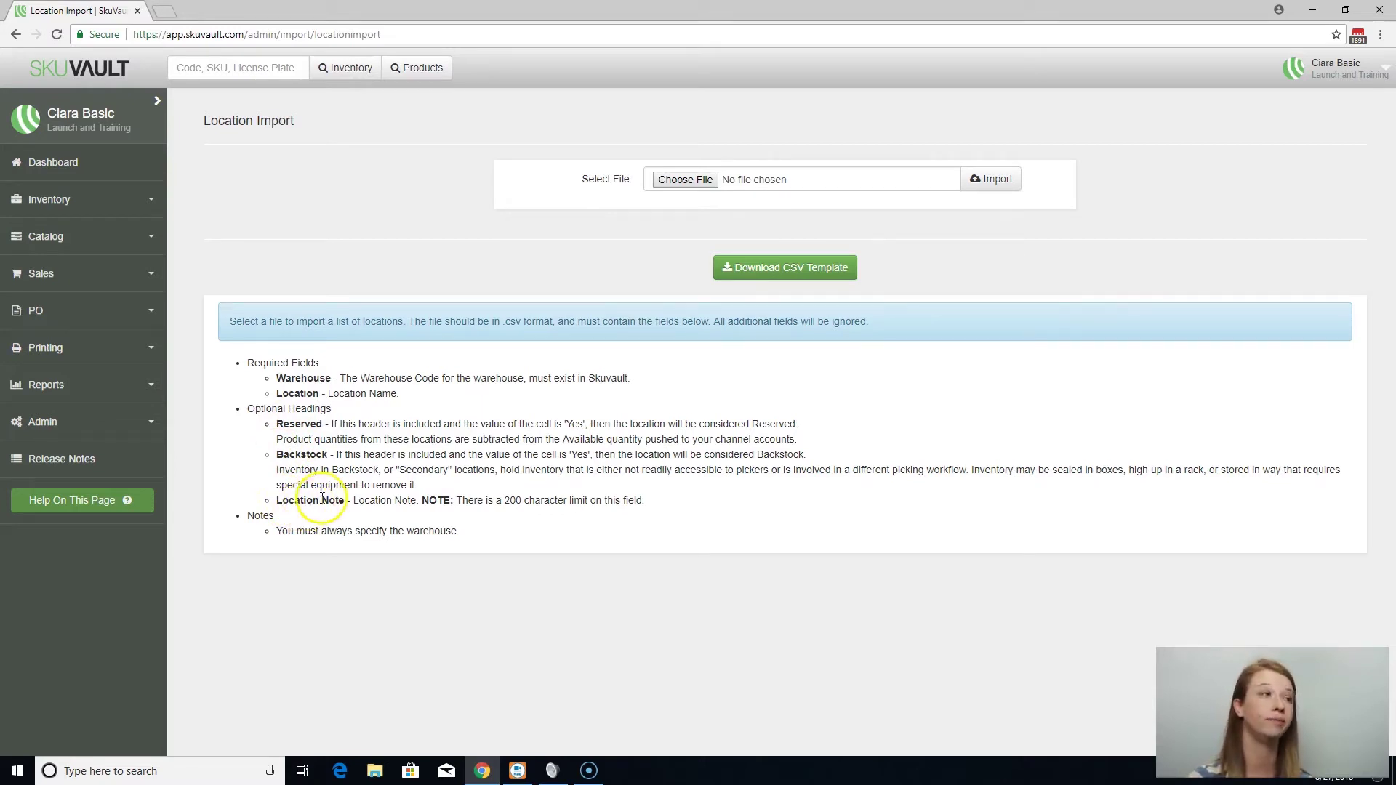
# - Open the admin Settings page and examine the Auto Pick on QC setting under Transactions
pyautogui.click(134, 429)
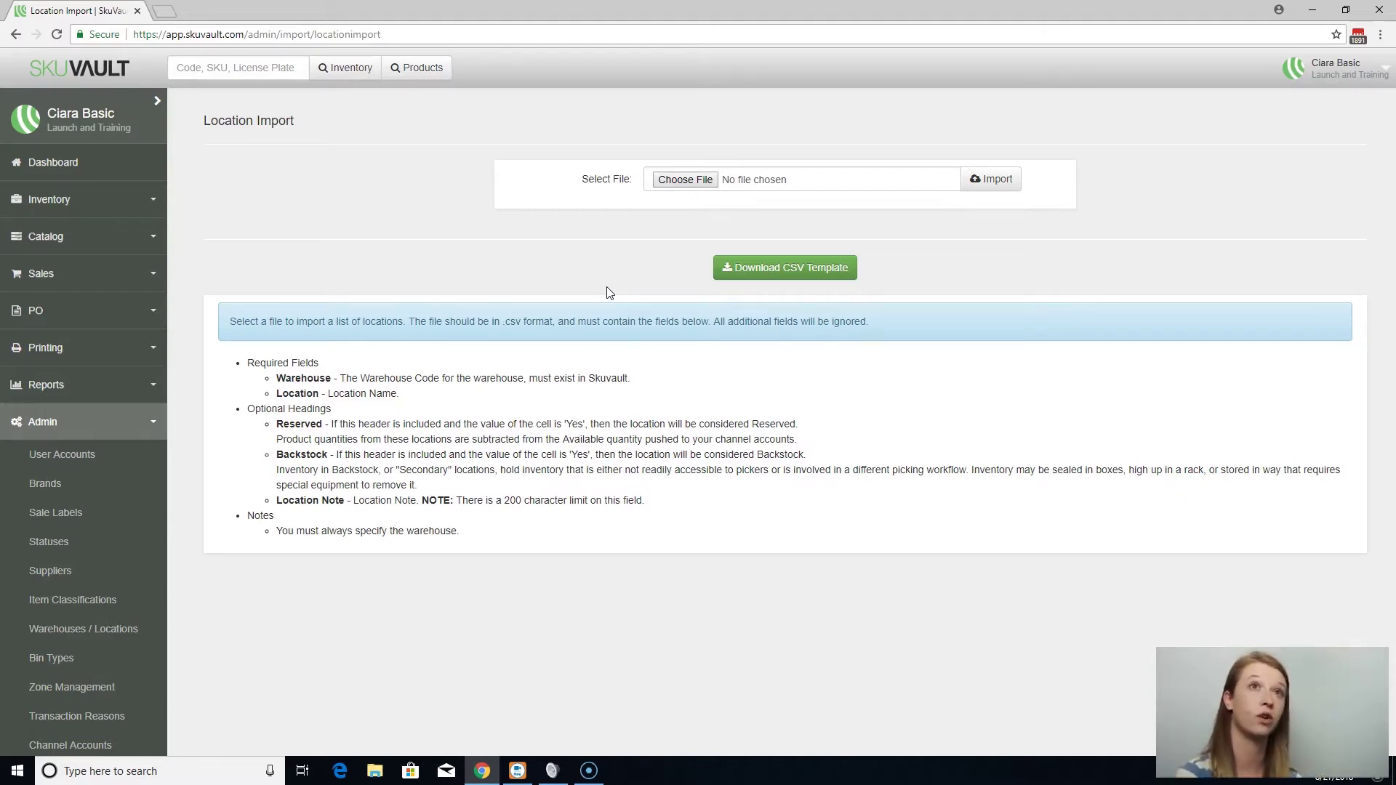
pyautogui.click(561, 353)
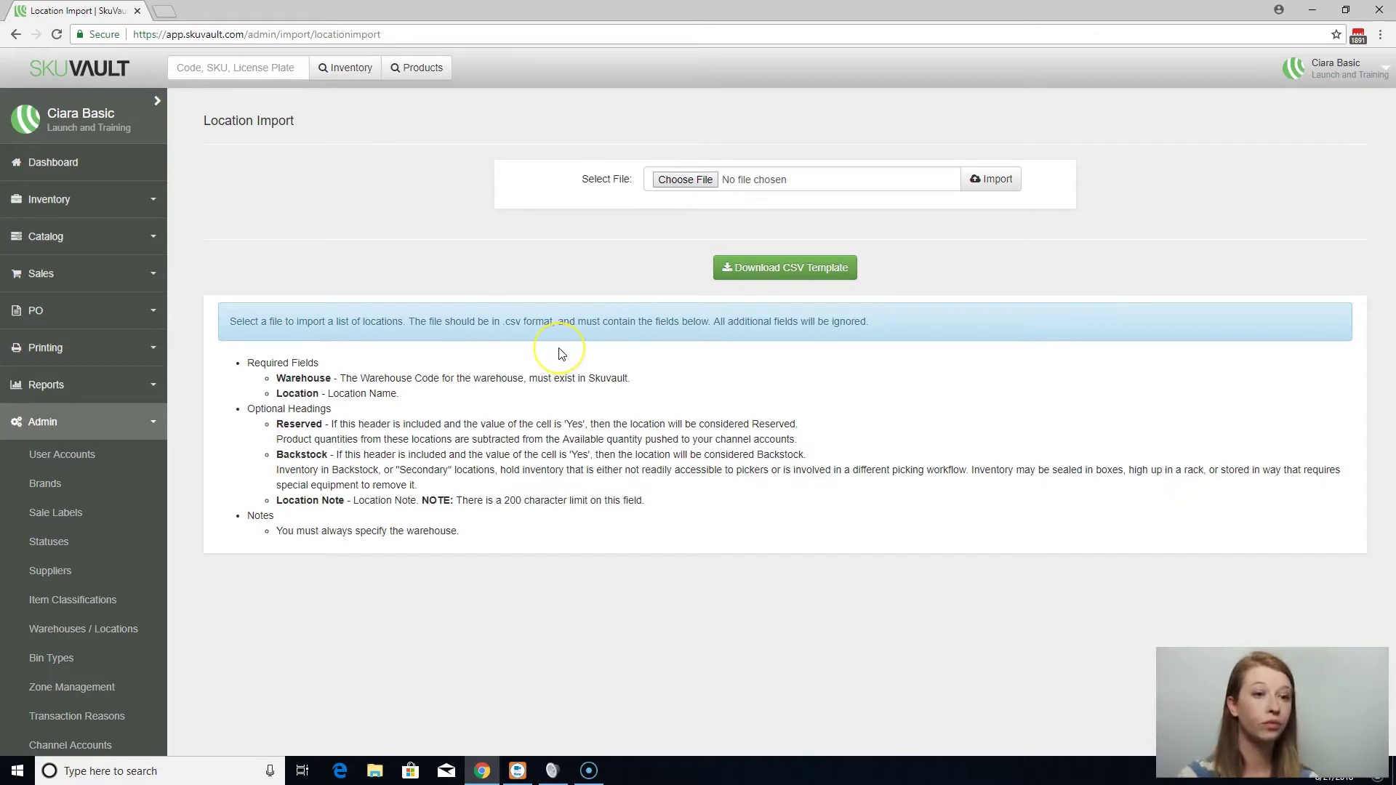
pyautogui.click(527, 356)
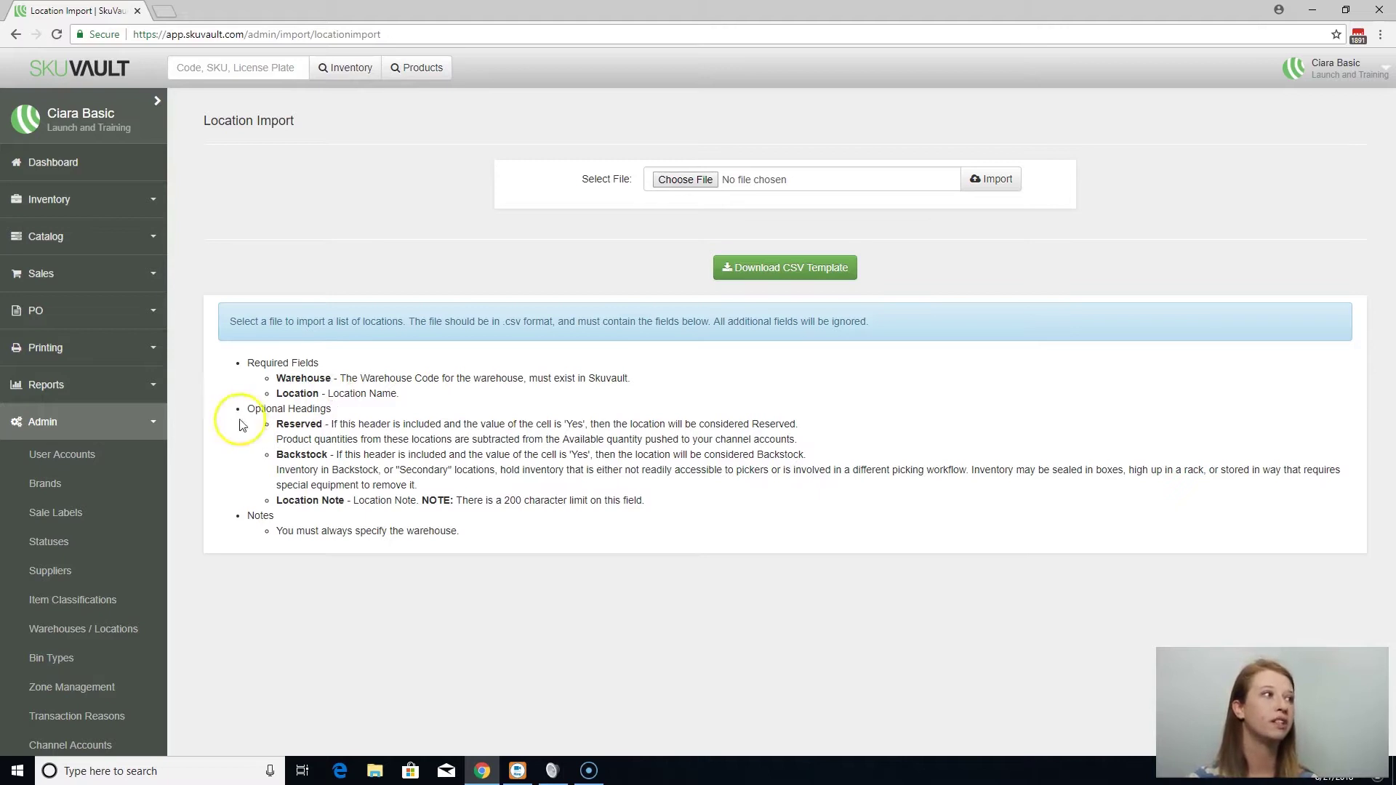
pyautogui.scroll(-4, 94, 455)
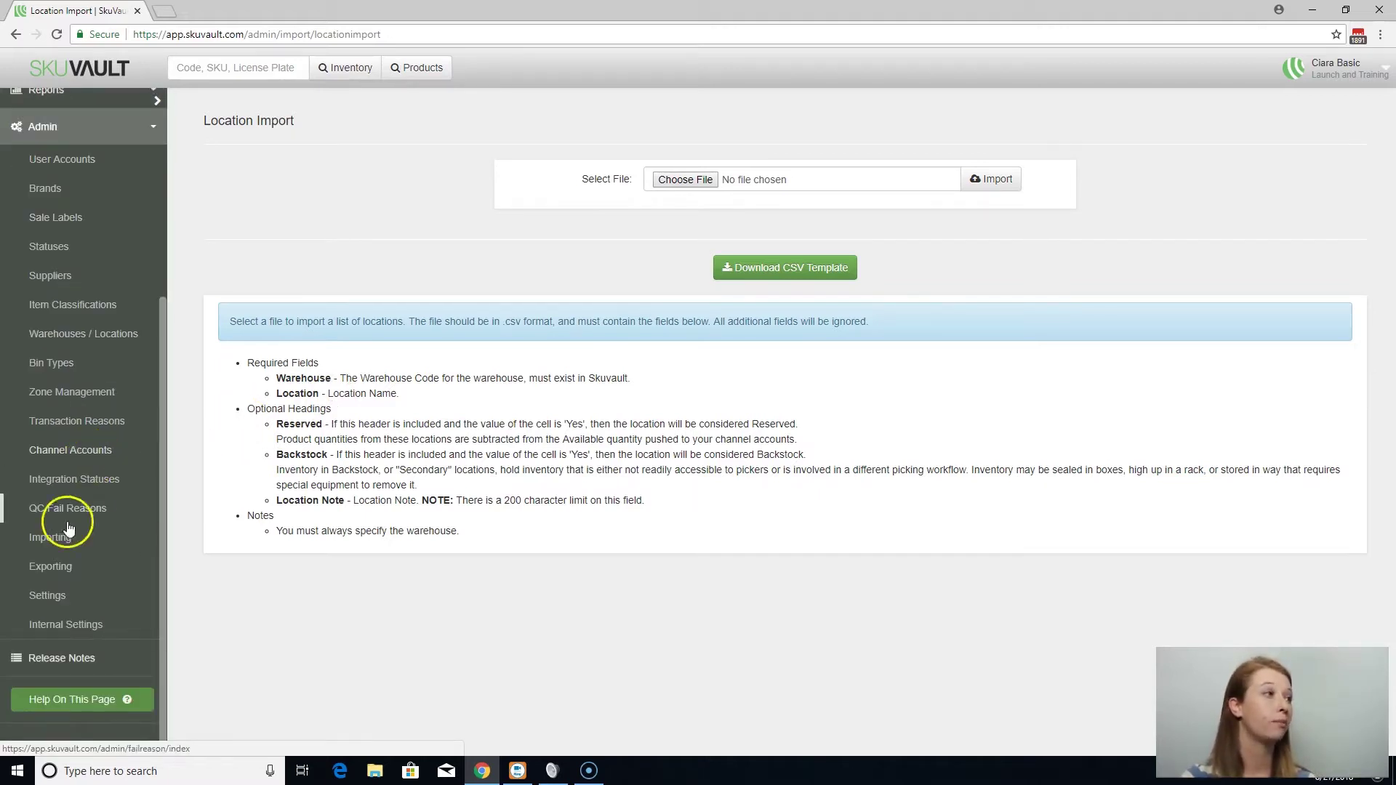
pyautogui.click(50, 595)
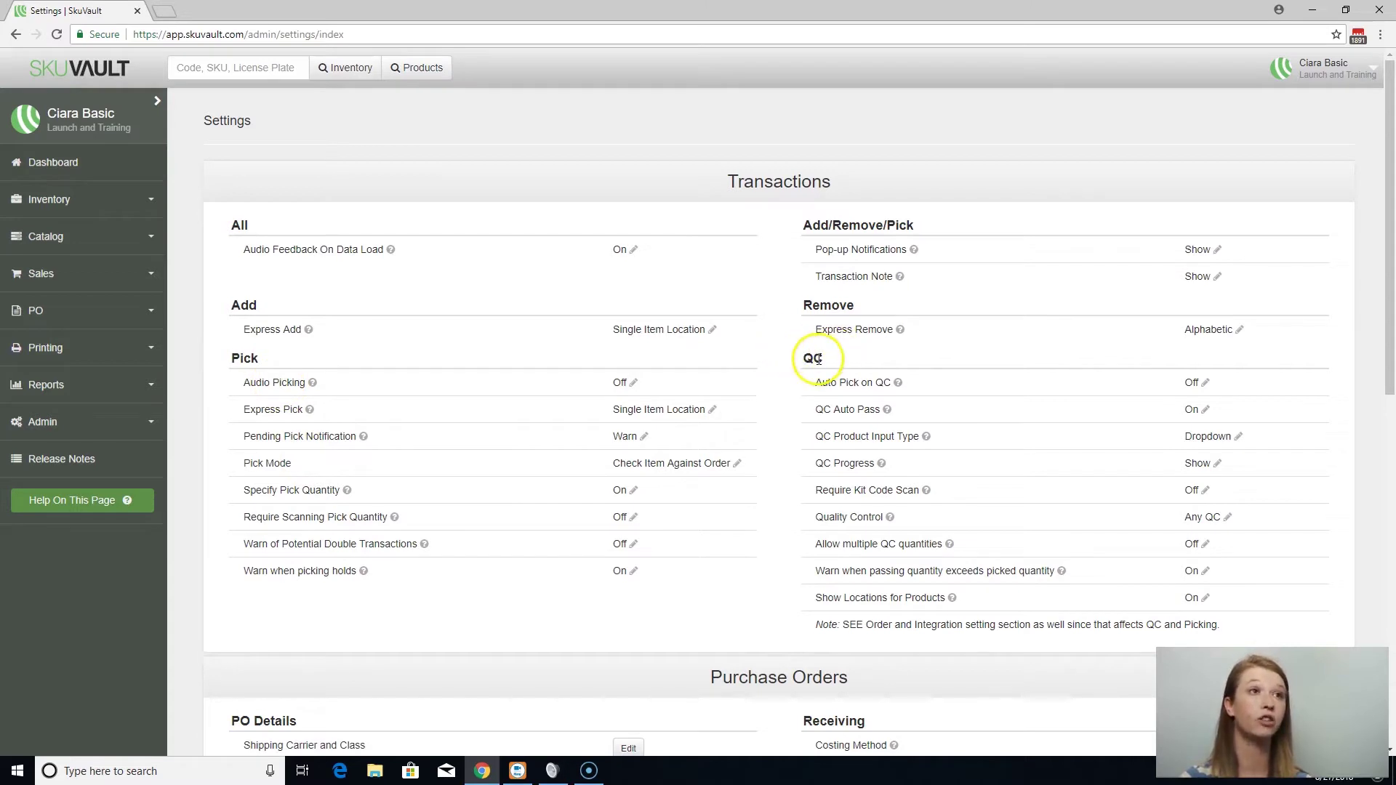
pyautogui.moveTo(817, 384); pyautogui.dragTo(894, 394)
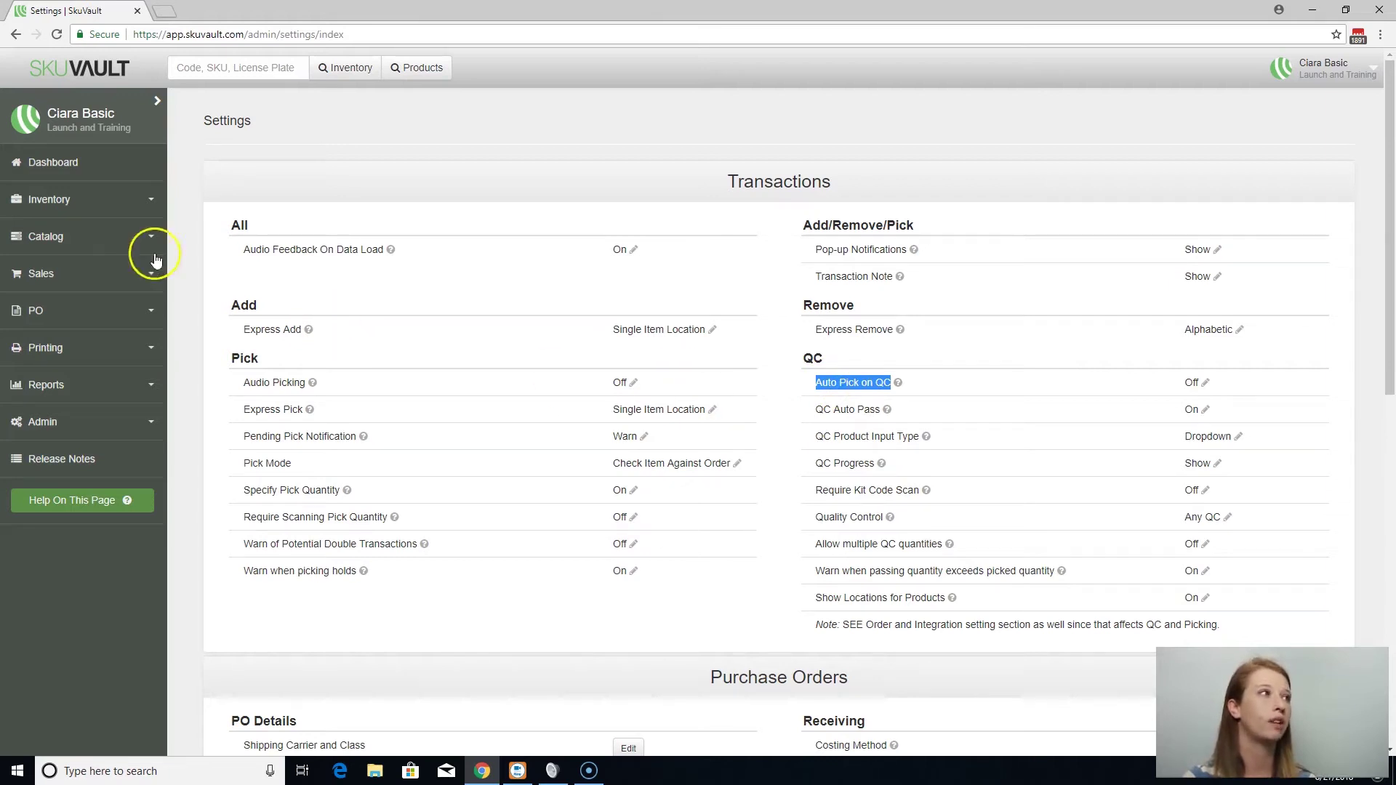
# - Open the Quality Control page under Sales and examine the order and product fields of QC by Order
pyautogui.click(99, 273)
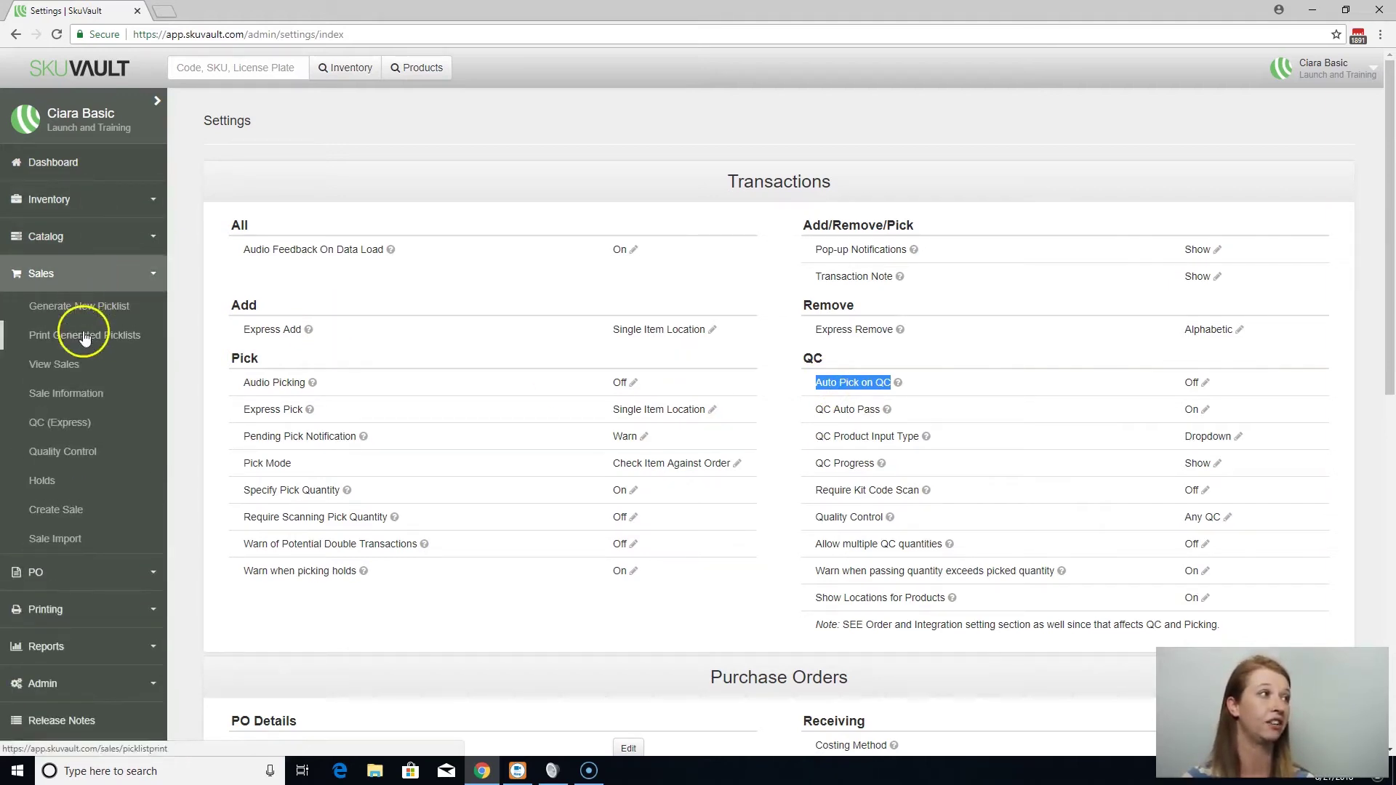
pyautogui.click(80, 455)
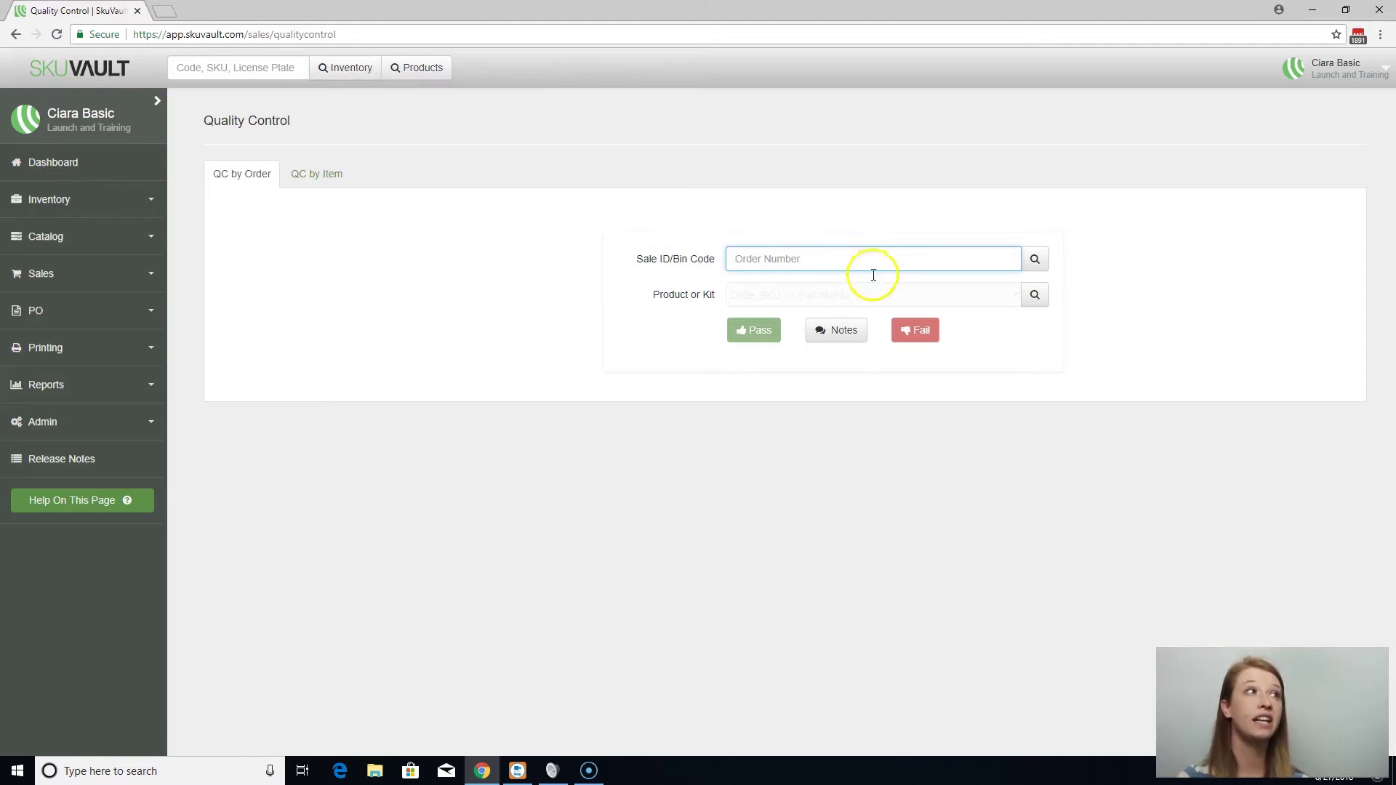
pyautogui.click(761, 299)
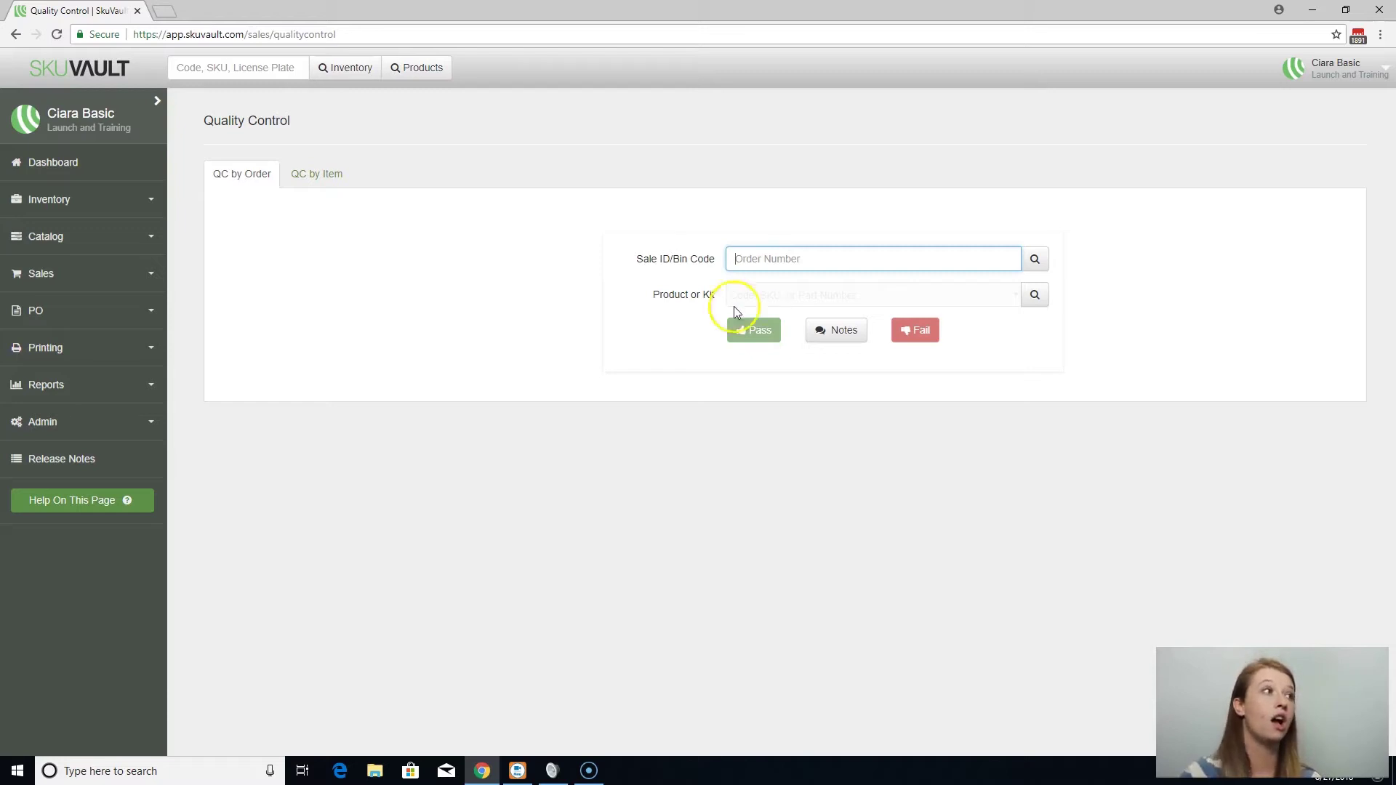
# - Return to the admin Settings page and examine the Express Pick options without changing them
pyautogui.click(100, 421)
pyautogui.scroll(-2, 87, 553)
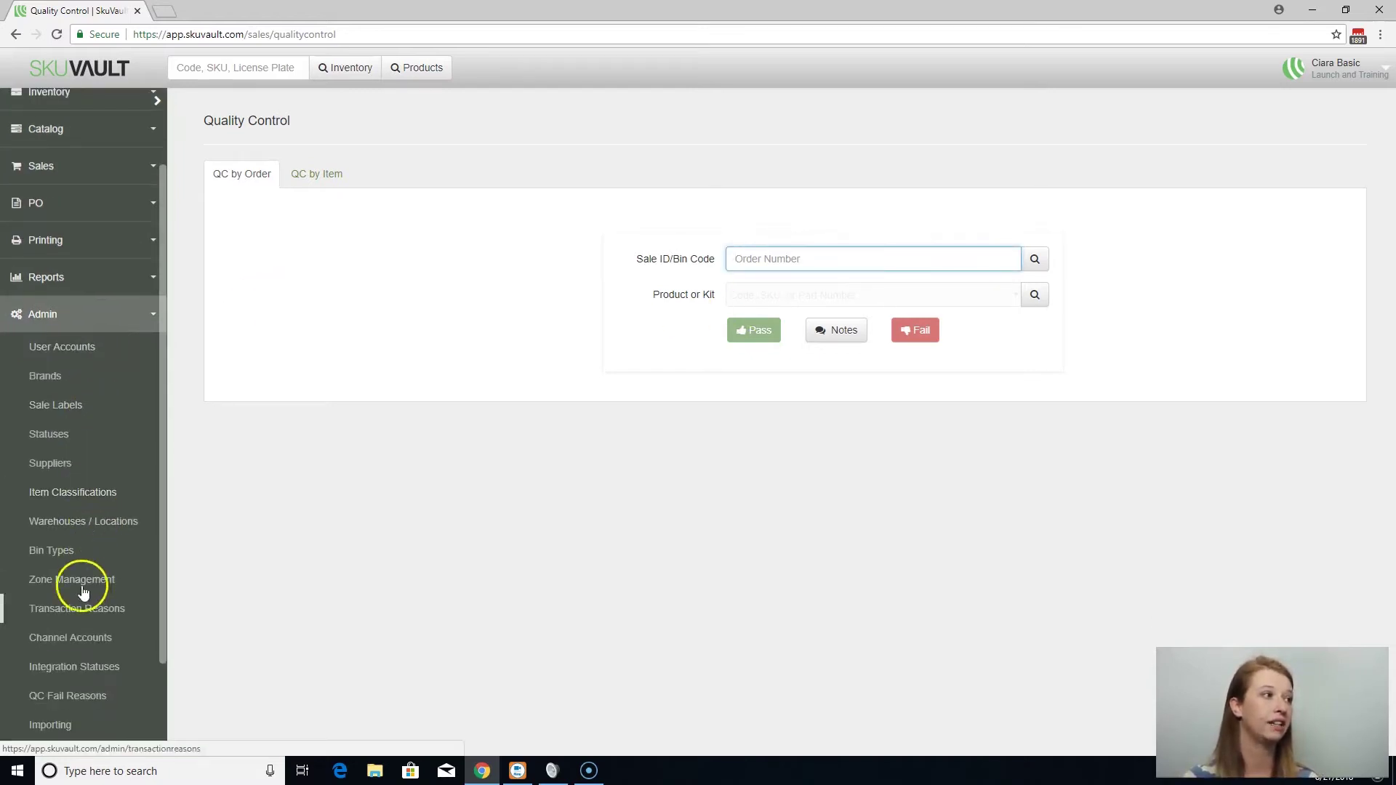
pyautogui.scroll(-1, 84, 592)
pyautogui.scroll(-1, 68, 621)
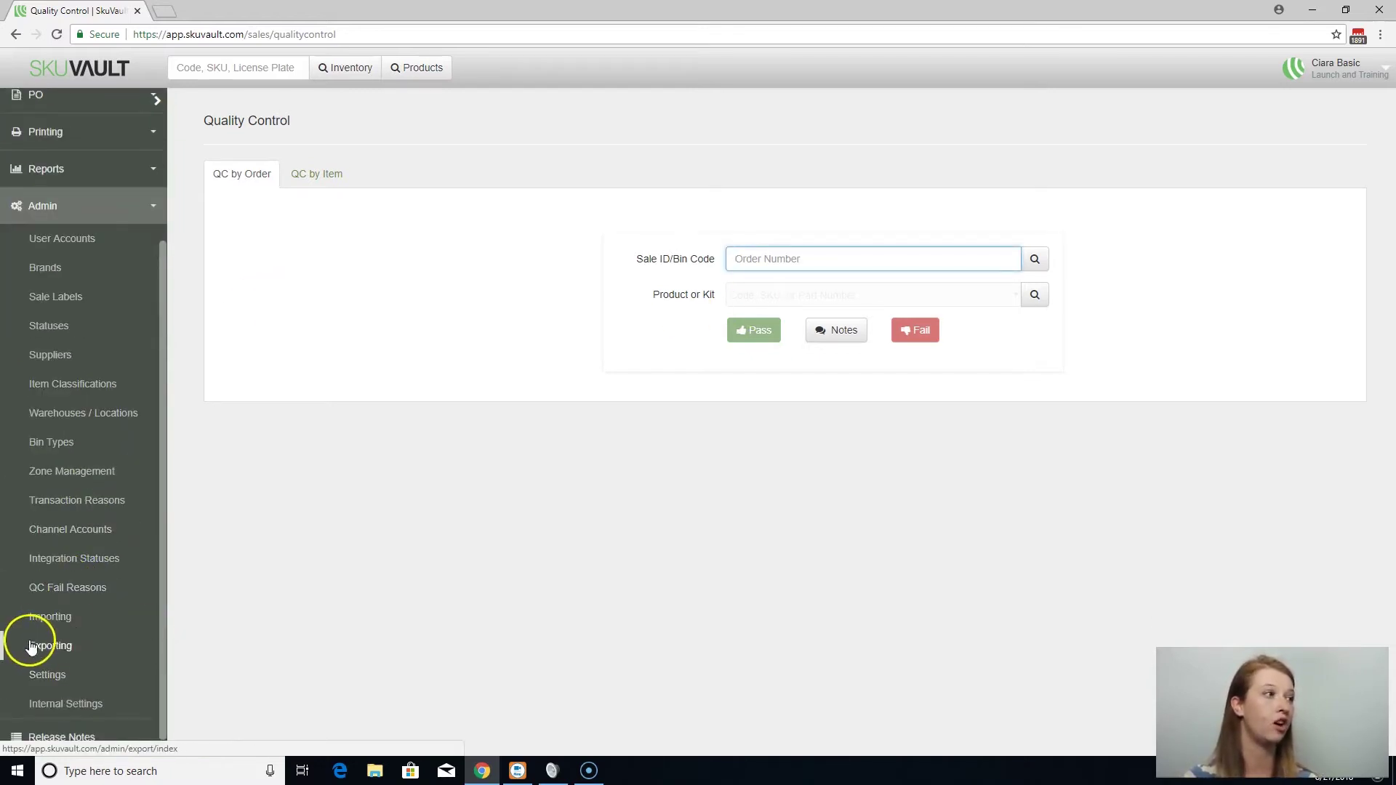
pyautogui.click(41, 677)
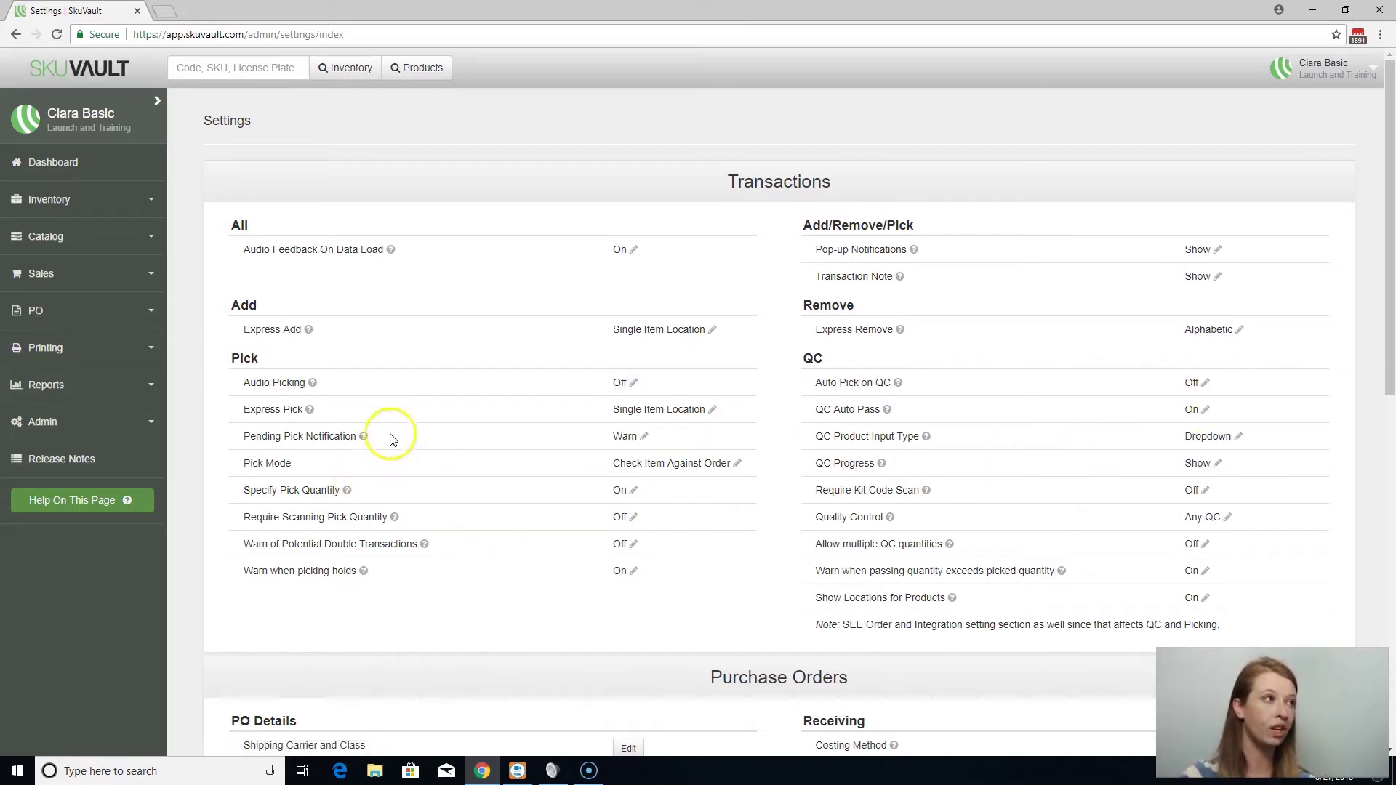
pyautogui.click(712, 409)
pyautogui.click(887, 204)
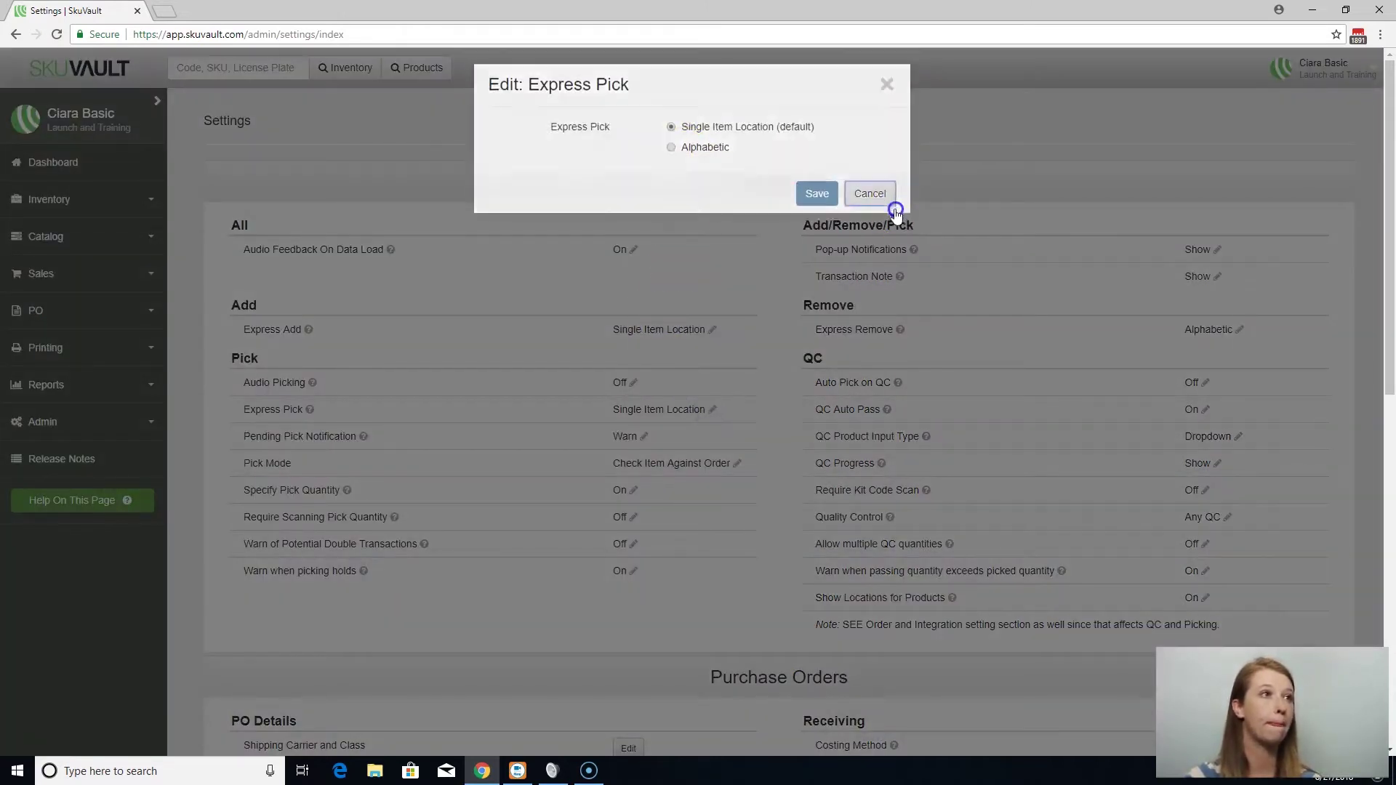
# - Change the Pick Mode transaction setting to QC On Pick and save it
pyautogui.click(736, 463)
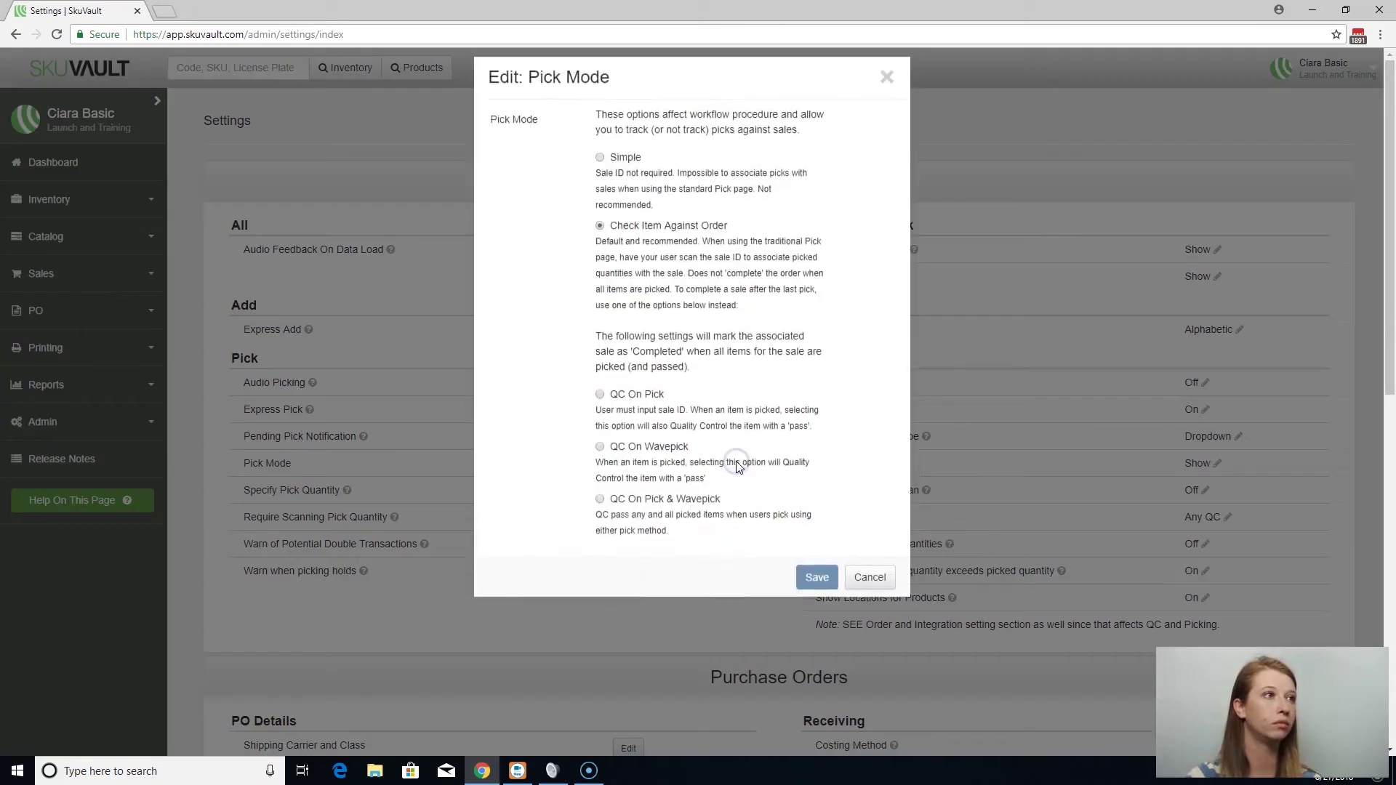
pyautogui.click(642, 411)
pyautogui.click(815, 590)
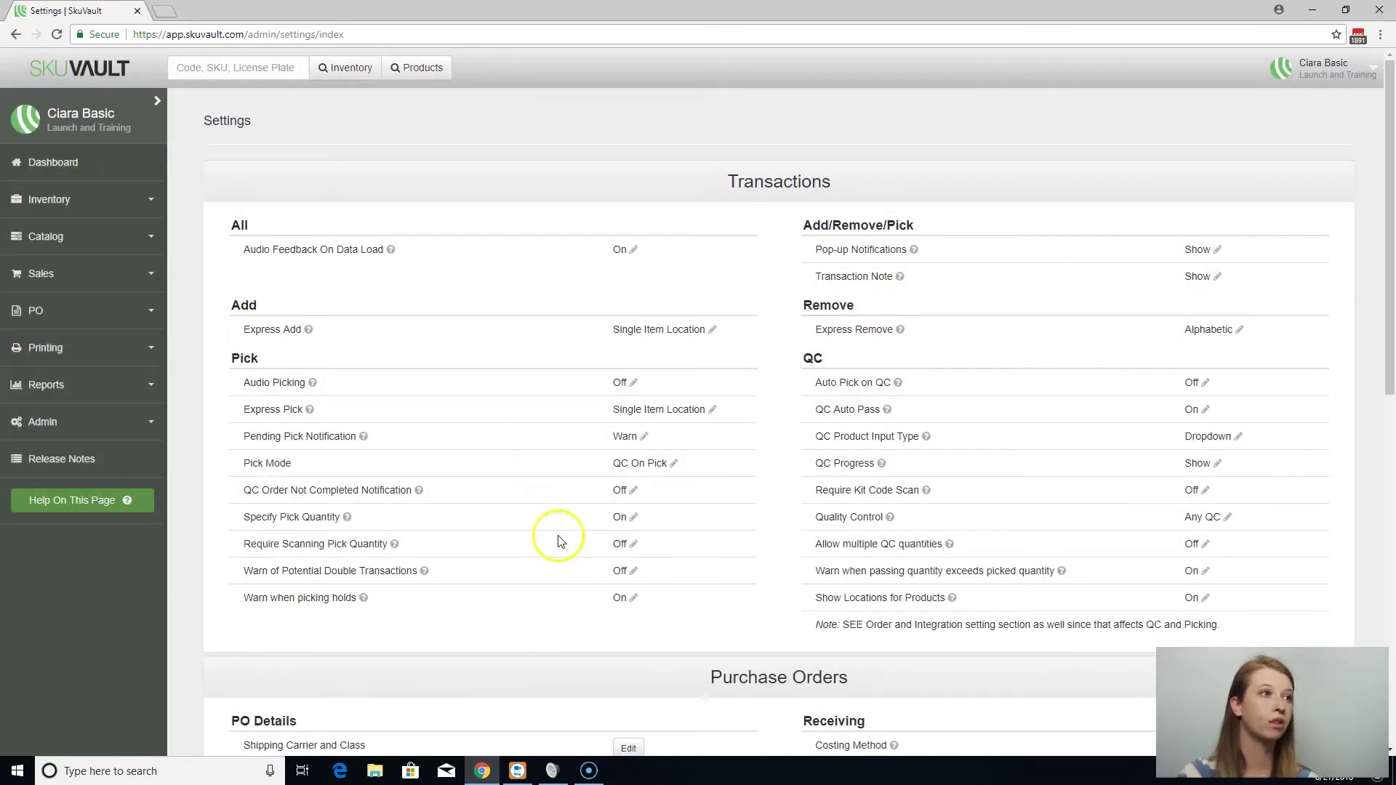
pyautogui.moveTo(612, 463); pyautogui.dragTo(676, 463)
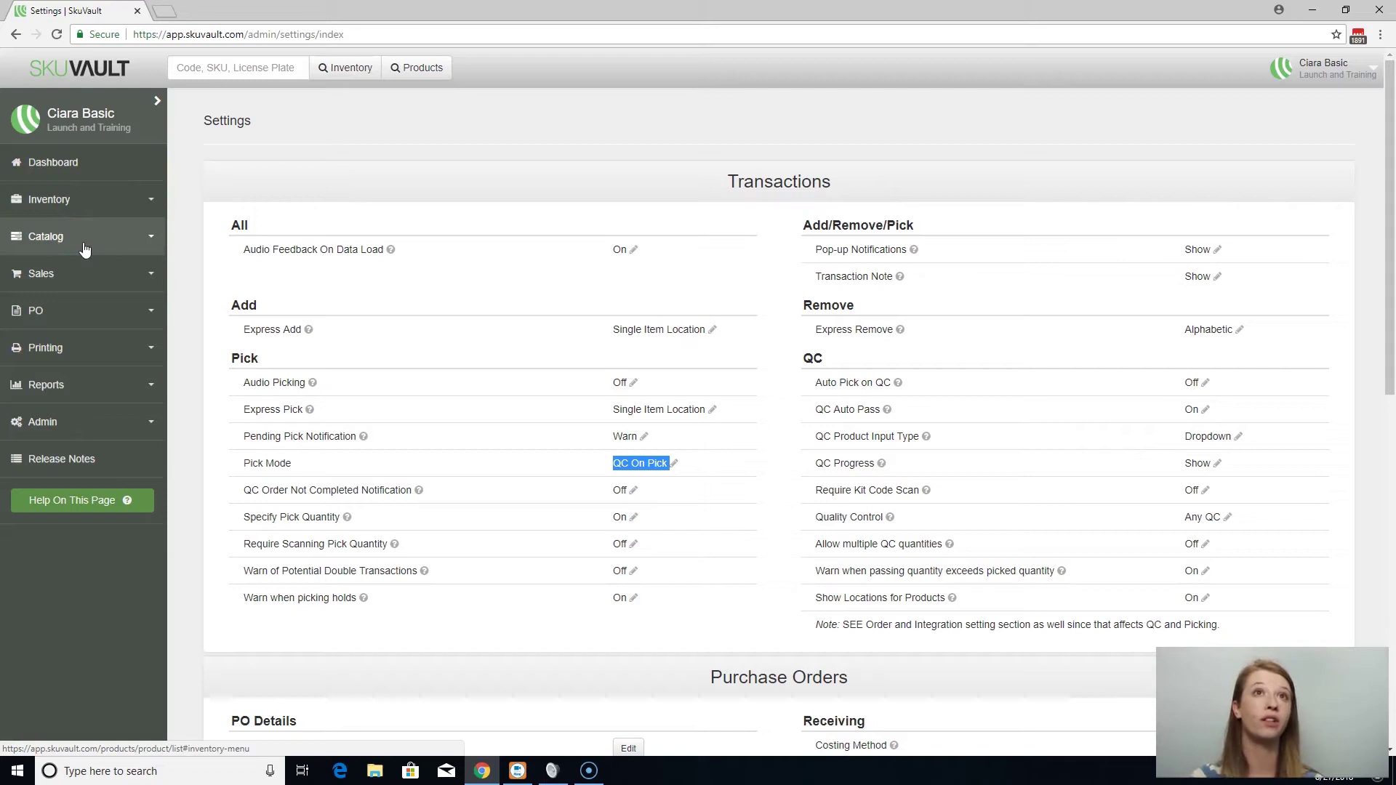
# - Open the inventory Pick page, select warehouse RH1 and examine the item, location, quantity and Sale Id fields
pyautogui.click(84, 201)
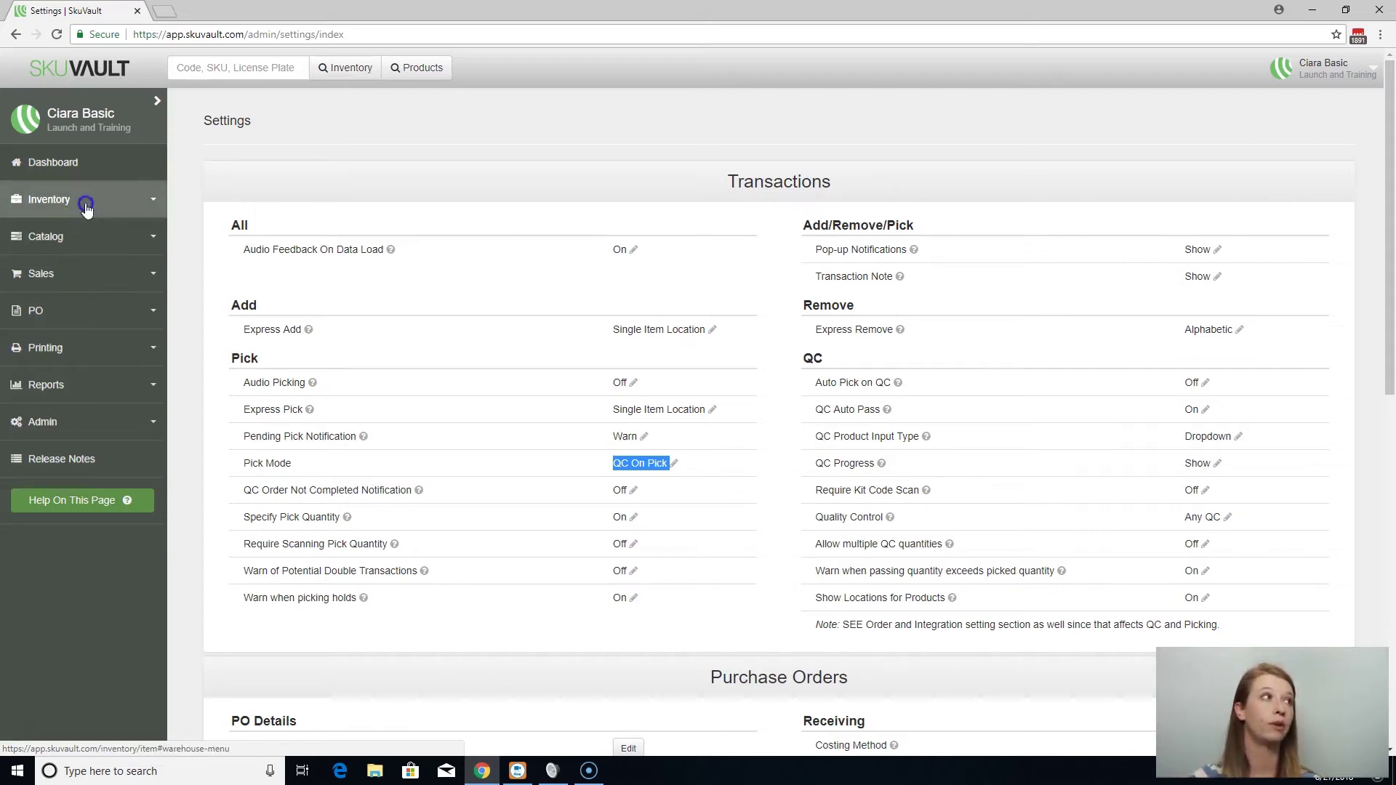
pyautogui.click(46, 378)
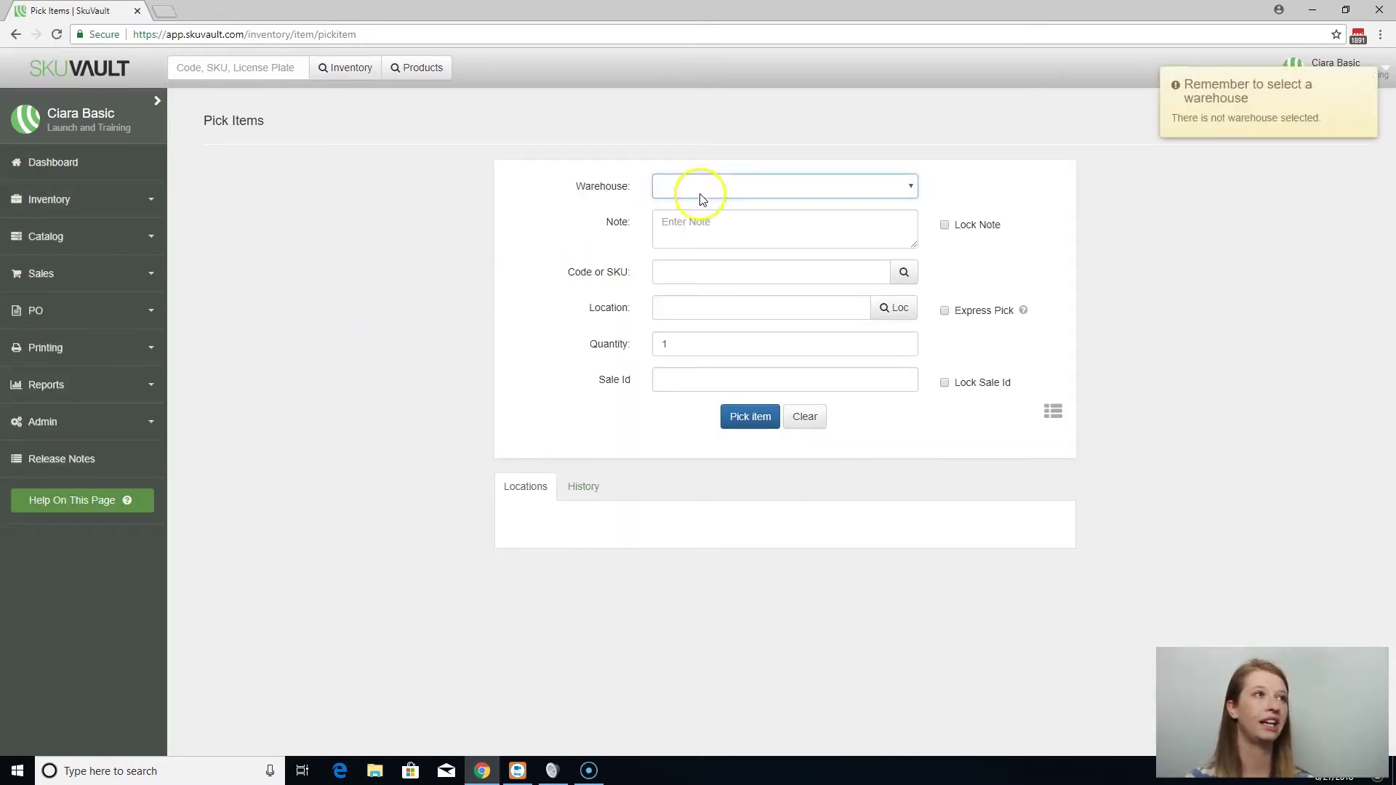
pyautogui.click(700, 187)
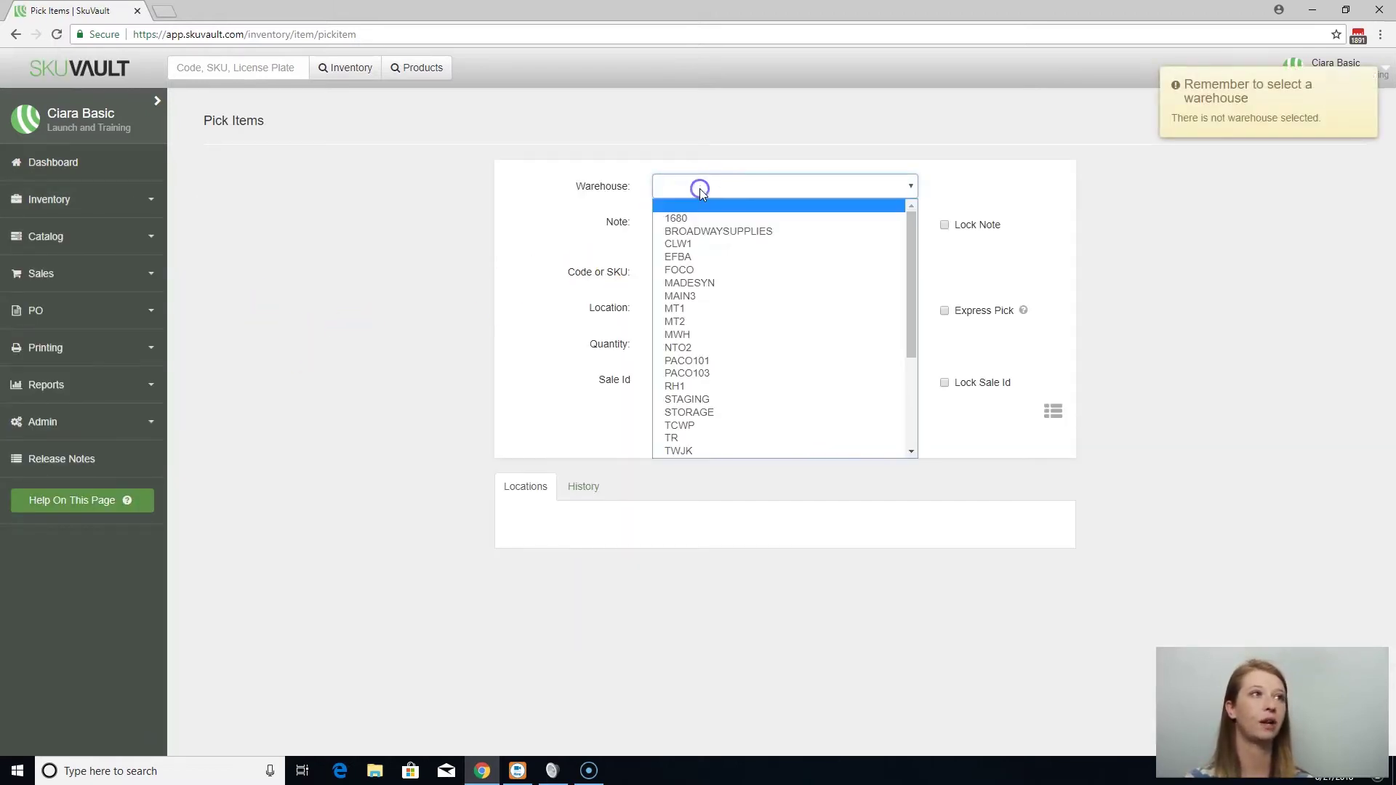
pyautogui.click(689, 385)
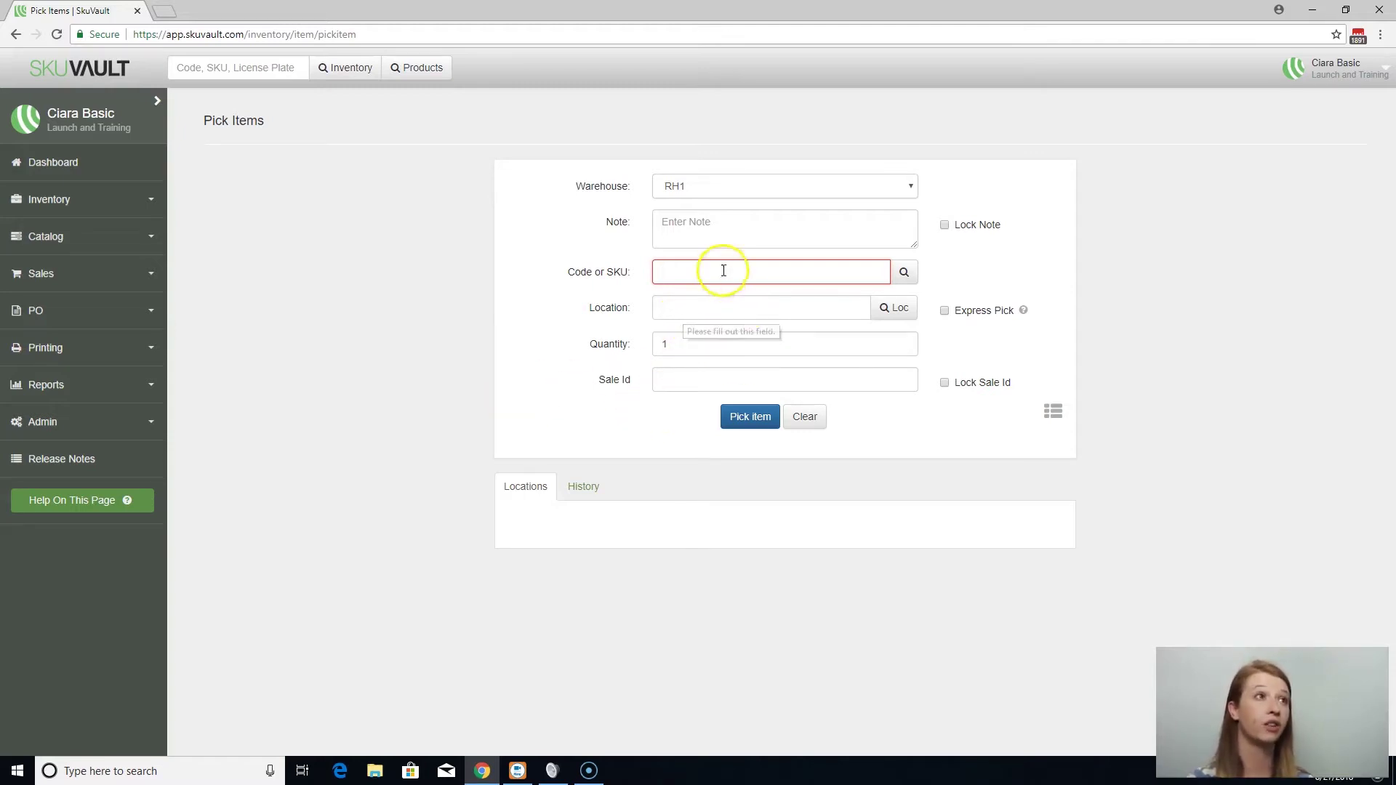
pyautogui.click(701, 382)
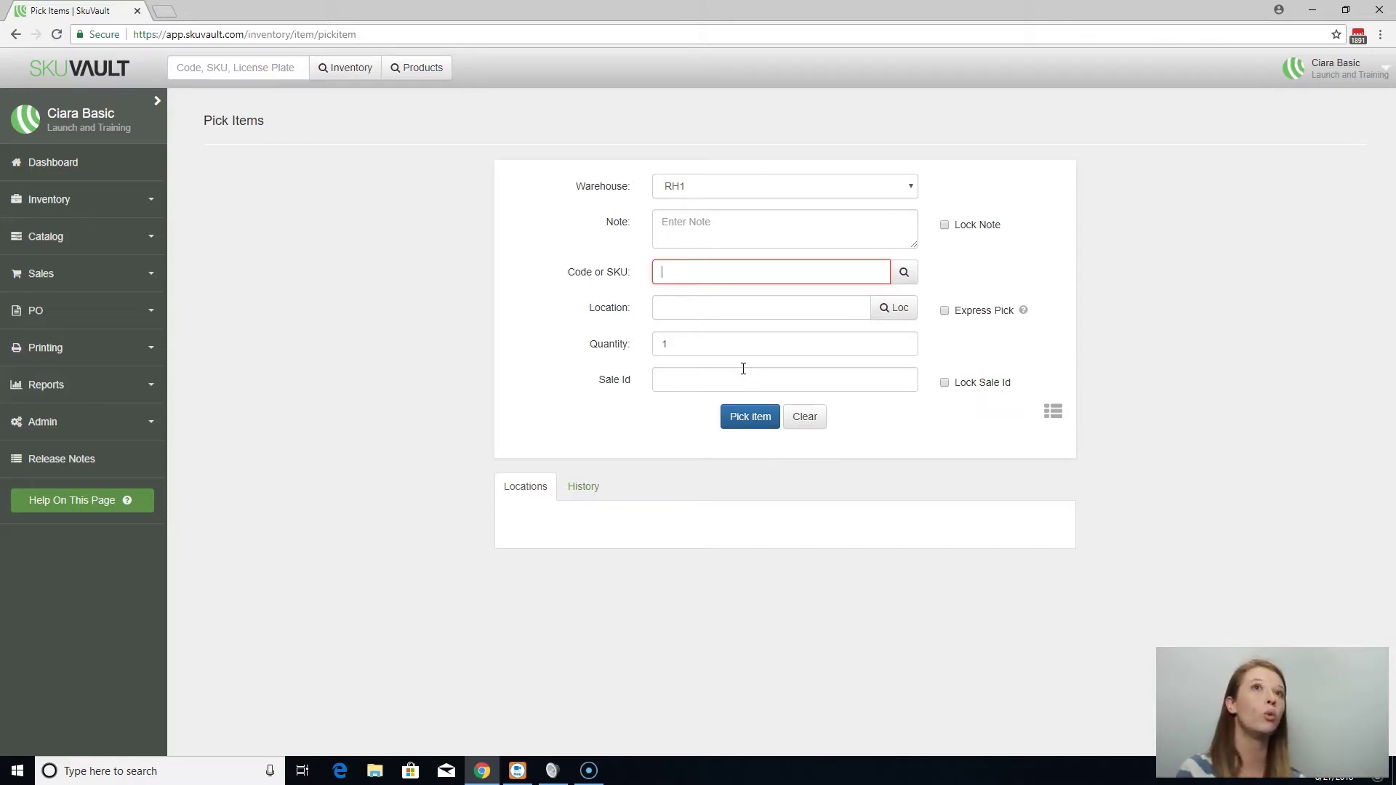
# - Go back to the admin Settings page and set the Pick Mode to Simple
pyautogui.click(104, 432)
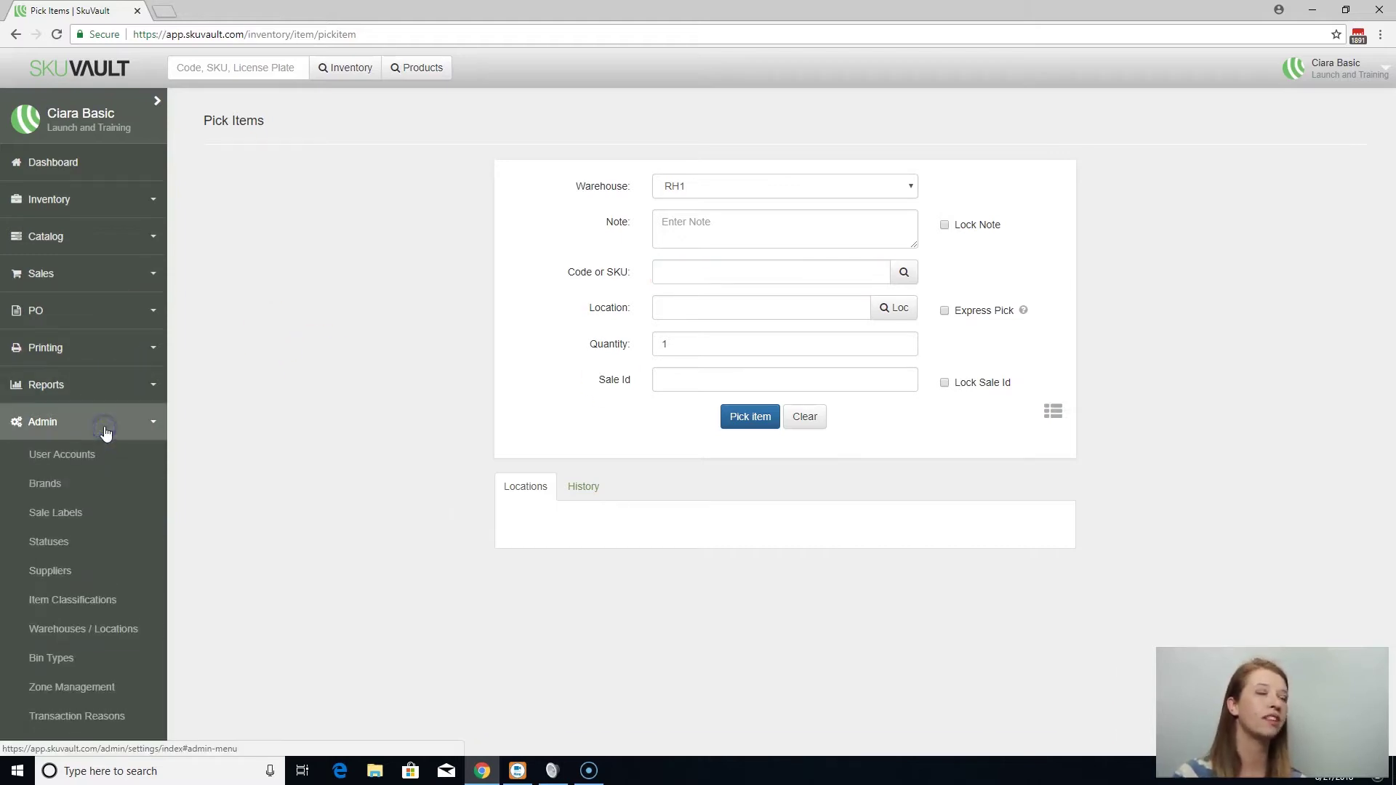
pyautogui.scroll(-1, 104, 432)
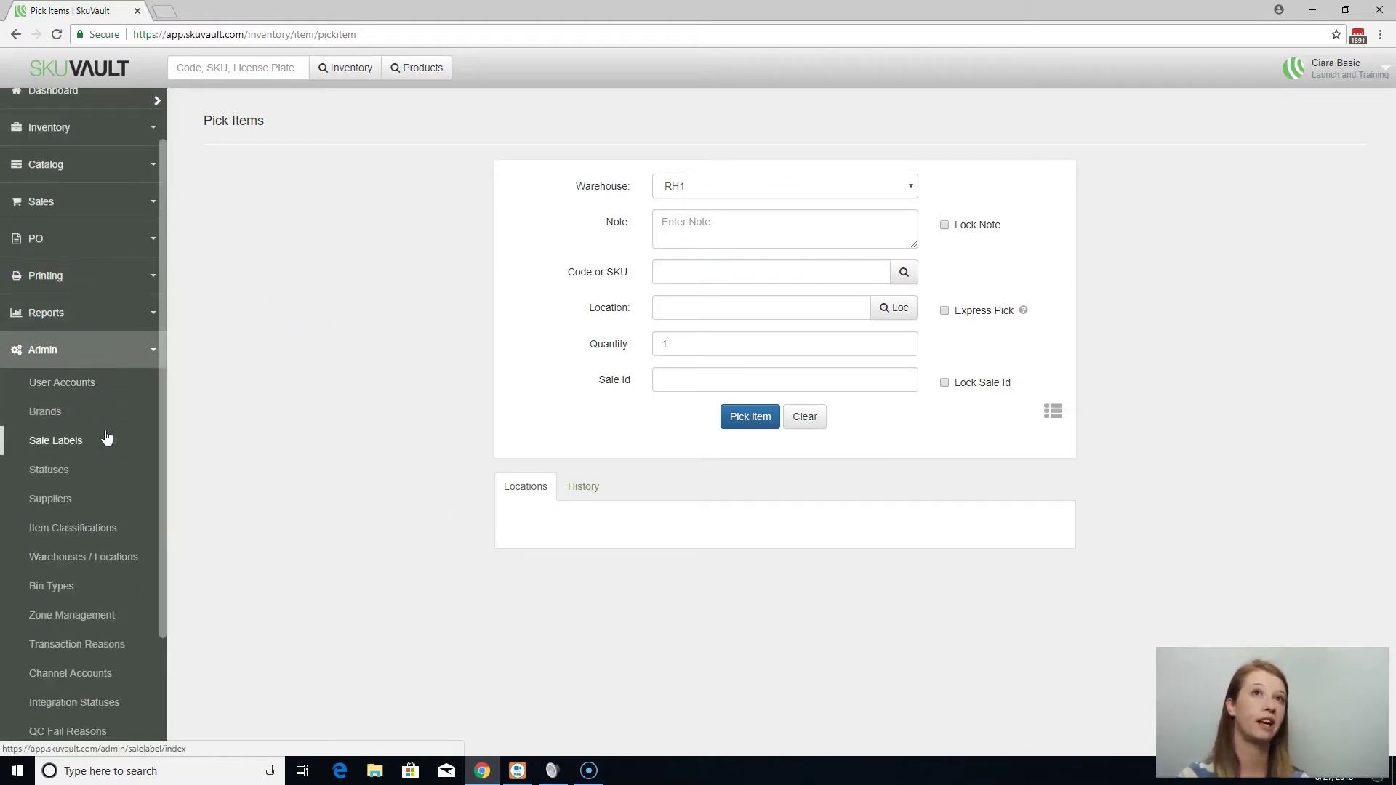
pyautogui.scroll(-2, 91, 582)
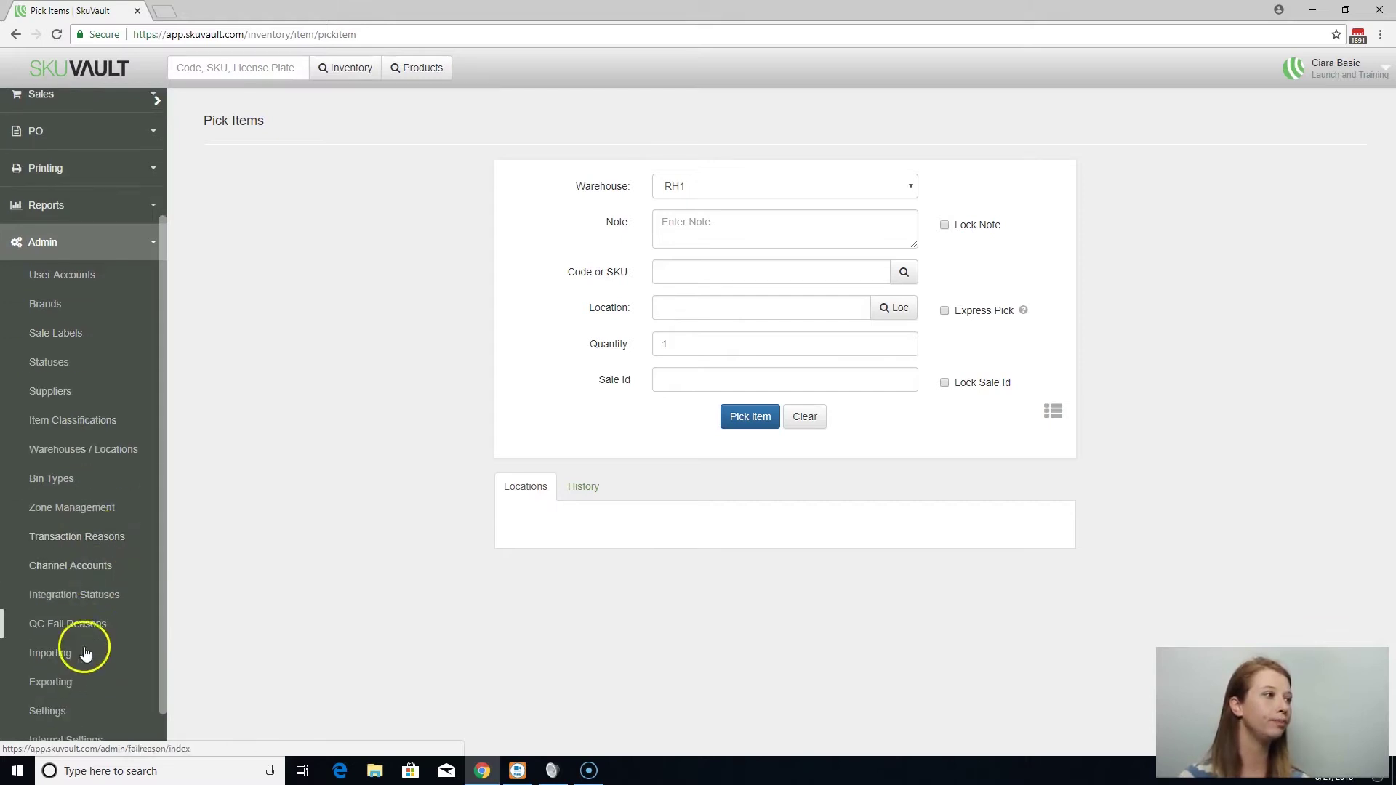
pyautogui.scroll(-1, 69, 691)
pyautogui.click(58, 675)
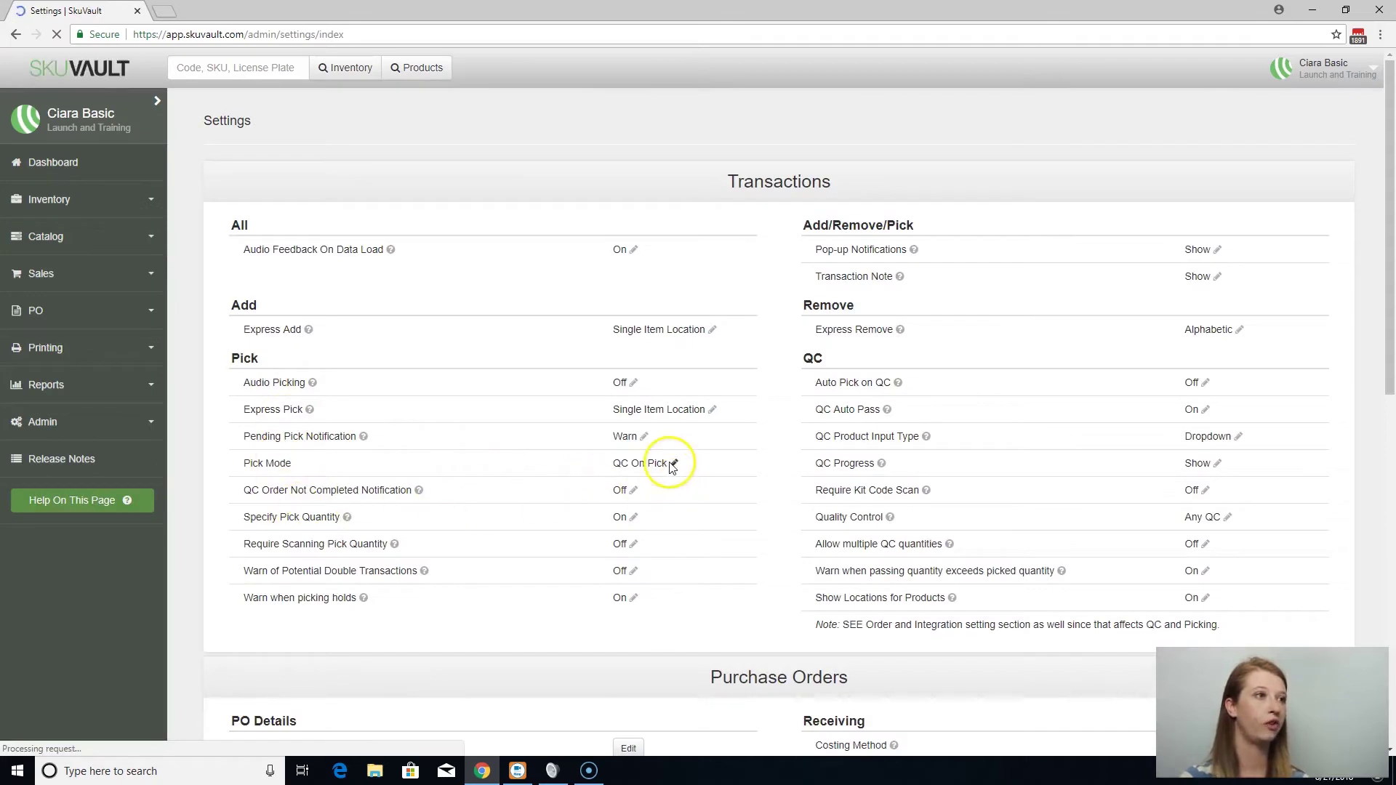
pyautogui.click(668, 463)
pyautogui.click(600, 170)
pyautogui.click(817, 592)
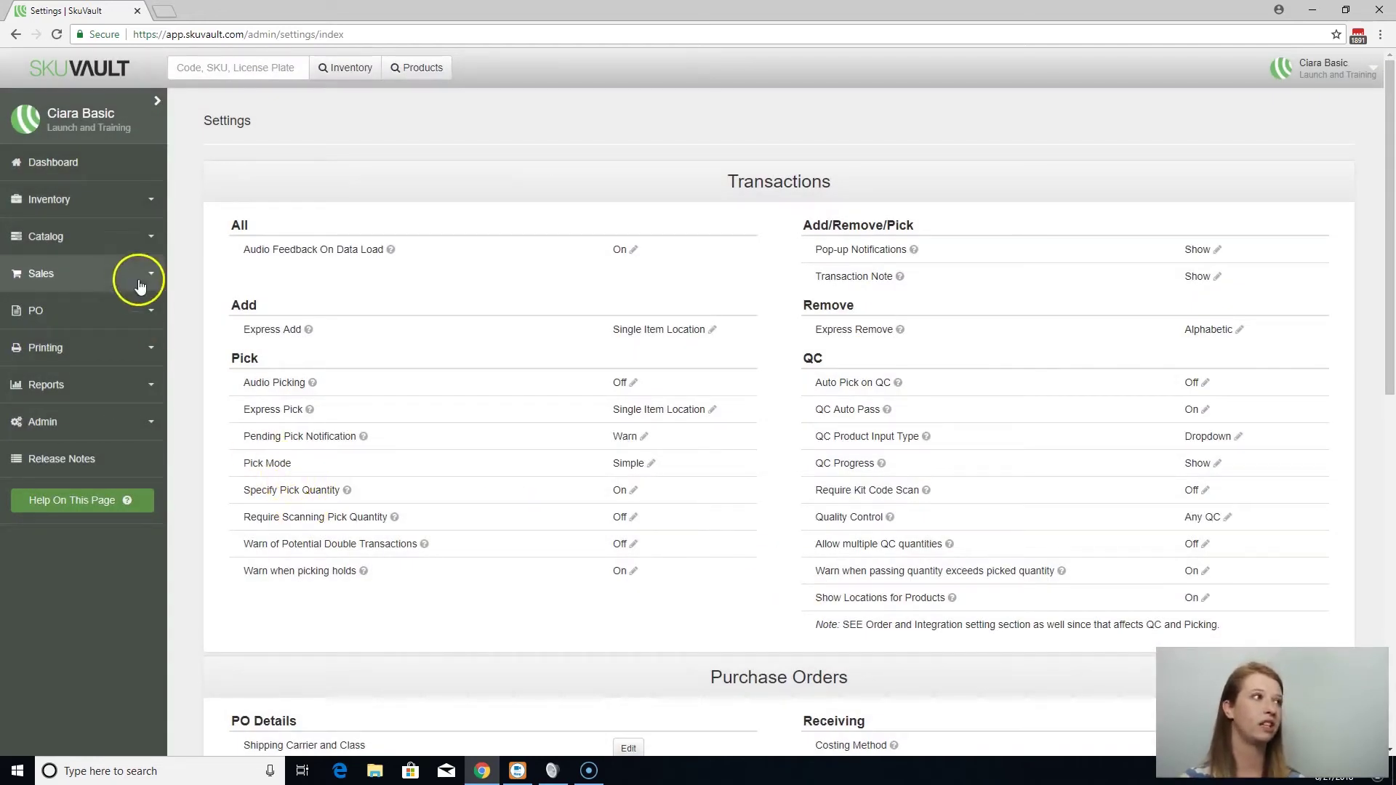
# - Review the inventory Pick form in Simple mode, as well as the Quality Control page under Sales
pyautogui.click(119, 211)
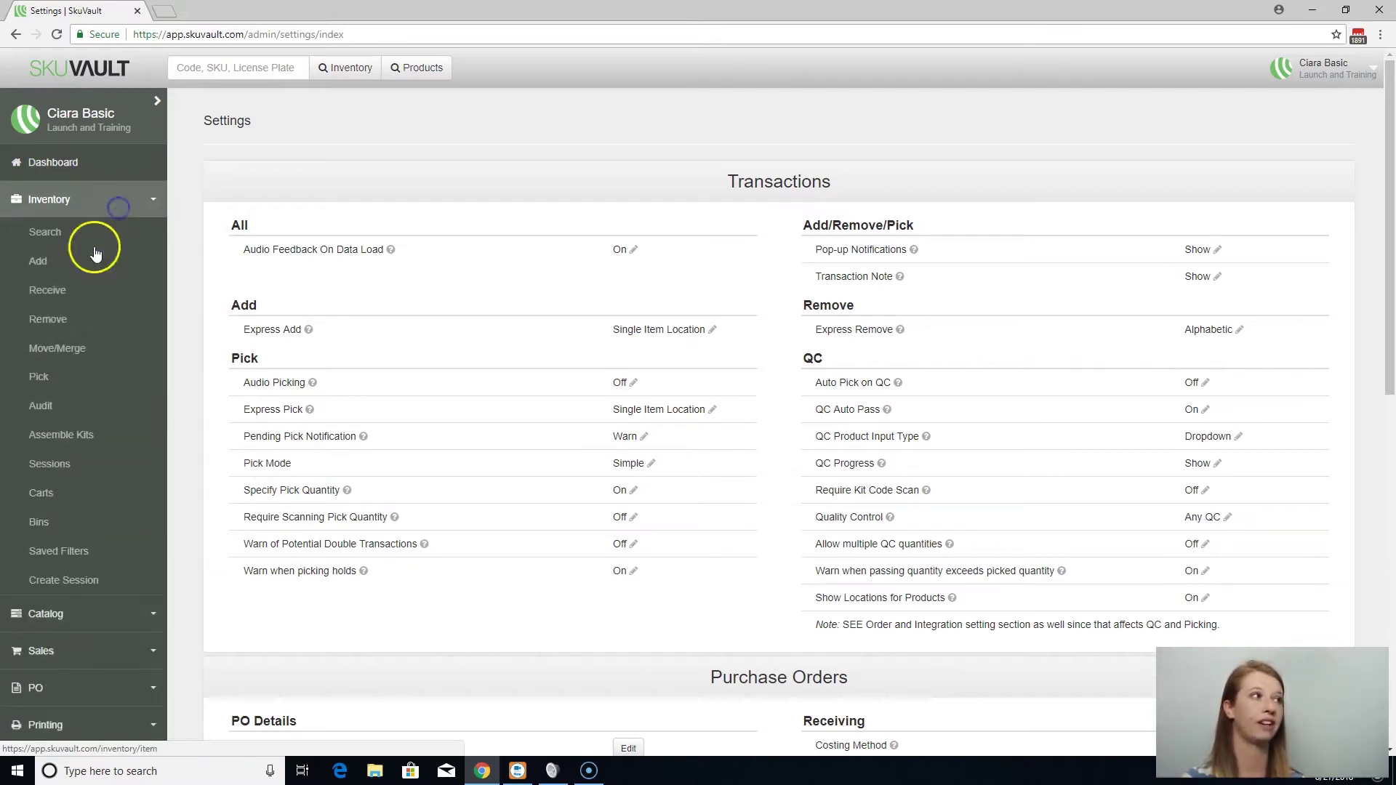
pyautogui.click(44, 375)
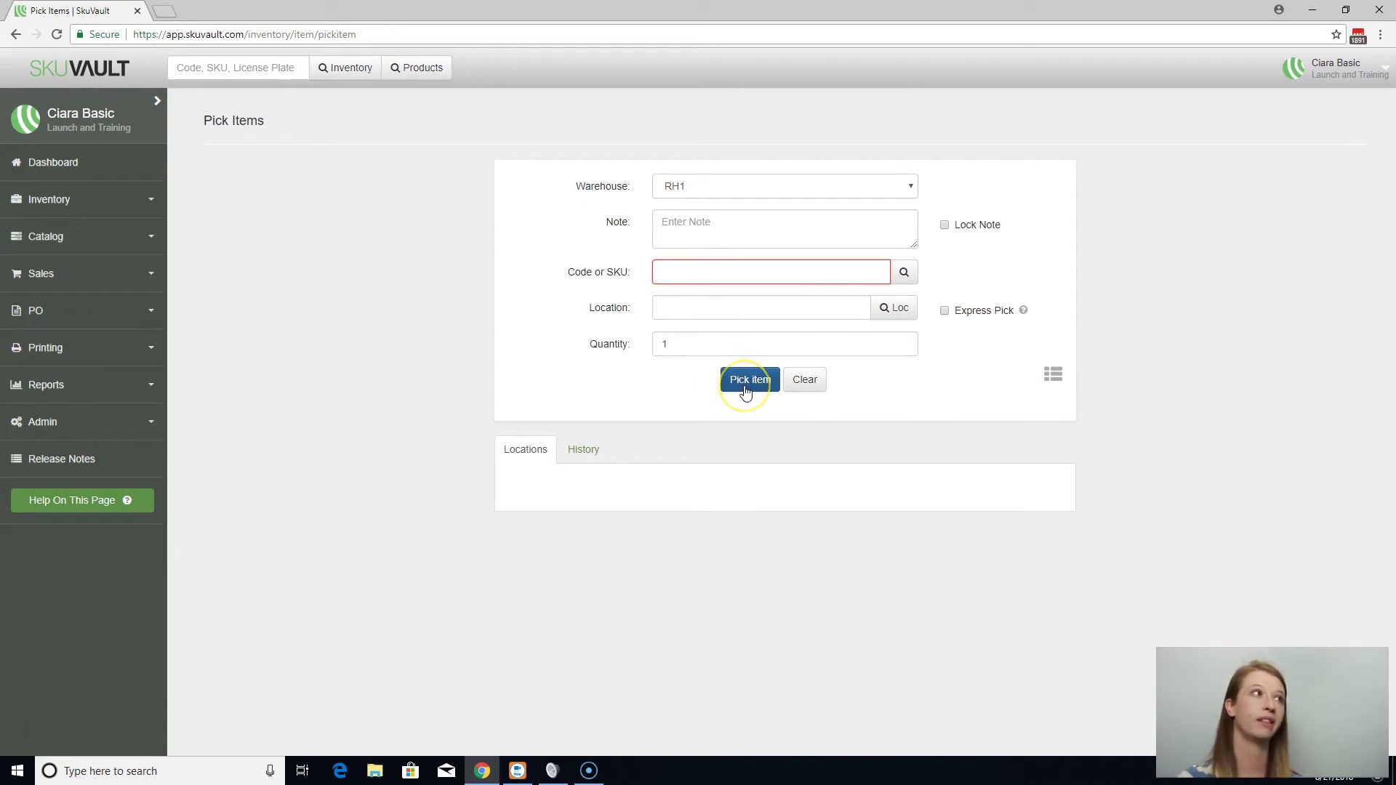
pyautogui.click(99, 276)
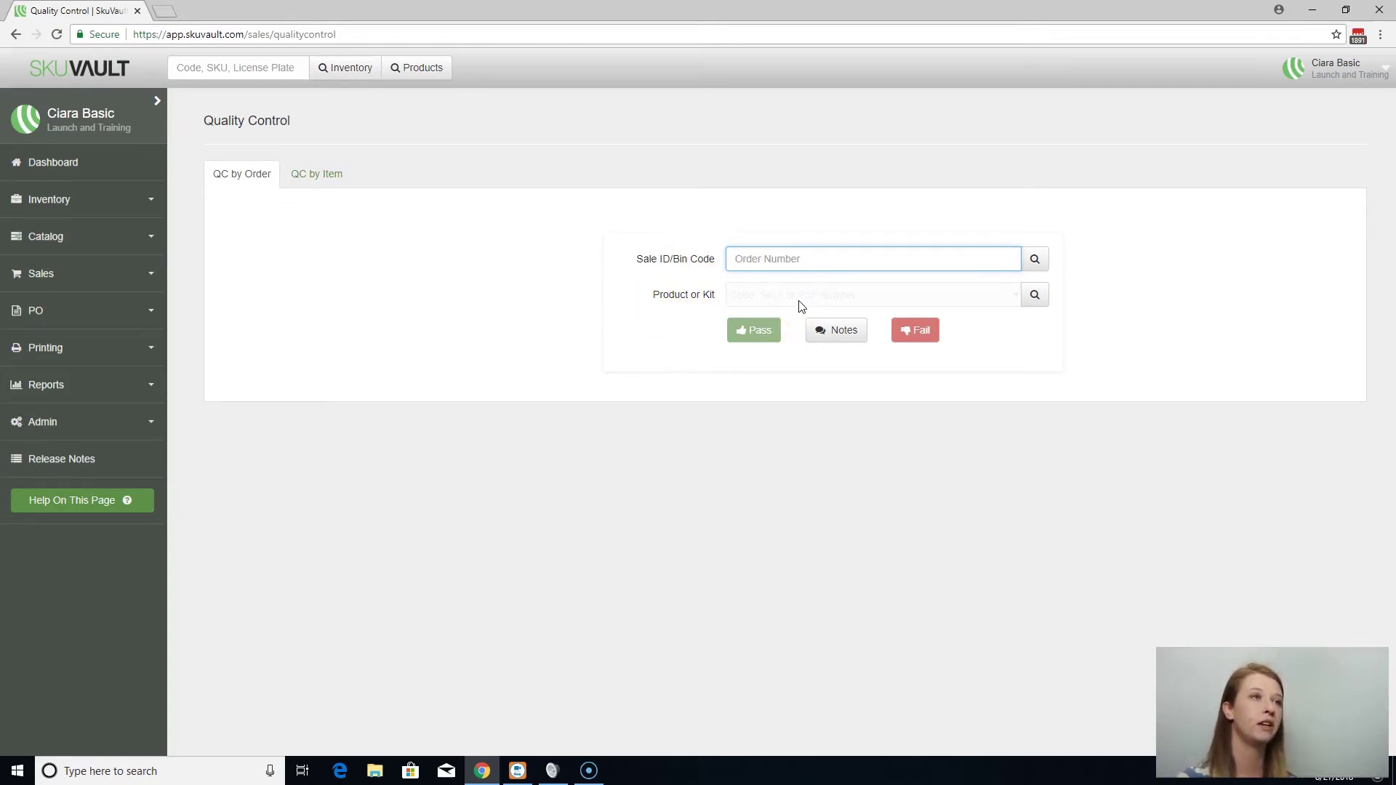
pyautogui.click(781, 320)
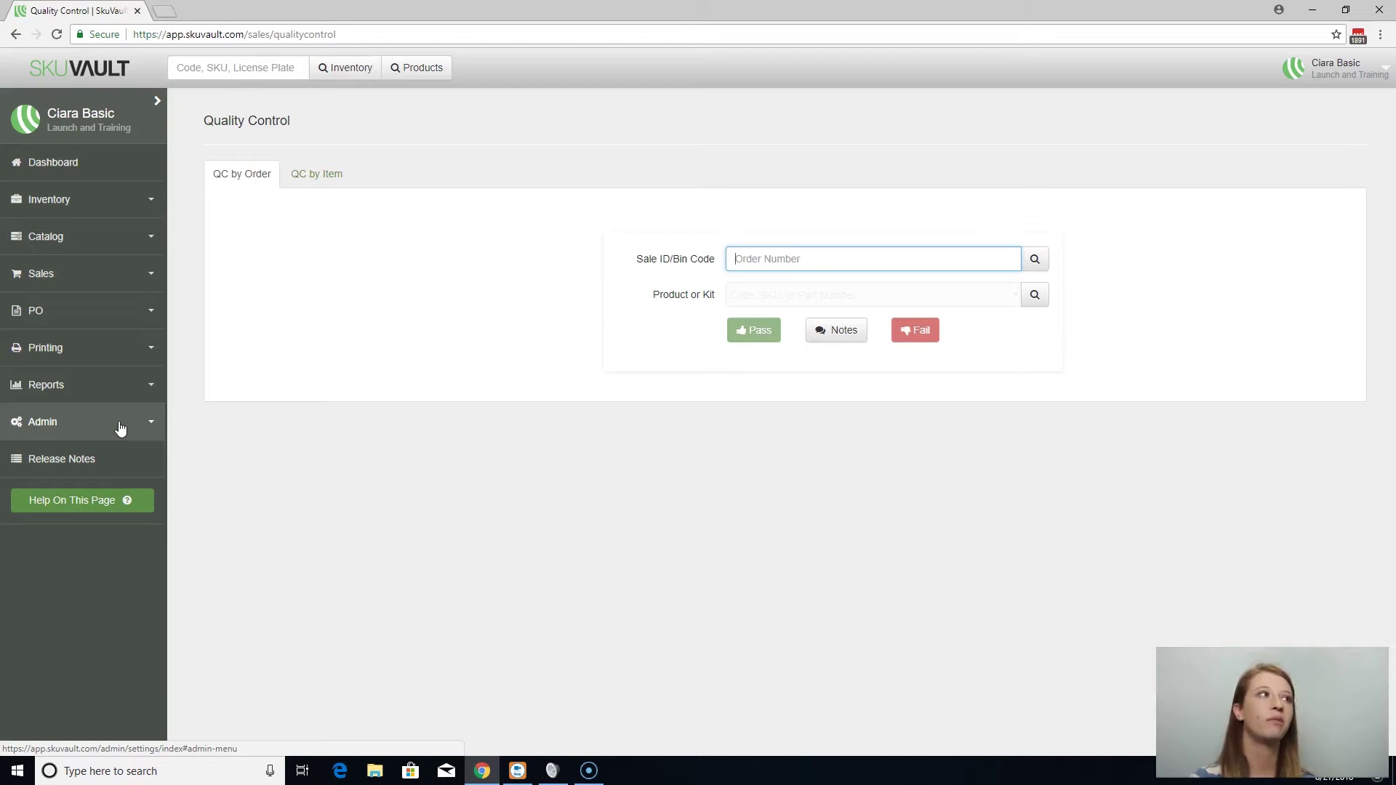
# - Start creating a wave pick session from Inventory, assign it to warehouse RH1 and continue to the sale selection method
pyautogui.click(93, 199)
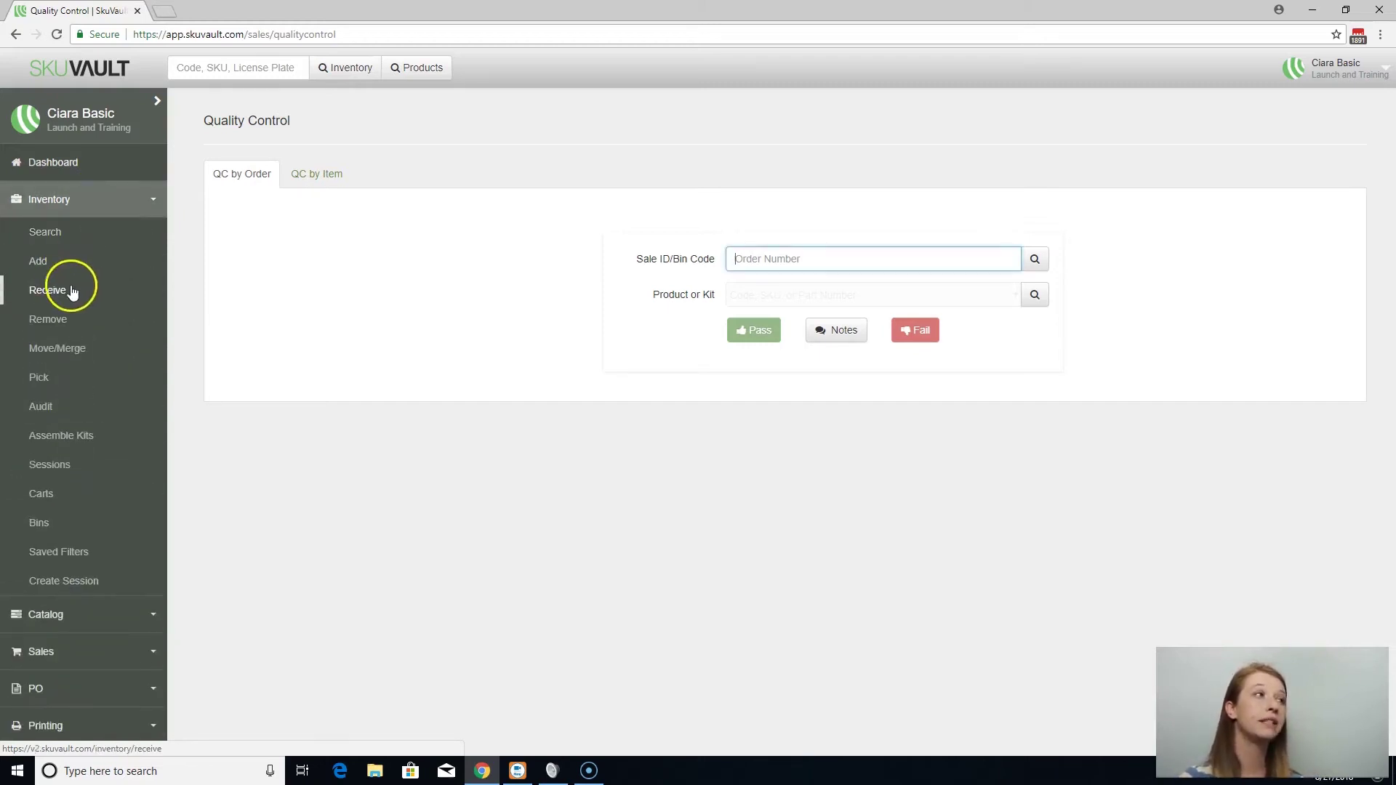
pyautogui.click(73, 464)
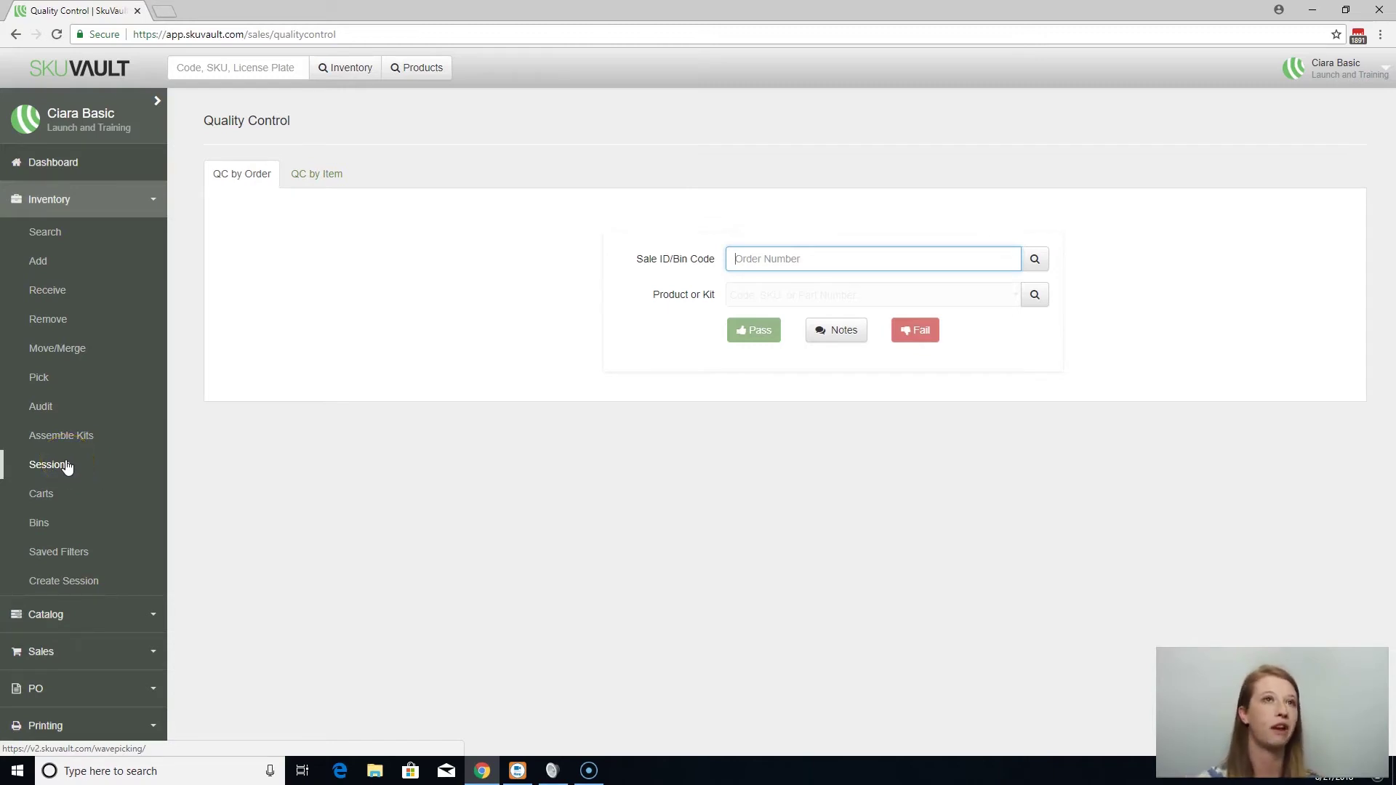
pyautogui.click(61, 582)
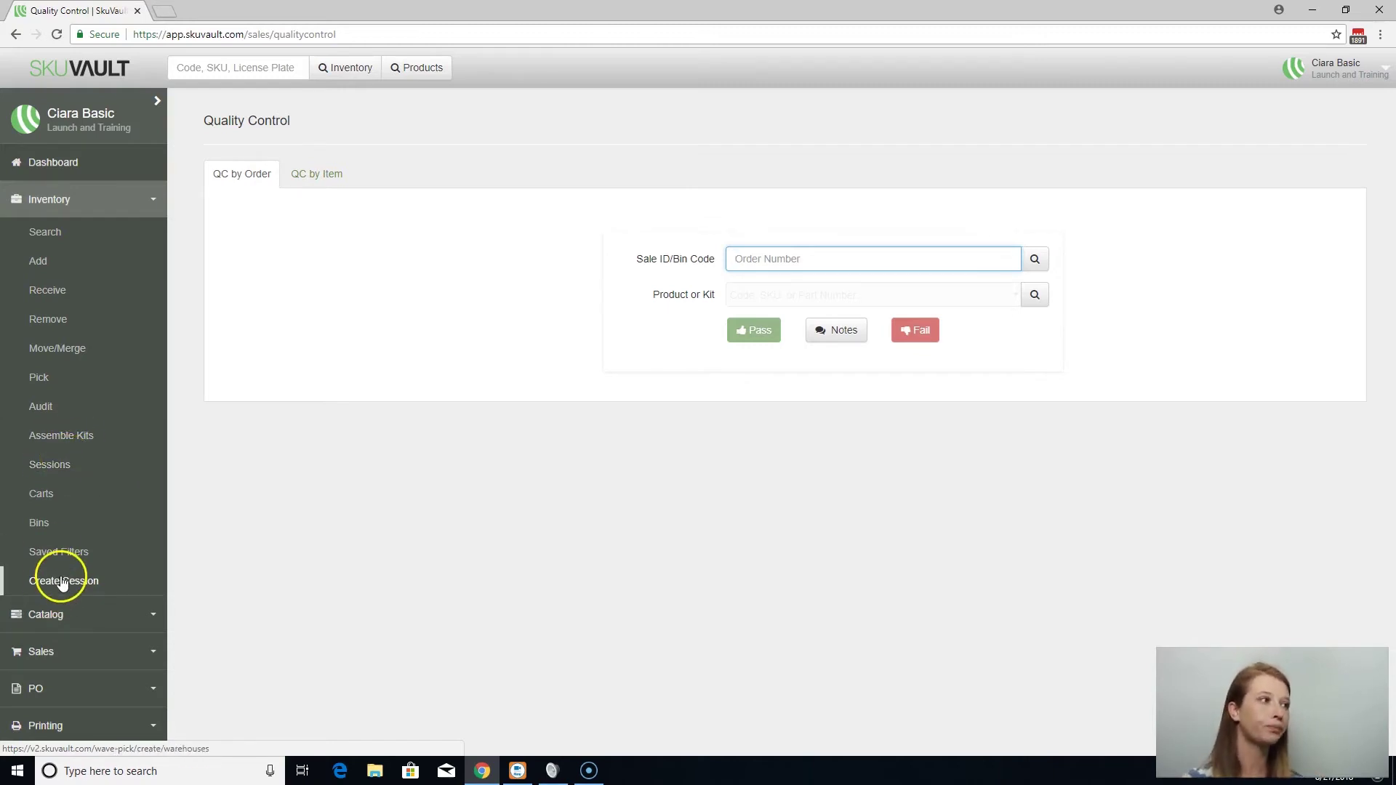
pyautogui.click(112, 574)
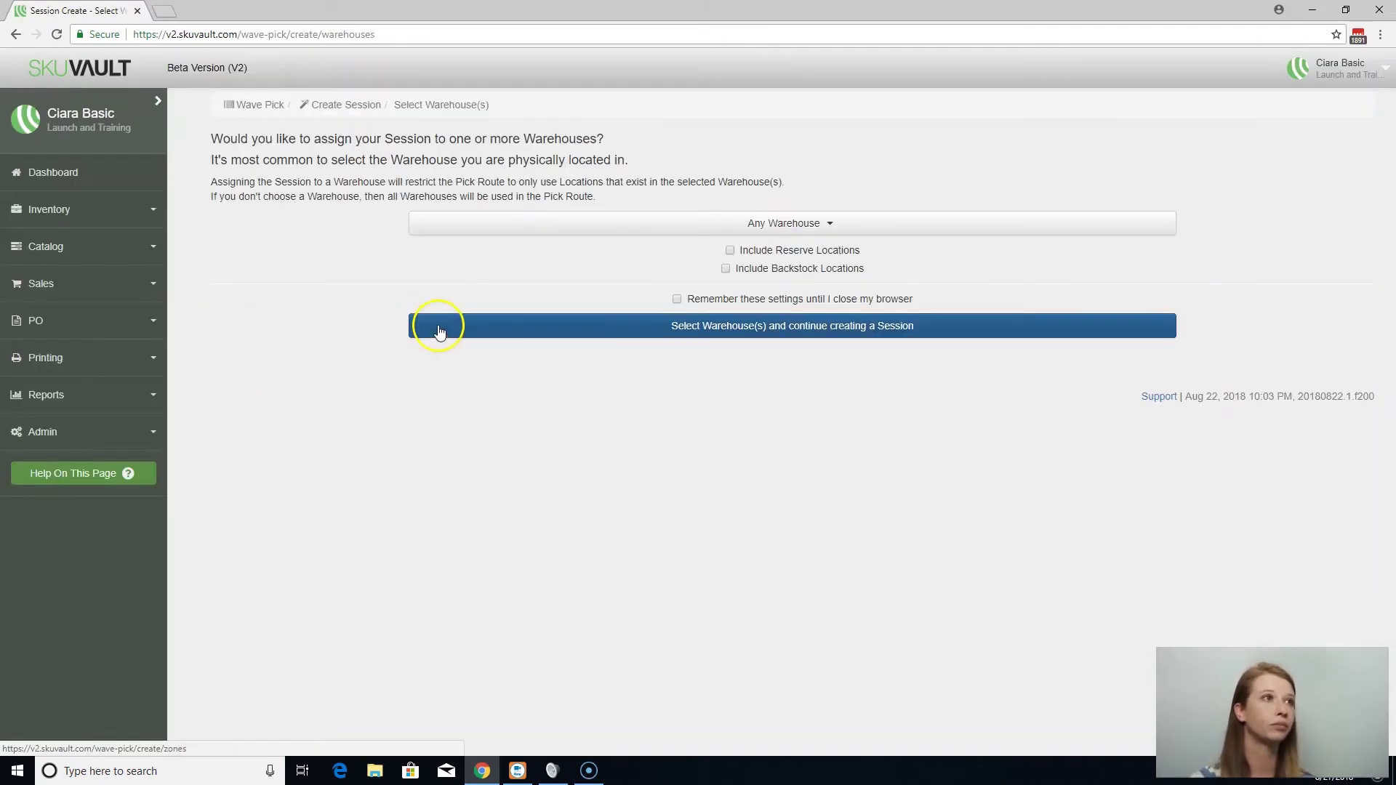
pyautogui.click(526, 223)
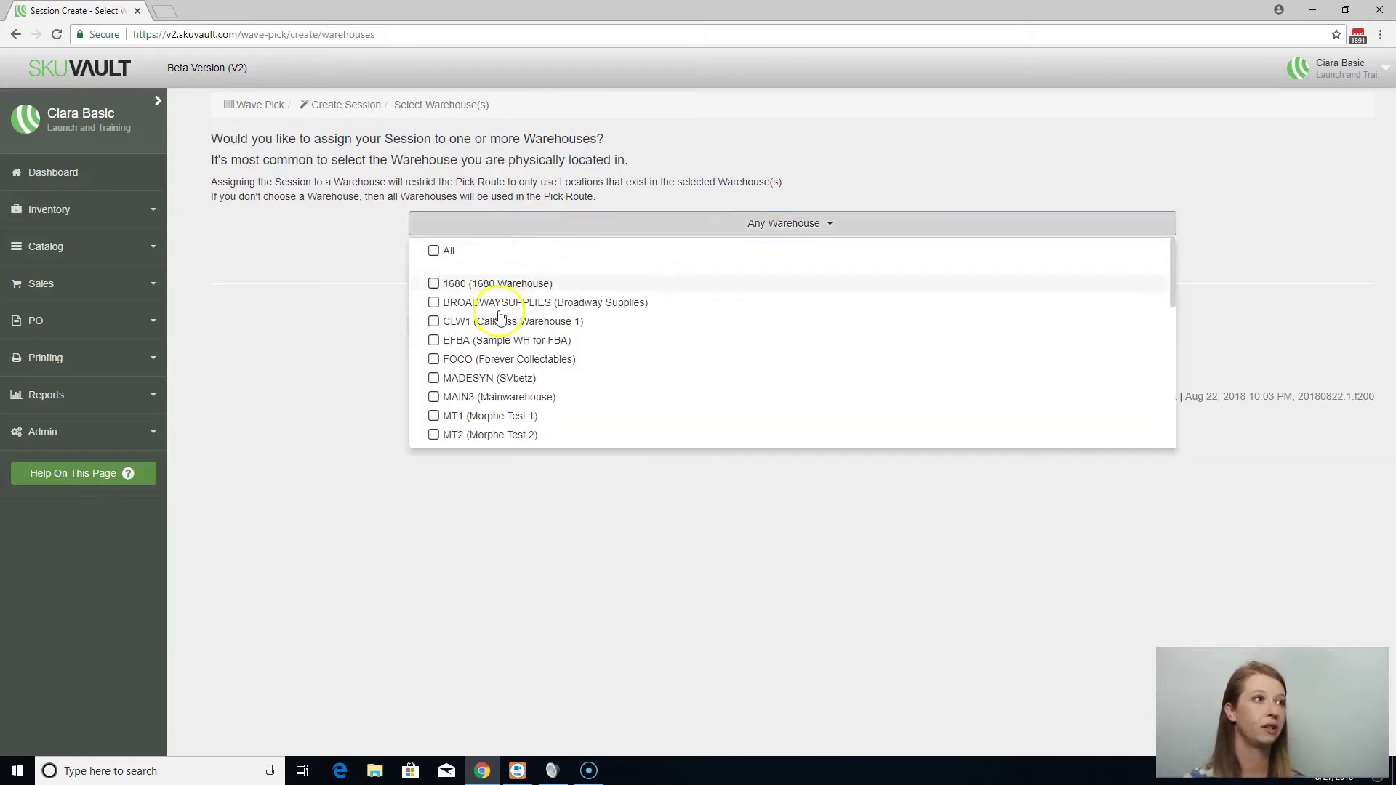
pyautogui.scroll(-2, 489, 413)
pyautogui.click(484, 384)
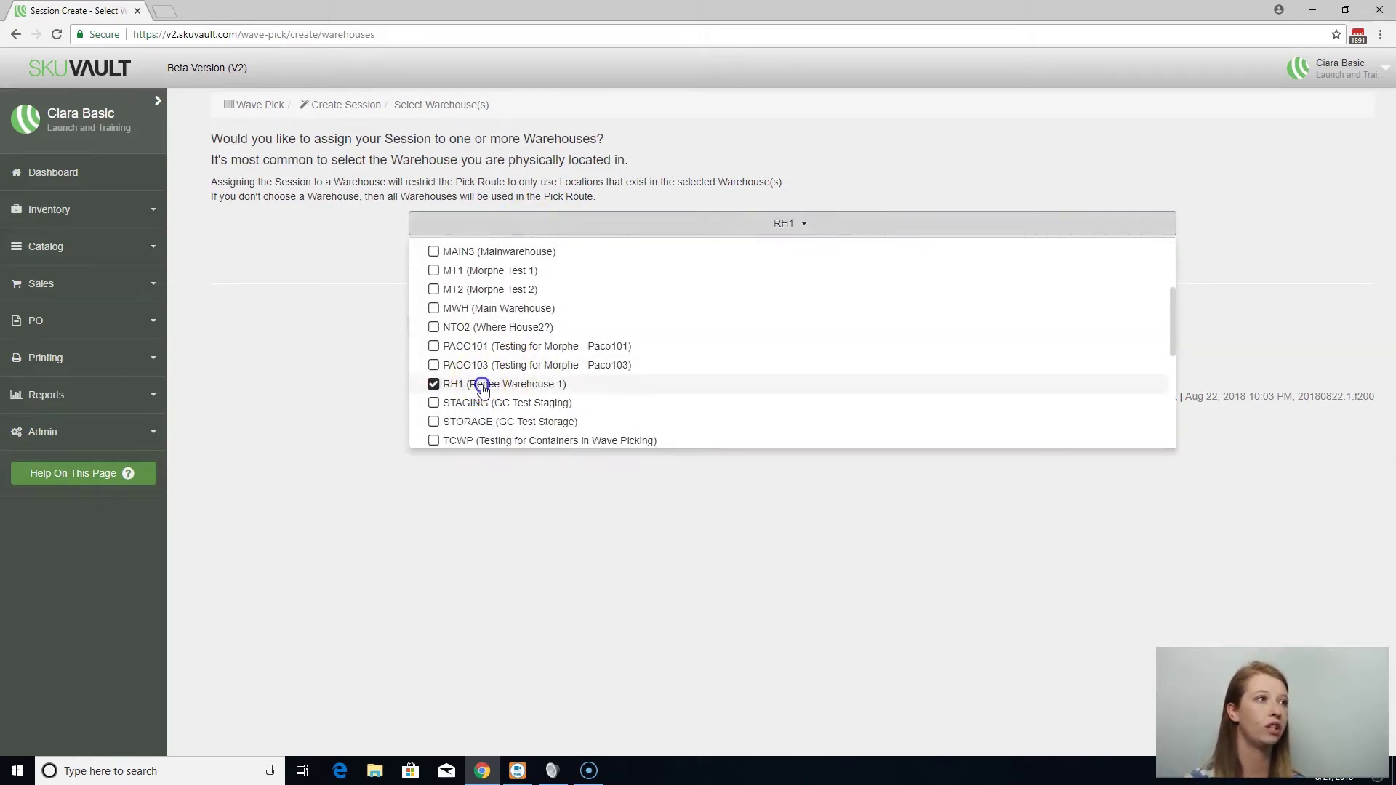
pyautogui.click(334, 337)
pyautogui.click(670, 326)
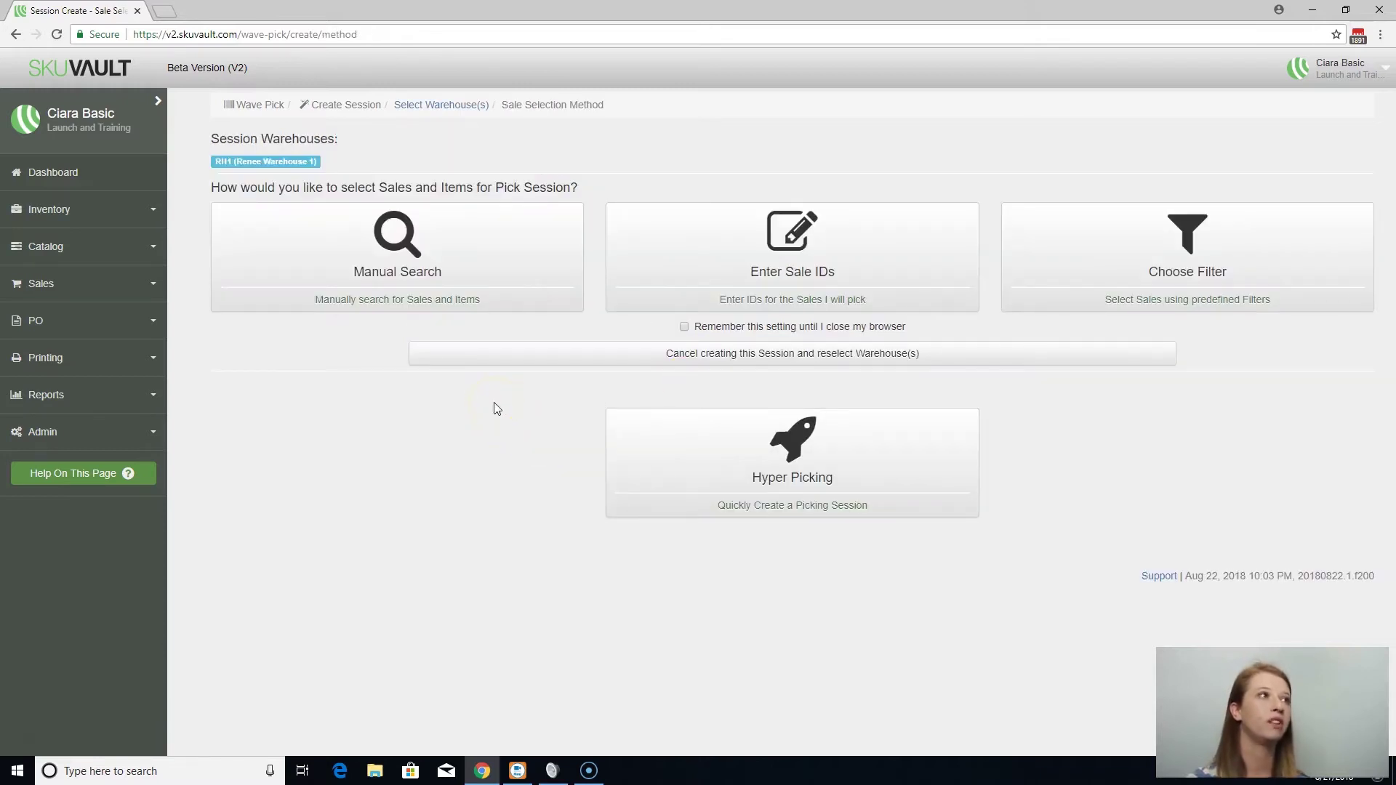
# - Choose Manual Search for the session's sales and expand its filters to examine the Items in Progress criterion
pyautogui.click(415, 282)
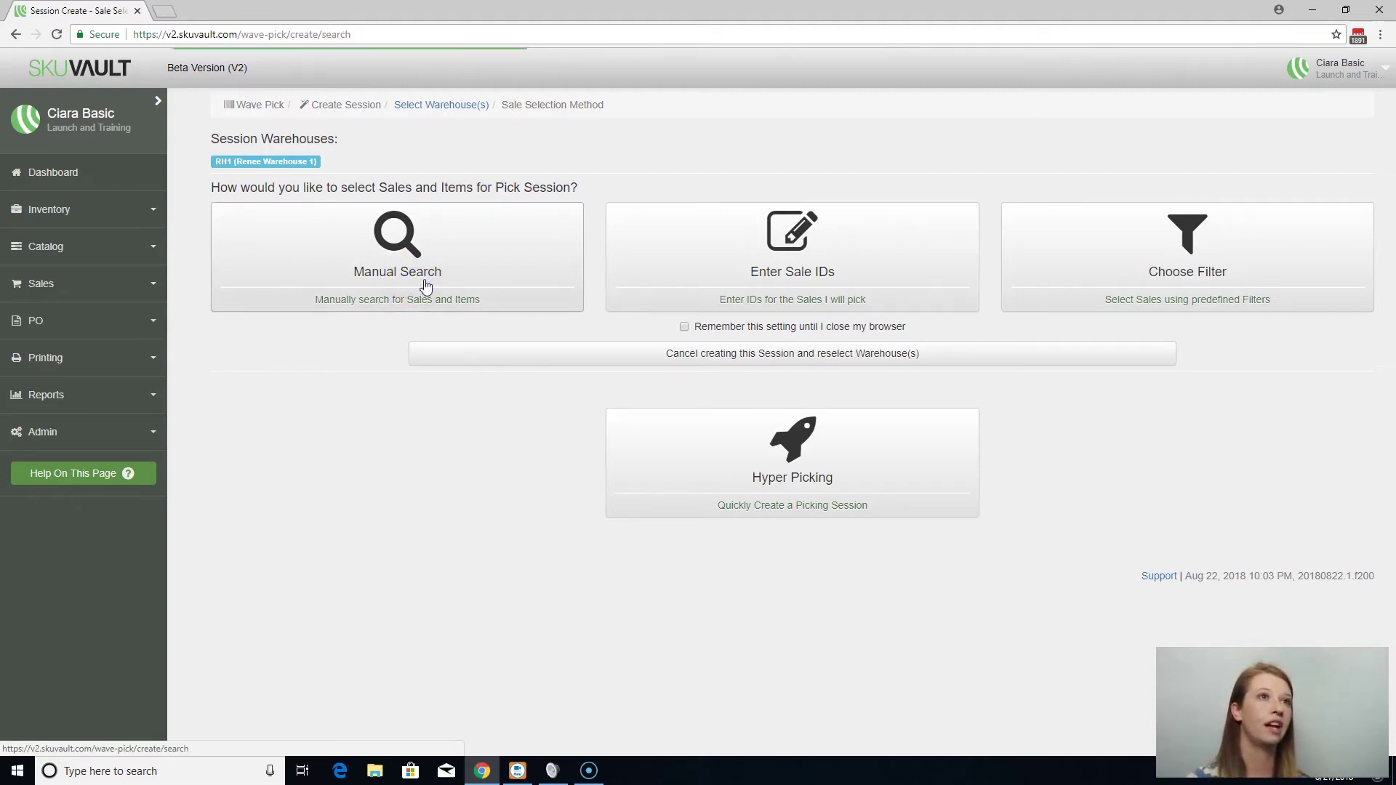
pyautogui.click(424, 282)
pyautogui.click(350, 222)
pyautogui.click(340, 231)
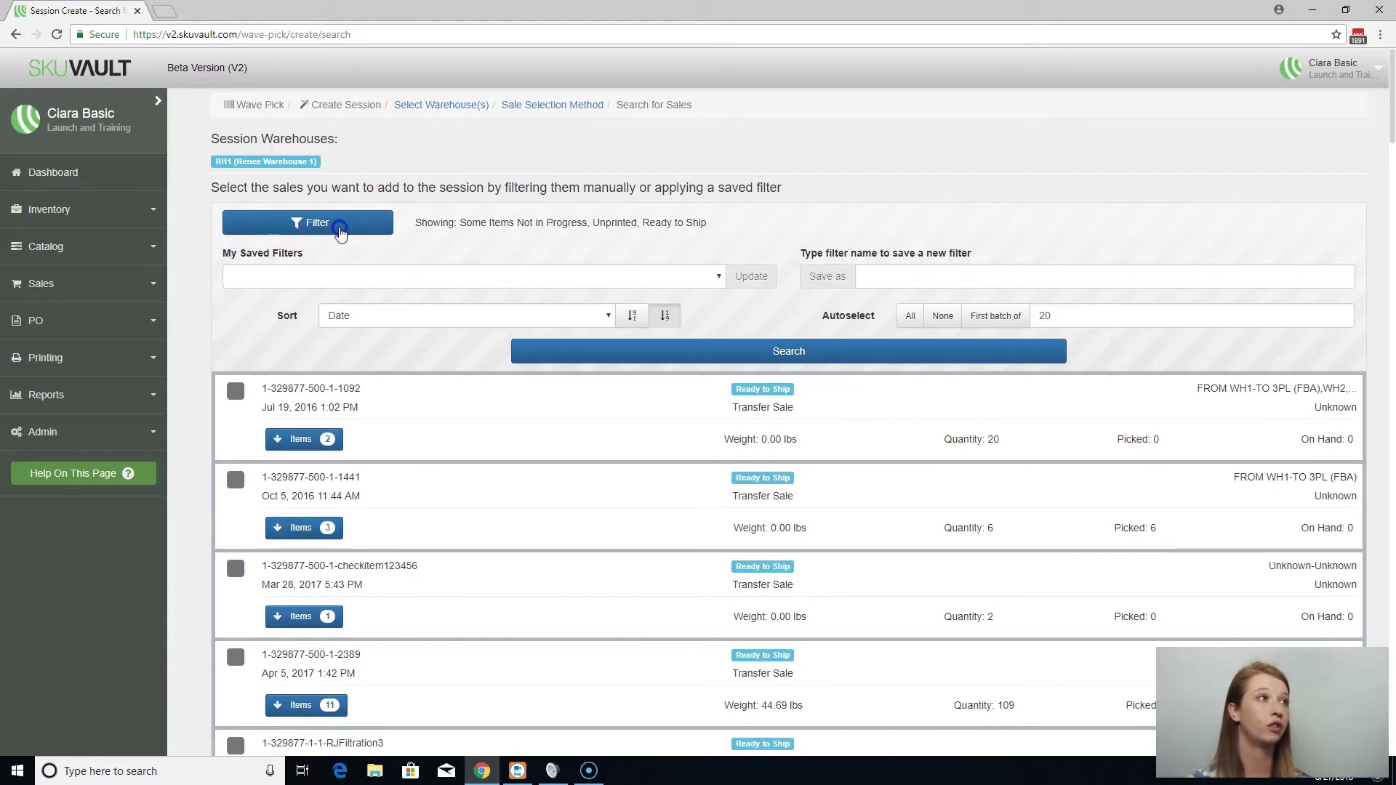
pyautogui.click(291, 224)
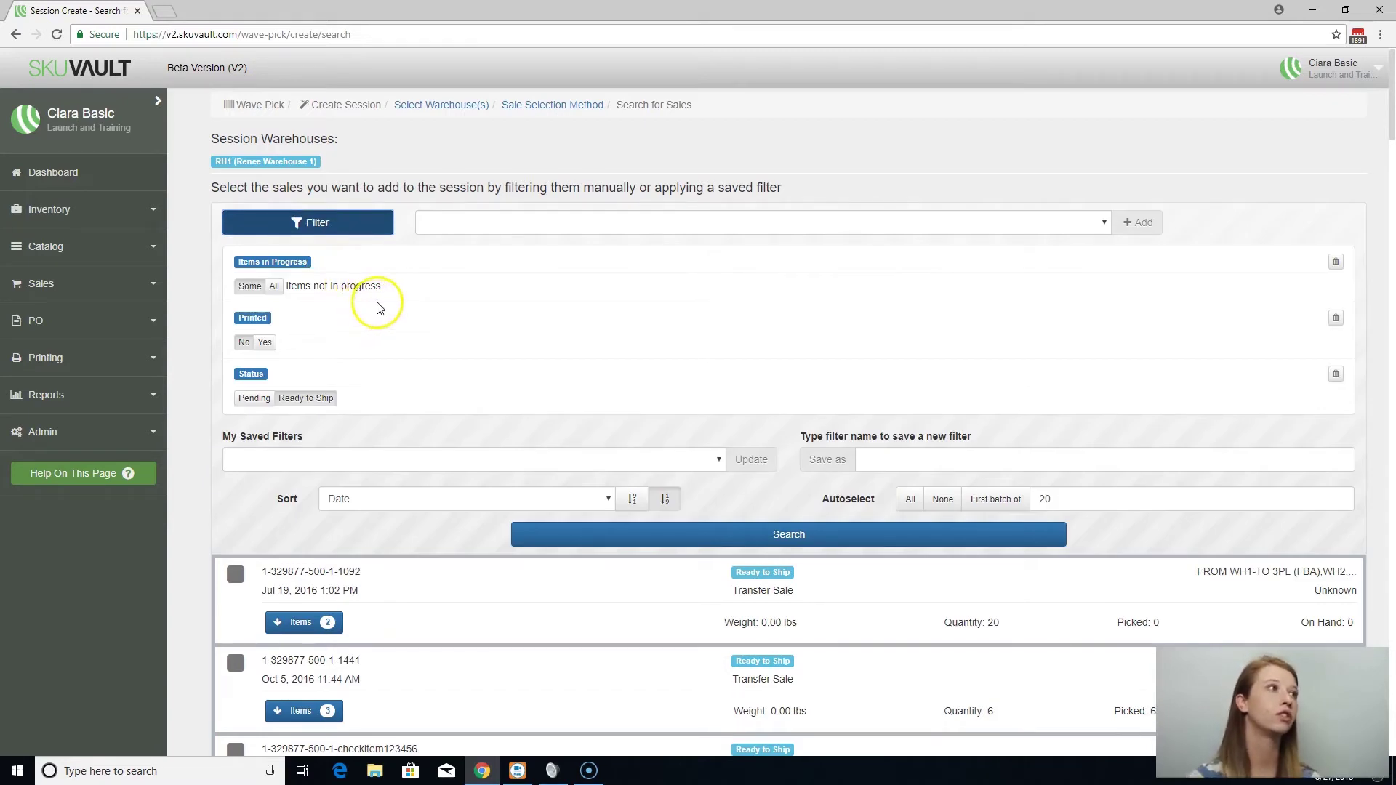
pyautogui.moveTo(298, 287); pyautogui.dragTo(390, 290)
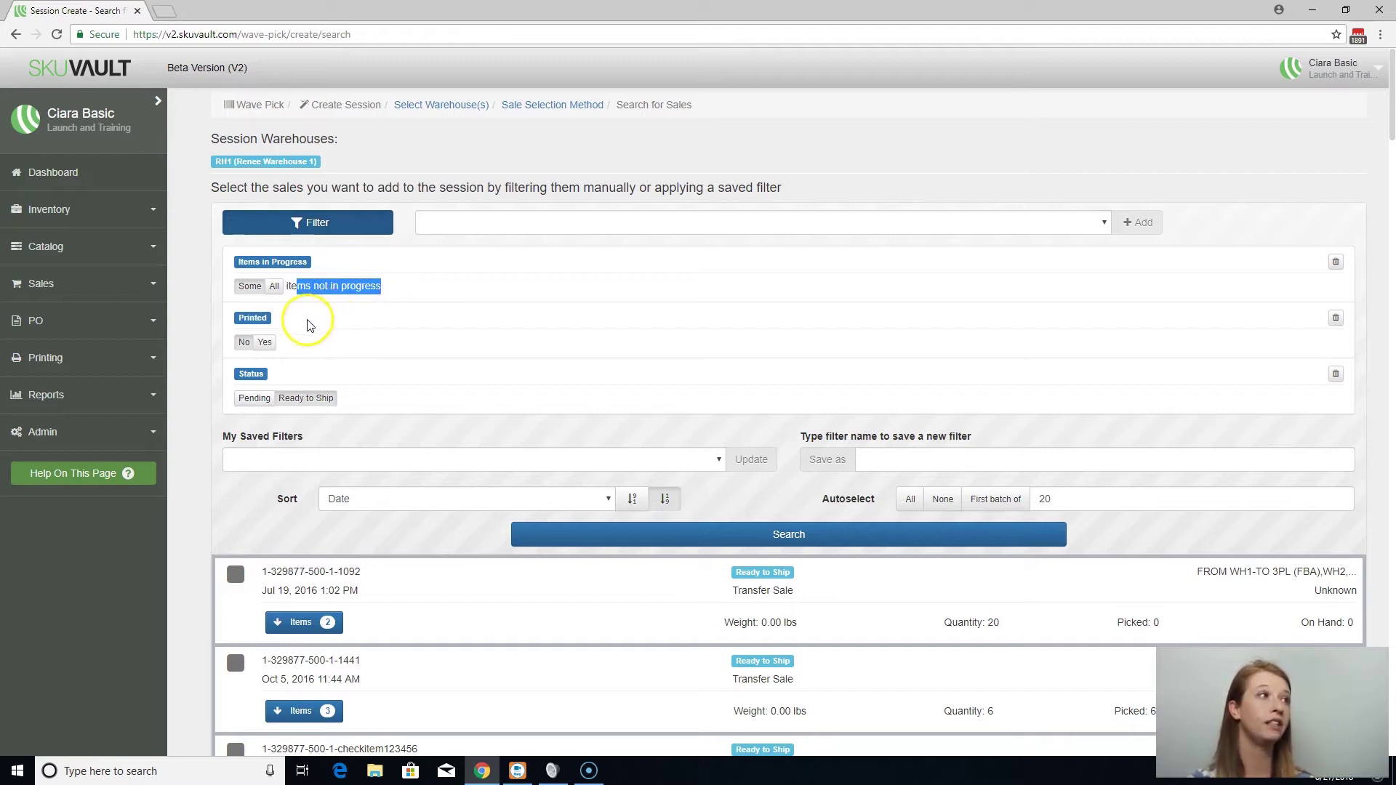
# - Check the Printed criterion, and add a Weight filter to the sale search with its comparison set to Less than
pyautogui.doubleClick(246, 318)
pyautogui.click(250, 318)
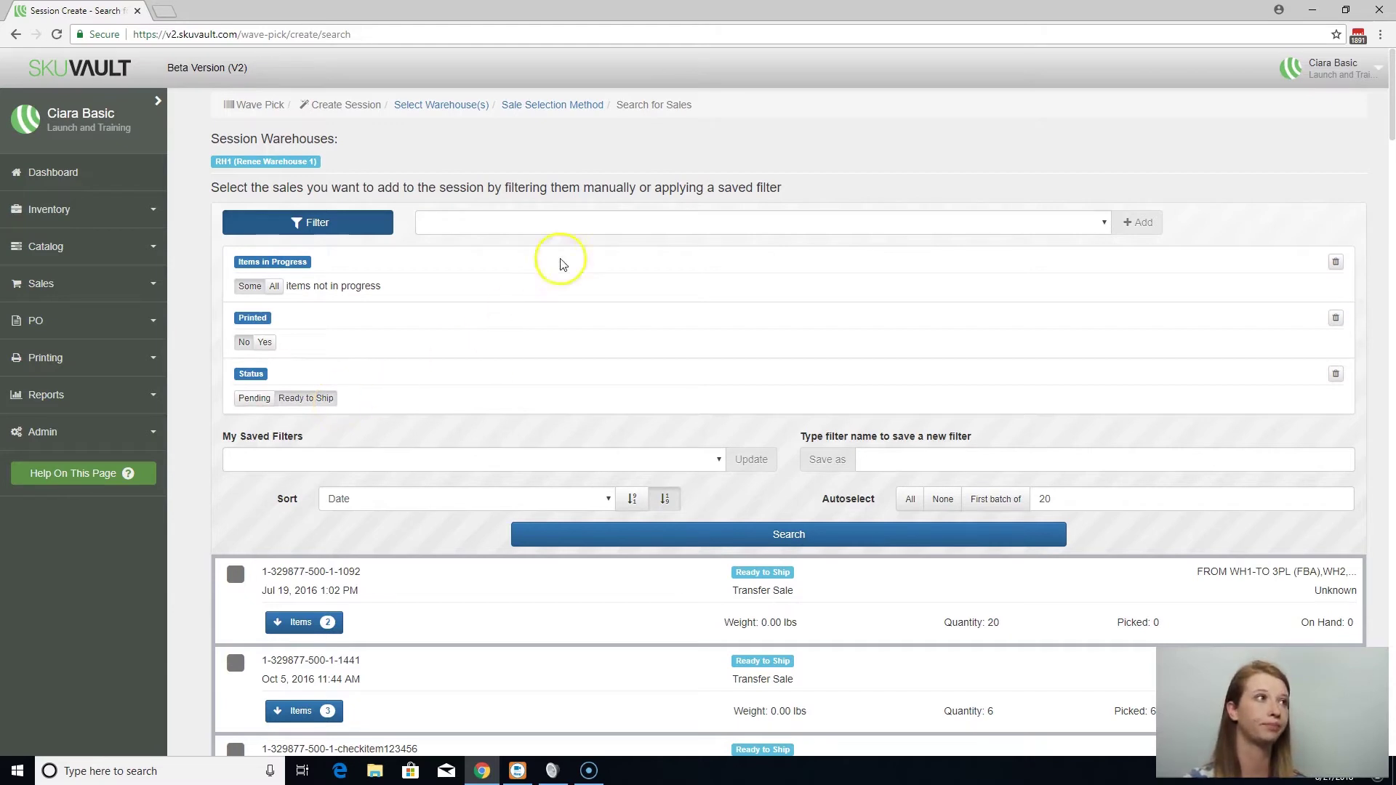
pyautogui.click(575, 218)
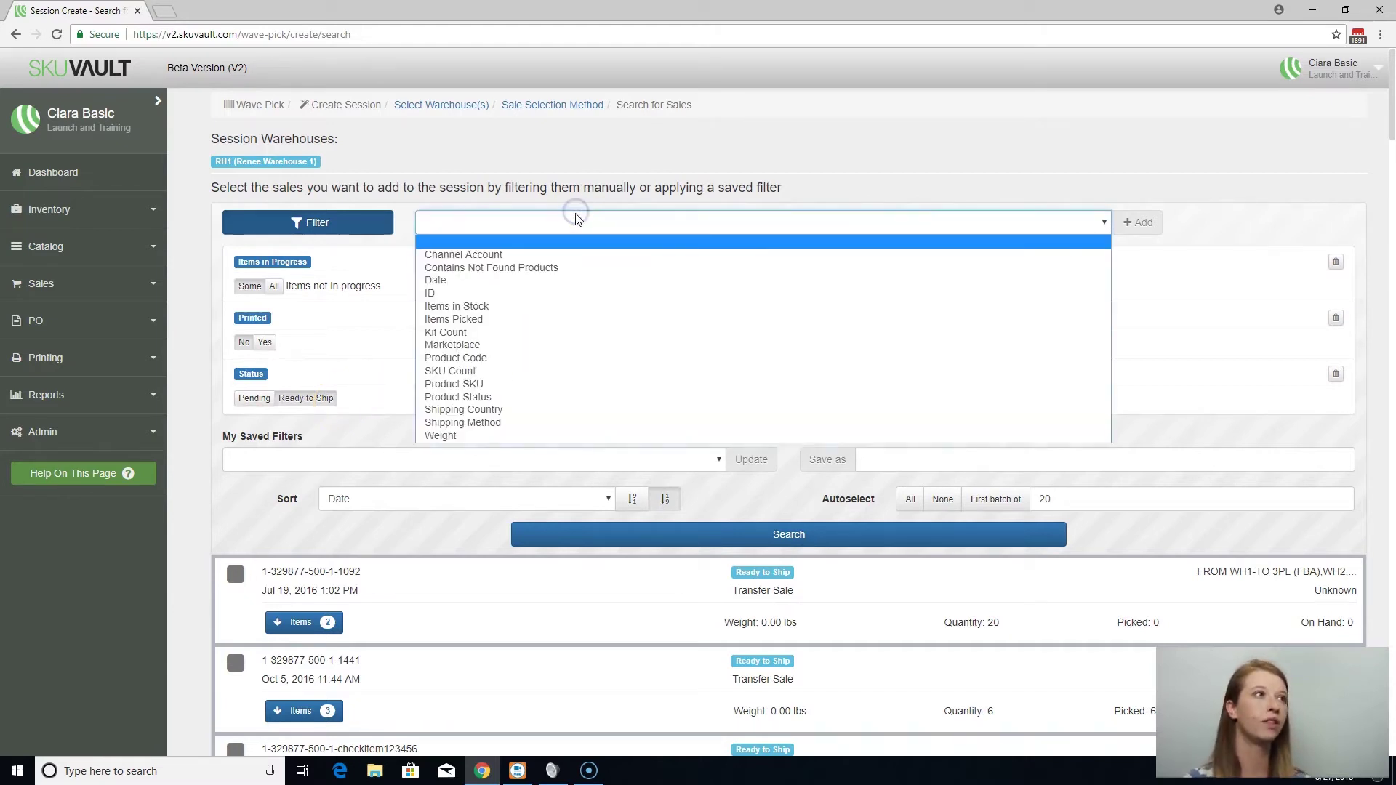
pyautogui.click(507, 438)
pyautogui.click(1131, 223)
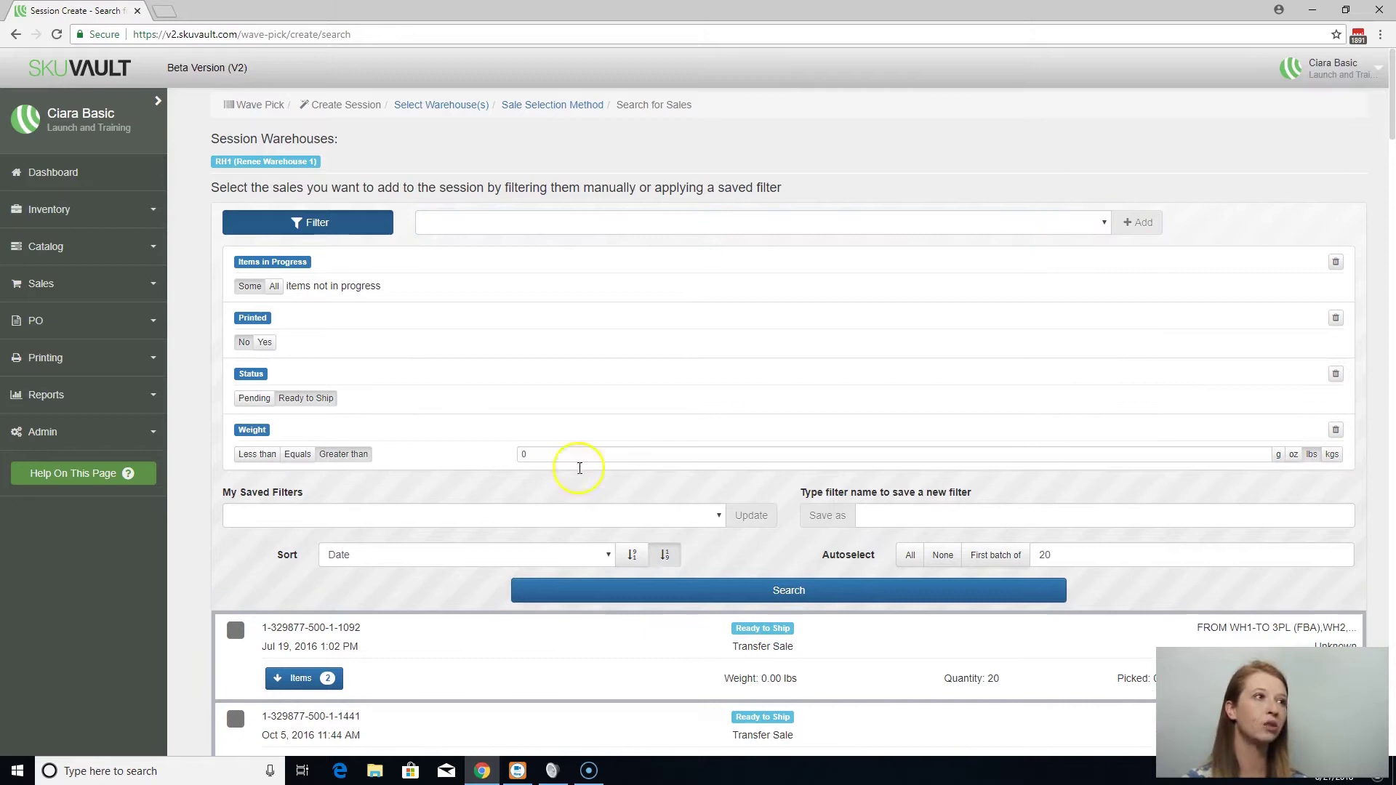
pyautogui.click(550, 456)
pyautogui.click(245, 454)
pyautogui.click(522, 453)
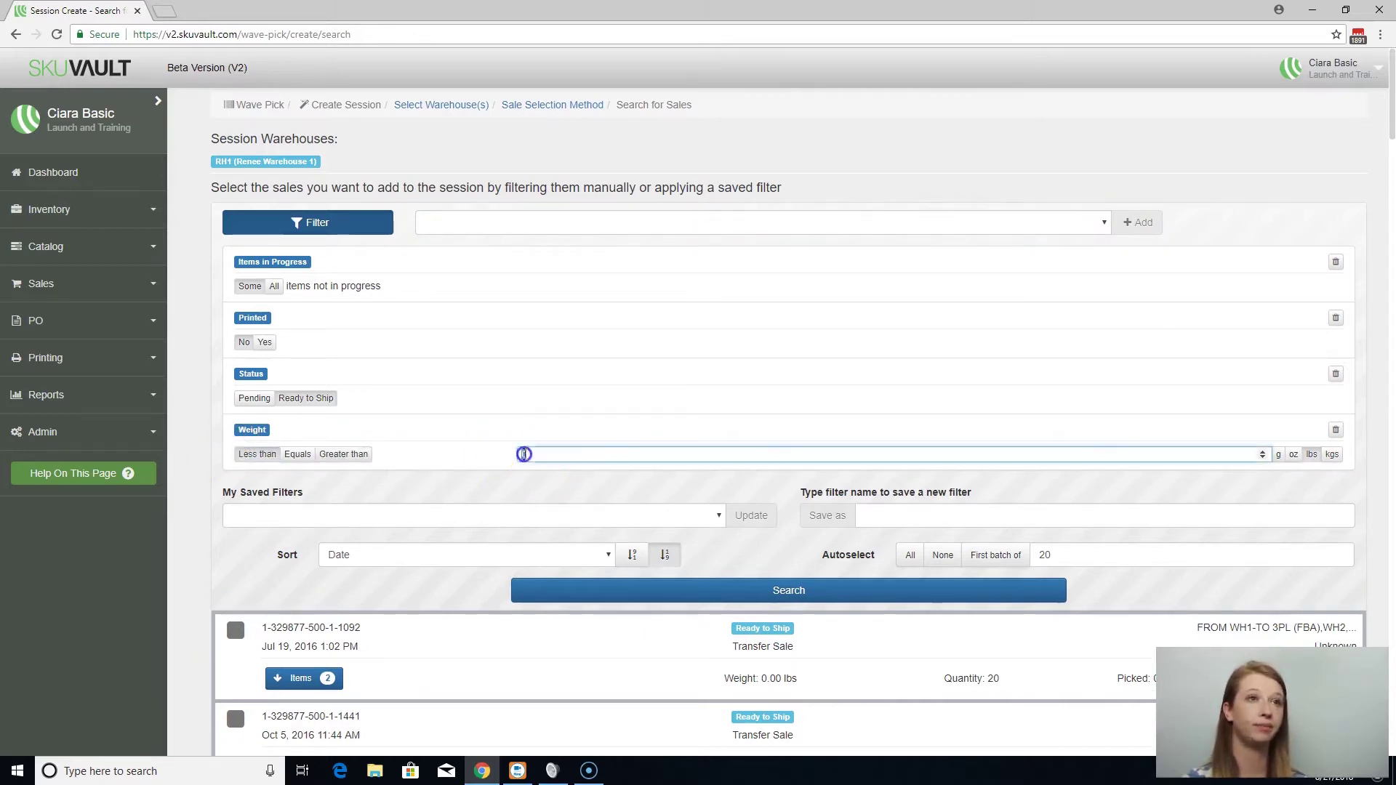
# - Add a Shipping Method filter to the sale search and review the shipping methods it offers
pyautogui.click(522, 223)
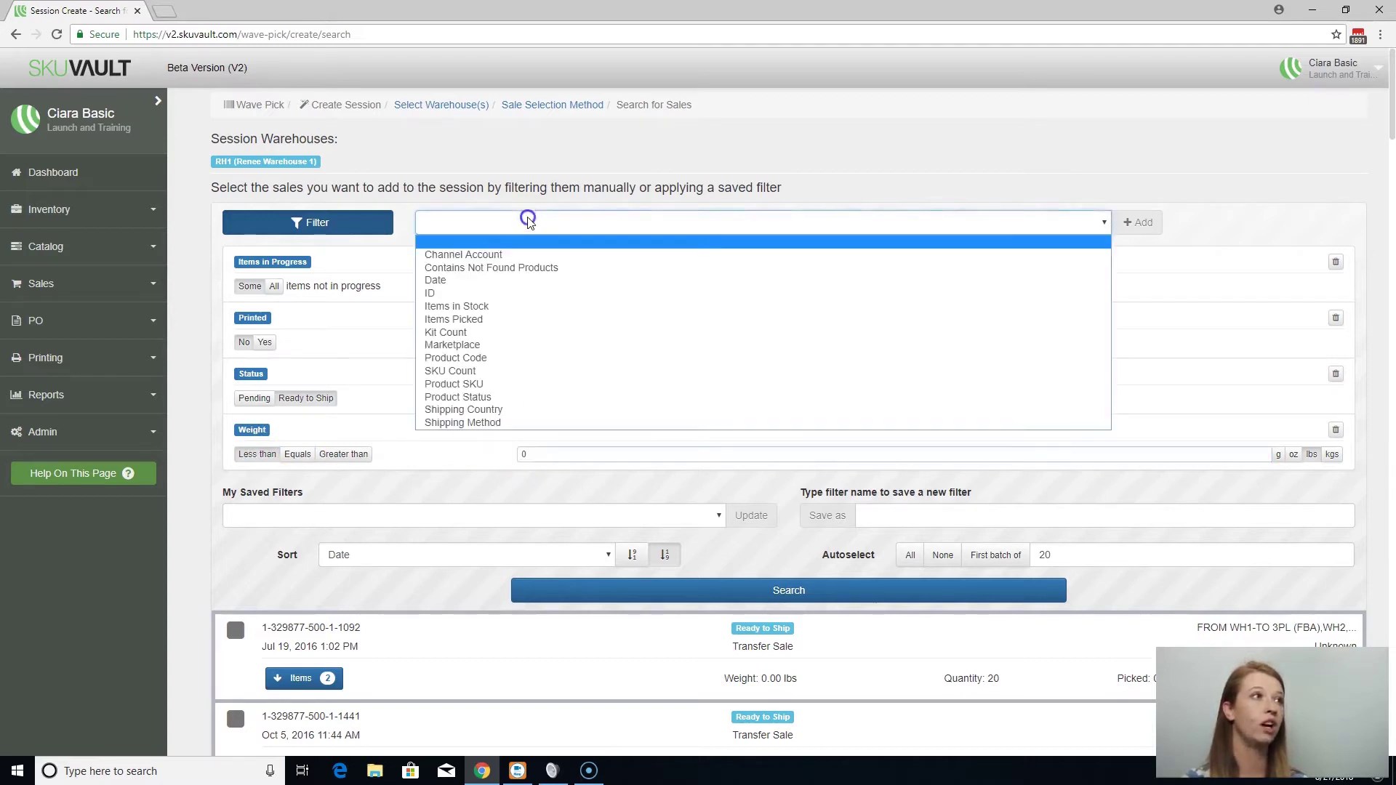
pyautogui.click(504, 425)
pyautogui.click(1136, 223)
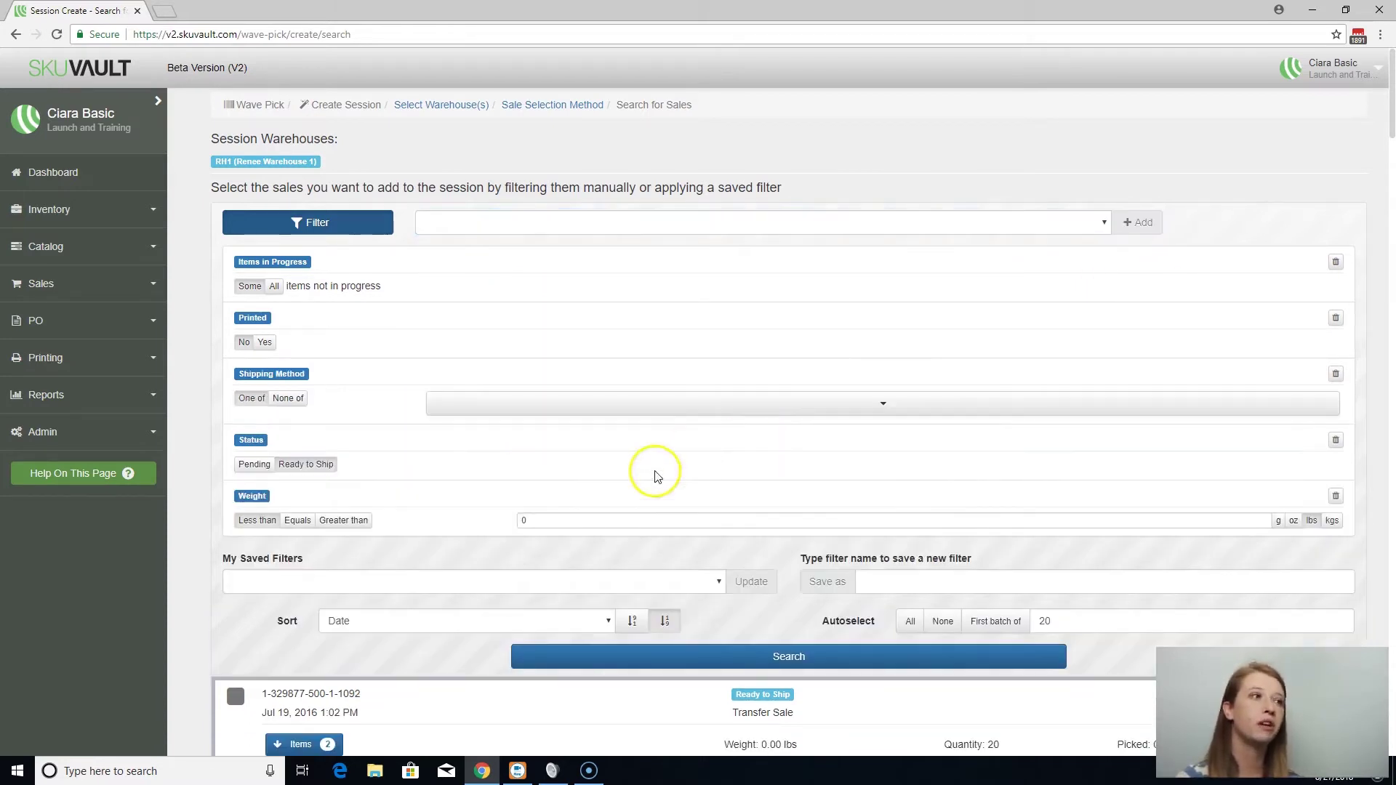
pyautogui.click(591, 406)
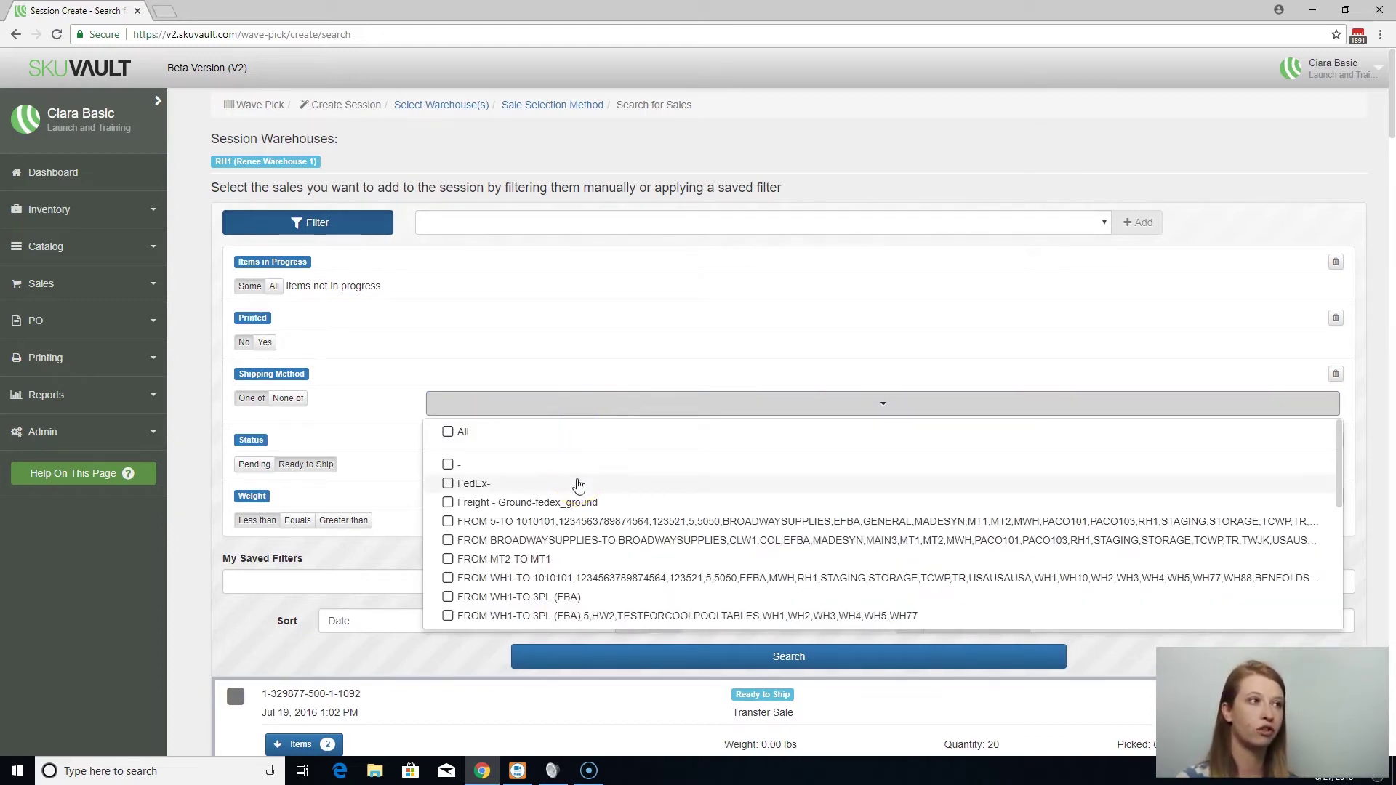
pyautogui.click(698, 348)
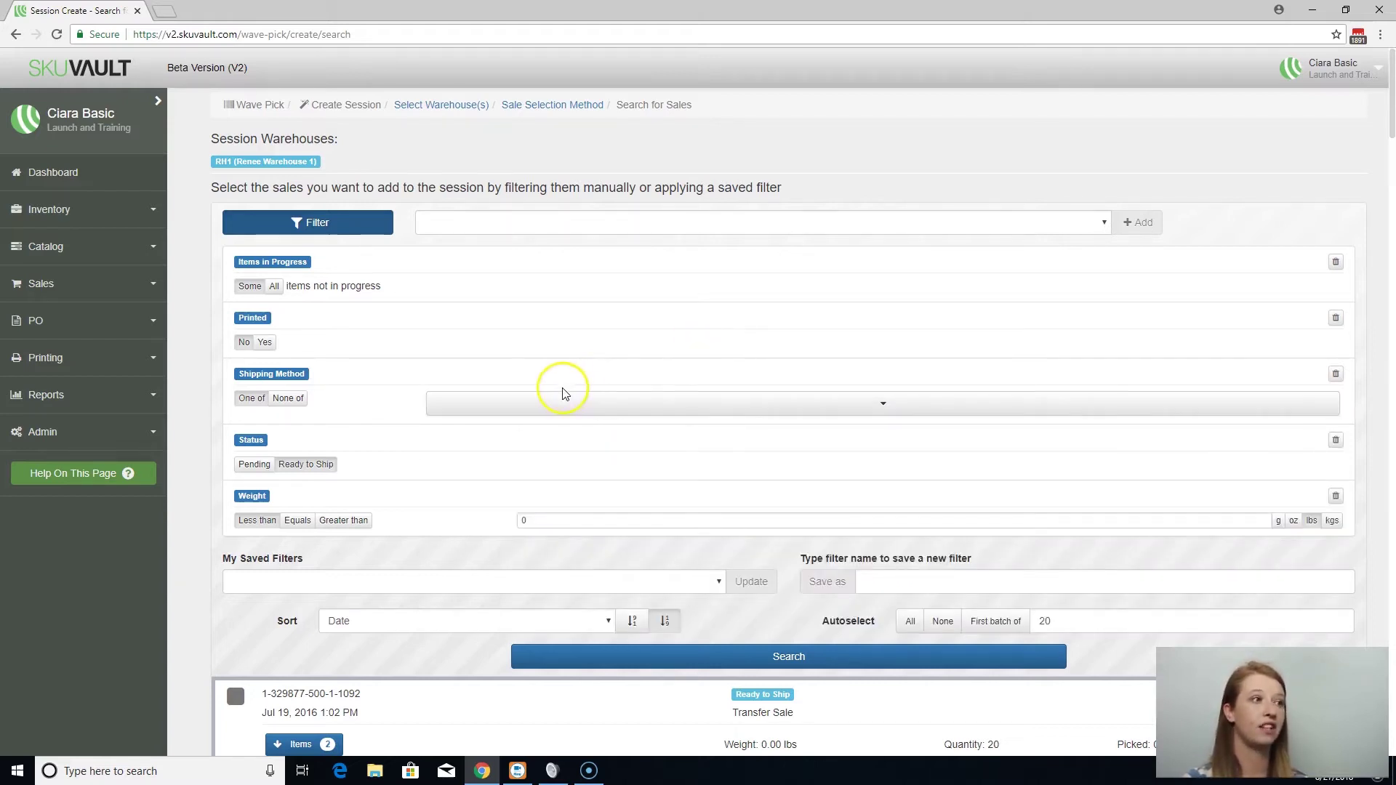
# - Select the last four sales in the search results for the wave pick session
pyautogui.scroll(-15, 468, 474)
pyautogui.scroll(-20, 374, 575)
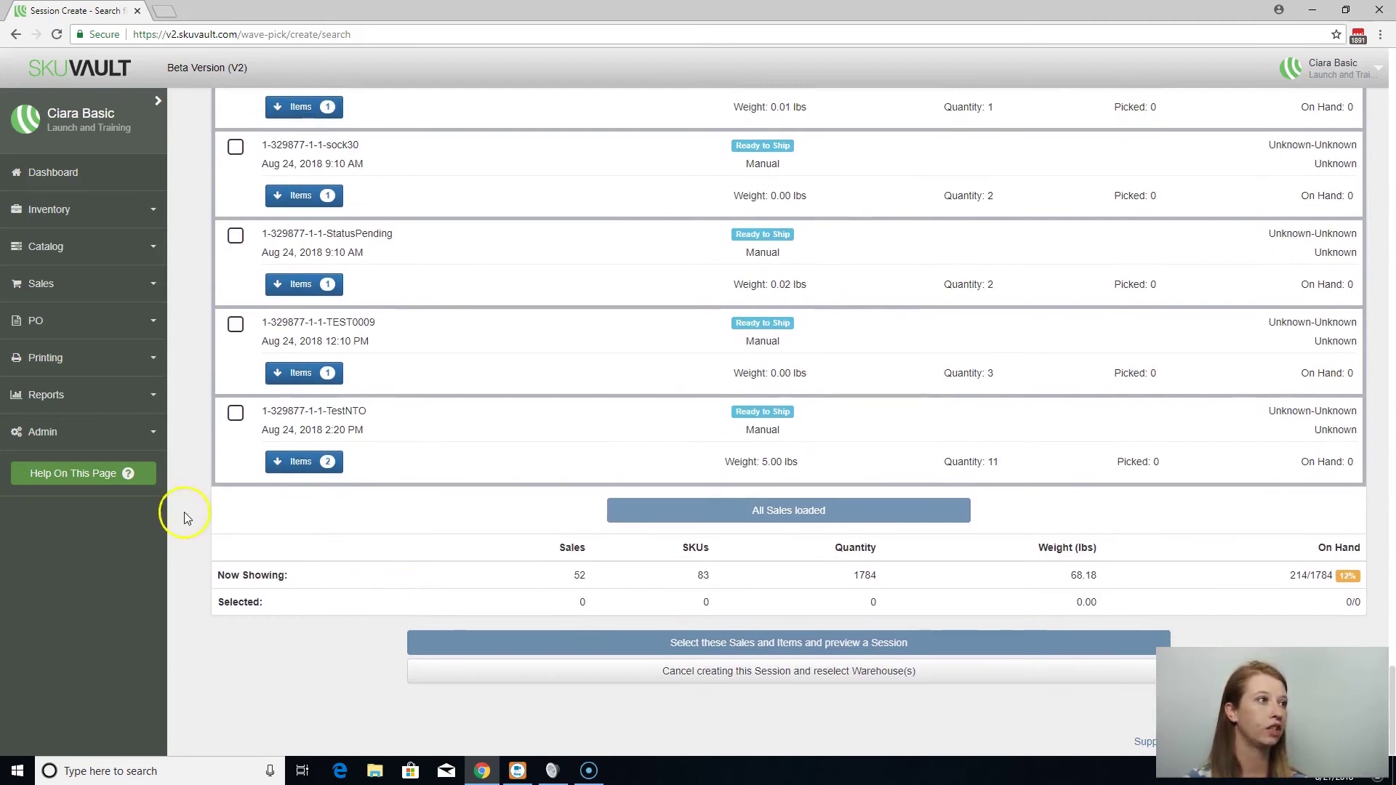
pyautogui.scroll(1, 240, 498)
pyautogui.click(237, 400)
pyautogui.click(235, 307)
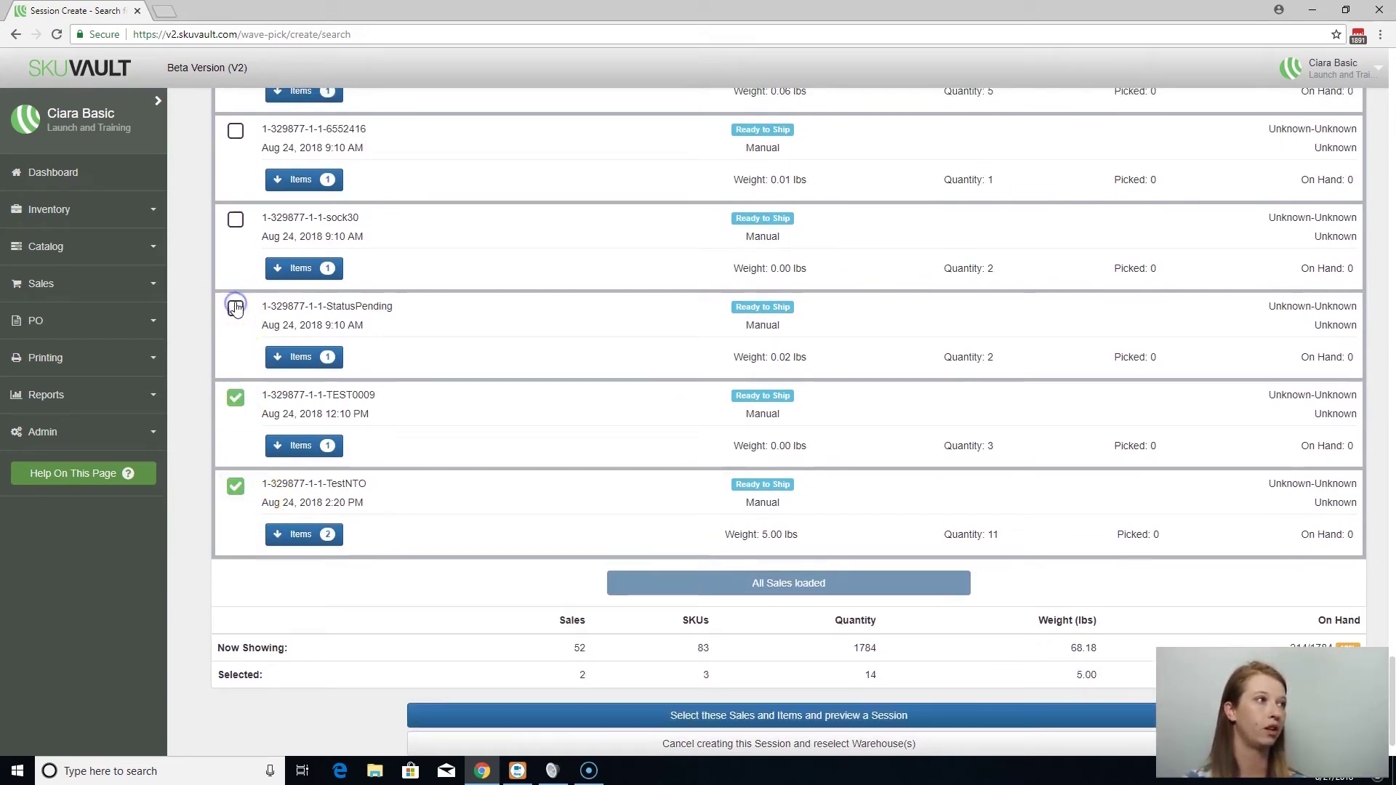
pyautogui.scroll(1, 359, 367)
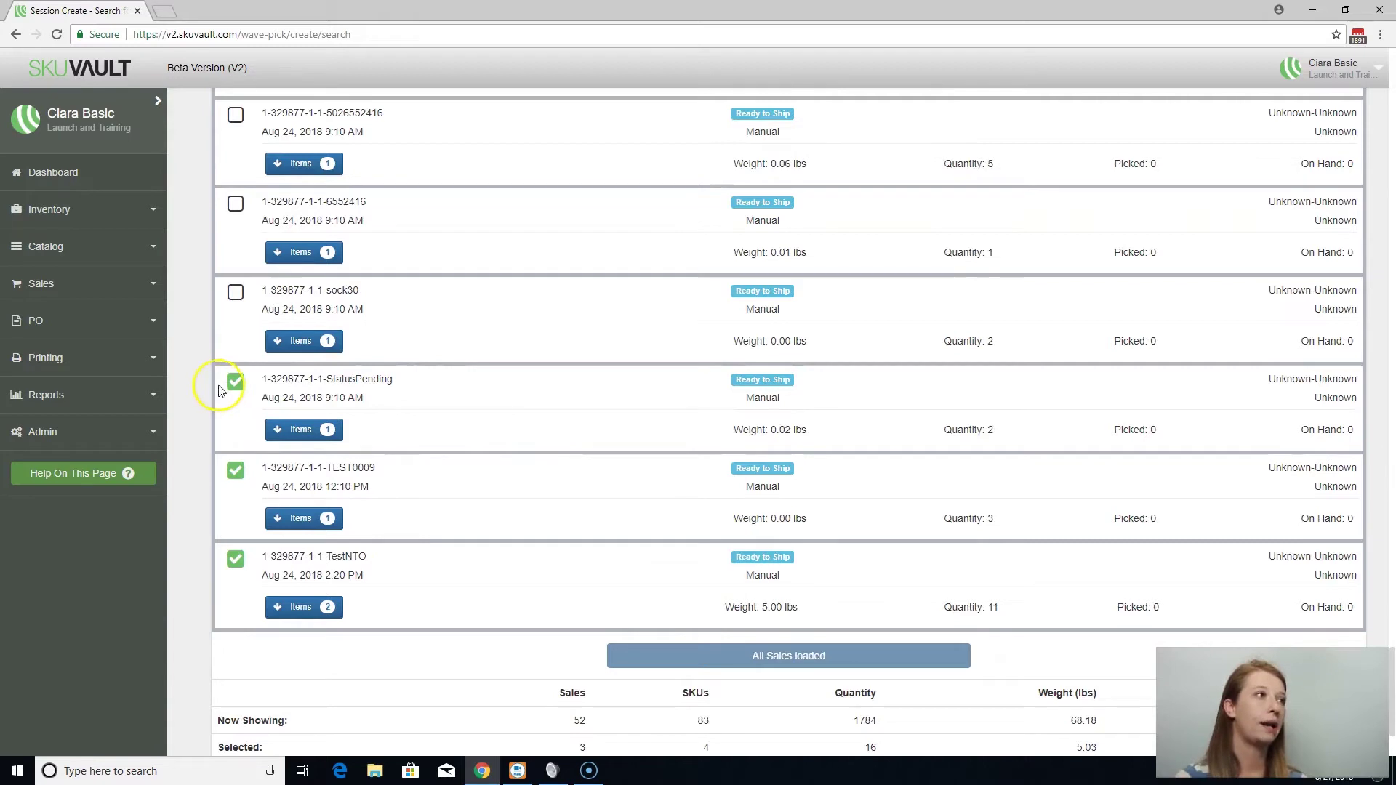
pyautogui.click(236, 290)
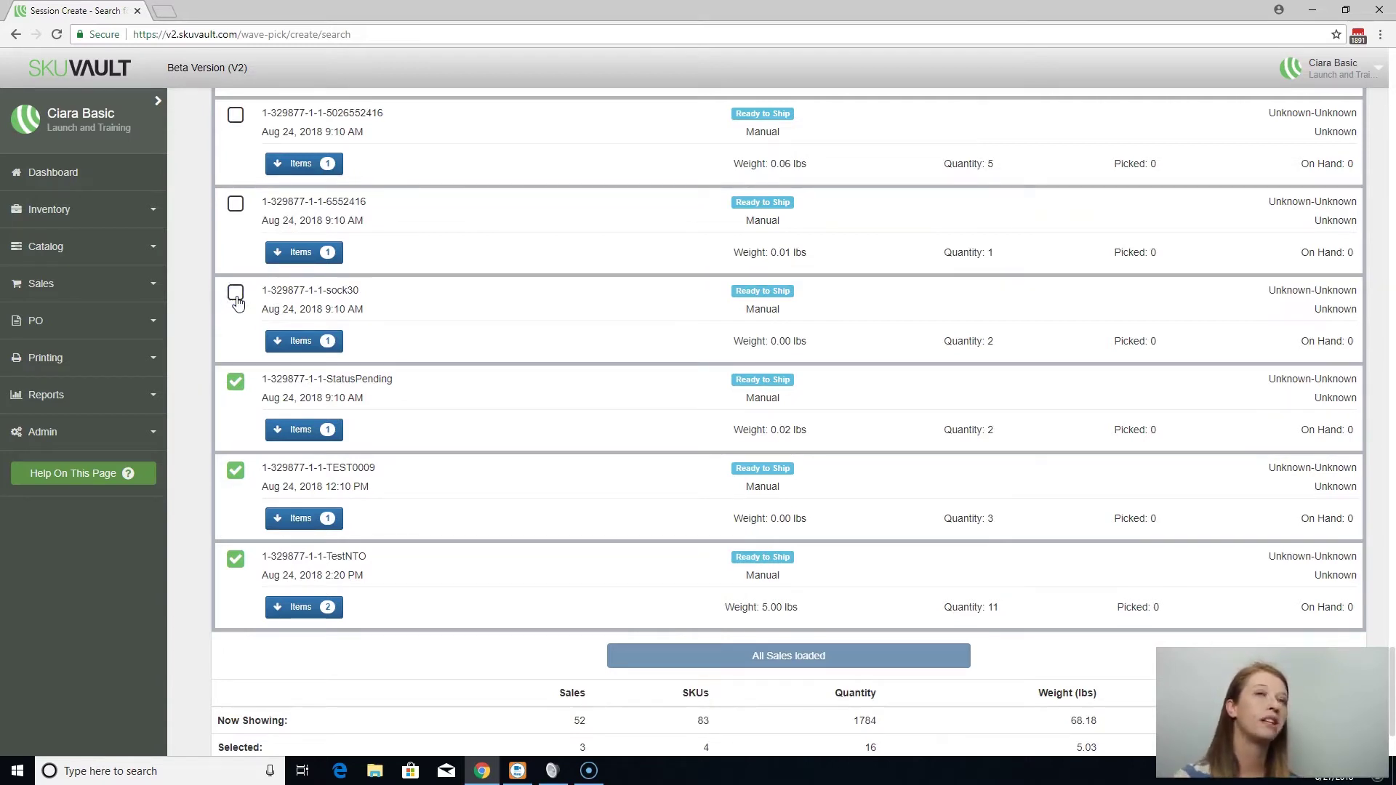
pyautogui.click(236, 294)
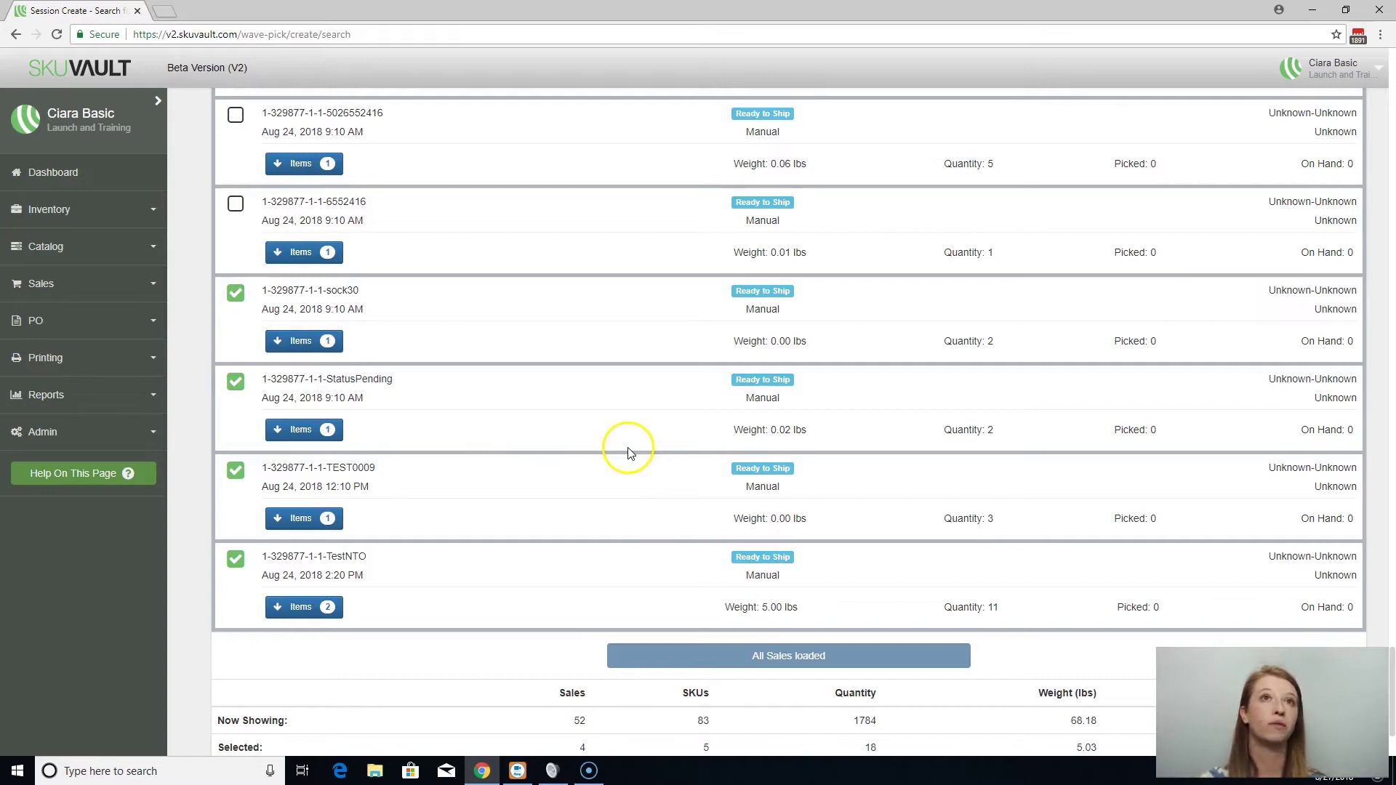
pyautogui.scroll(-2, 637, 509)
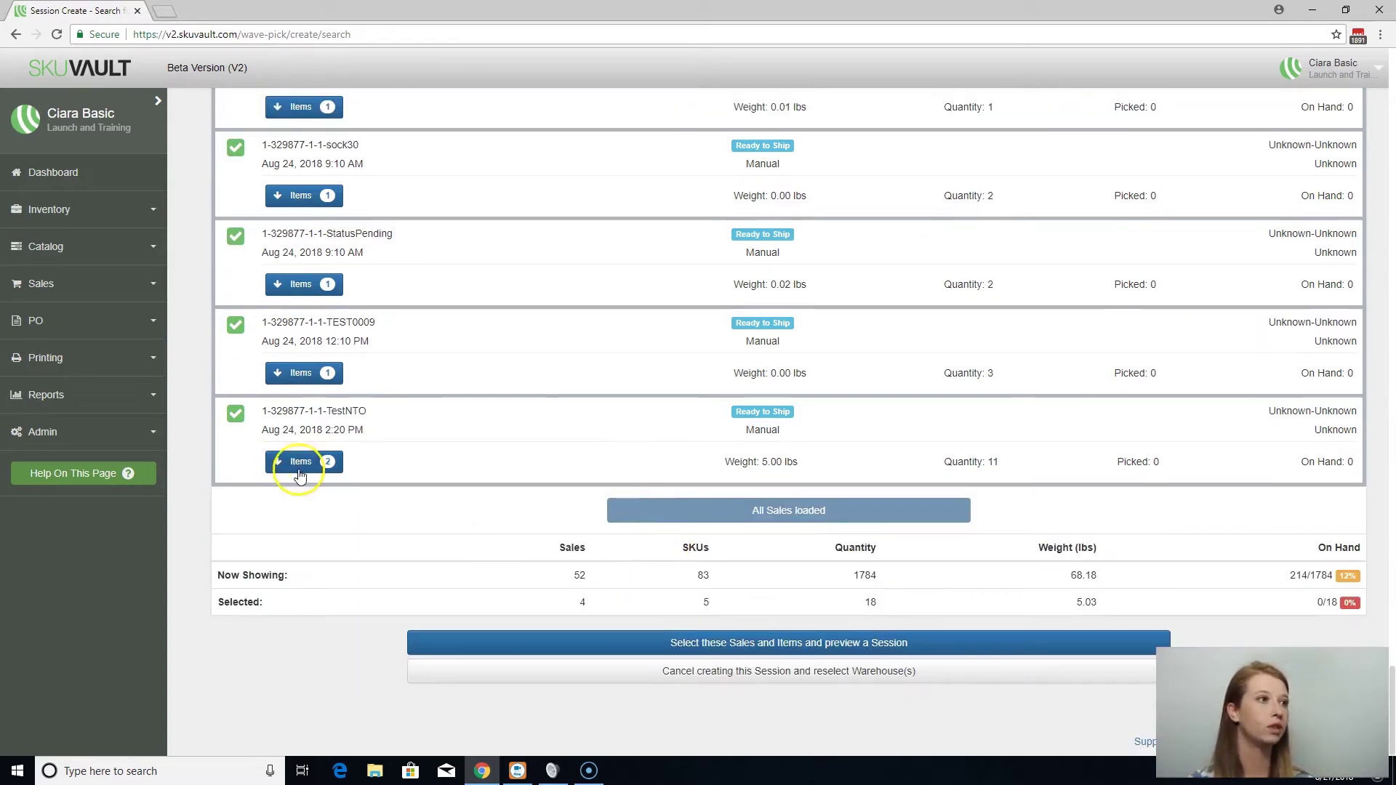
# - Preview the session with the selected sales and create it so that picking starts immediately
pyautogui.click(603, 641)
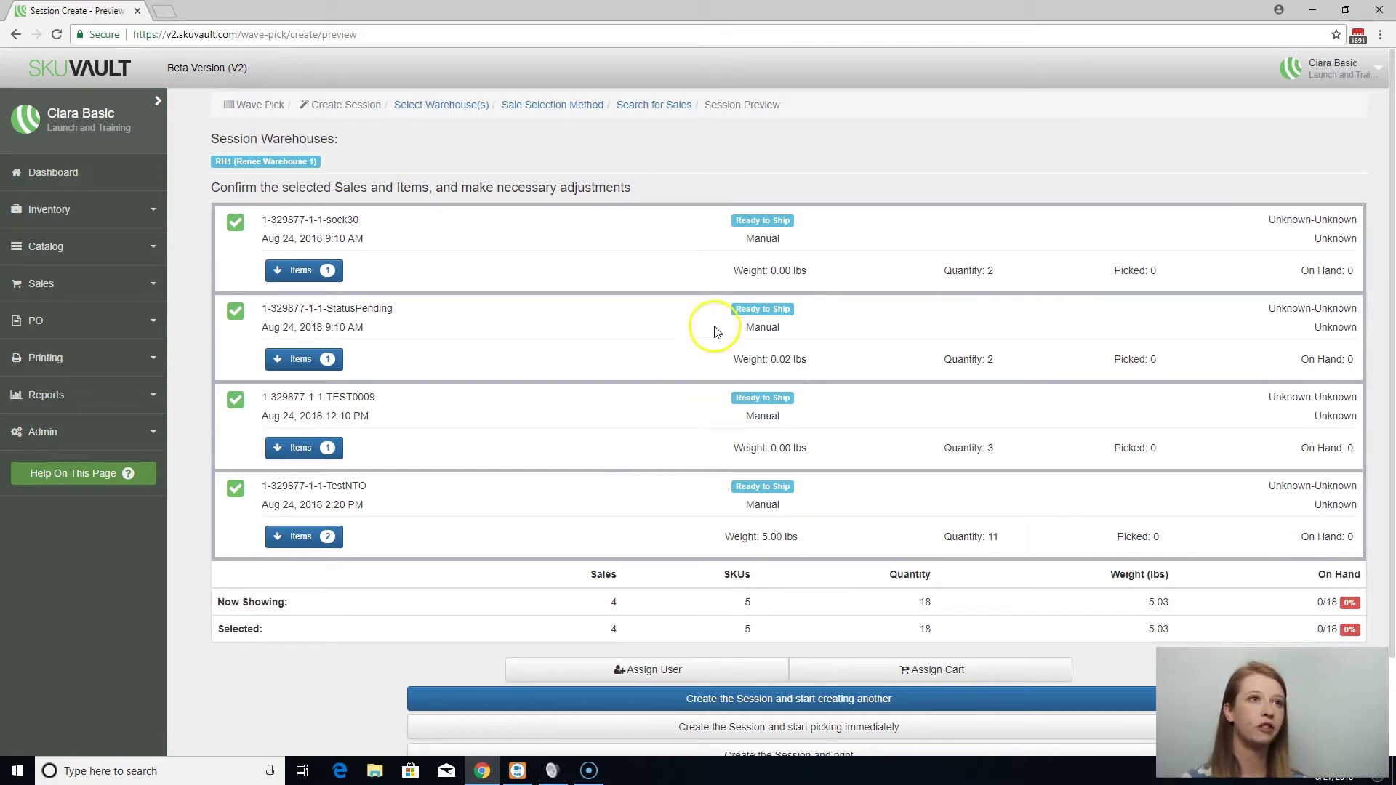
pyautogui.scroll(-2, 652, 530)
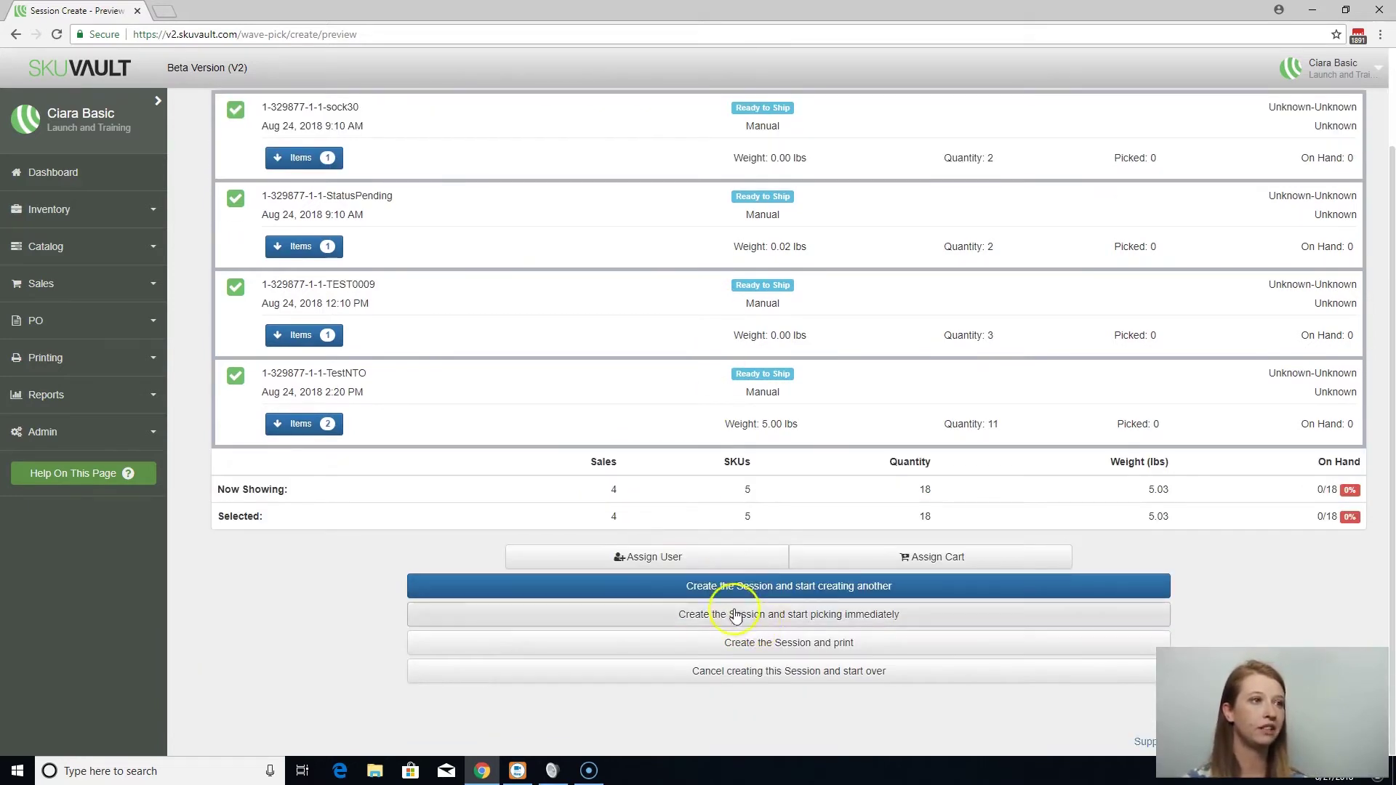
pyautogui.click(671, 617)
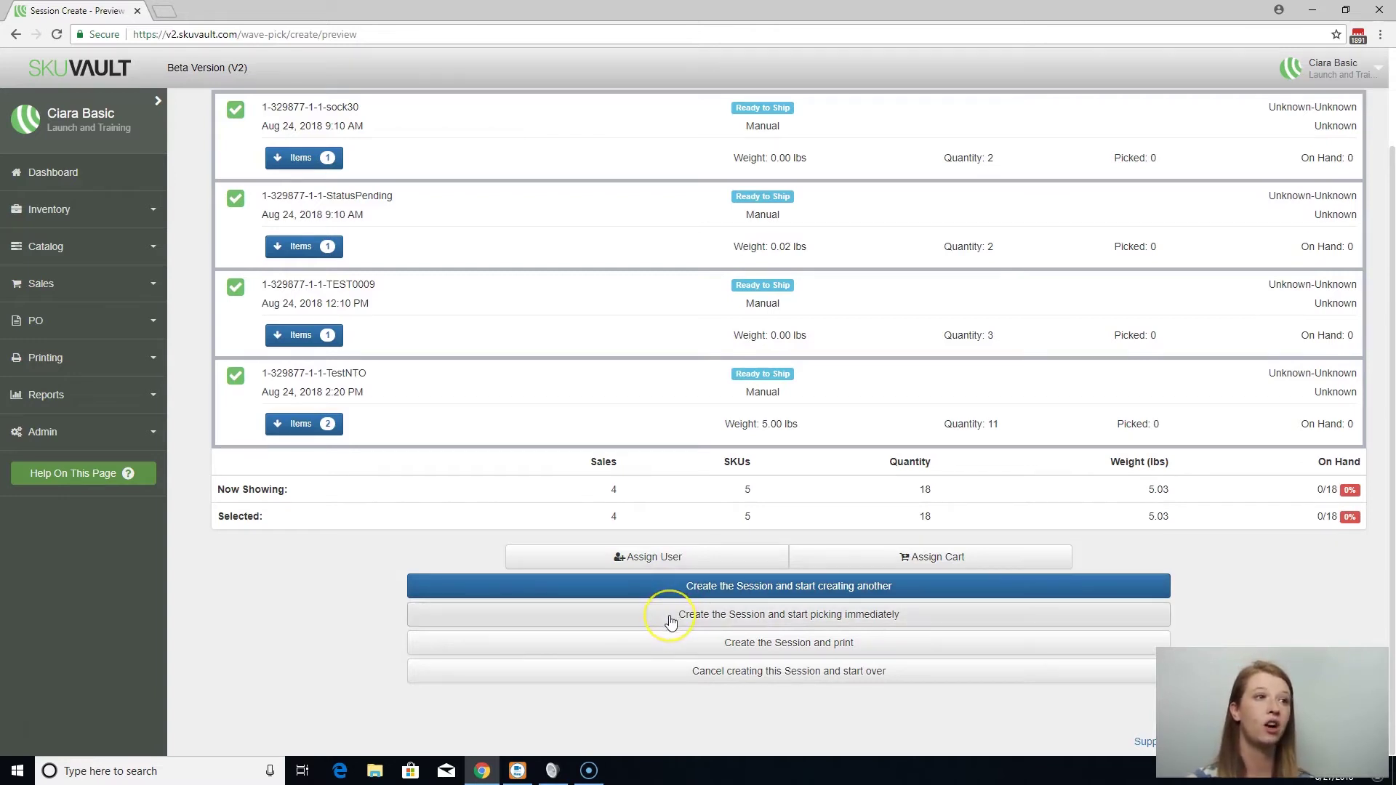
pyautogui.click(671, 616)
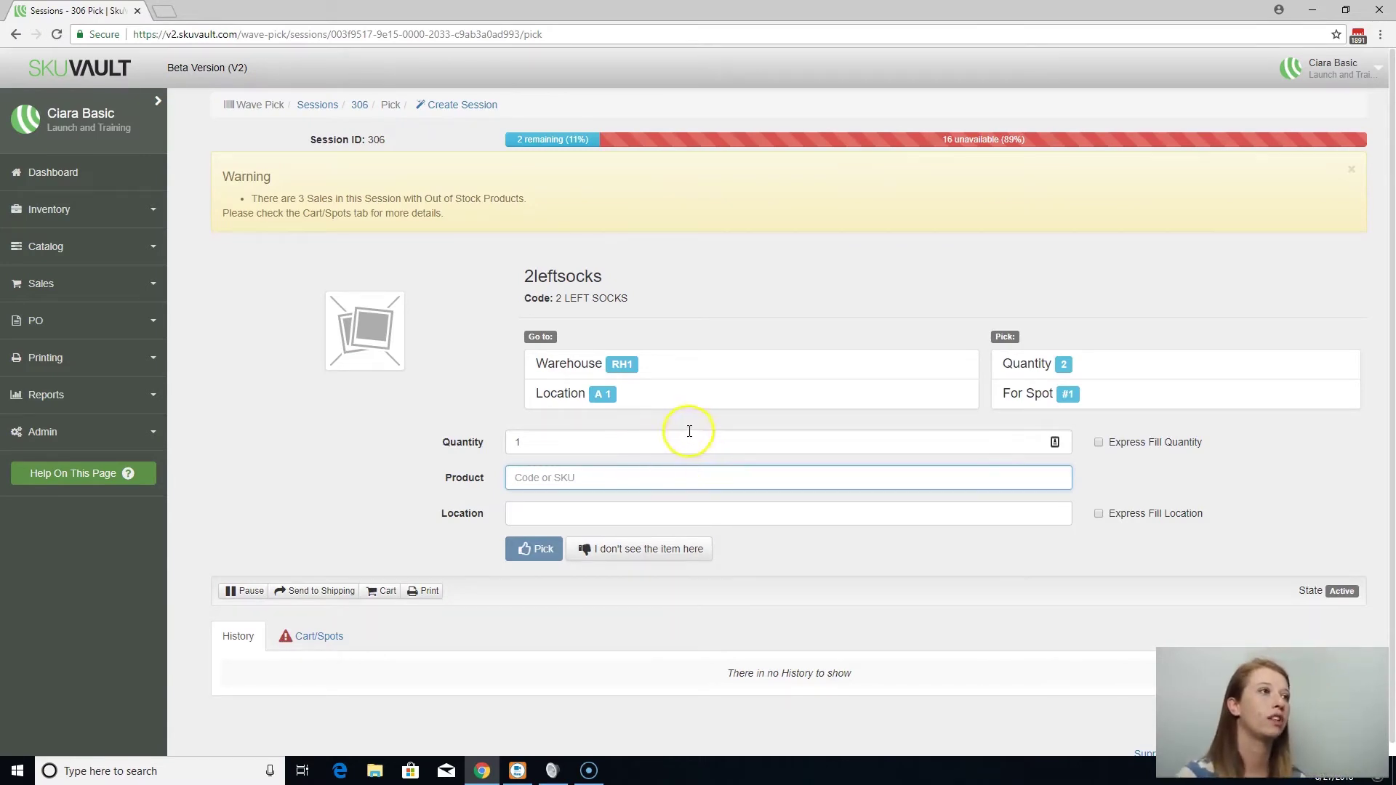
# - Examine the pick instructions for warehouse, location, quantity and cart spot, along with the product and location entry fields
pyautogui.moveTo(615, 369); pyautogui.dragTo(542, 380)
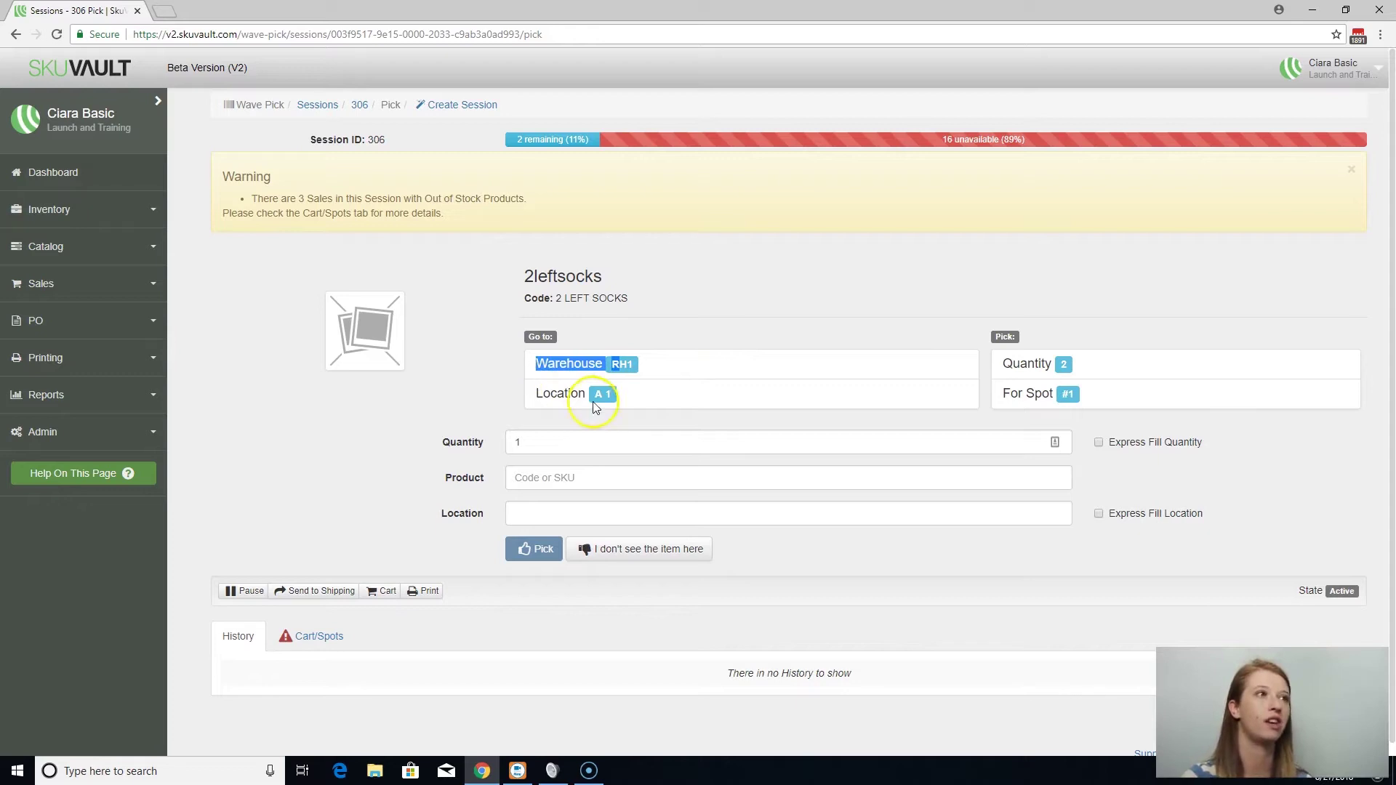
pyautogui.click(1020, 366)
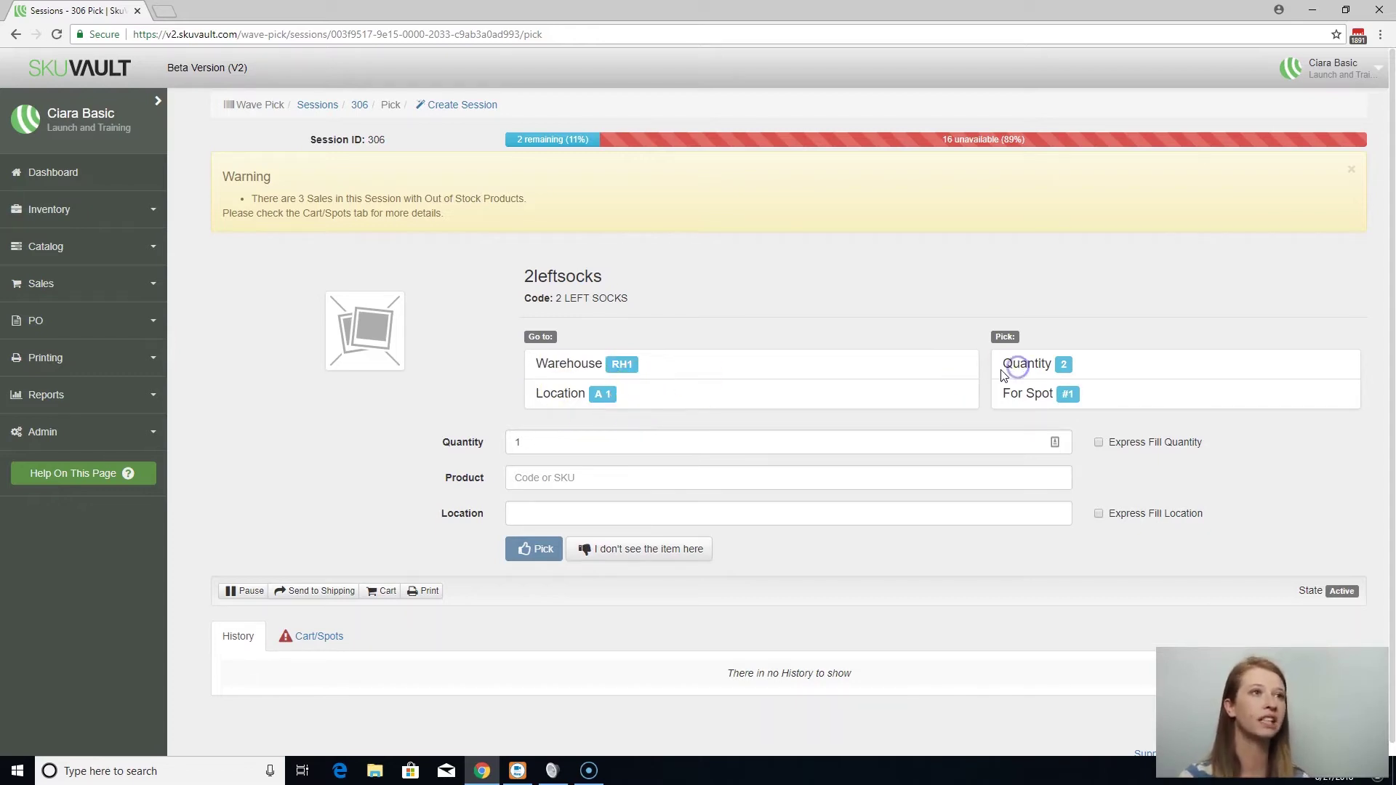
pyautogui.moveTo(1048, 361); pyautogui.dragTo(1102, 372)
pyautogui.click(1102, 372)
pyautogui.click(1019, 397)
pyautogui.moveTo(1019, 397); pyautogui.dragTo(1094, 402)
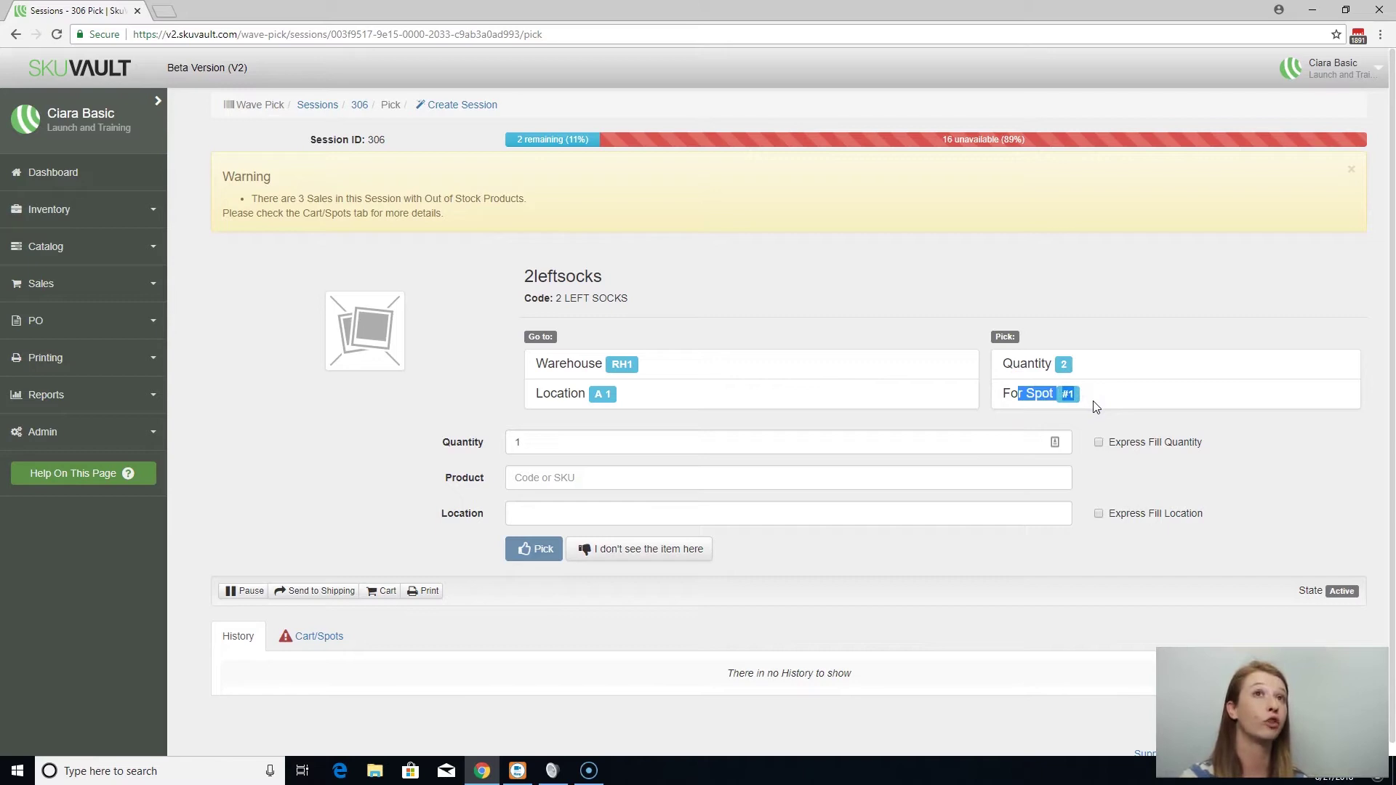
pyautogui.click(1094, 401)
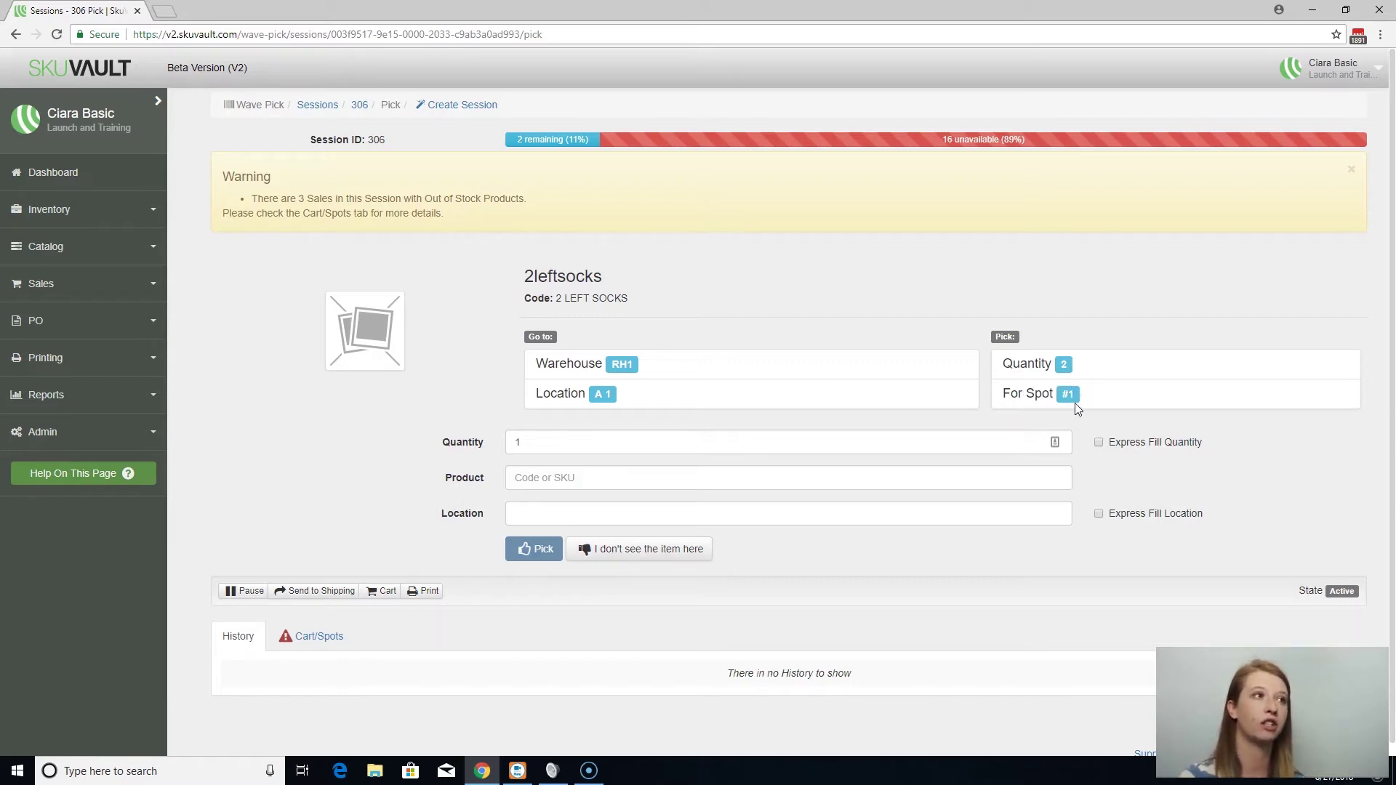
pyautogui.click(557, 430)
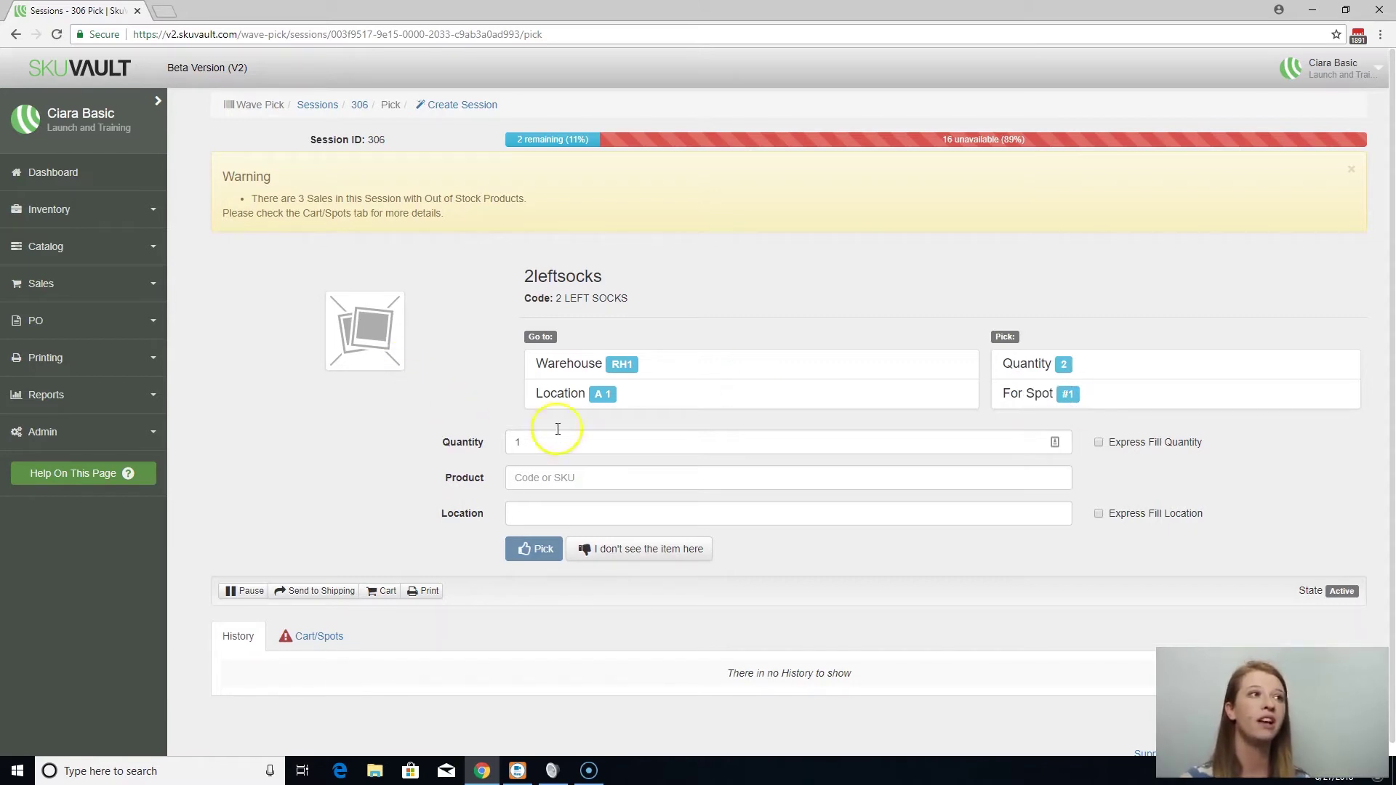
pyautogui.click(606, 404)
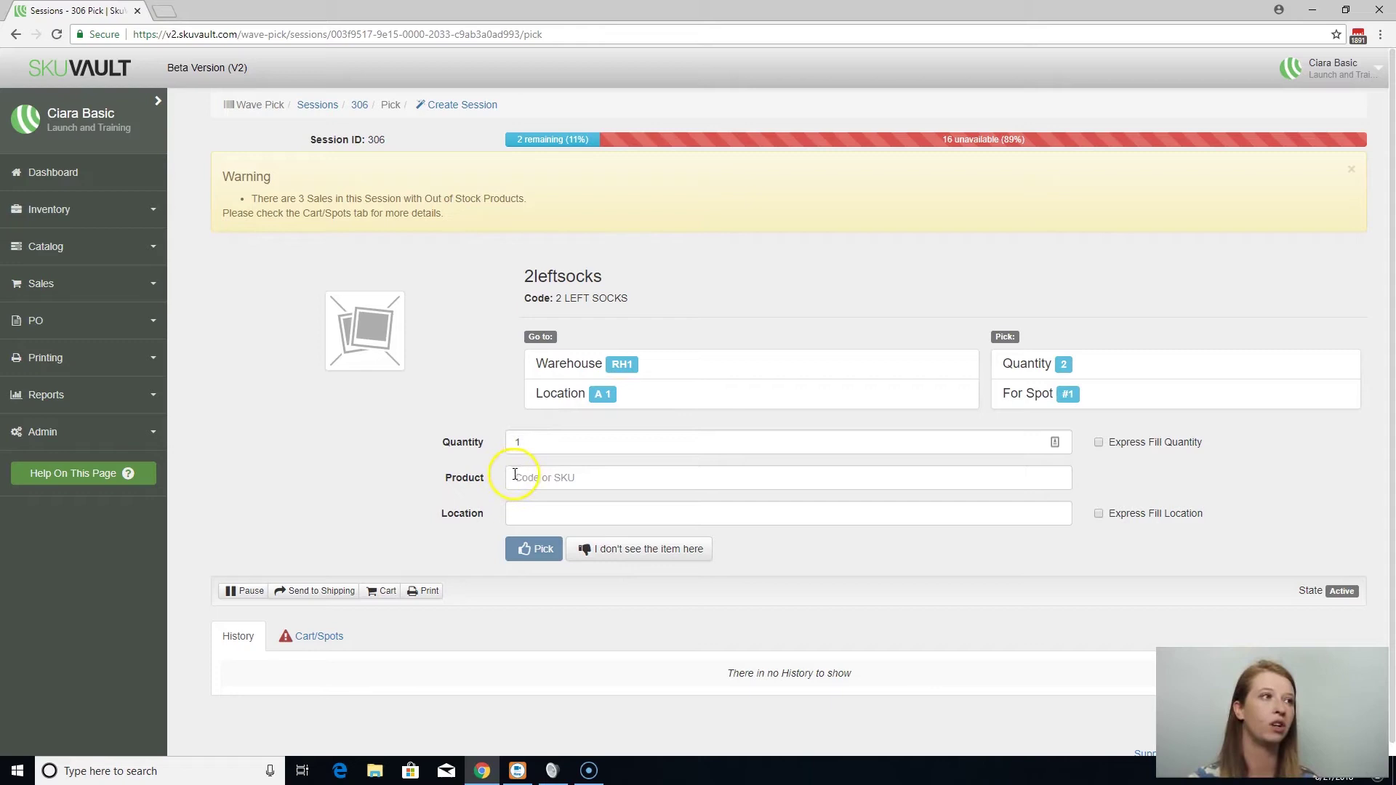
pyautogui.click(567, 480)
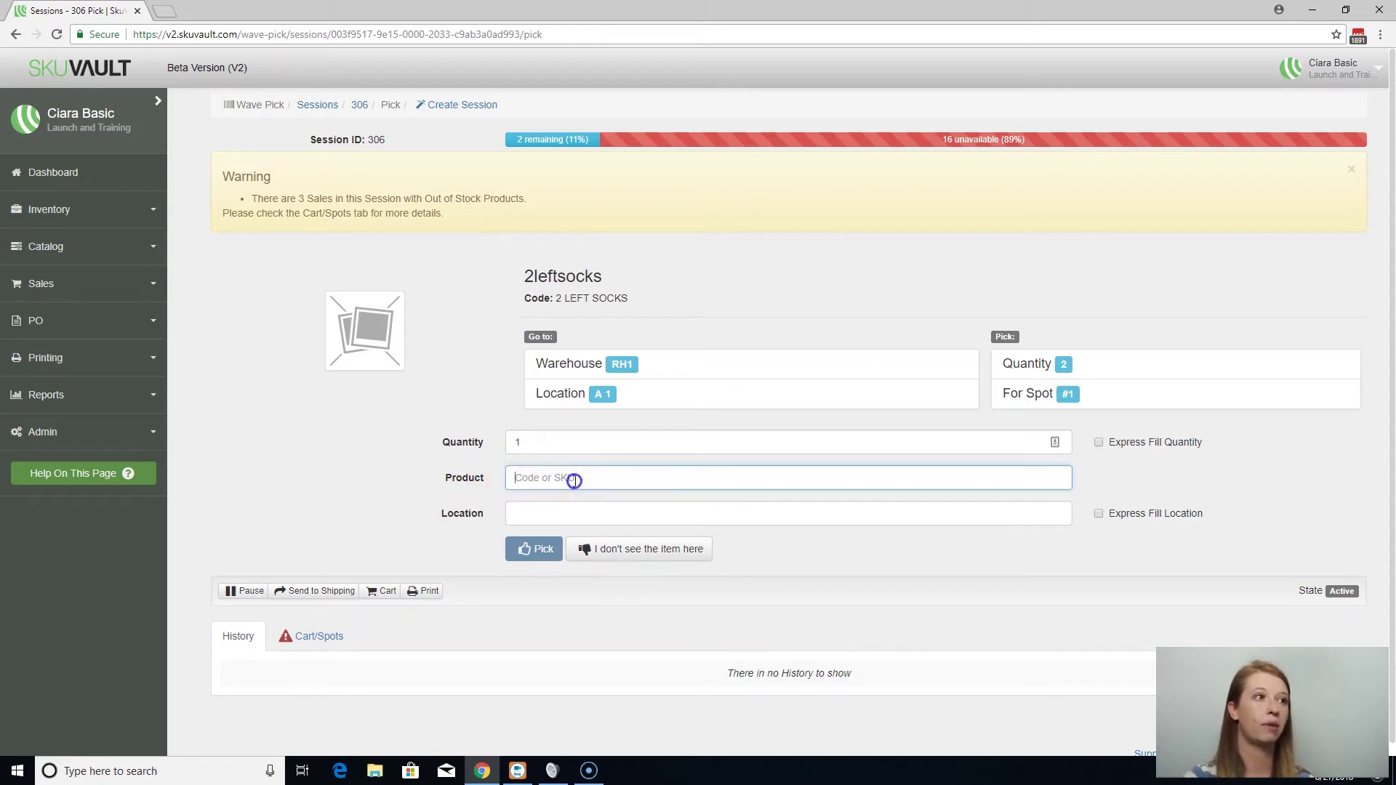
pyautogui.click(551, 511)
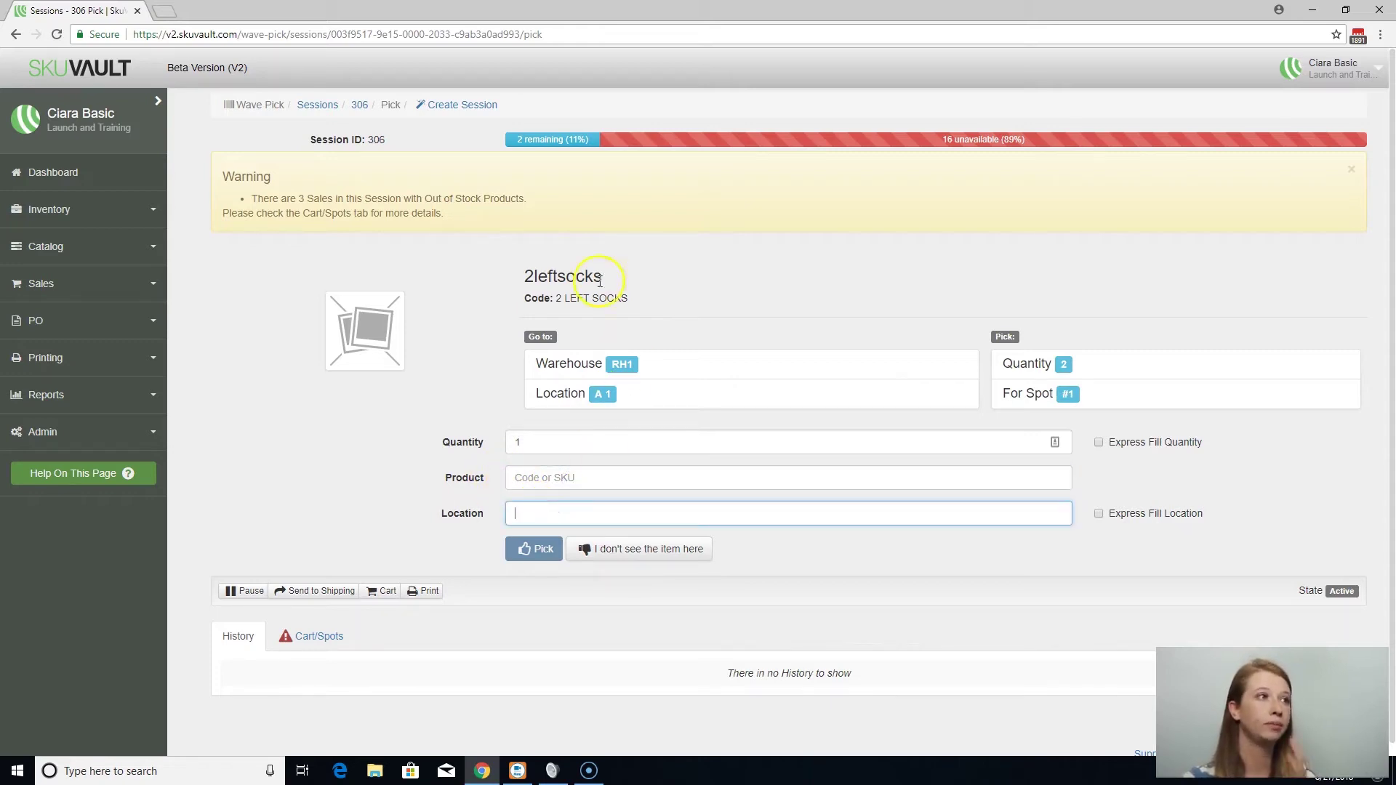
# - Pick 1 unit of product 2leftsocks from location A 1
pyautogui.moveTo(599, 271); pyautogui.dragTo(515, 268)
pyautogui.hotkey('ctrl', 'c')
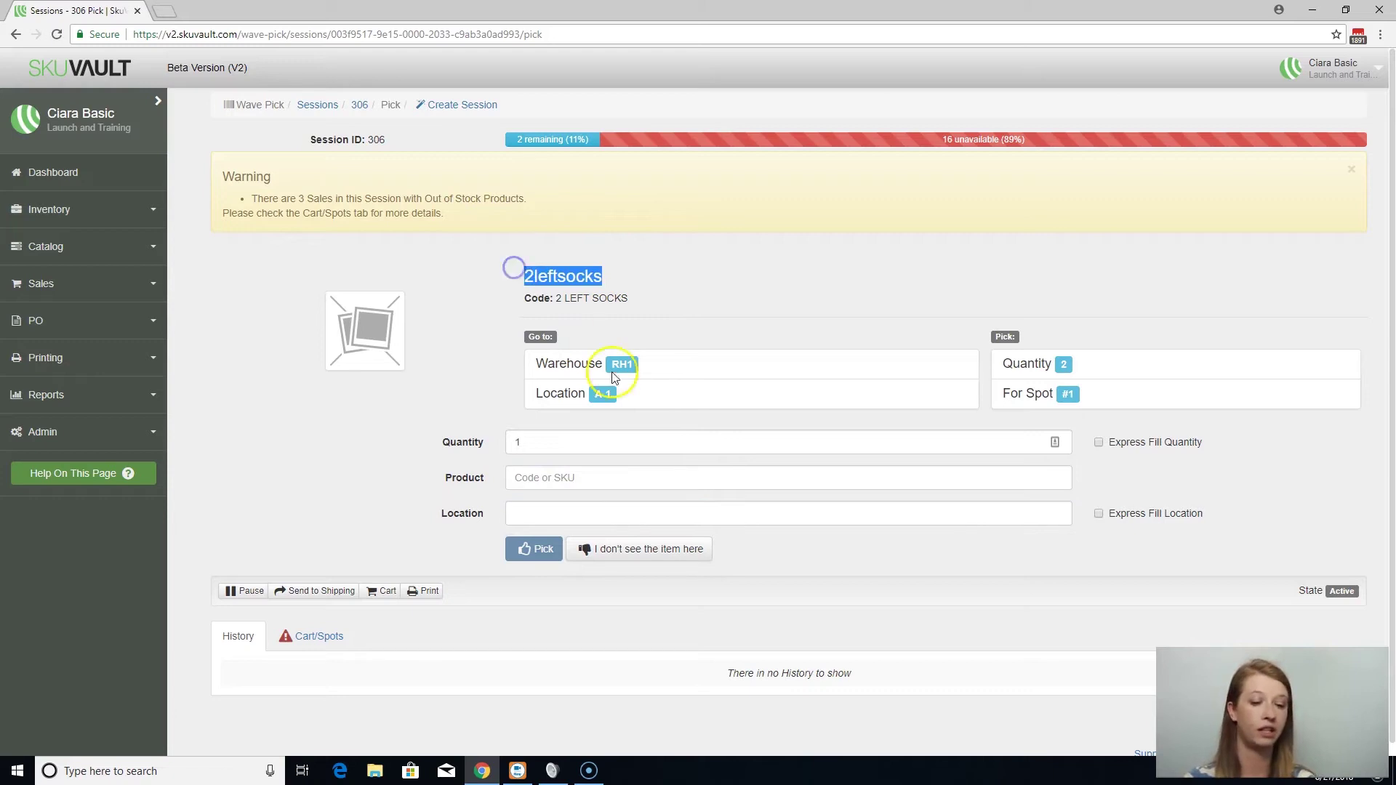
pyautogui.click(547, 478)
pyautogui.hotkey('ctrl', 'v')
pyautogui.click(551, 511)
pyautogui.moveTo(617, 397); pyautogui.dragTo(592, 401)
pyautogui.hotkey('ctrl', 'c')
pyautogui.click(566, 518)
pyautogui.hotkey('ctrl', 'v')
pyautogui.click(541, 557)
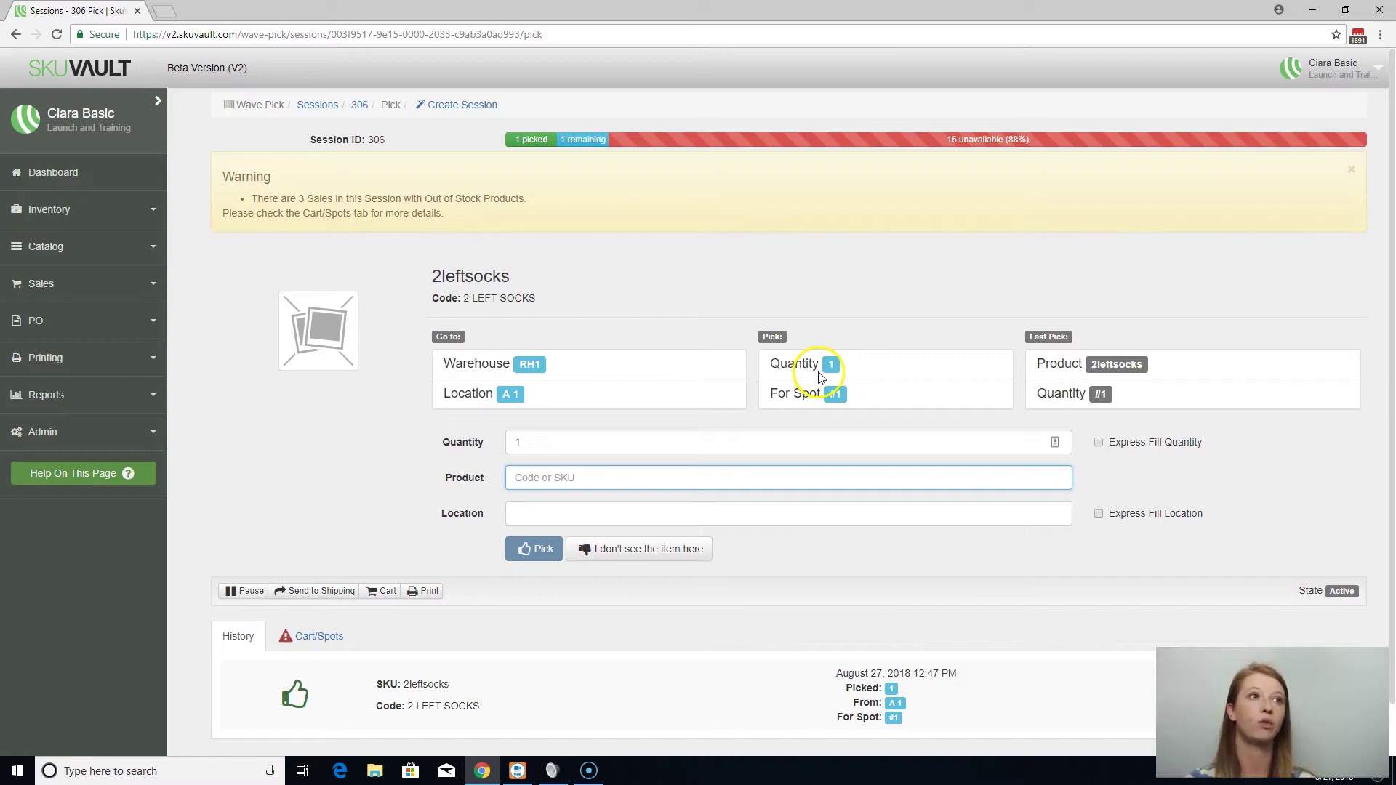
# - Pick another single unit of 2leftsocks from location A 1 and check the unavailable portion of the session's progress bar
pyautogui.write('A 1')
pyautogui.press('BackSpace')
pyautogui.press('BackSpace')
pyautogui.press('BackSpace')
pyautogui.moveTo(525, 281); pyautogui.dragTo(427, 275)
pyautogui.hotkey('ctrl', 'c')
pyautogui.click(509, 477)
pyautogui.hotkey('ctrl', 'v')
pyautogui.click(538, 513)
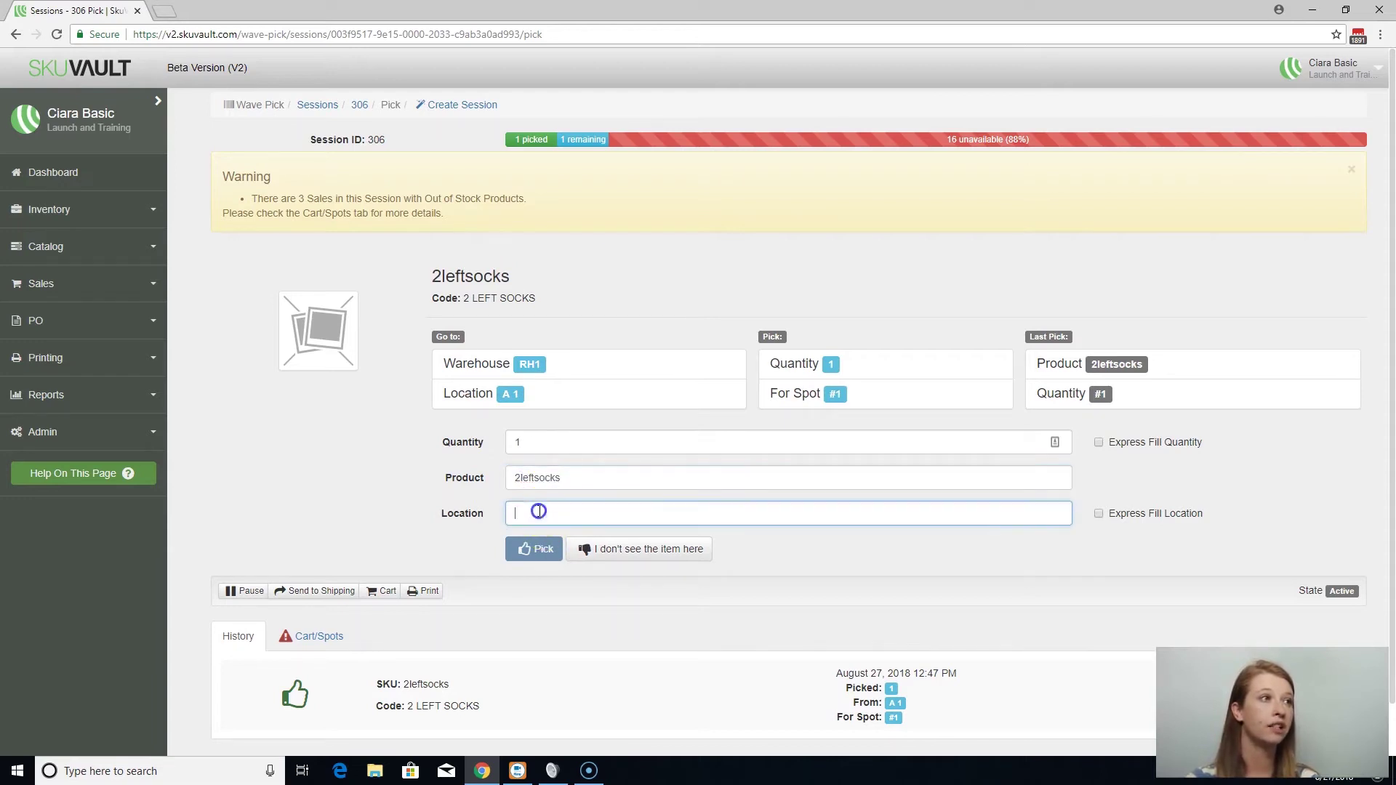
pyautogui.moveTo(501, 393); pyautogui.dragTo(521, 394)
pyautogui.hotkey('ctrl', 'v')
pyautogui.click(536, 550)
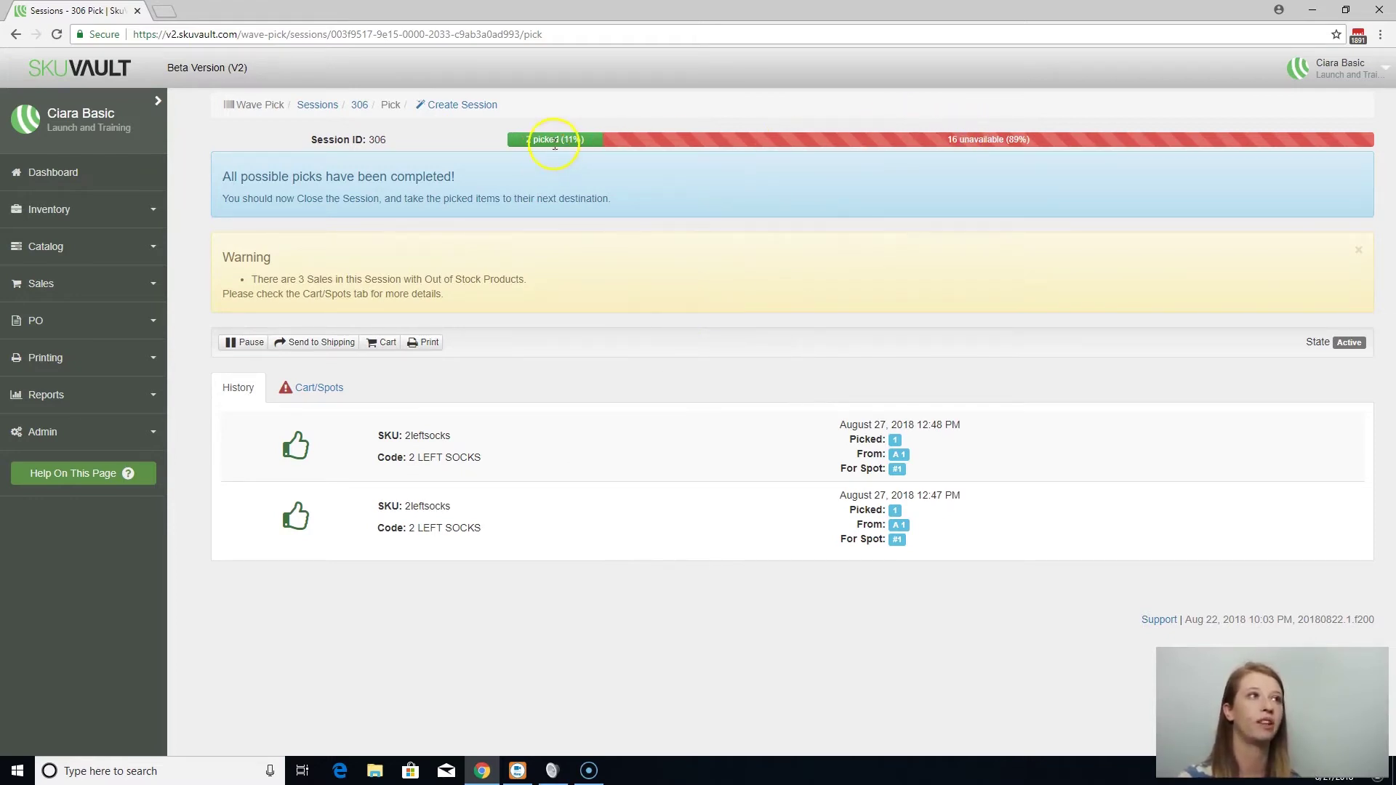
pyautogui.moveTo(947, 139); pyautogui.dragTo(984, 140)
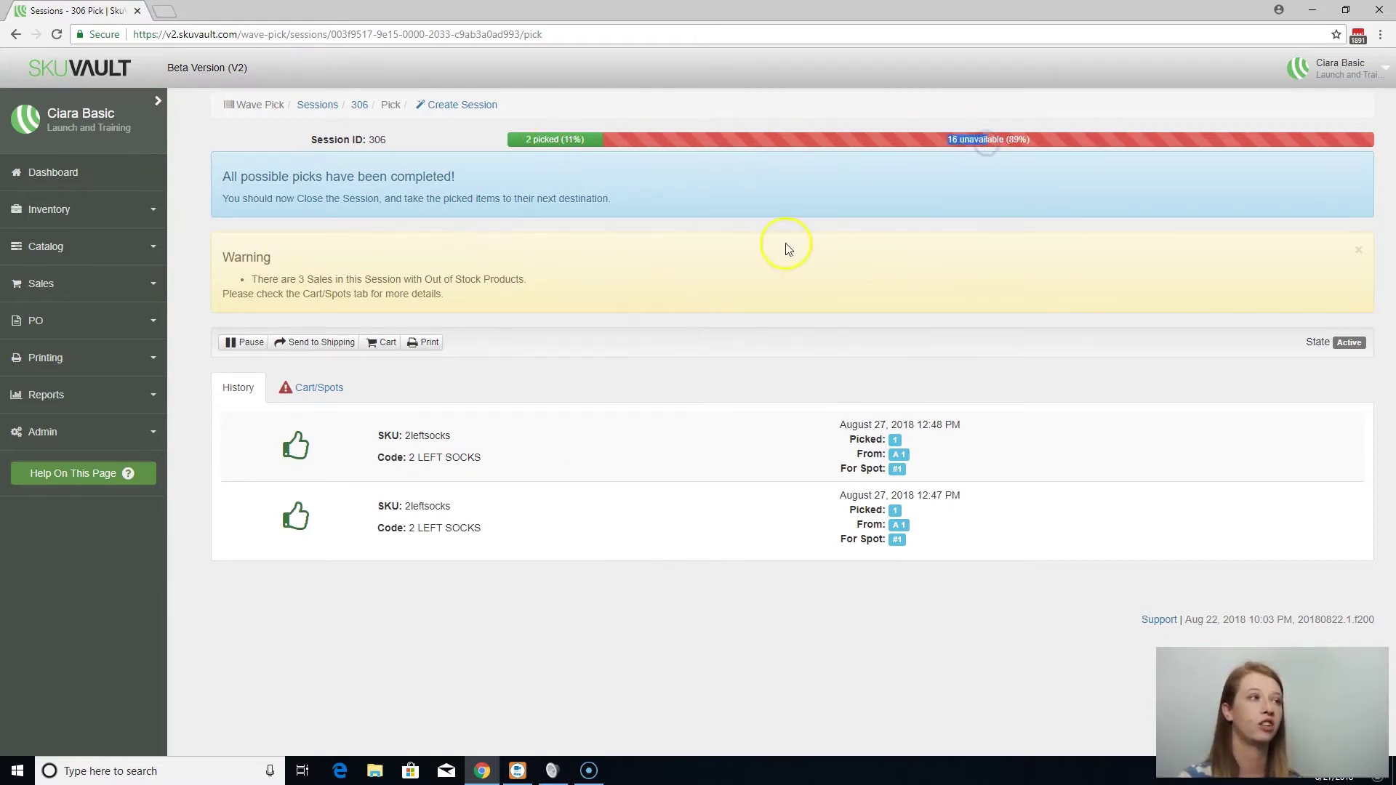
pyautogui.click(631, 351)
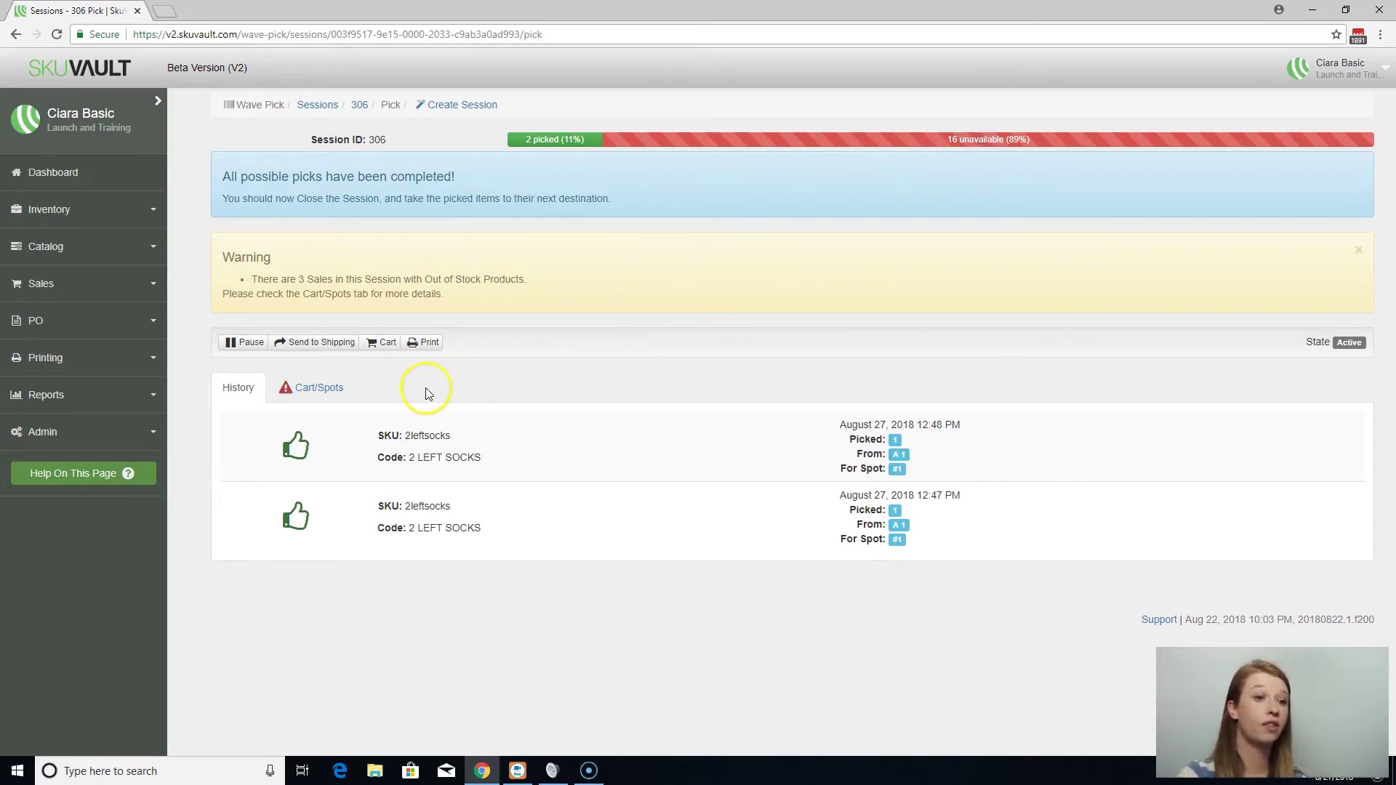
# - Open the Channel Accounts page from the administration options
pyautogui.click(141, 346)
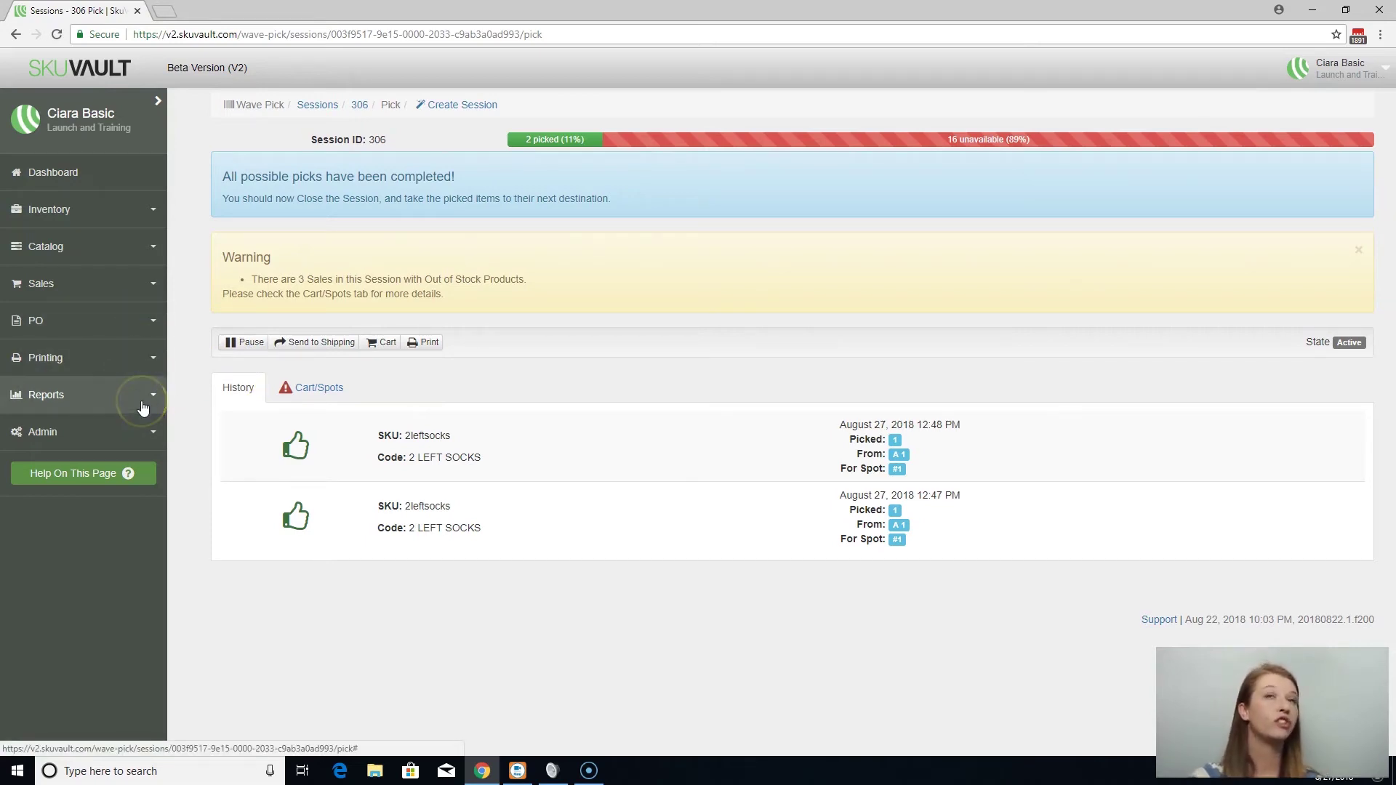
pyautogui.click(141, 451)
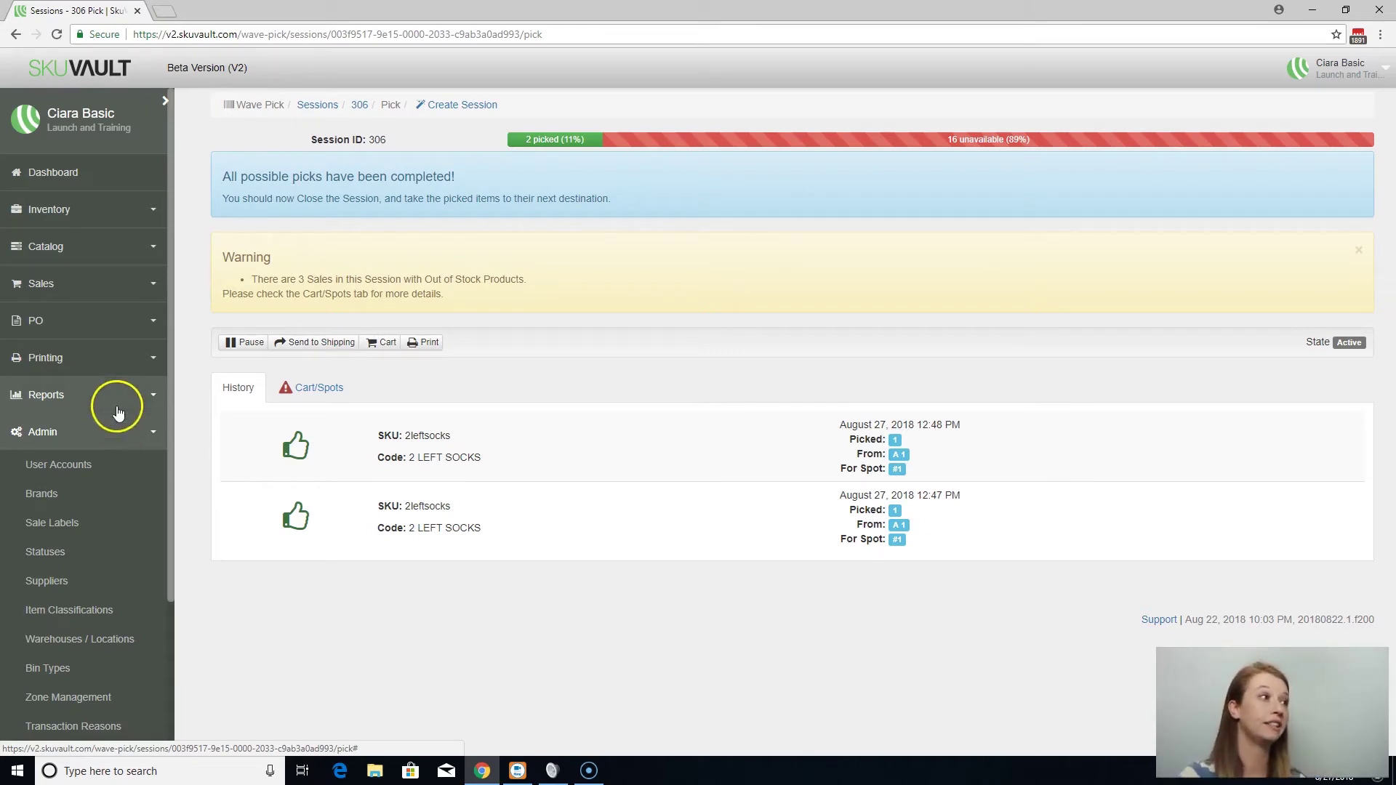
pyautogui.scroll(-3, 118, 411)
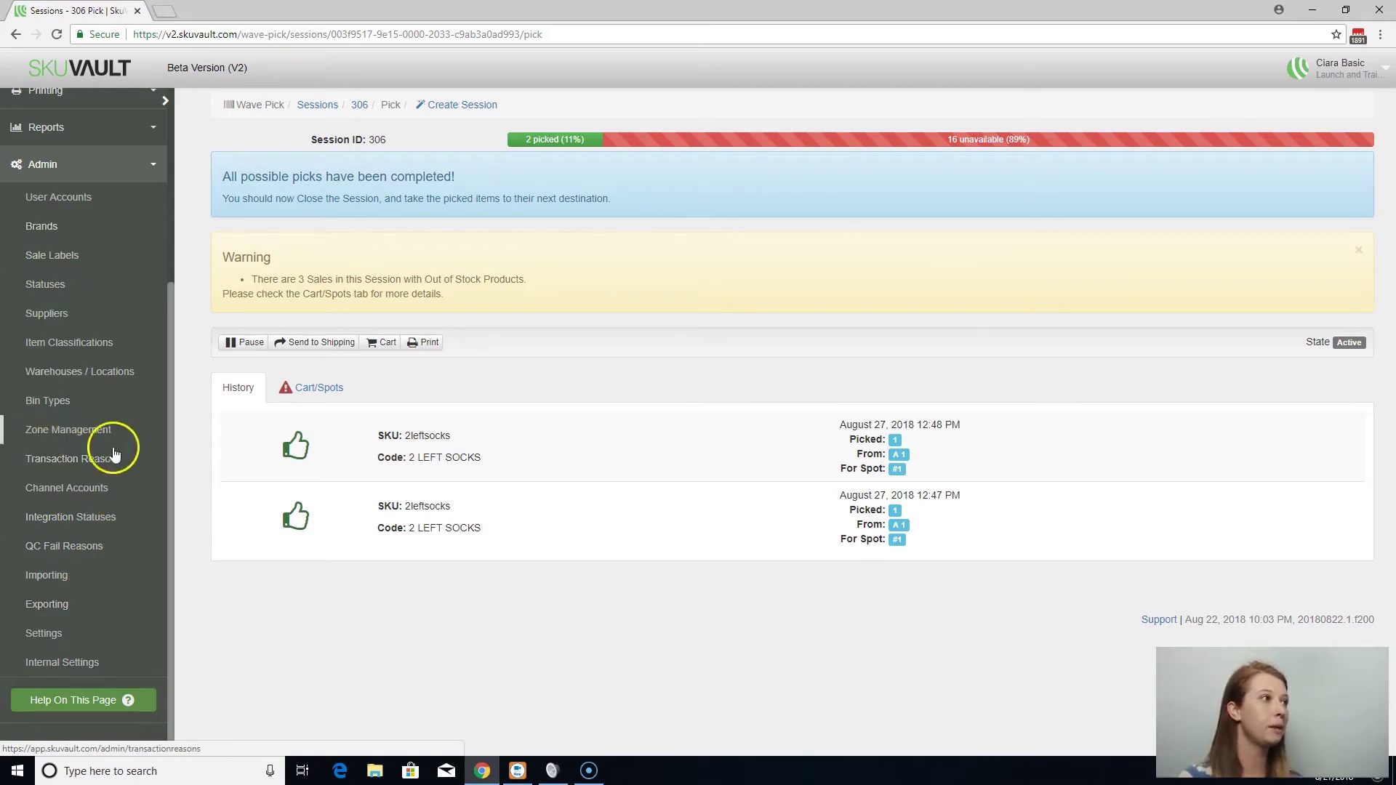
pyautogui.click(100, 490)
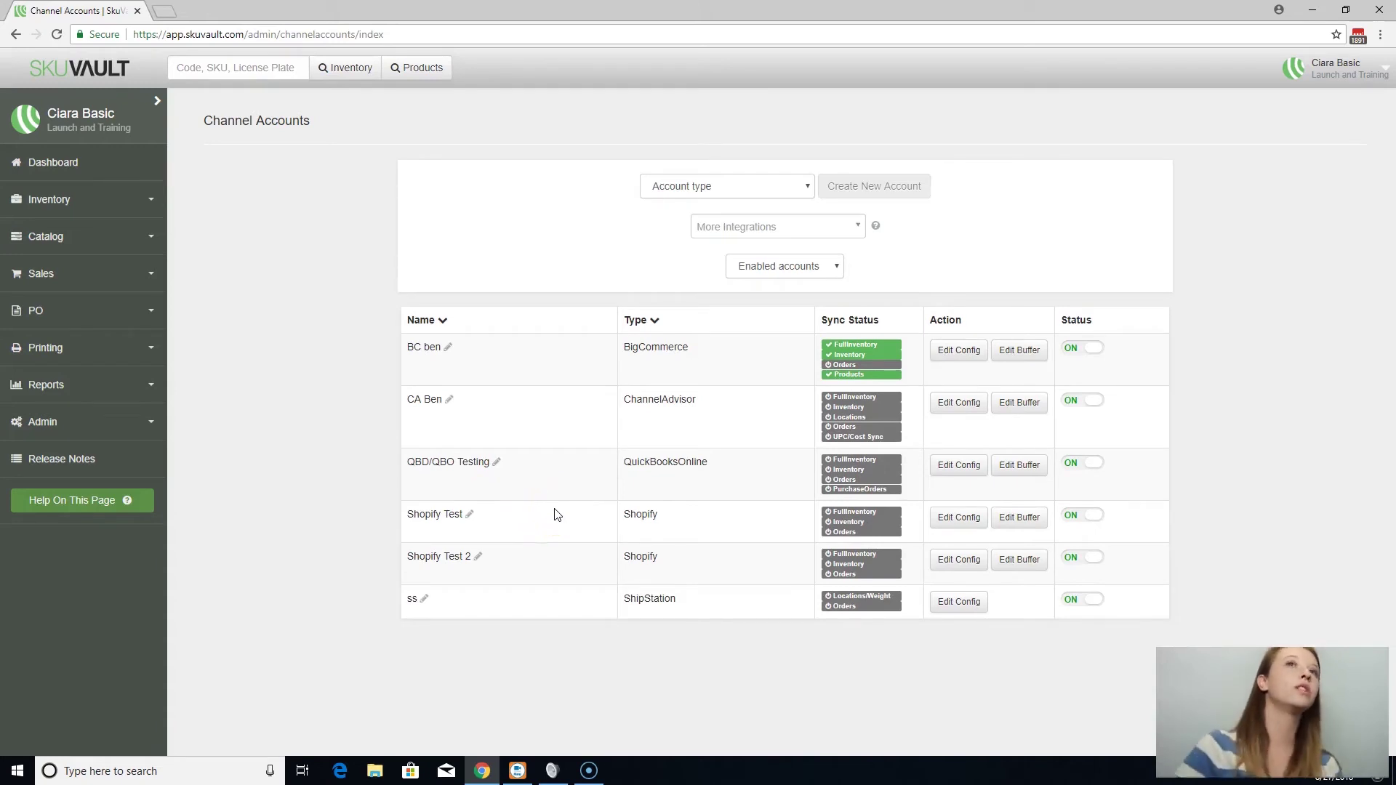
# - Start a new eBay channel account, review its token, sync mode, shipped-status and currency settings, and cancel the form
pyautogui.click(699, 186)
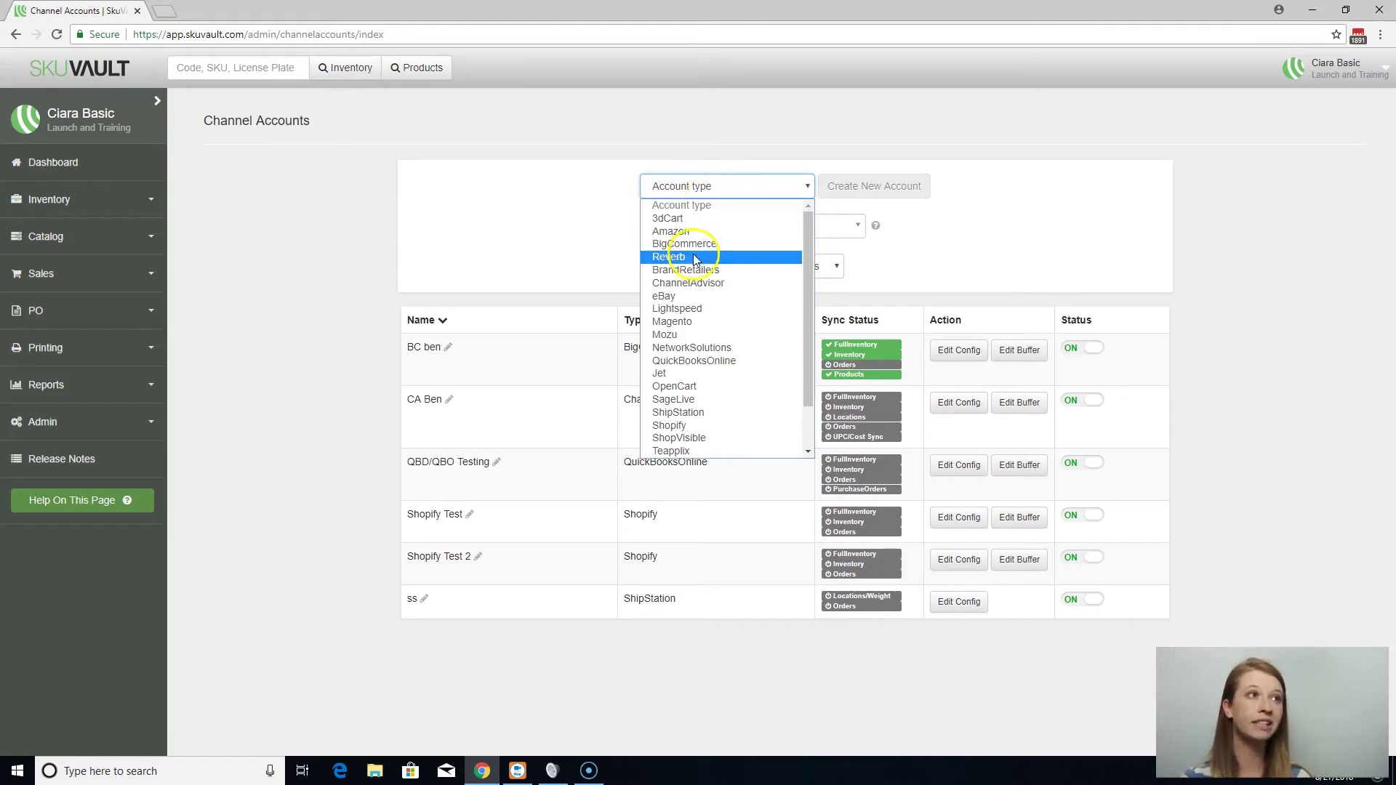
pyautogui.click(688, 297)
pyautogui.click(859, 183)
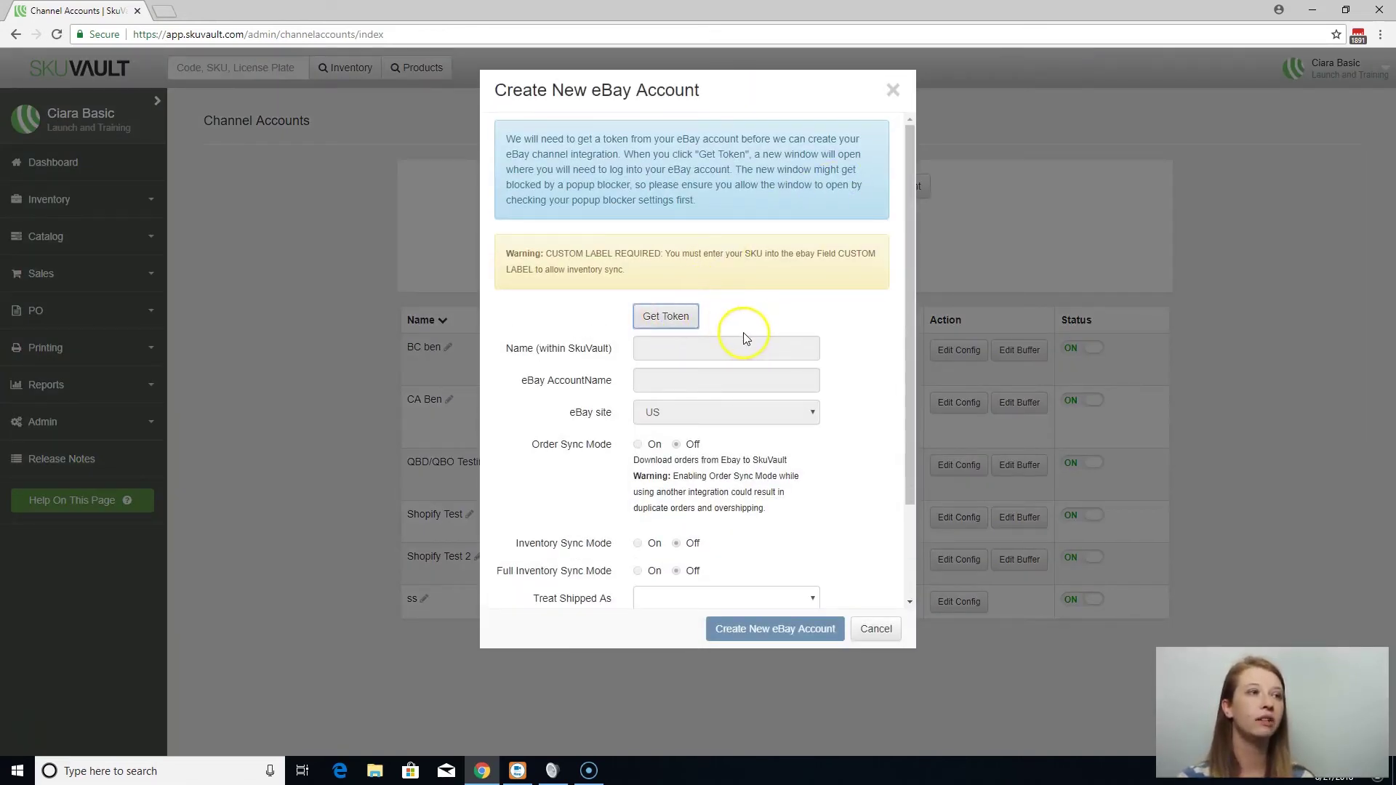
pyautogui.scroll(-1, 673, 368)
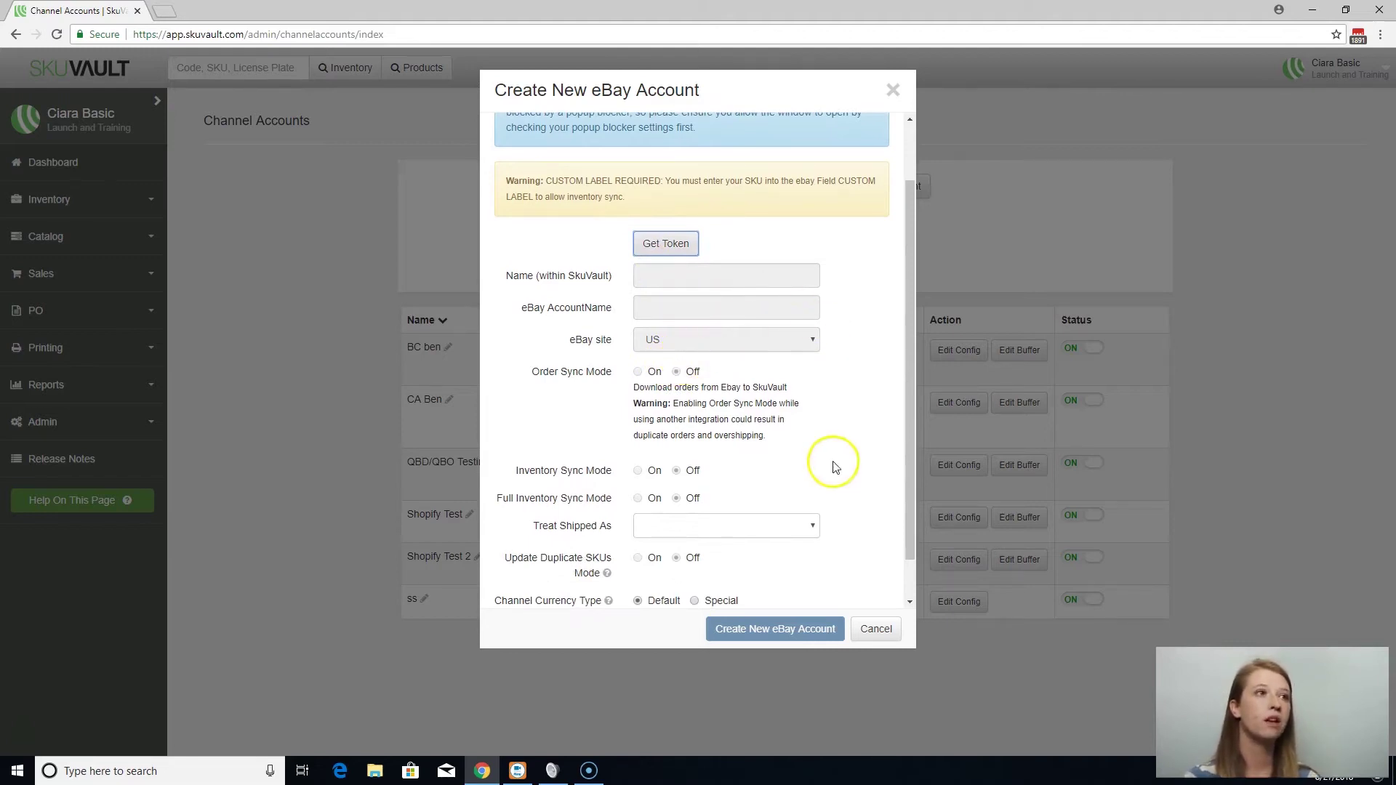
pyautogui.scroll(-1, 817, 483)
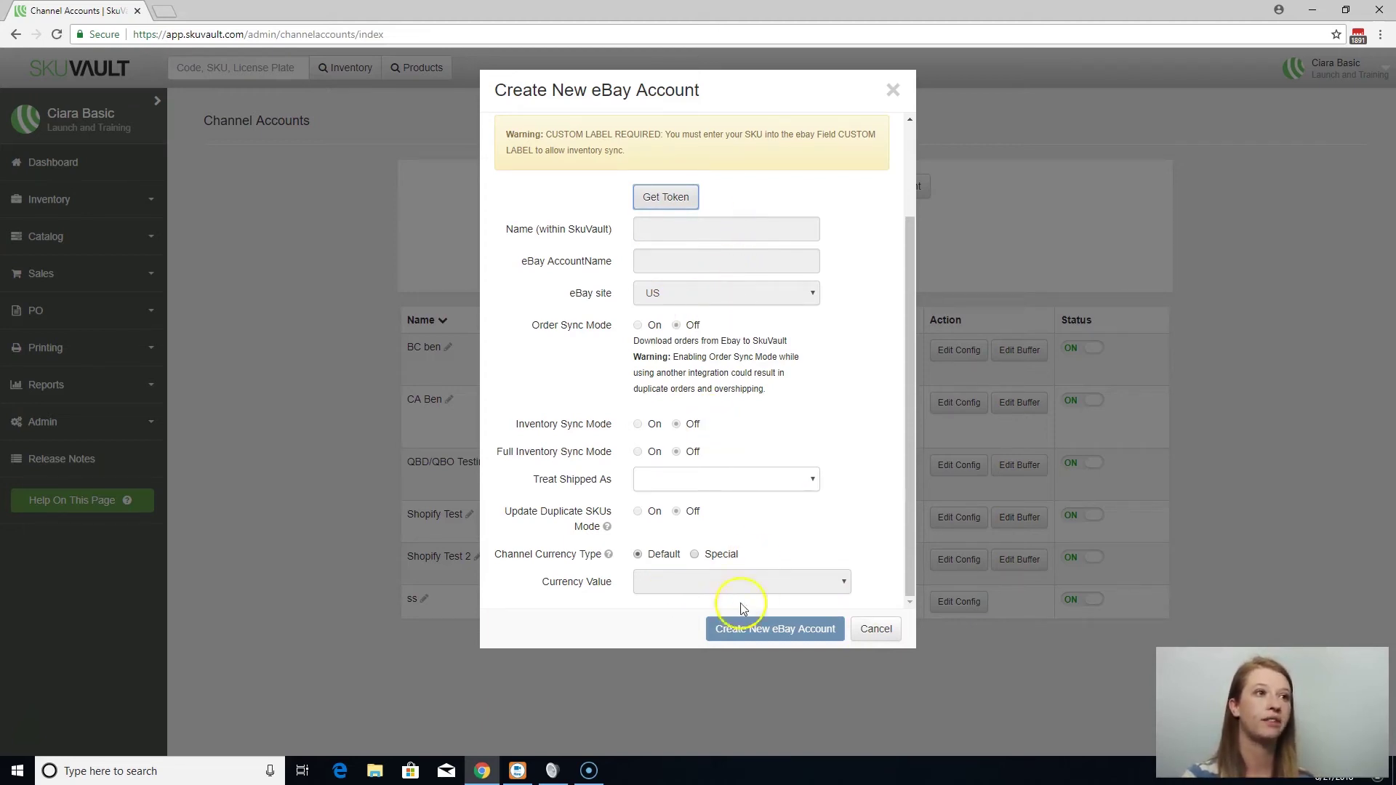
pyautogui.click(876, 630)
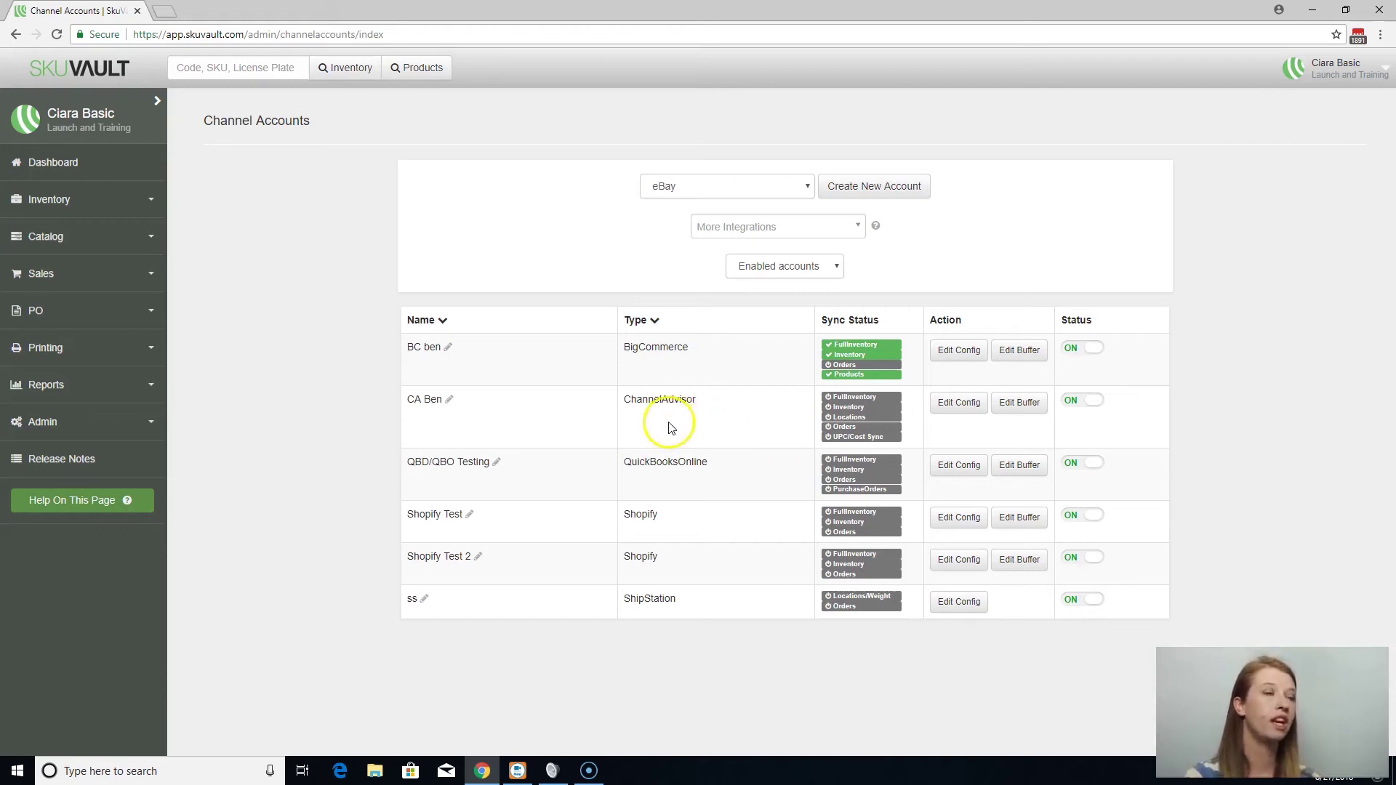
# - Open the catalog and look through its product list
pyautogui.click(101, 255)
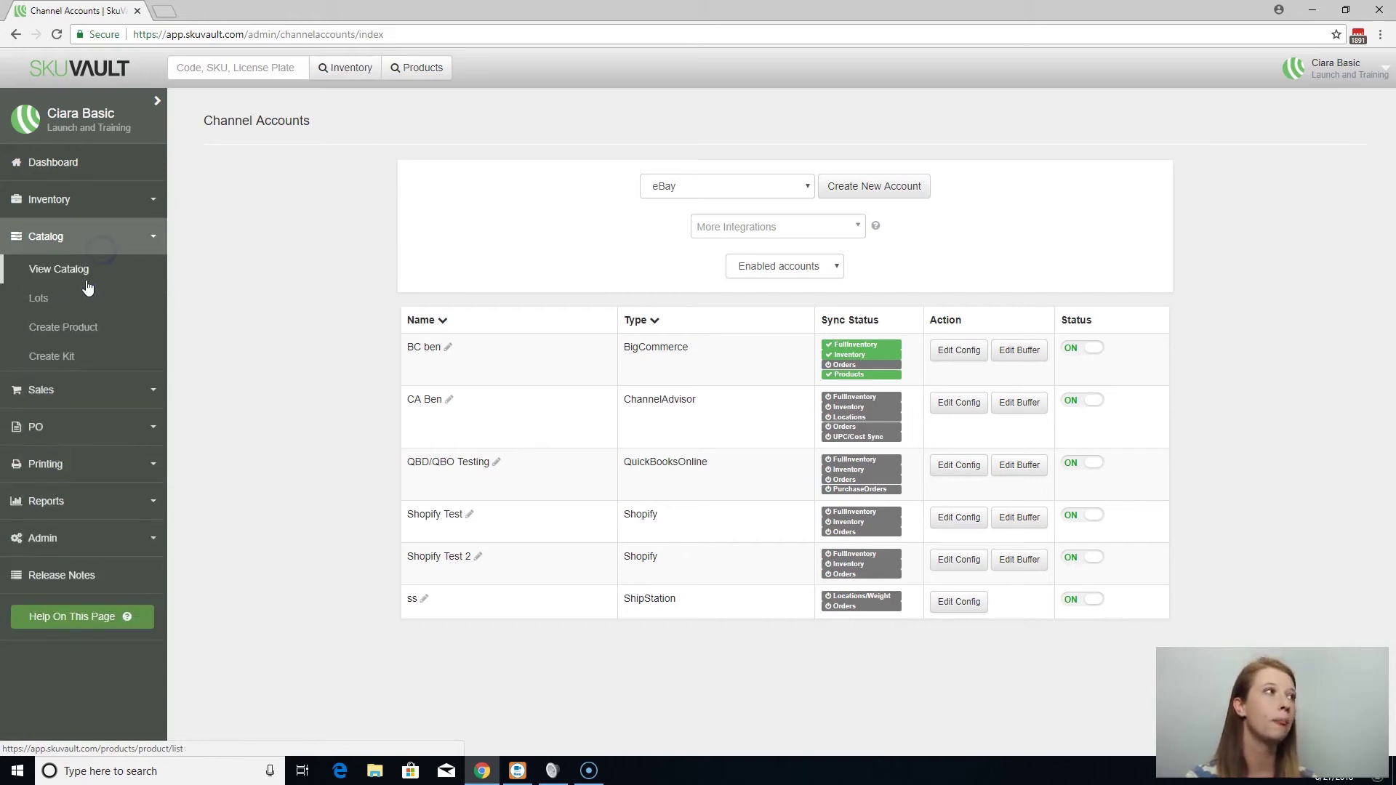
pyautogui.click(86, 281)
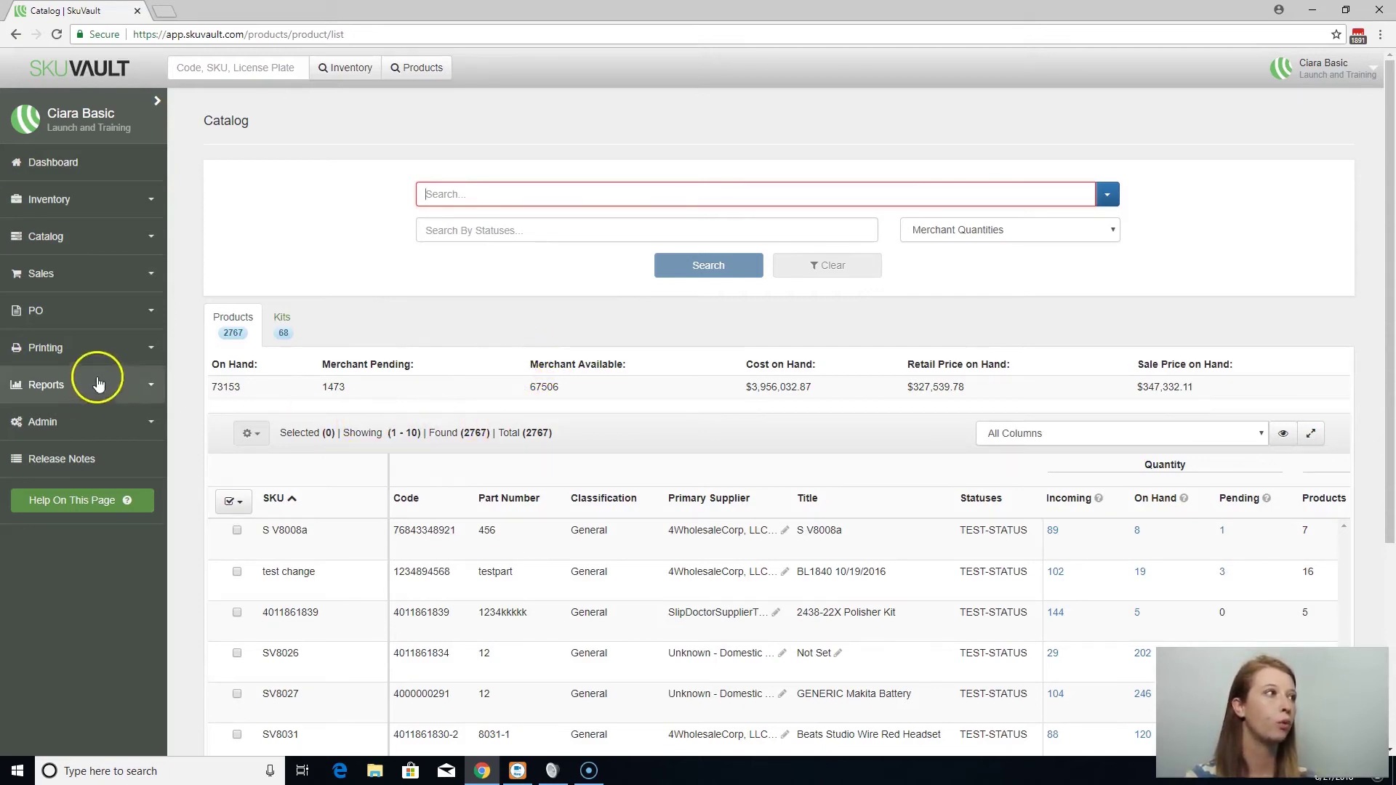
pyautogui.scroll(-4, 408, 604)
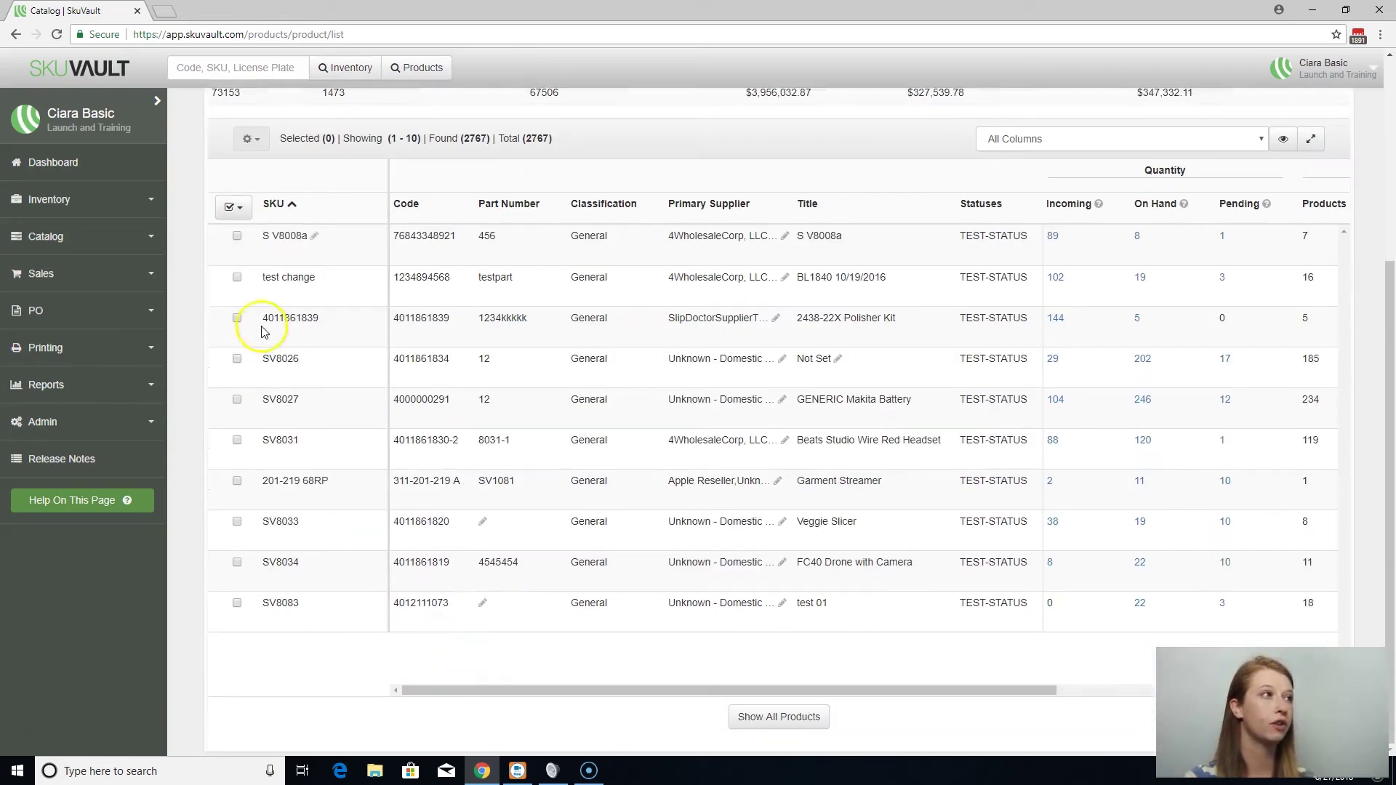
# - Open the Create Product form in a separate browser tab and switch to it
pyautogui.click(104, 247)
pyautogui.click(69, 333)
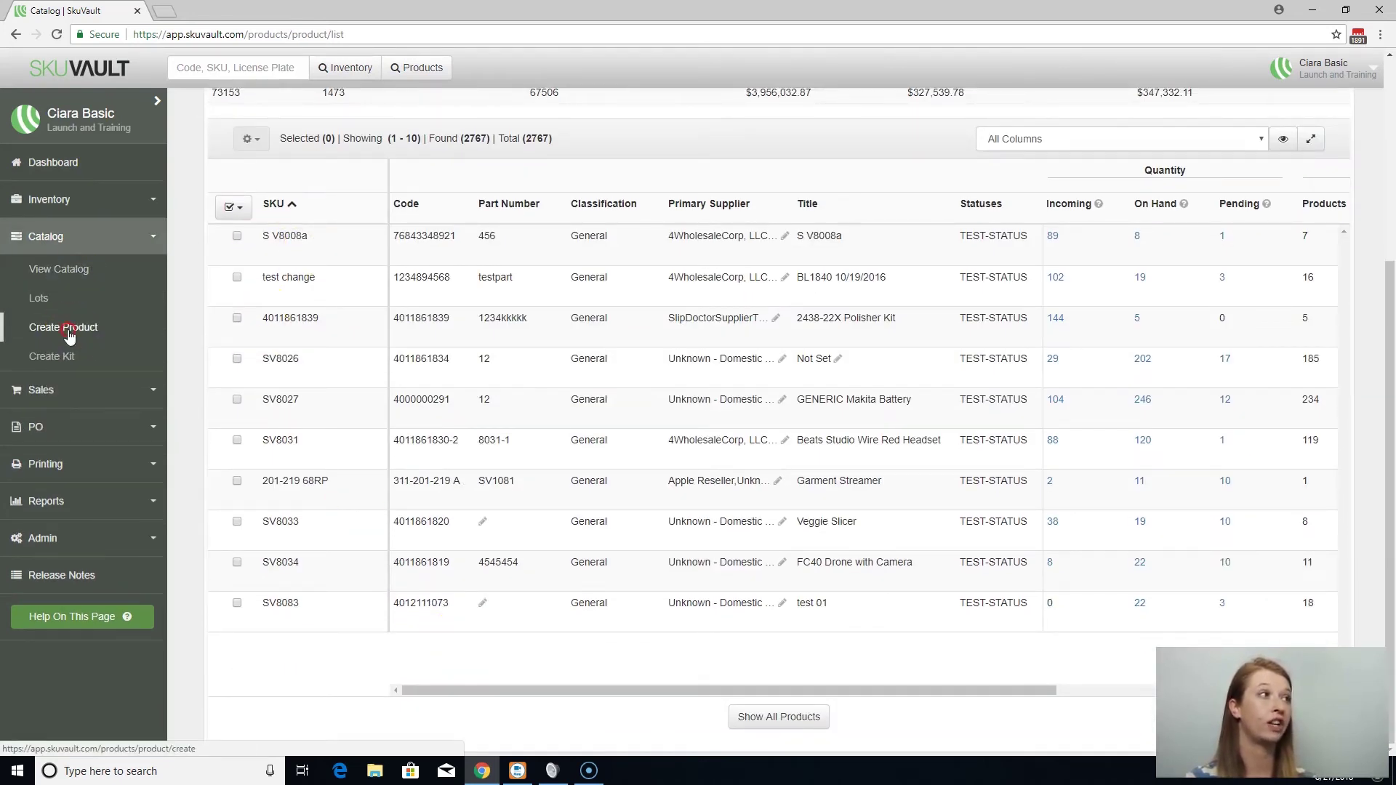
pyautogui.click(207, 10)
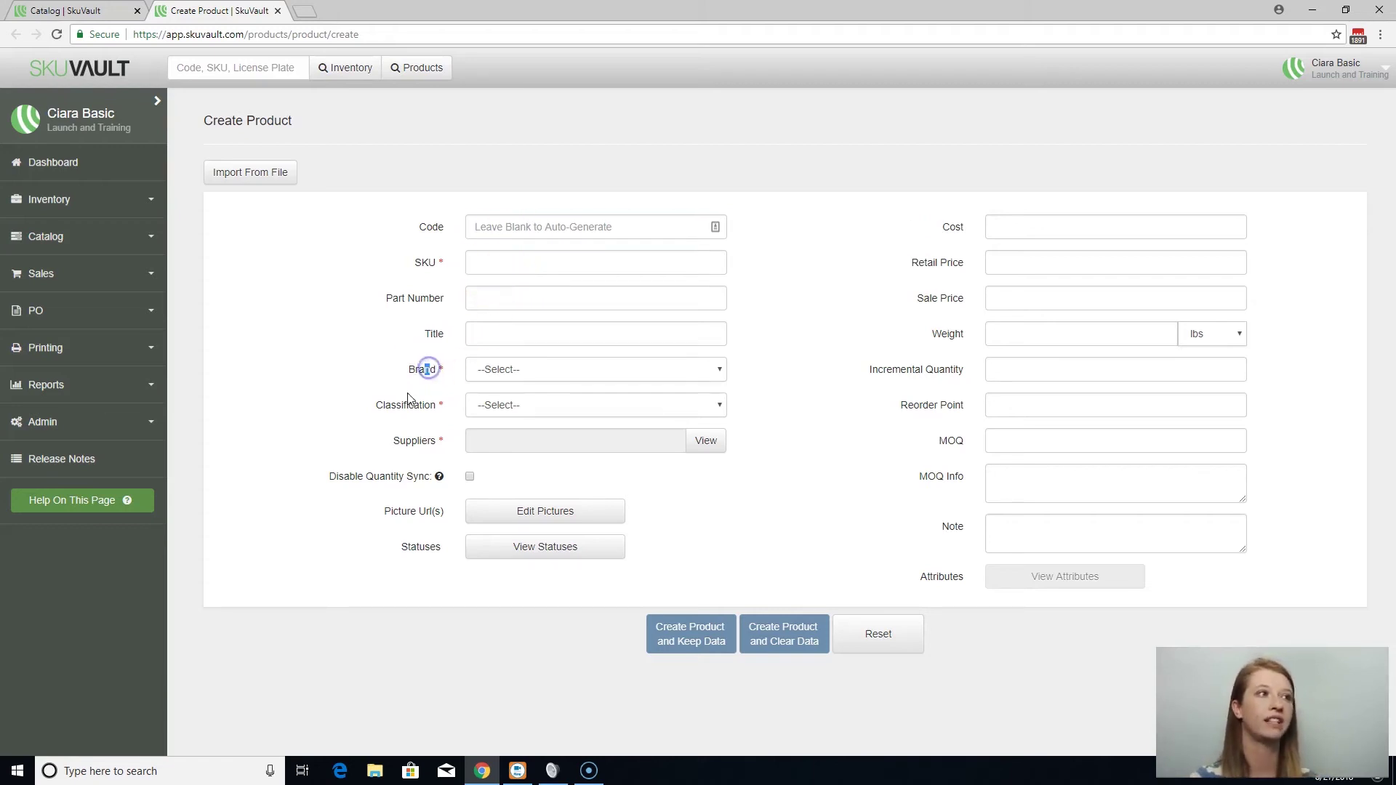
# - Examine the Suppliers, Code, SKU, Part Number and Title fields of the Create Product form
pyautogui.moveTo(405, 441); pyautogui.dragTo(436, 442)
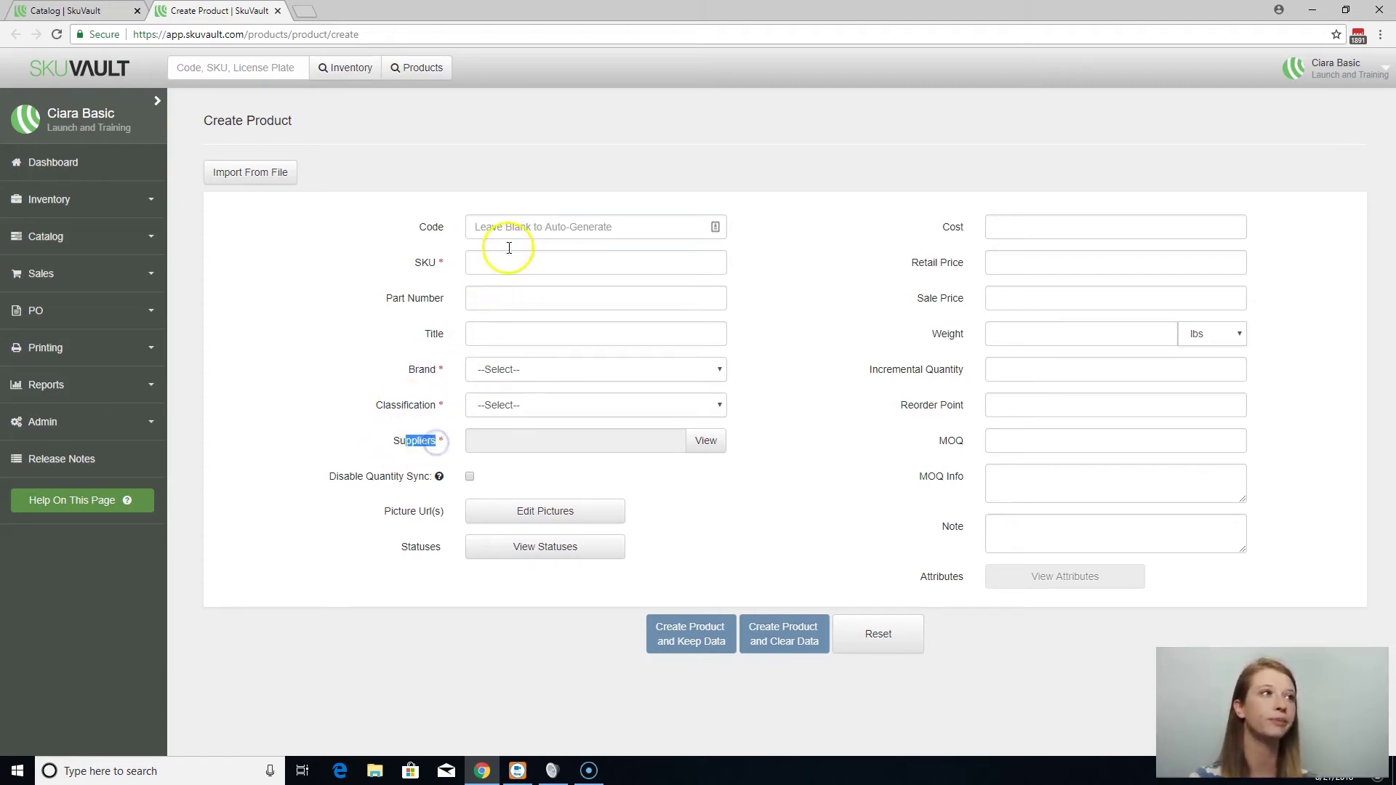
pyautogui.click(518, 224)
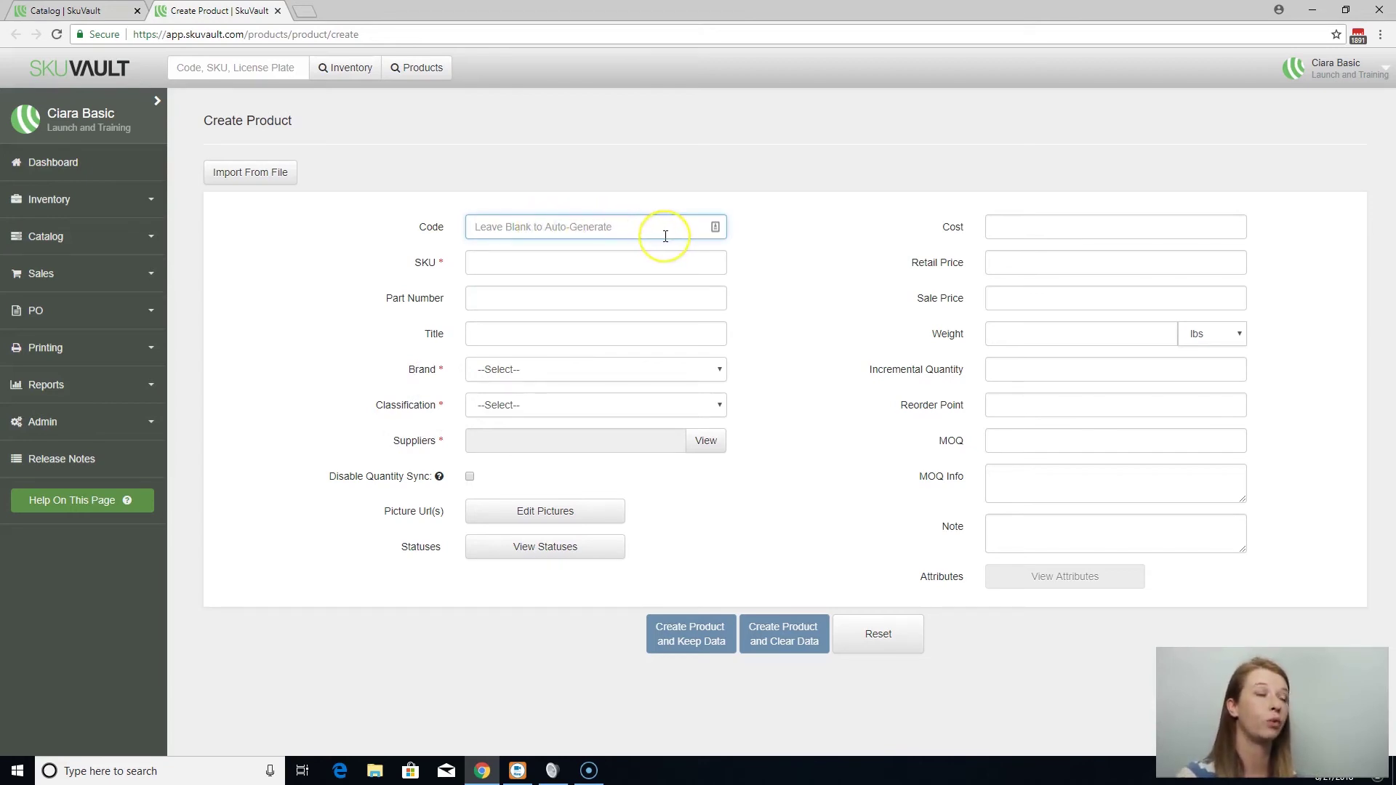
pyautogui.doubleClick(425, 263)
pyautogui.click(499, 259)
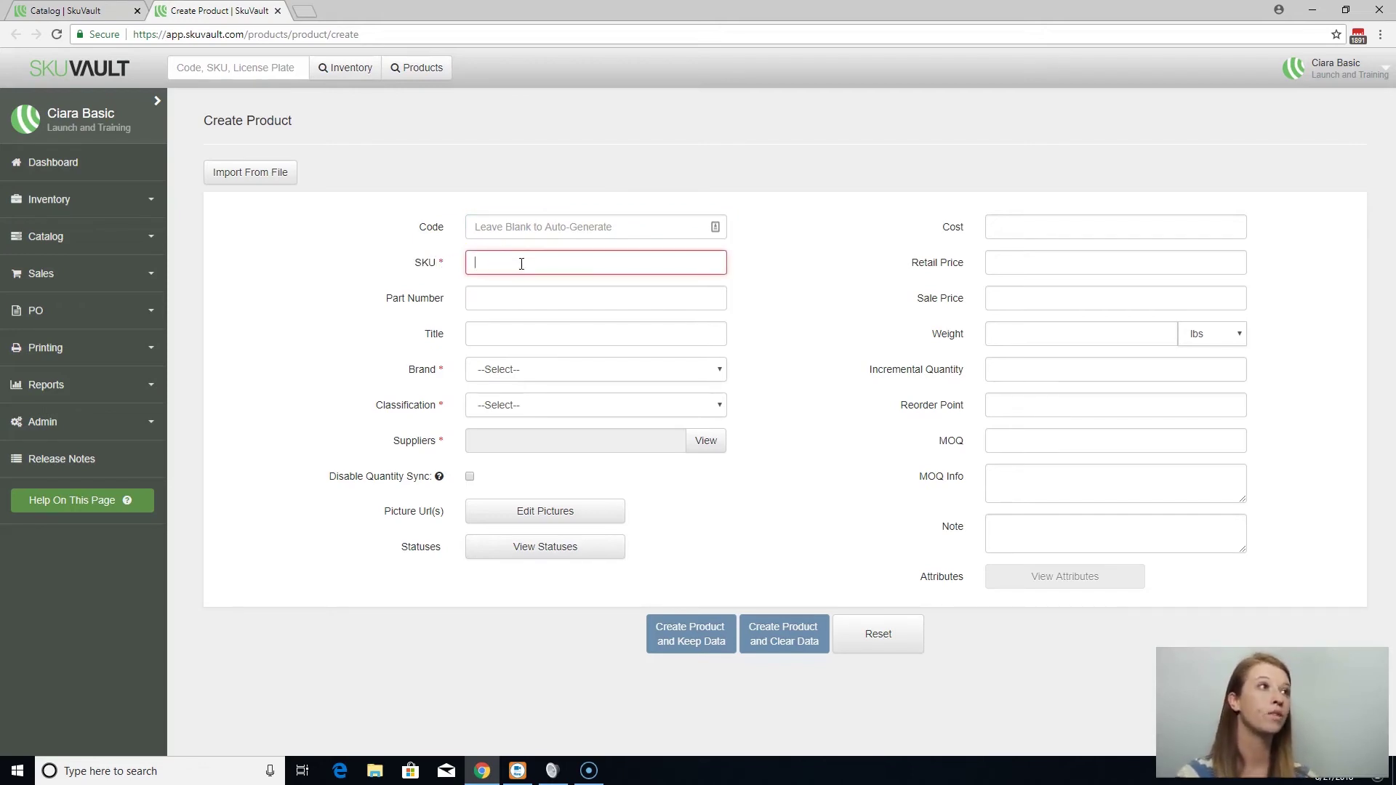
pyautogui.moveTo(374, 299); pyautogui.dragTo(445, 298)
pyautogui.click(486, 296)
pyautogui.moveTo(423, 333); pyautogui.dragTo(446, 333)
pyautogui.click(536, 334)
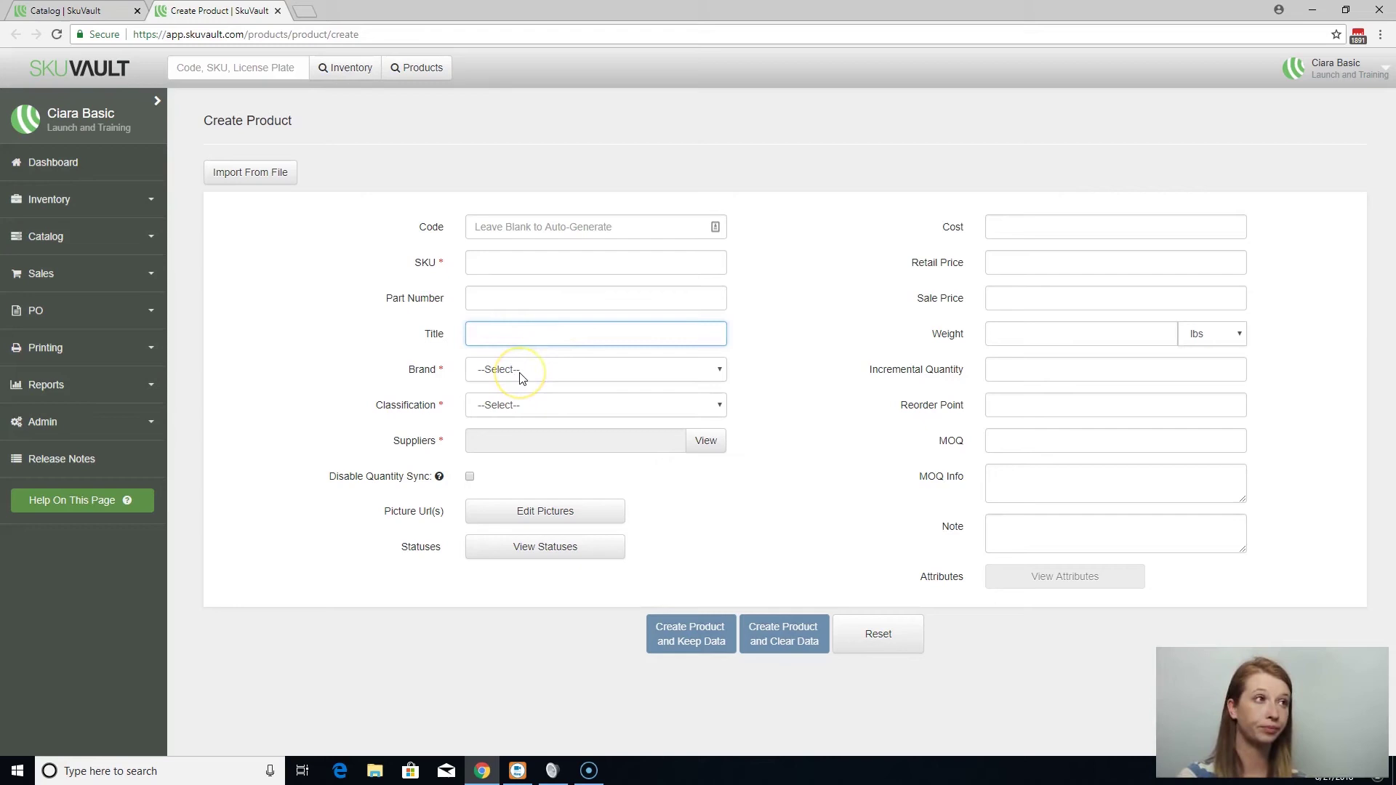
# - Look through the available brand and classification options for the product without choosing any
pyautogui.click(521, 373)
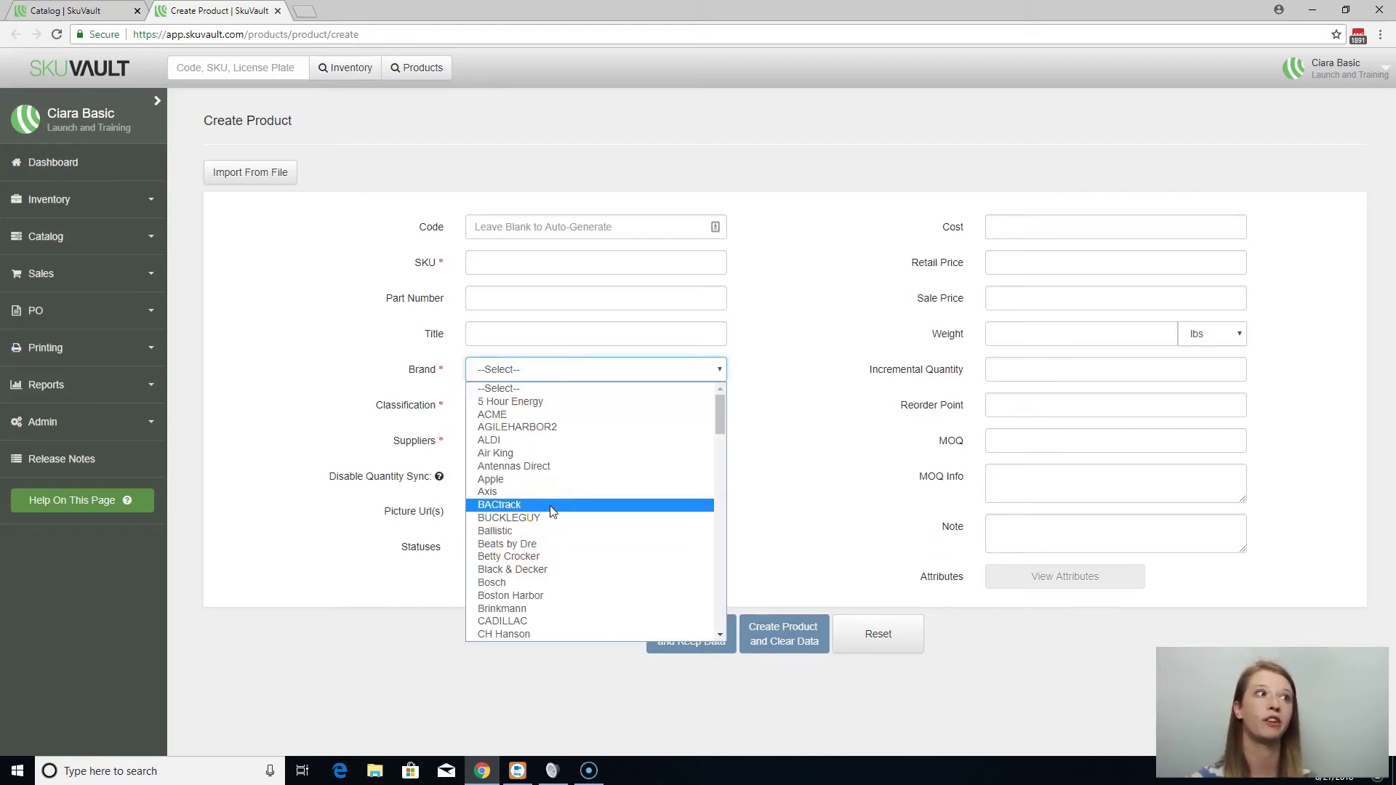
pyautogui.click(352, 408)
pyautogui.click(573, 412)
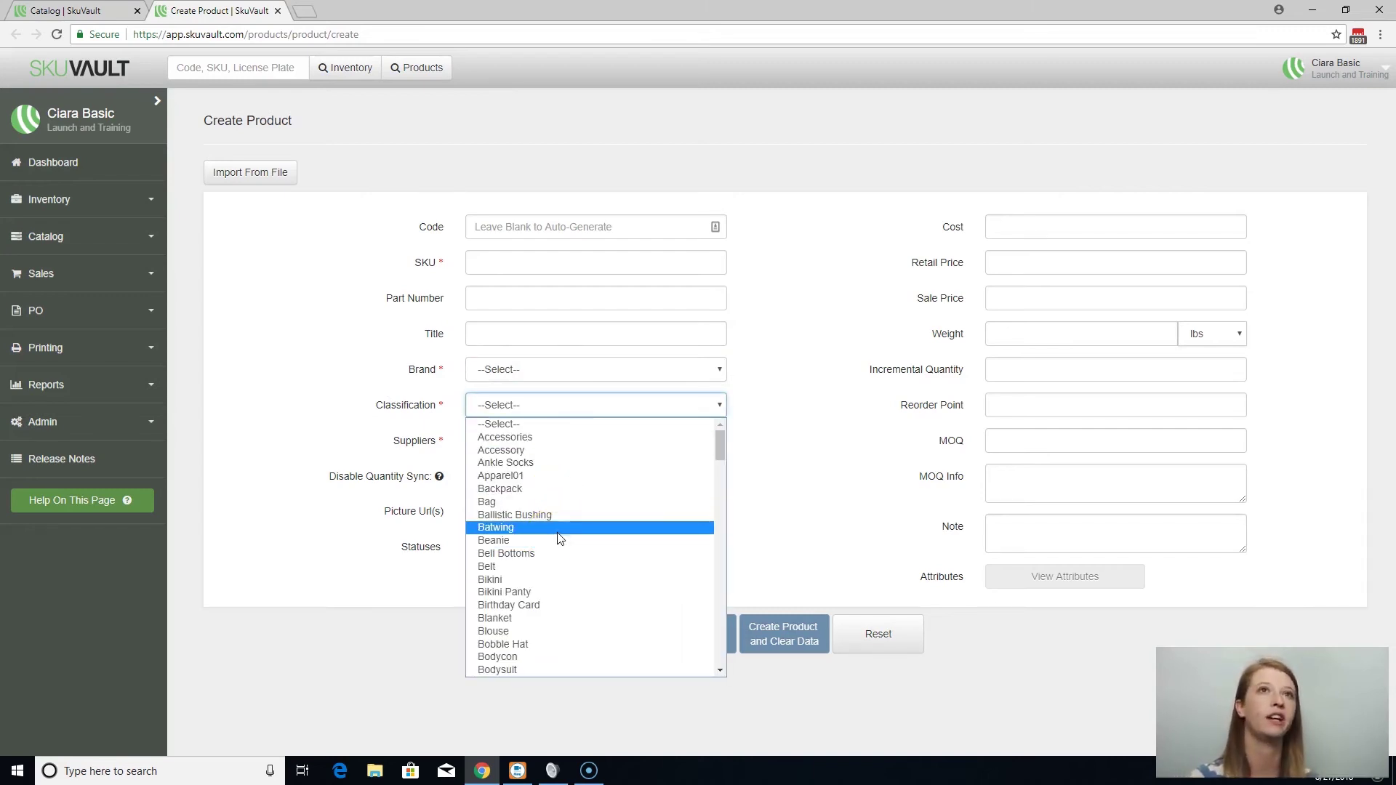
pyautogui.click(374, 431)
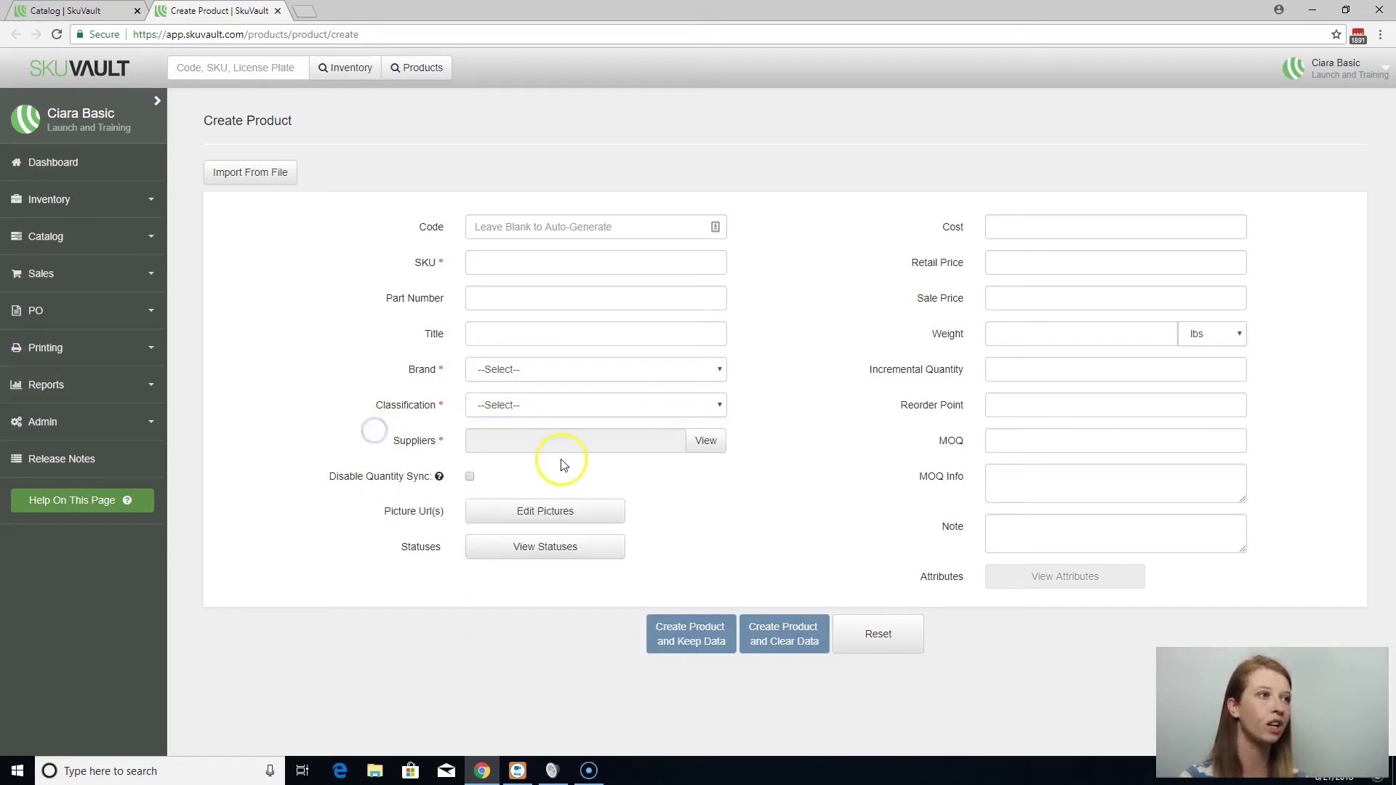
# - Assign 4WholesaleCorp, LLC as the product's supplier
pyautogui.click(703, 443)
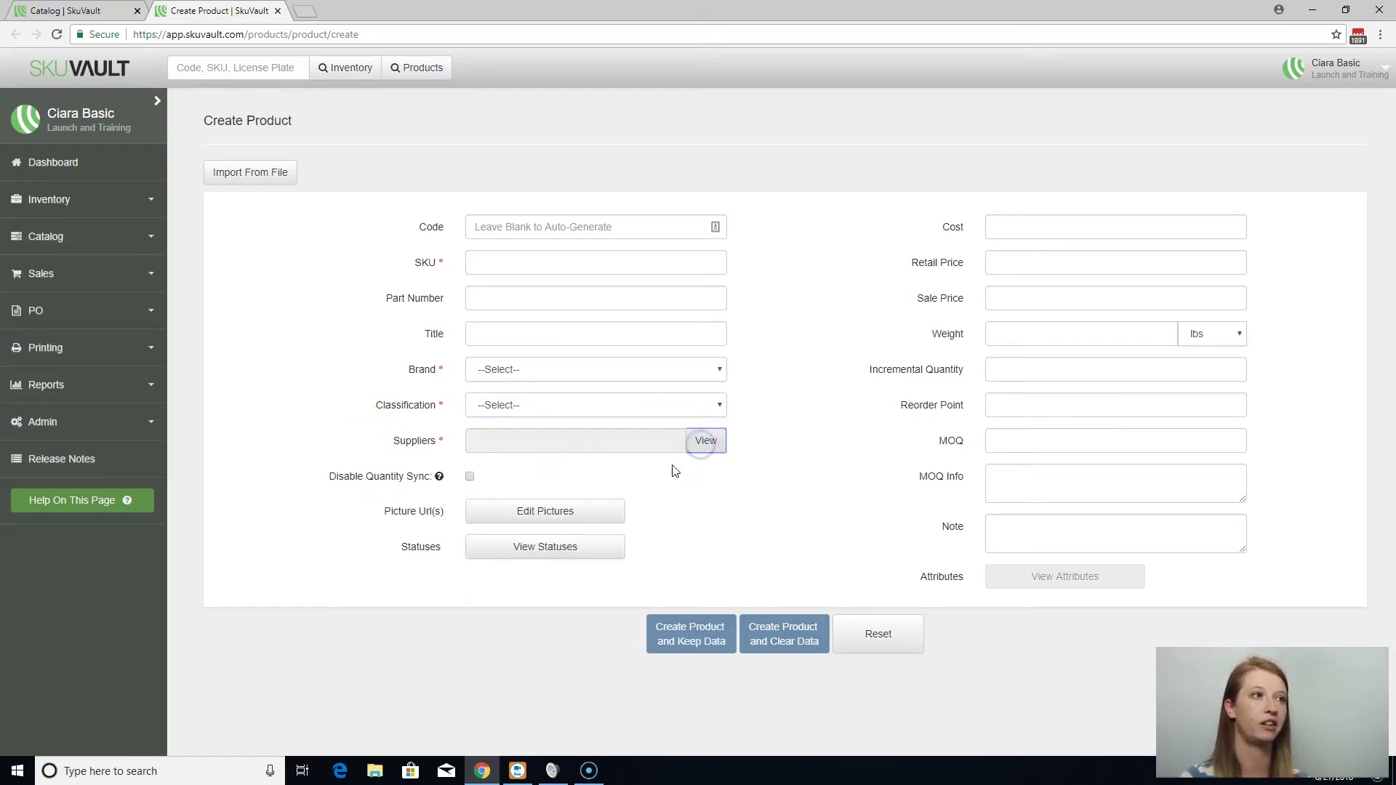
pyautogui.click(777, 180)
pyautogui.click(815, 261)
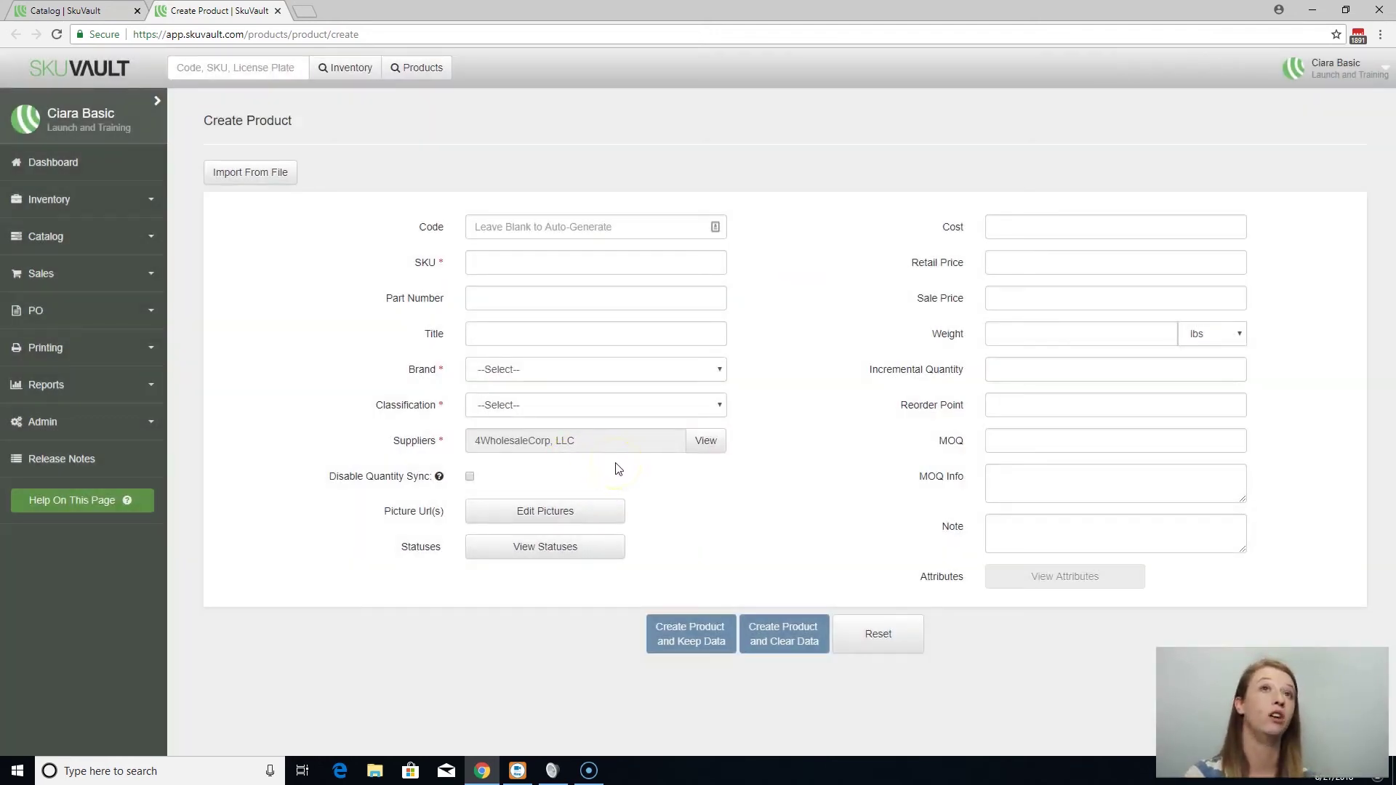
pyautogui.click(542, 419)
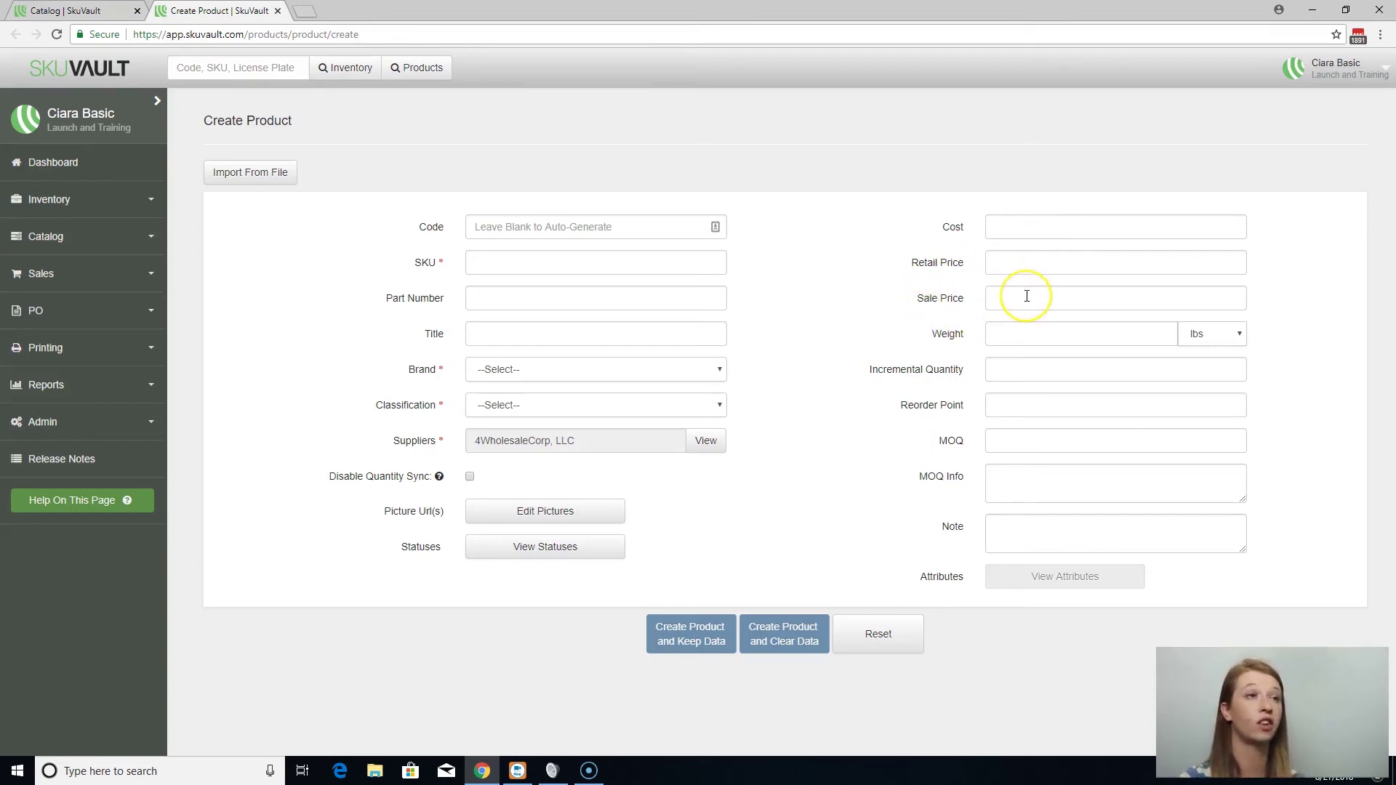
# - Examine the Weight and Incremental Quantity fields of the new product
pyautogui.click(1008, 328)
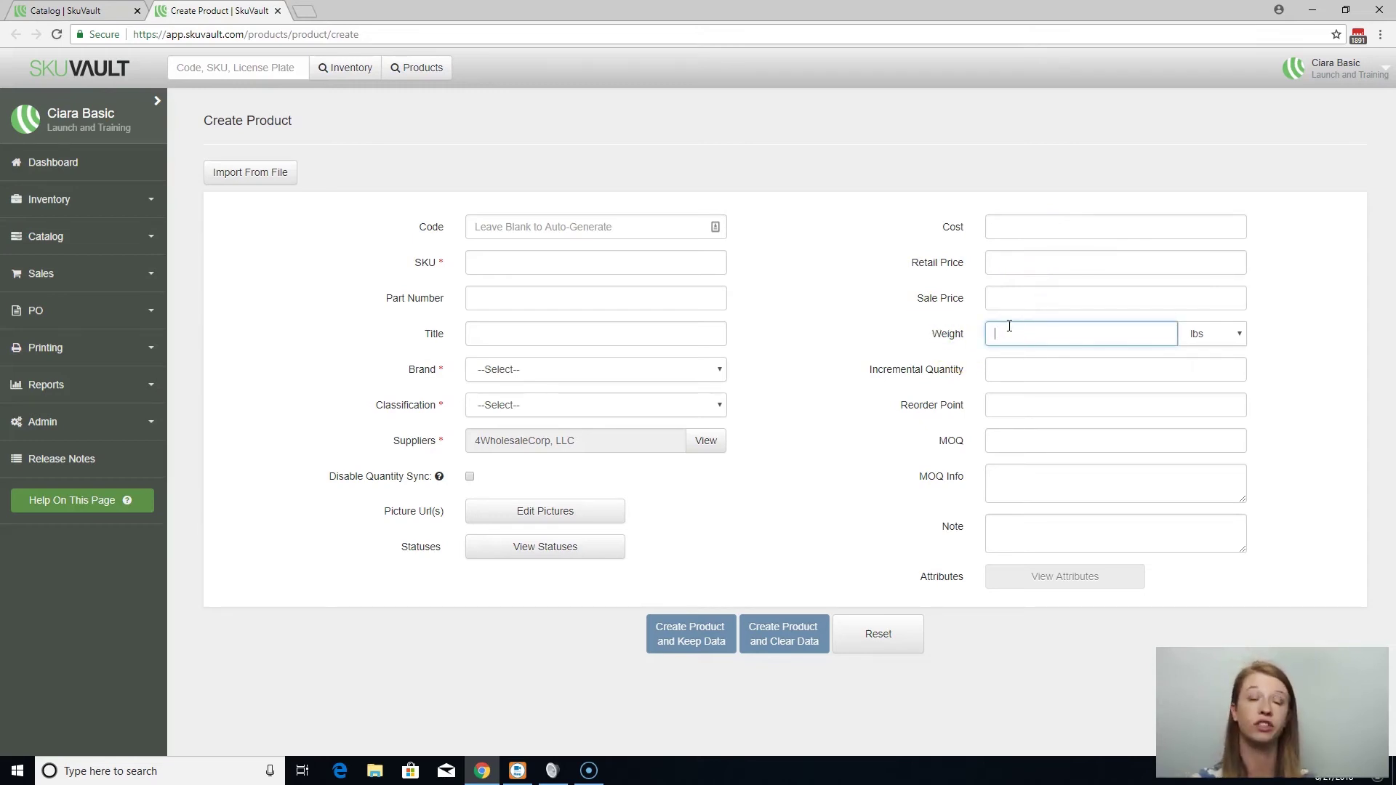
pyautogui.click(1046, 336)
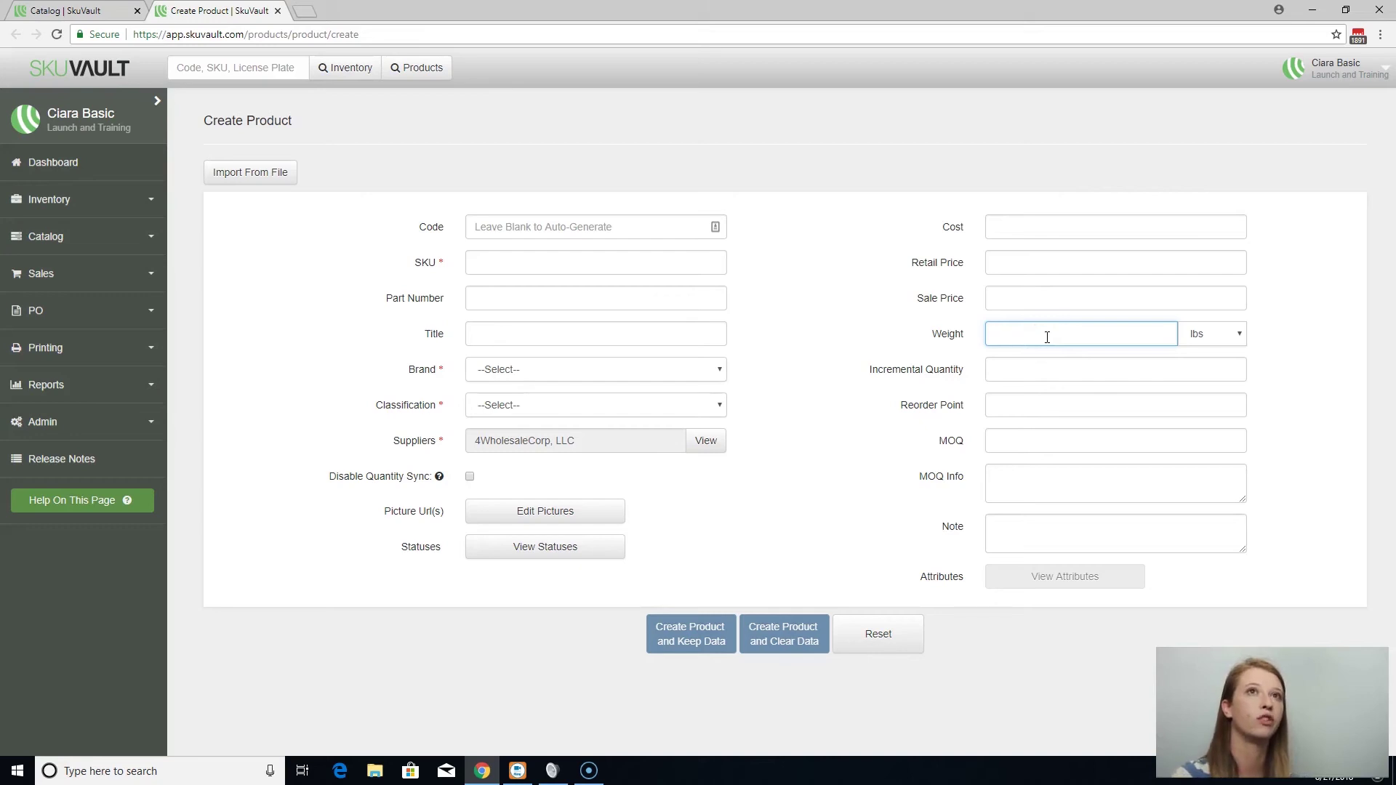
pyautogui.moveTo(873, 370); pyautogui.dragTo(966, 377)
pyautogui.click(971, 384)
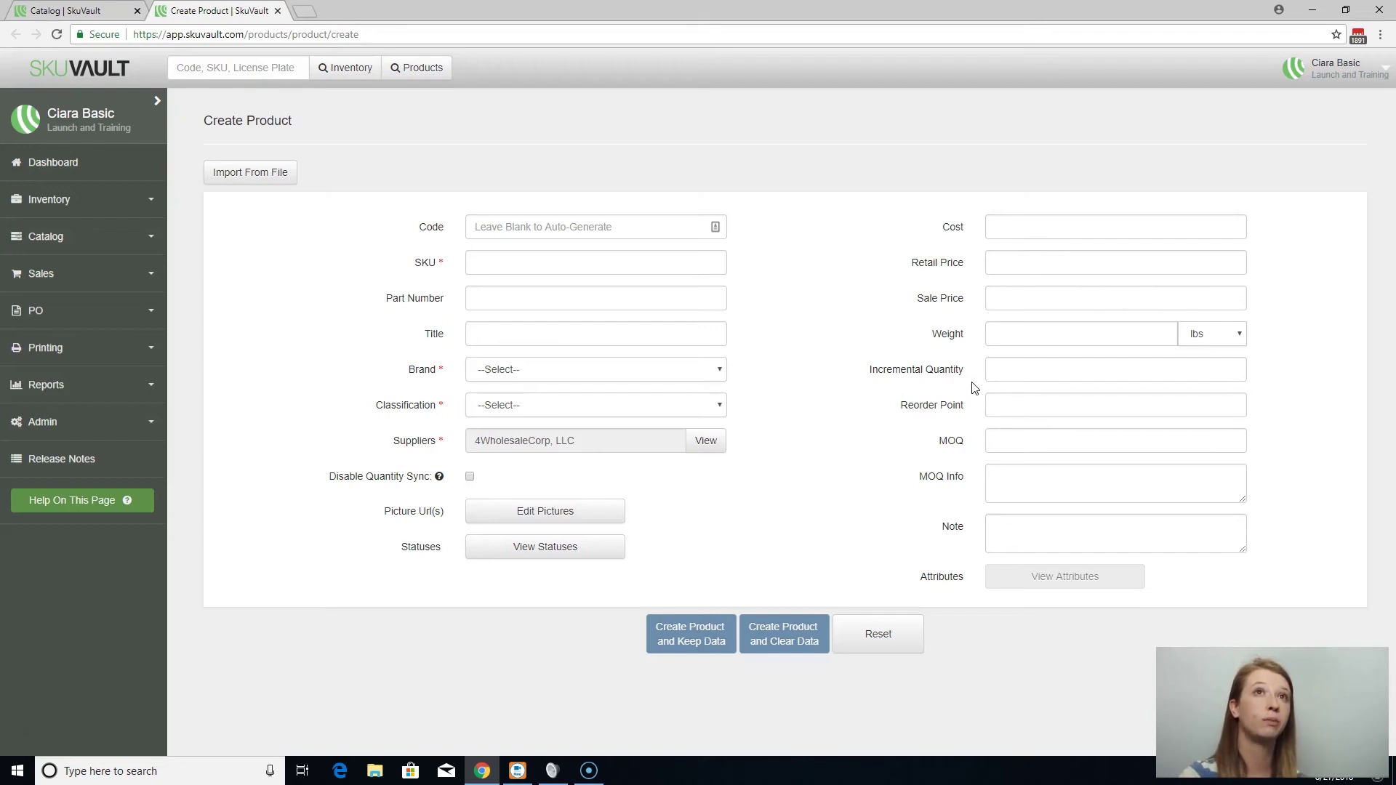
pyautogui.click(1000, 379)
pyautogui.click(1021, 378)
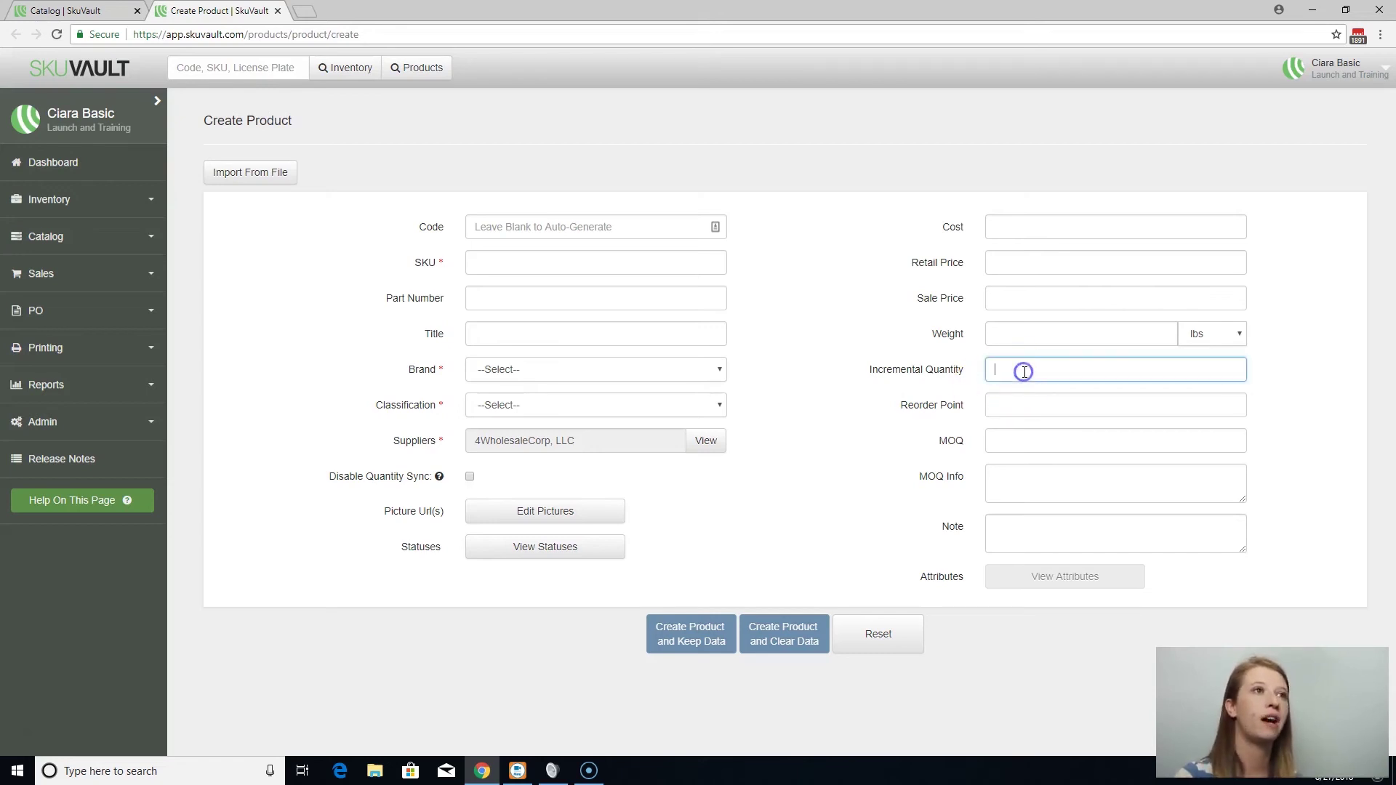
pyautogui.click(1033, 374)
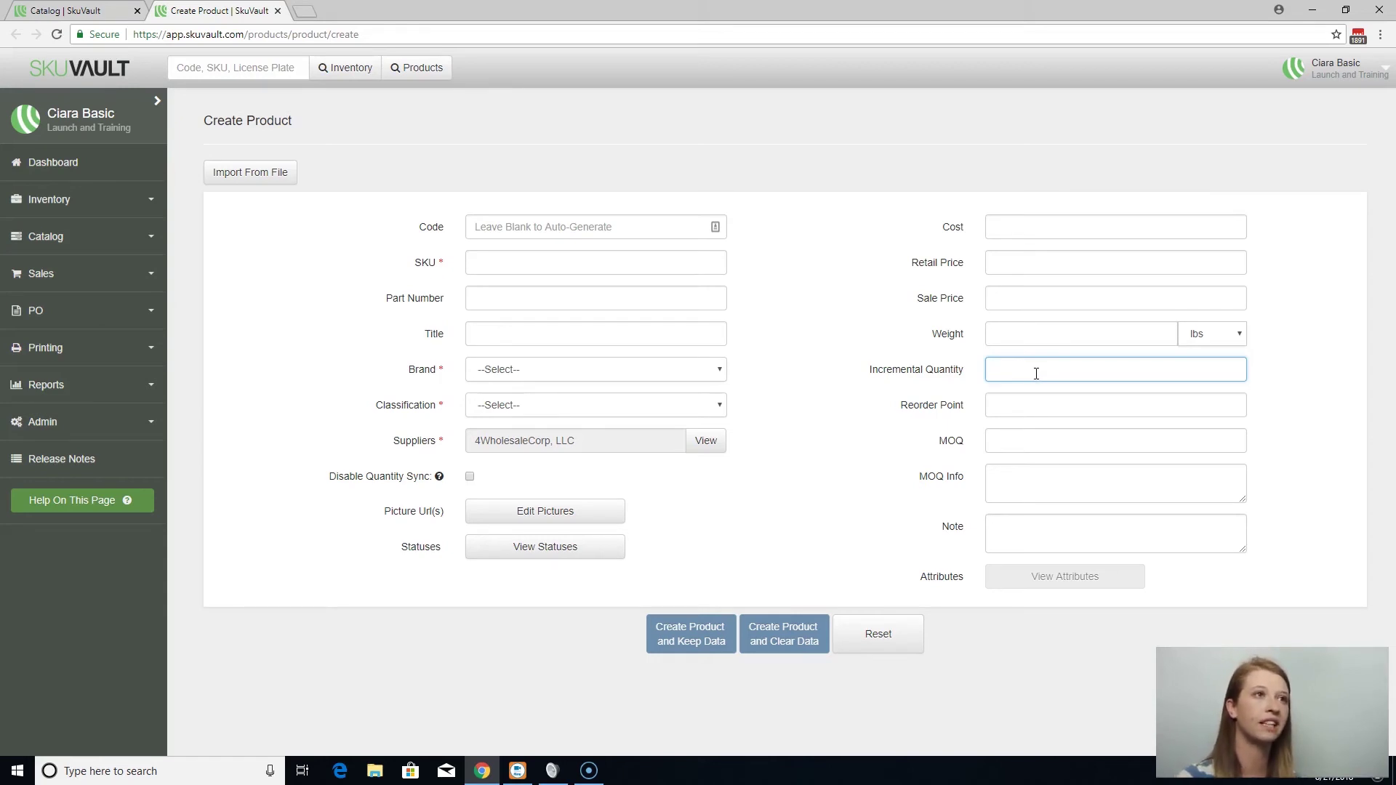
pyautogui.click(1037, 374)
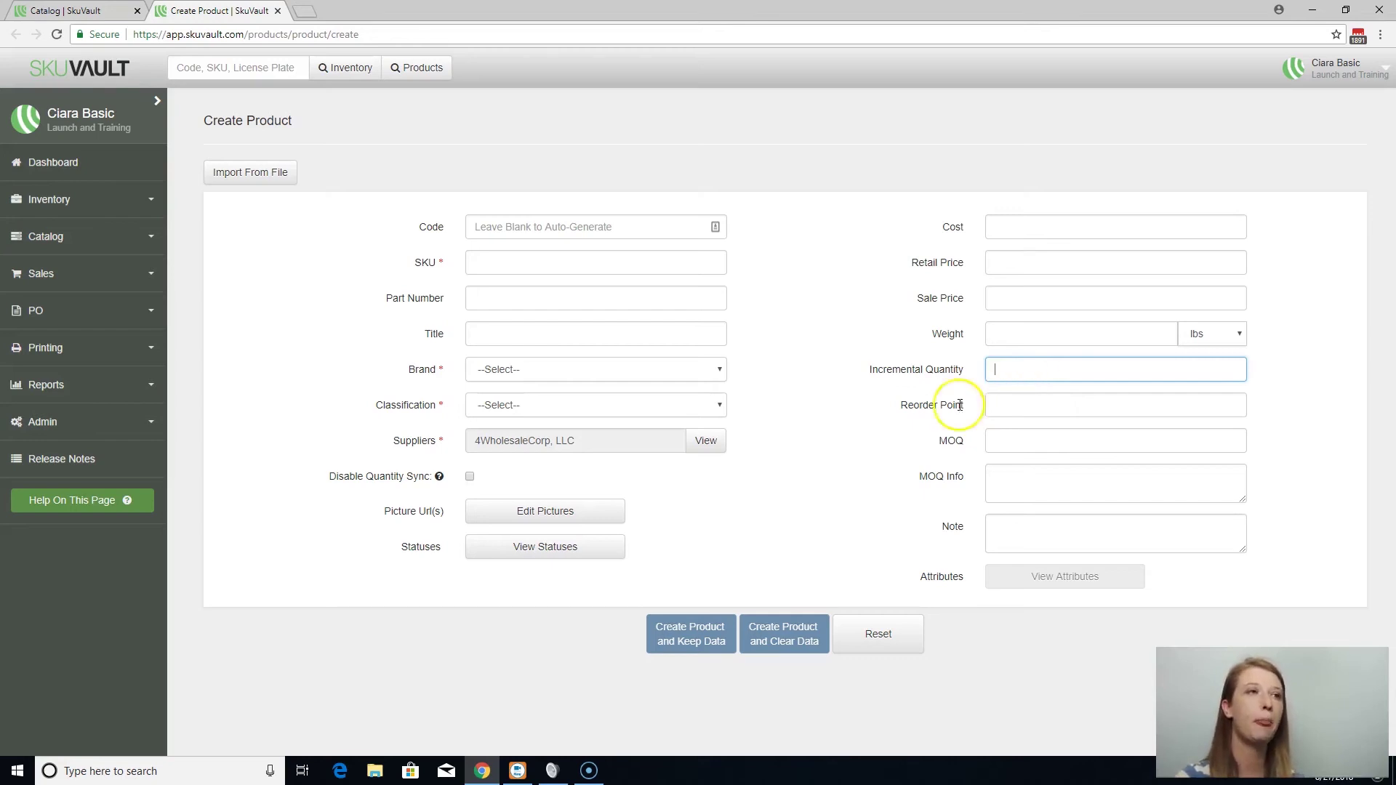
# - Examine the Reorder Point and MOQ fields of the new product
pyautogui.moveTo(896, 408); pyautogui.dragTo(962, 406)
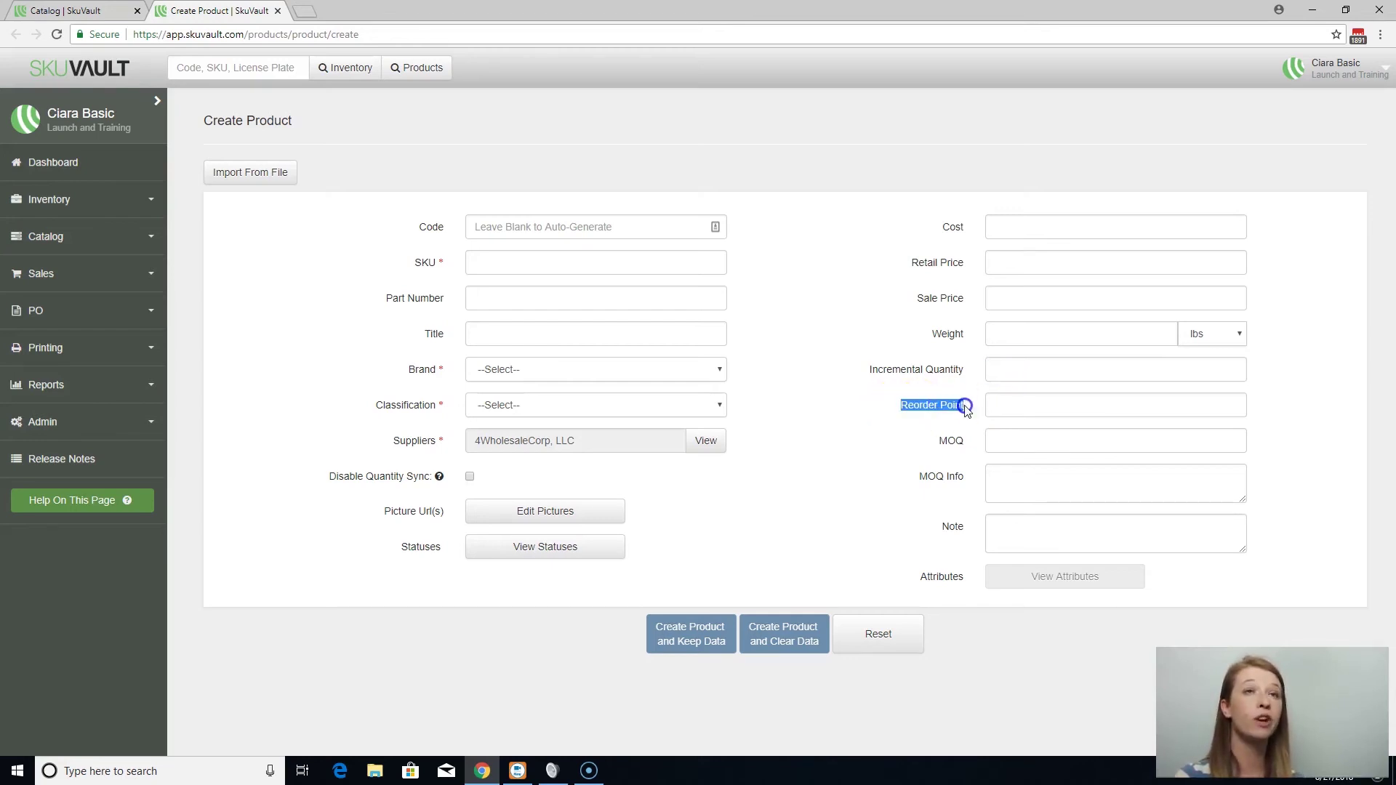
pyautogui.click(977, 411)
pyautogui.click(997, 406)
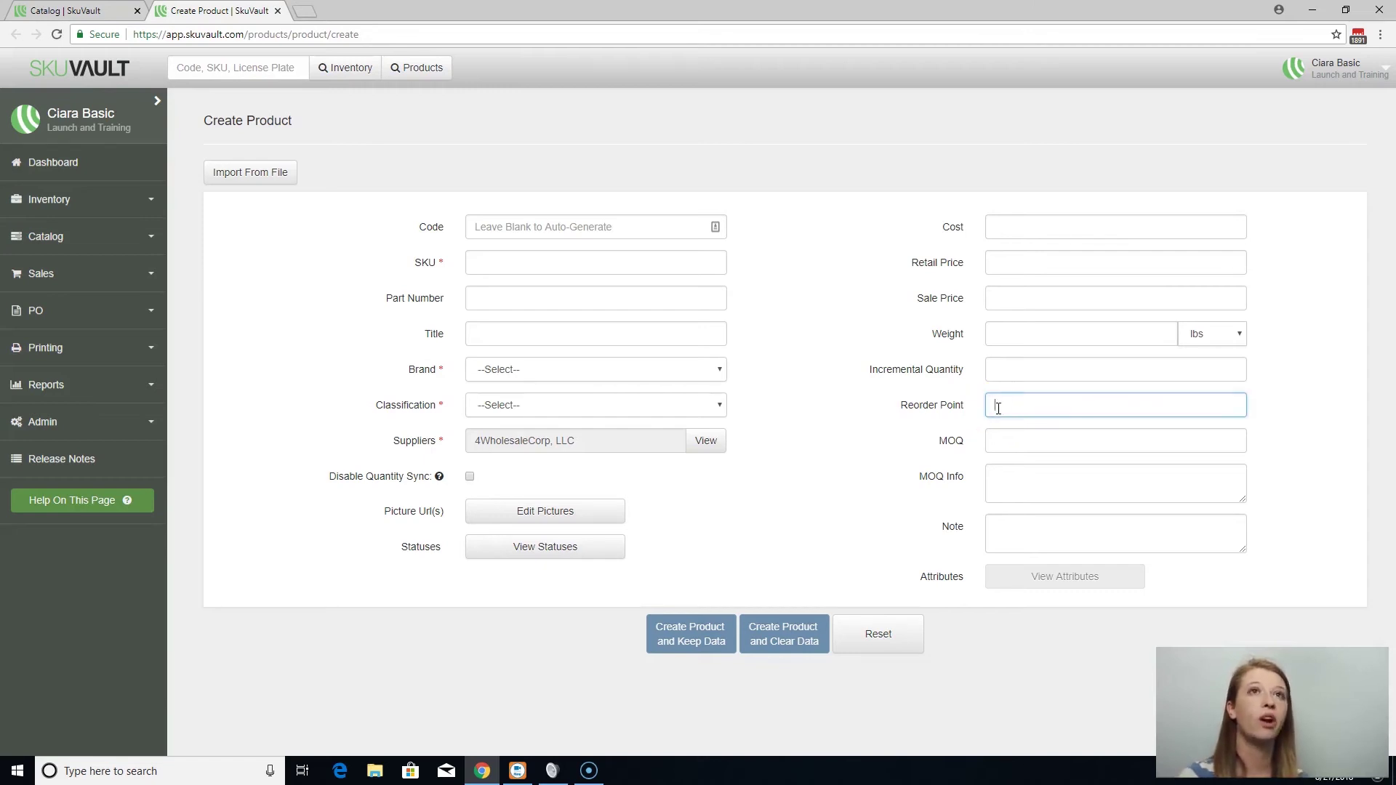
pyautogui.click(998, 405)
pyautogui.click(998, 405)
pyautogui.click(1007, 412)
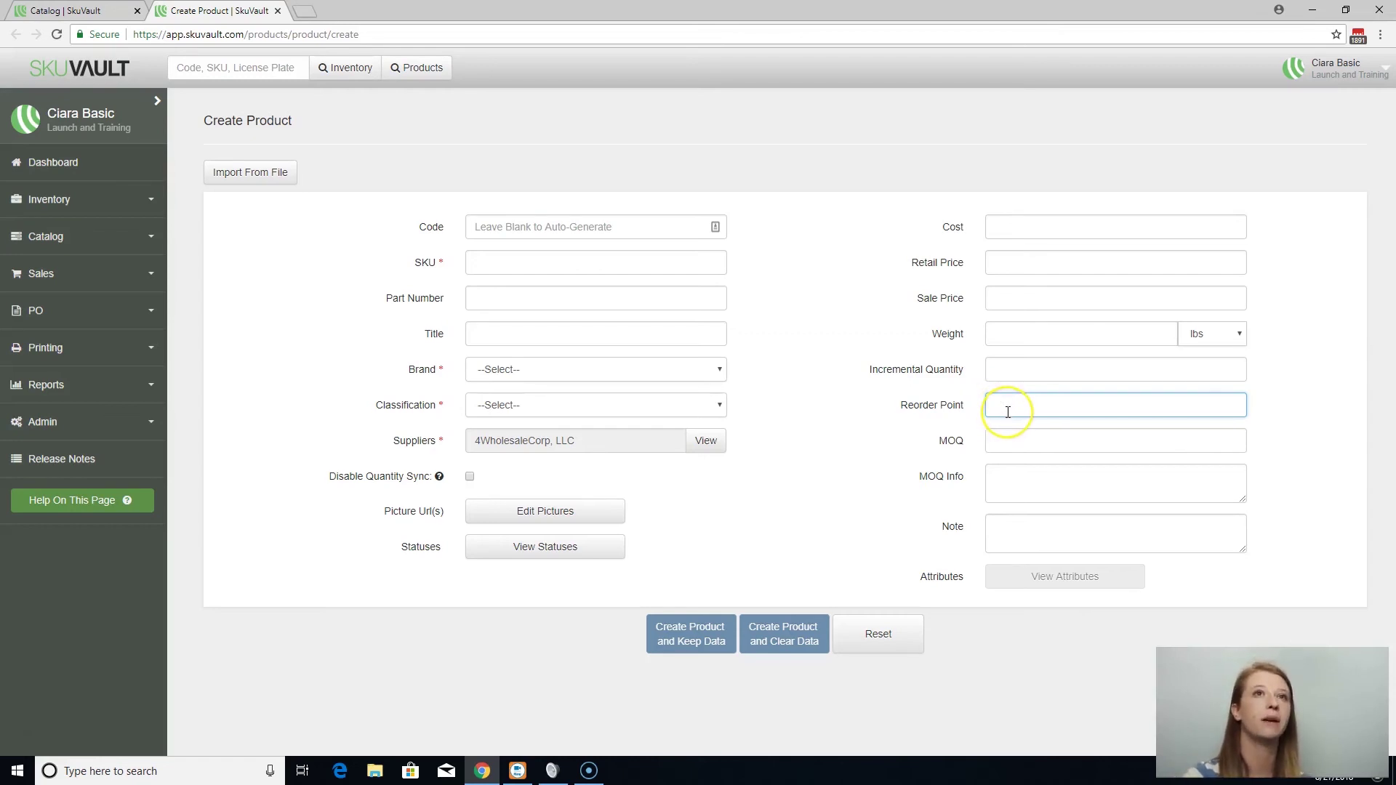
pyautogui.click(1015, 409)
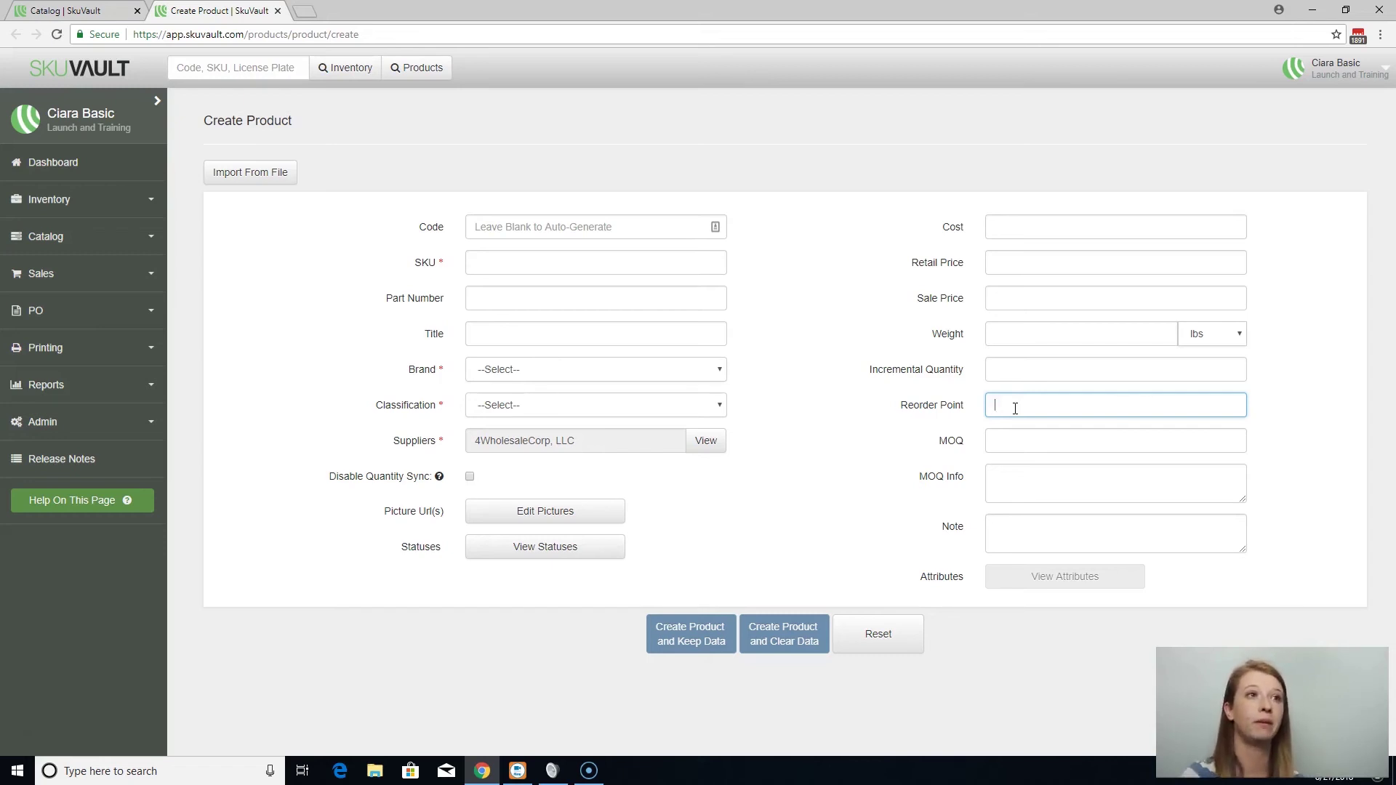
pyautogui.click(1039, 439)
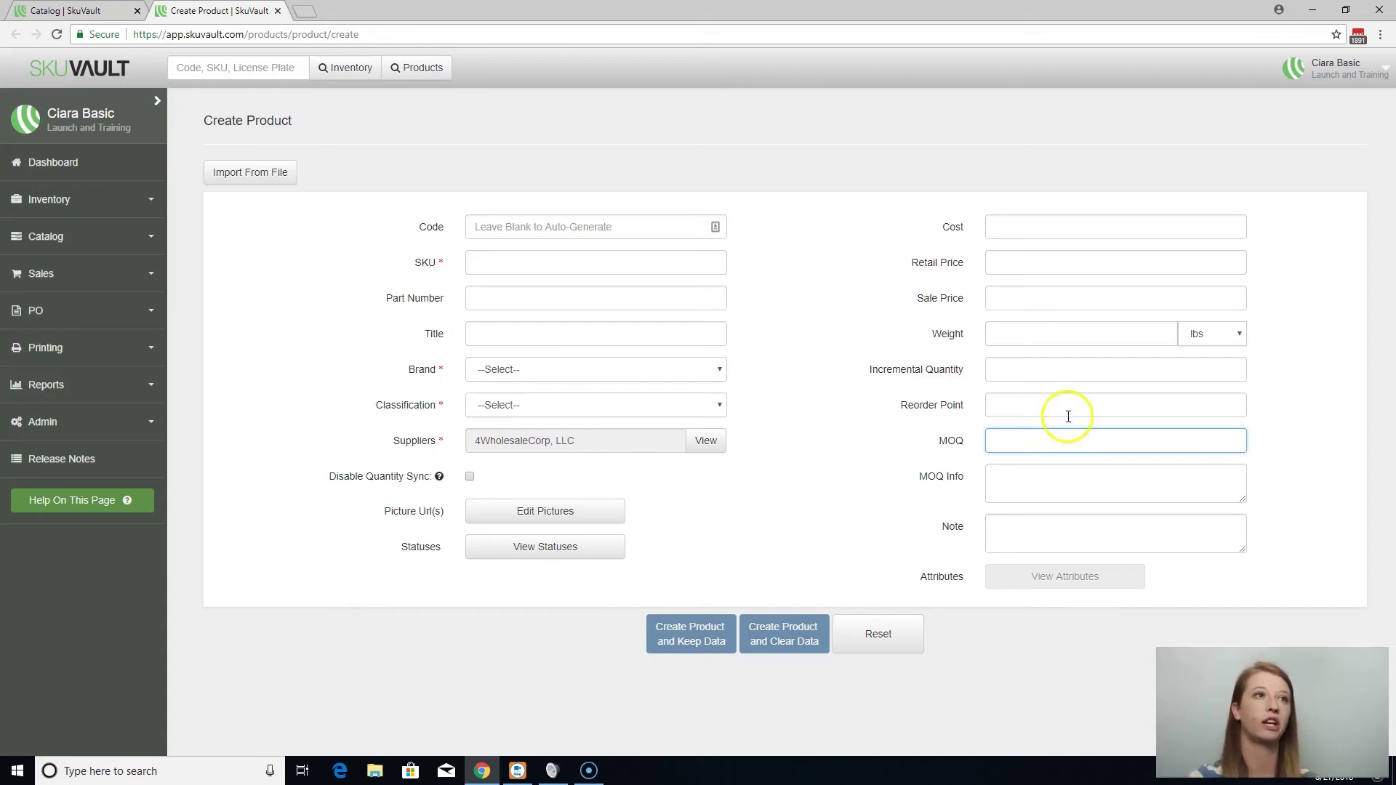
# - Set the new product's Incremental Quantity to 3 and its MOQ to 5, leaving MOQ Info and Note empty
pyautogui.click(1037, 374)
pyautogui.write('3')
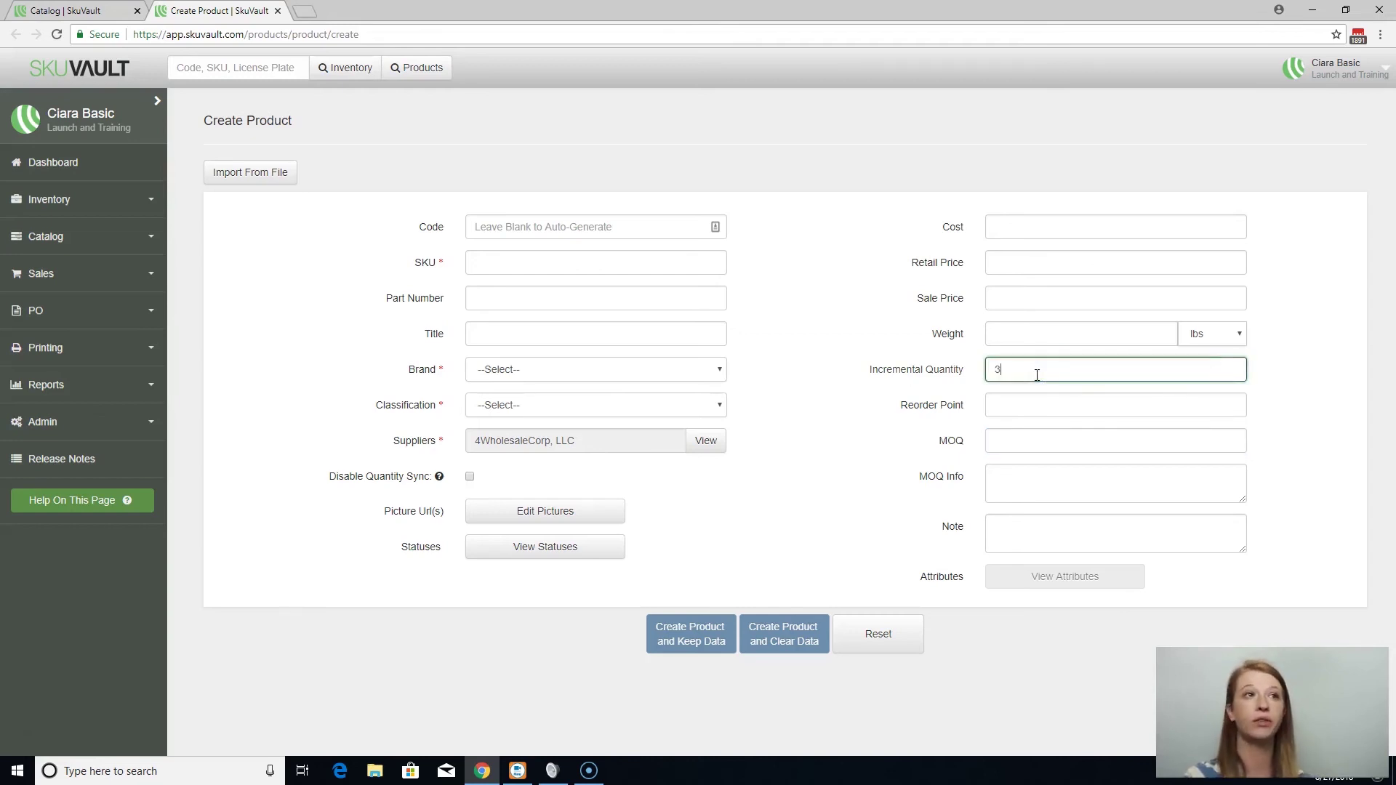
pyautogui.click(1036, 440)
pyautogui.write('5')
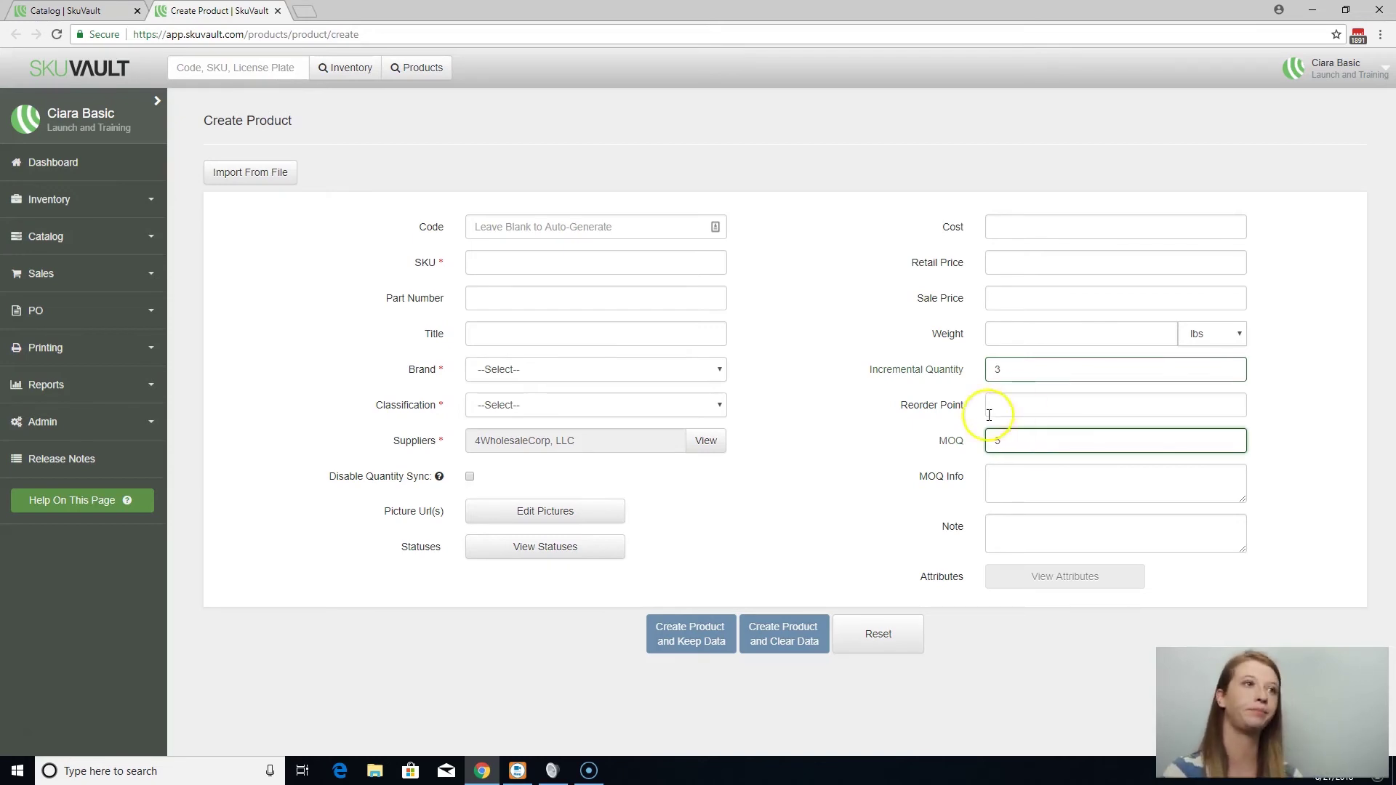
pyautogui.click(1030, 488)
pyautogui.click(1067, 528)
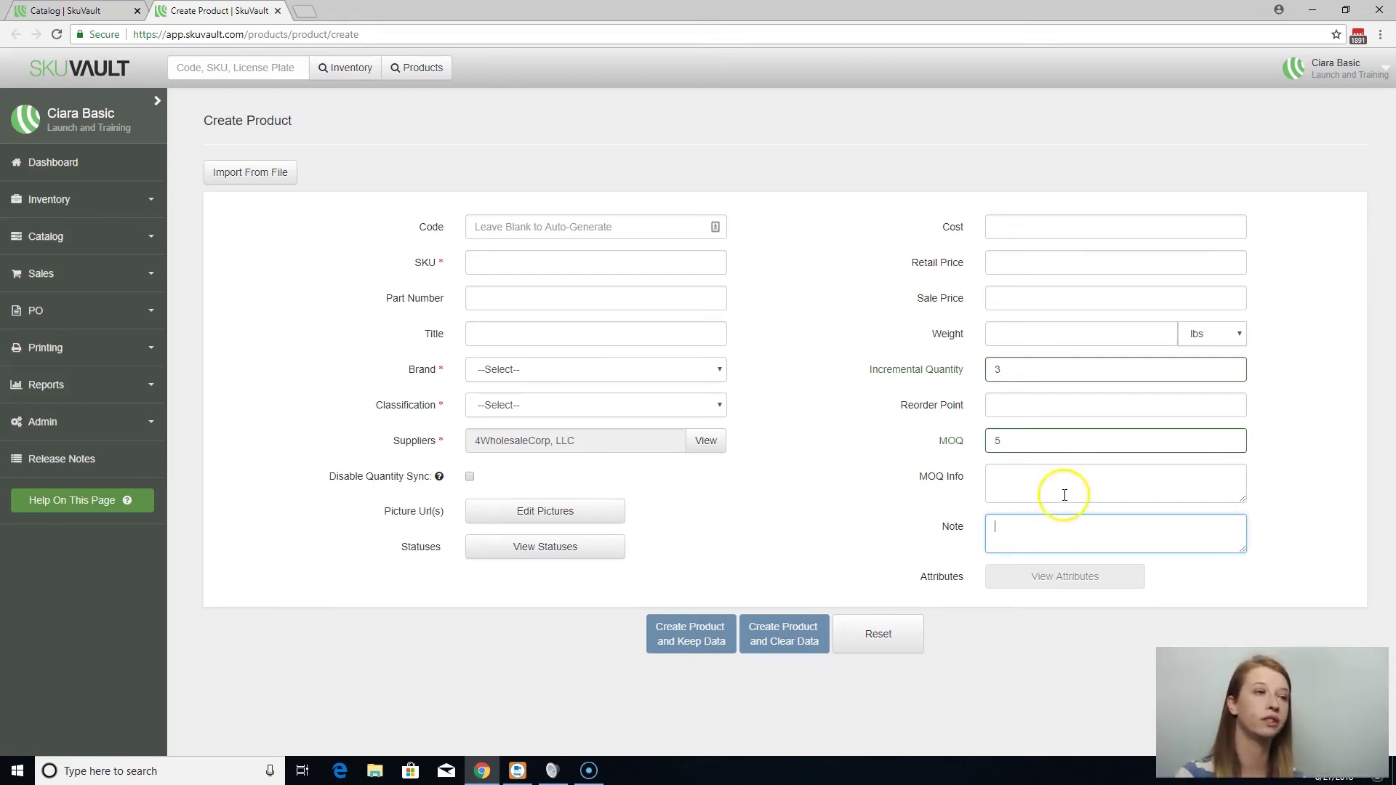
# - Open the import page for creating new products from a file
pyautogui.click(109, 425)
pyautogui.scroll(-3, 71, 536)
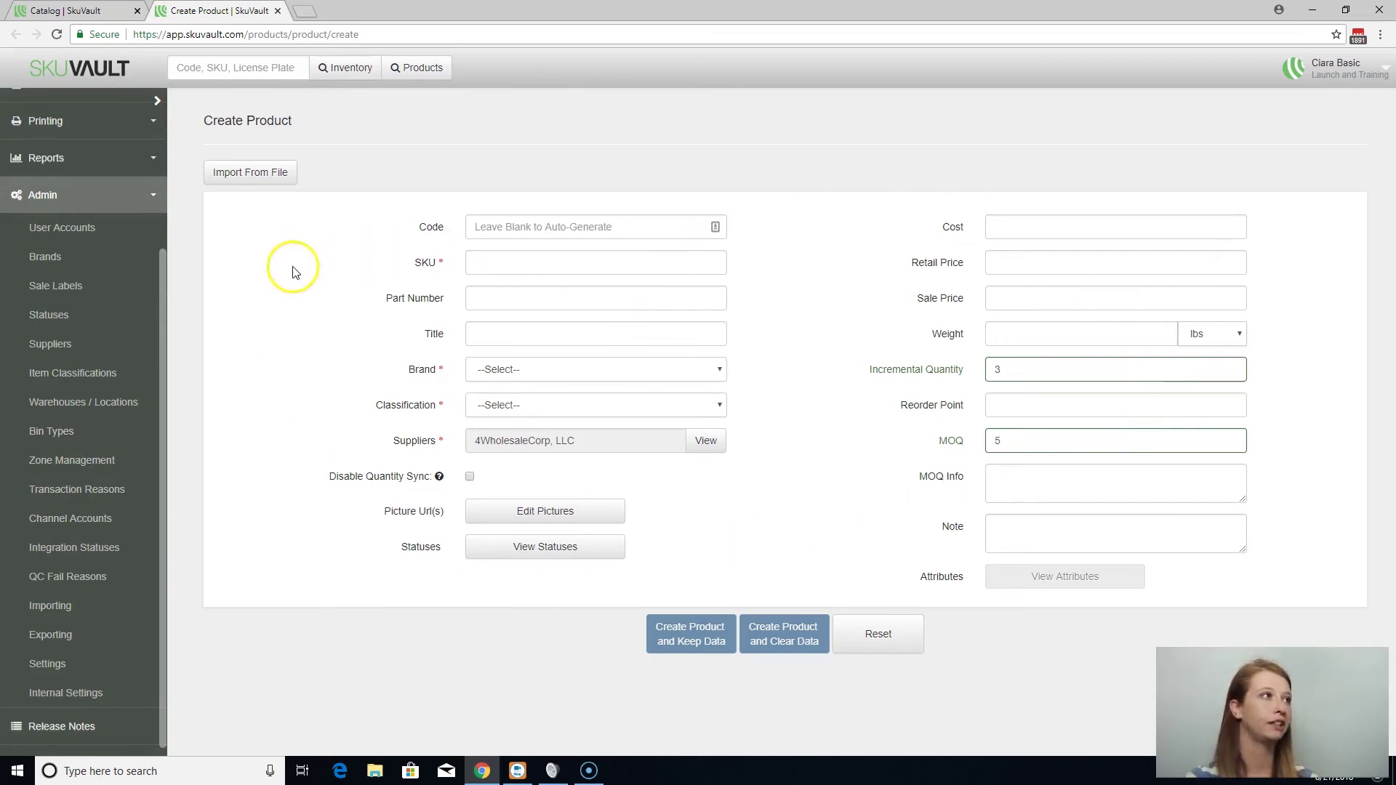
pyautogui.click(66, 609)
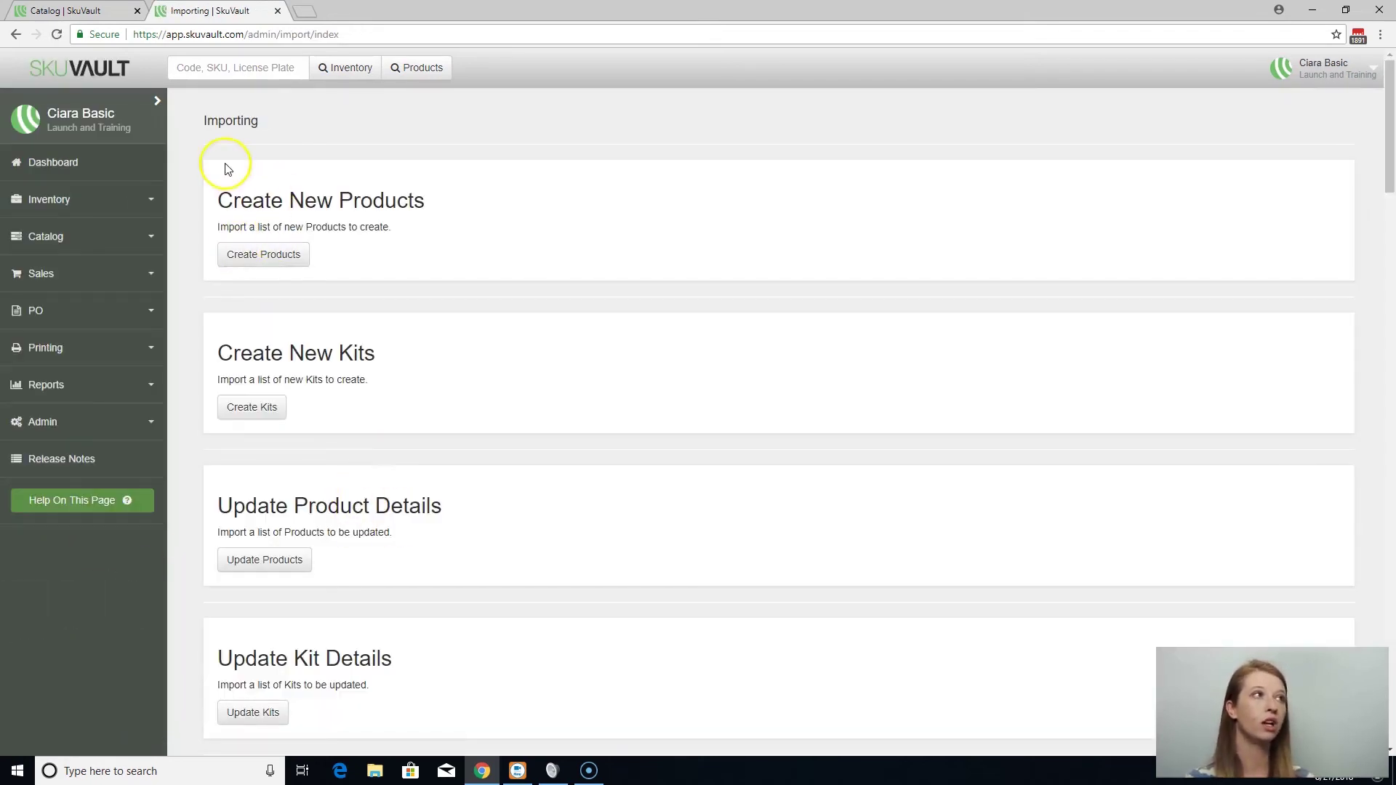
pyautogui.click(232, 254)
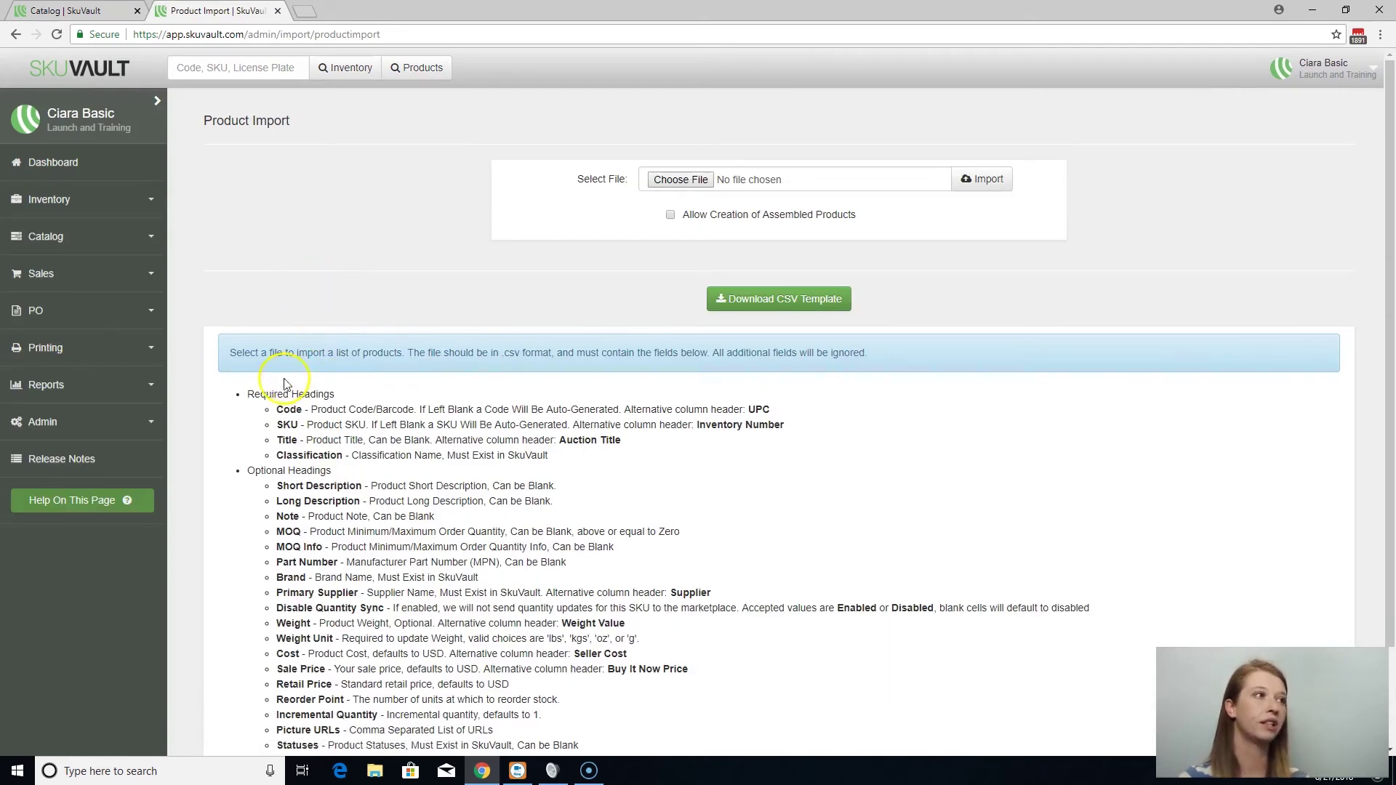
# - Examine the required and optional headings for the product import file, including the descriptions and Statuses
pyautogui.moveTo(246, 395); pyautogui.dragTo(339, 405)
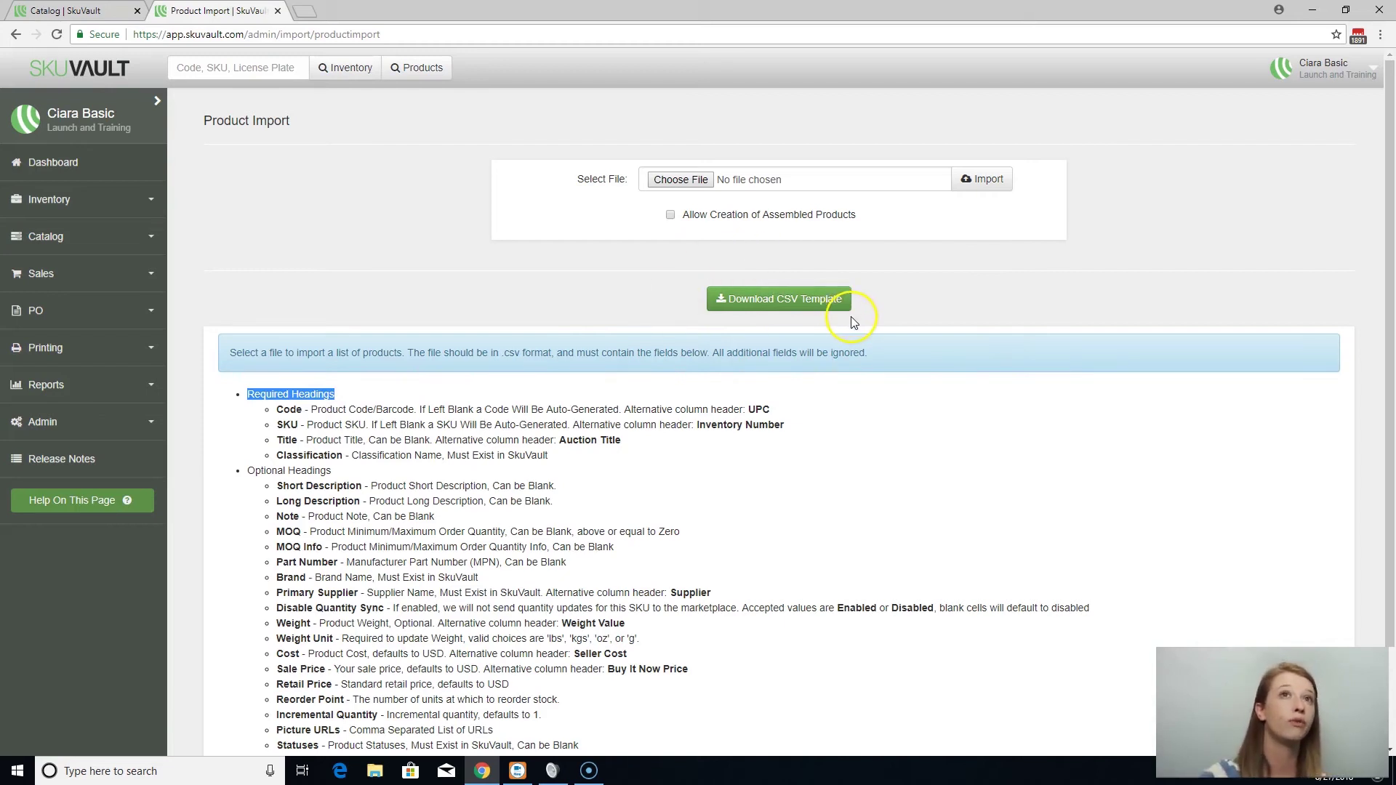
pyautogui.click(281, 405)
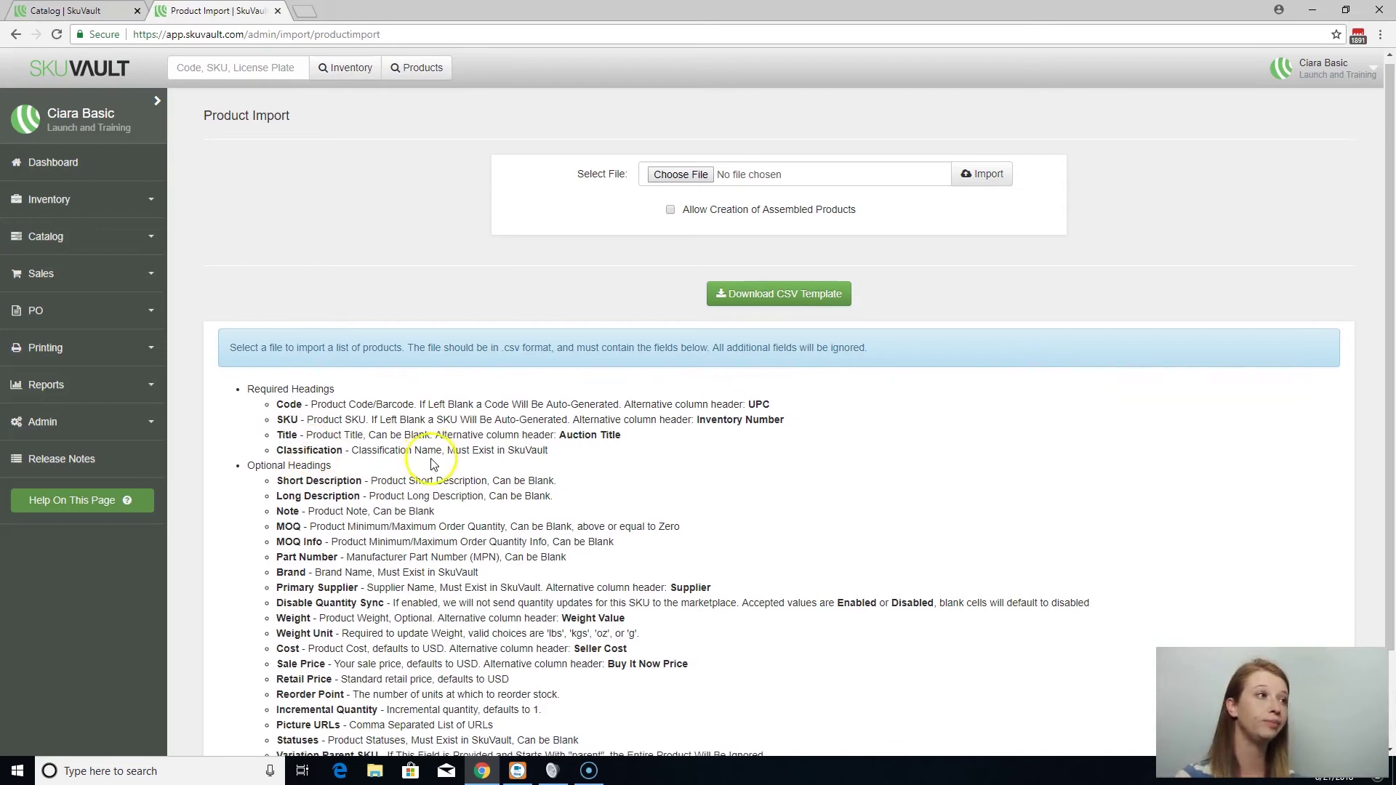
pyautogui.scroll(-2, 433, 461)
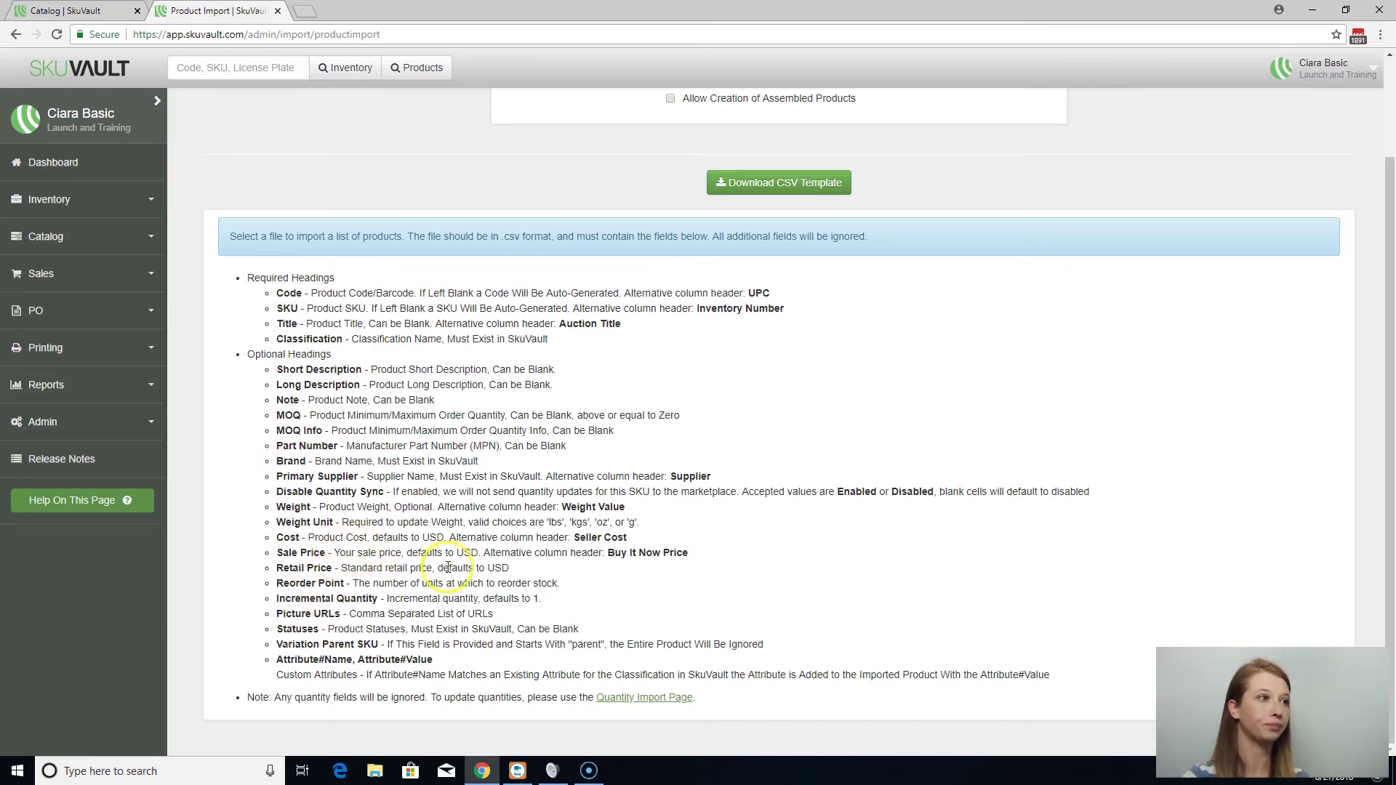
pyautogui.moveTo(387, 371); pyautogui.dragTo(580, 372)
pyautogui.moveTo(390, 388); pyautogui.dragTo(542, 388)
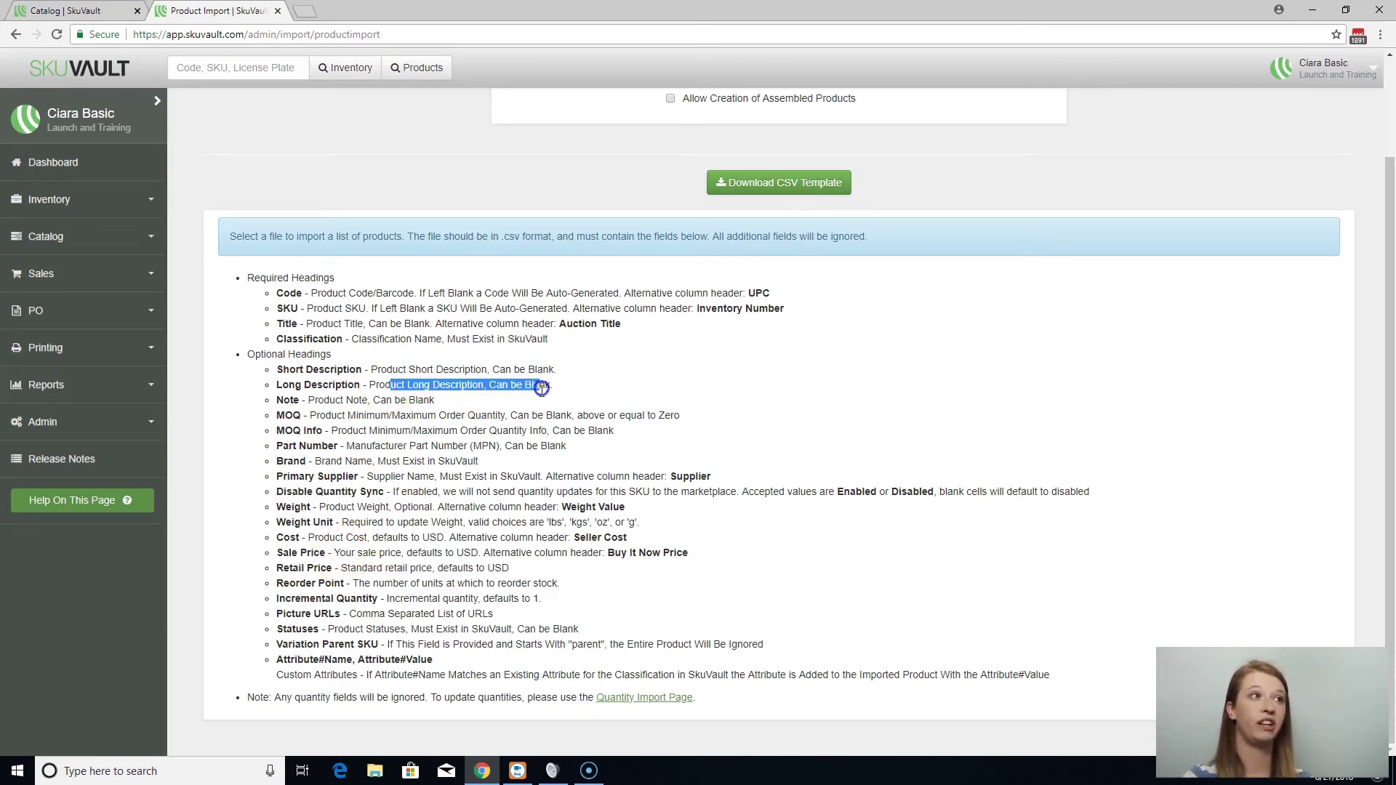
pyautogui.click(513, 411)
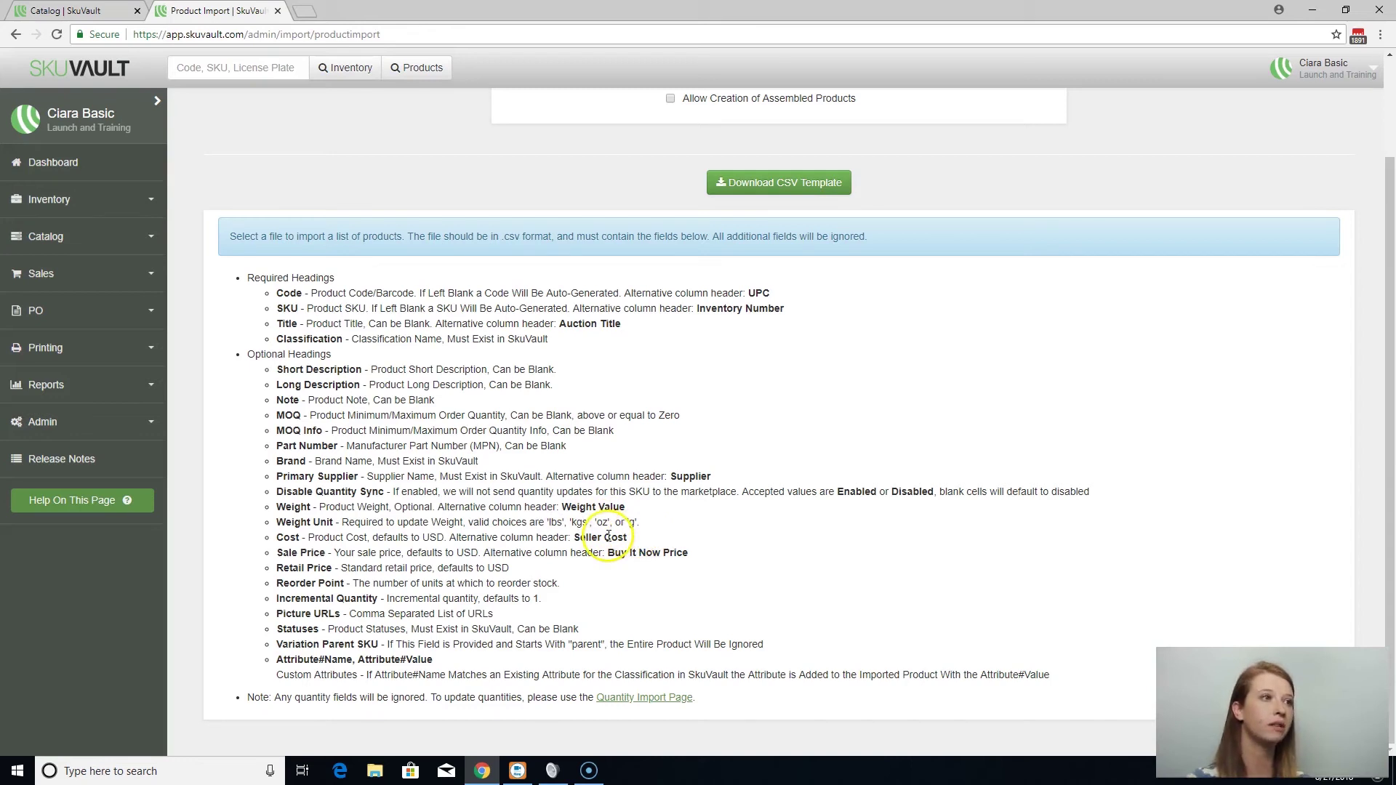
pyautogui.moveTo(352, 630); pyautogui.dragTo(553, 630)
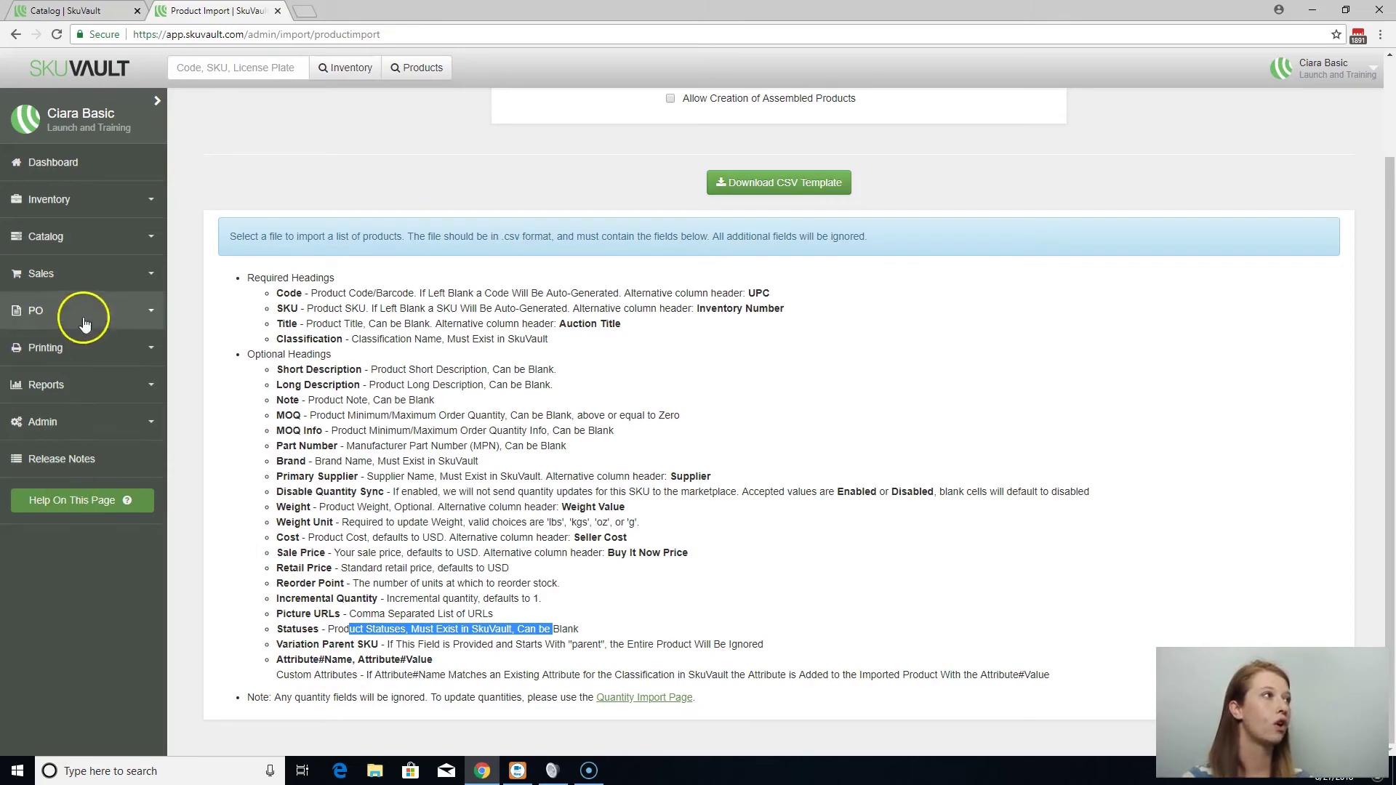
# - Open the product catalog and examine the incoming, on hand, pending and available quantity columns
pyautogui.click(93, 238)
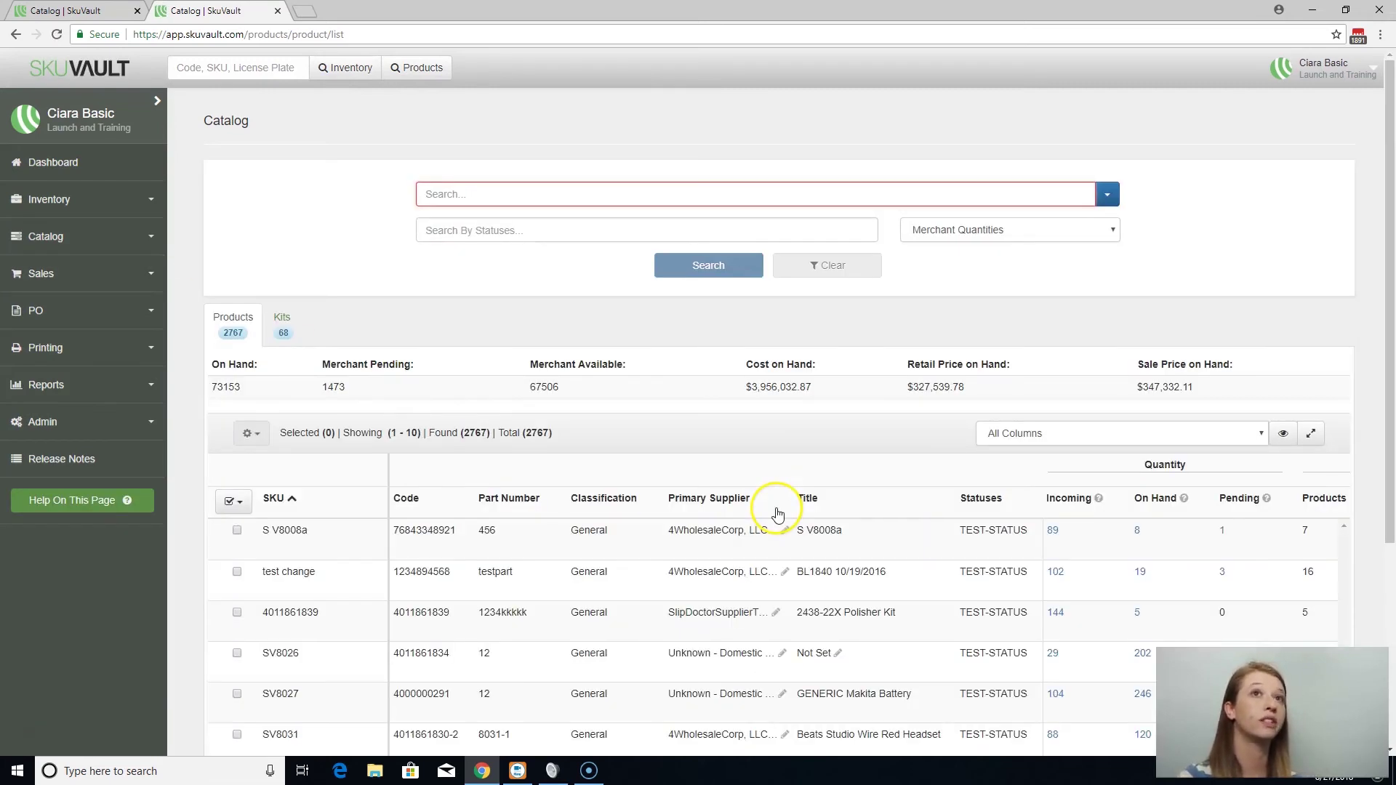
pyautogui.scroll(-4, 720, 530)
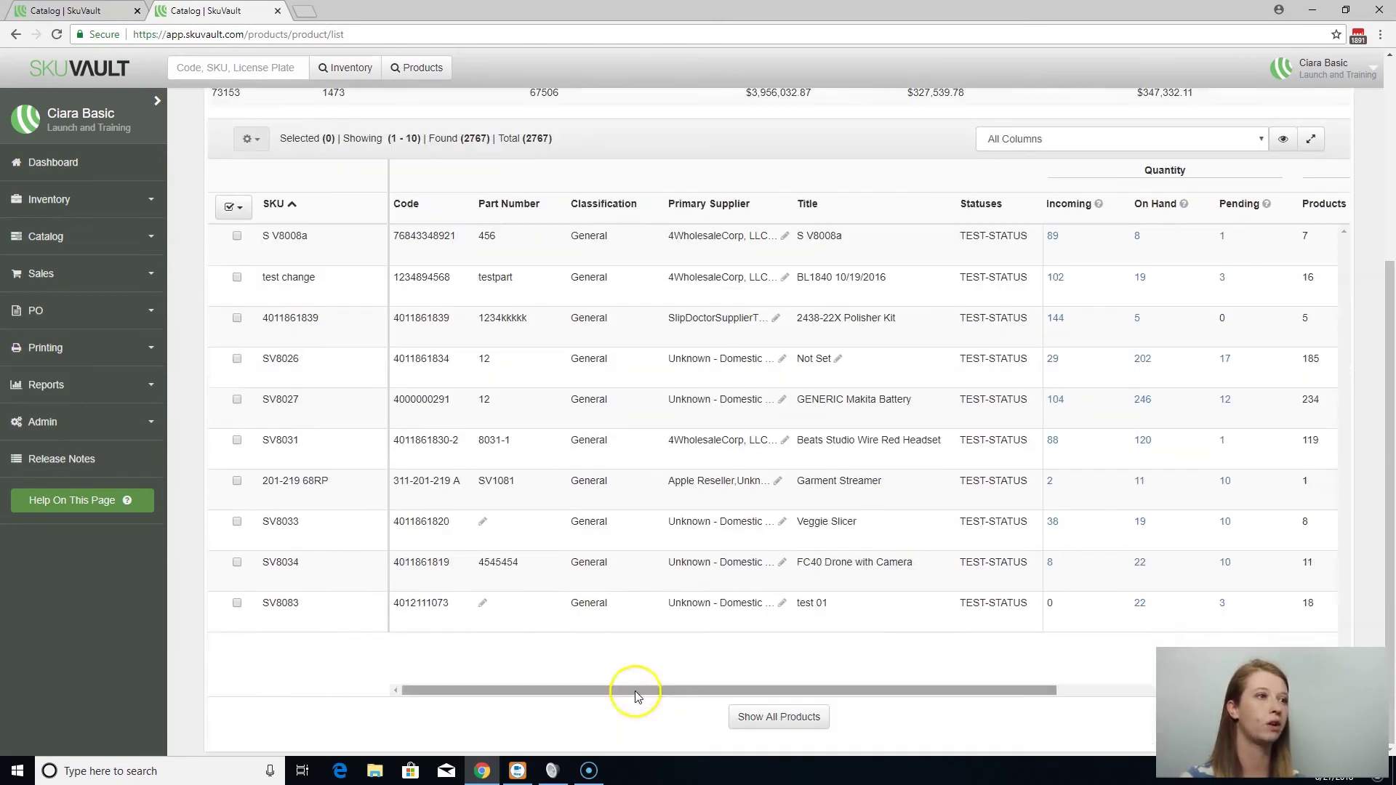
pyautogui.moveTo(702, 698); pyautogui.dragTo(995, 695)
pyautogui.scroll(2, 984, 480)
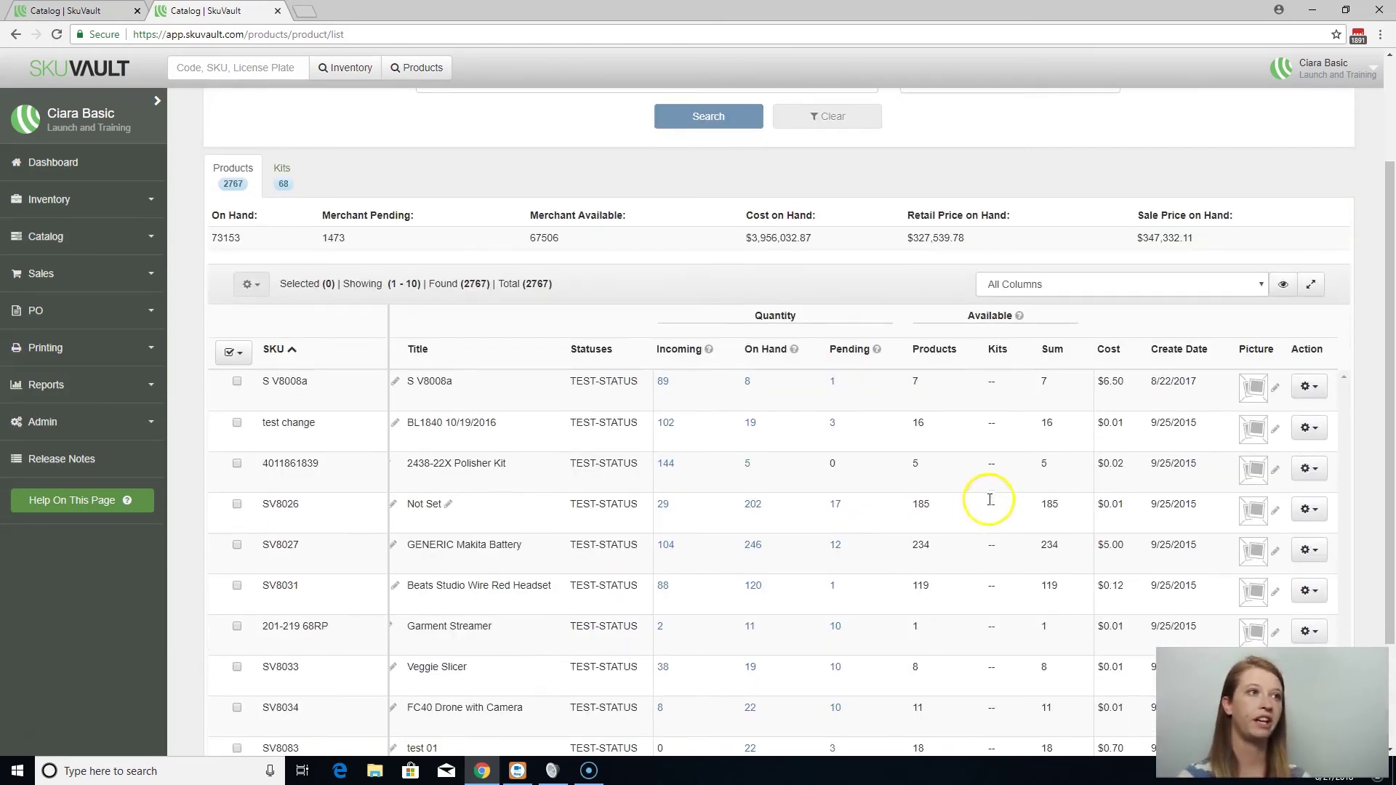
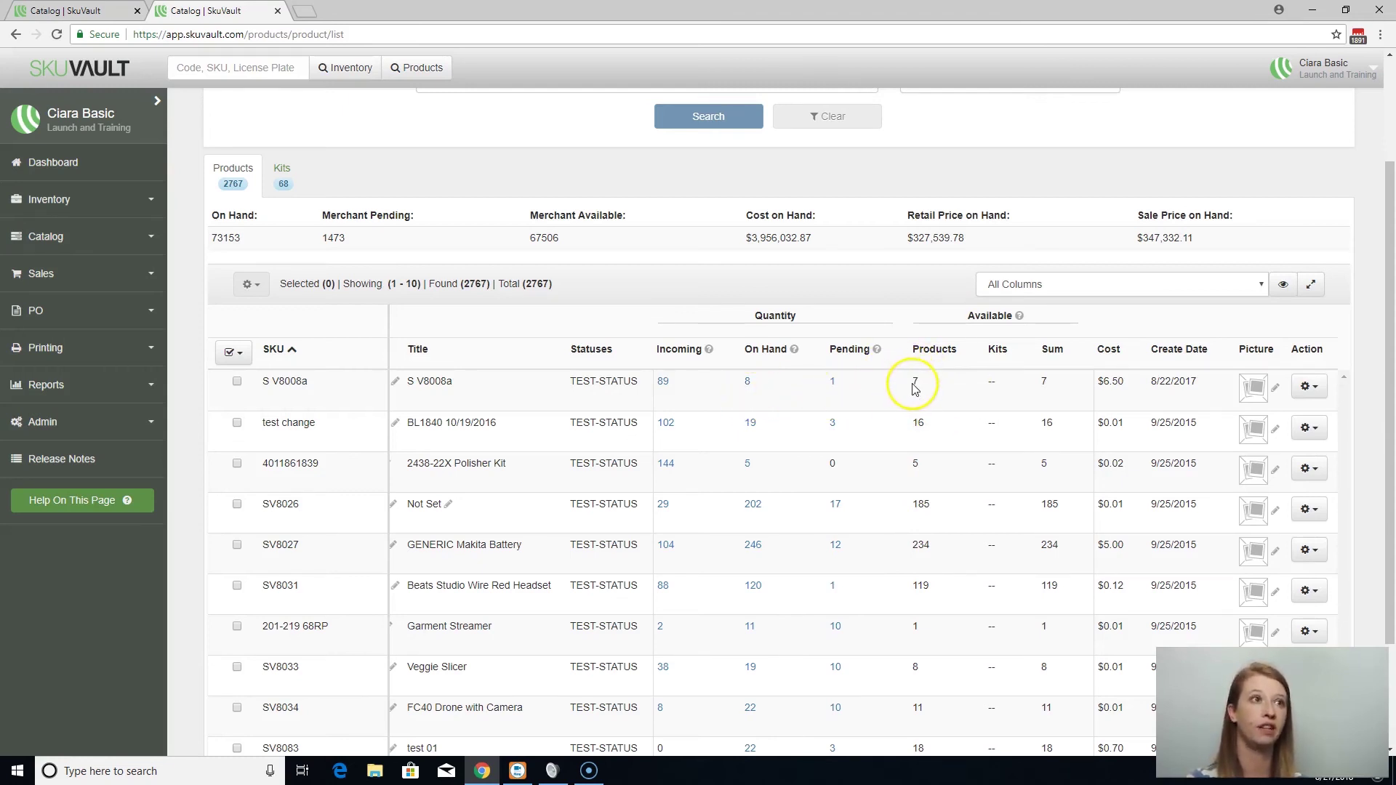
pyautogui.moveTo(750, 429)
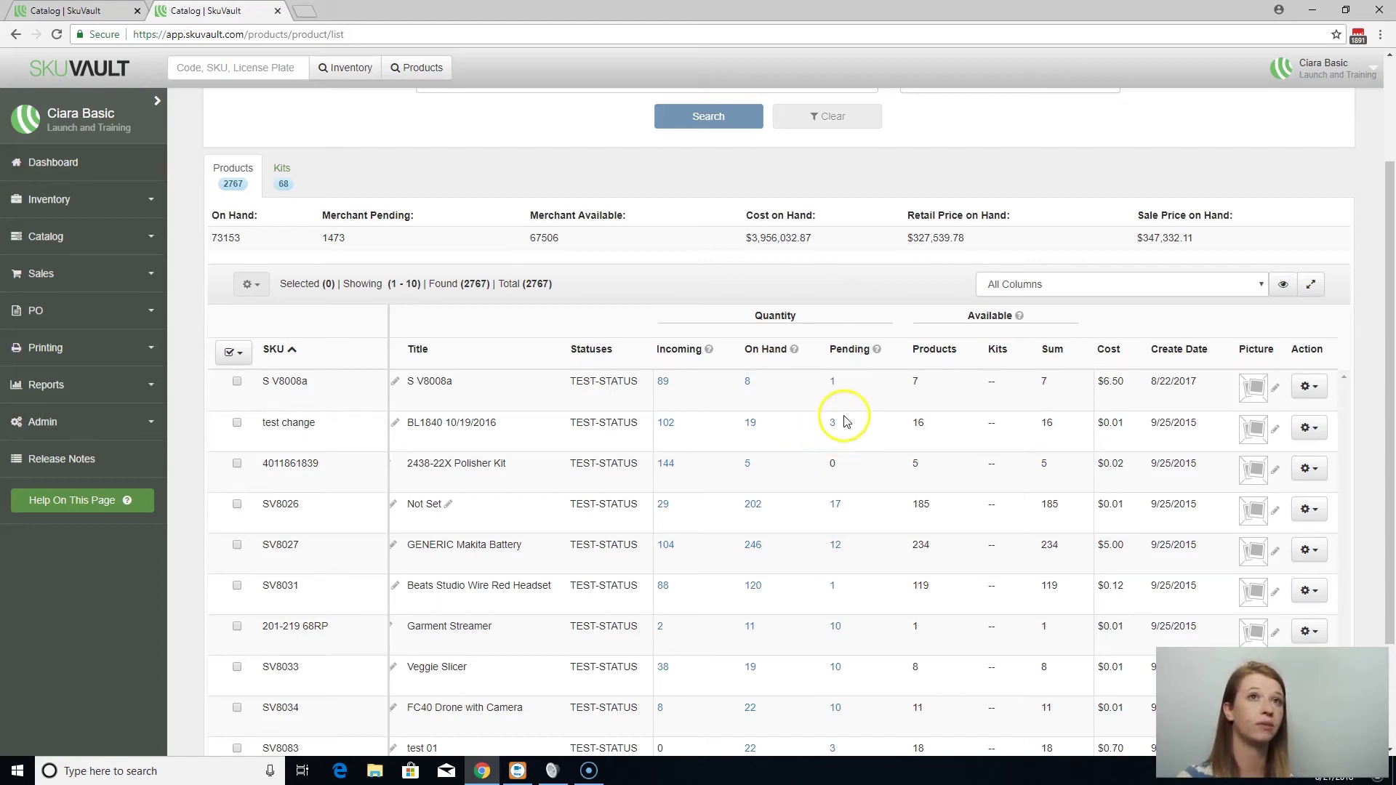
pyautogui.moveTo(919, 429)
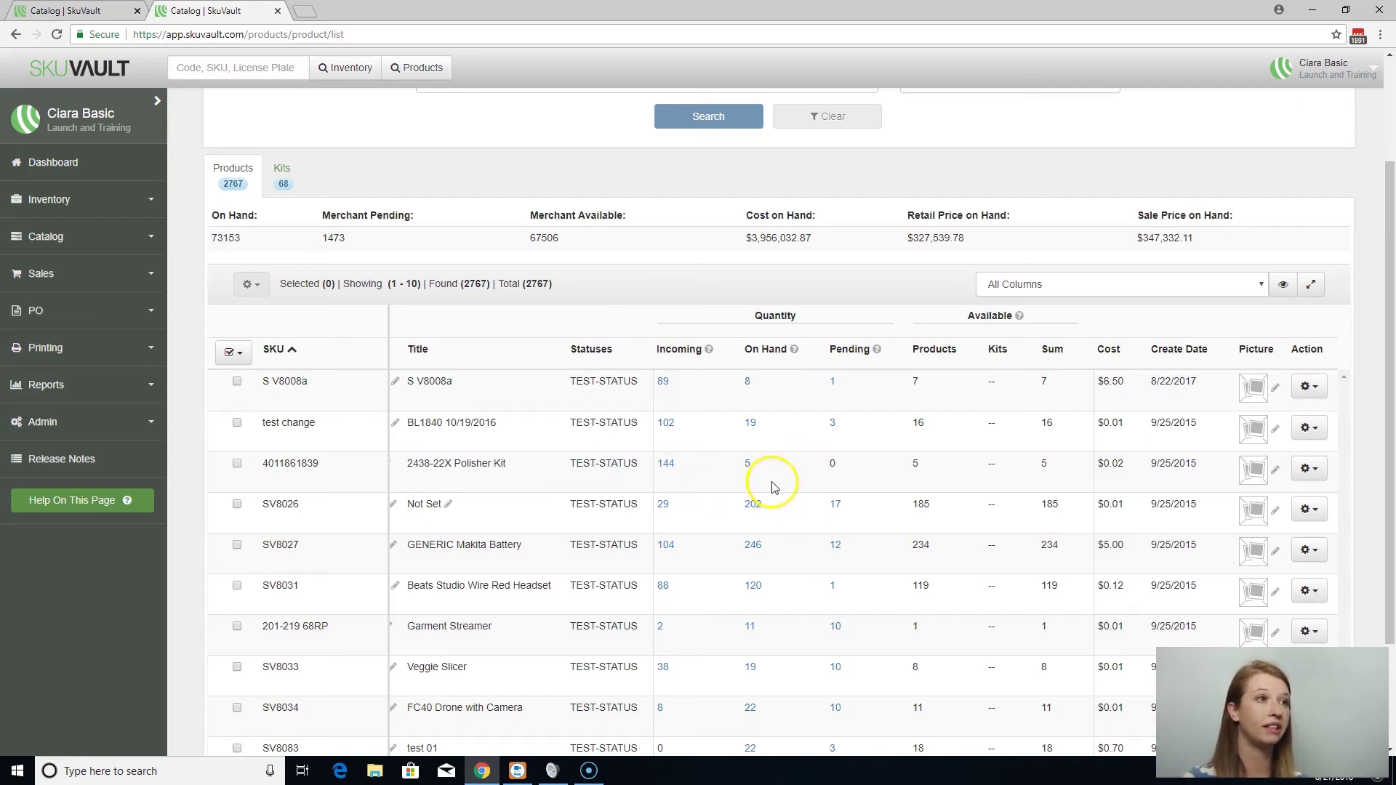
# - Review the product details of the "test change" SKU, including its prices, MOQ and reorder point, and close them
pyautogui.click(1309, 429)
pyautogui.click(1245, 437)
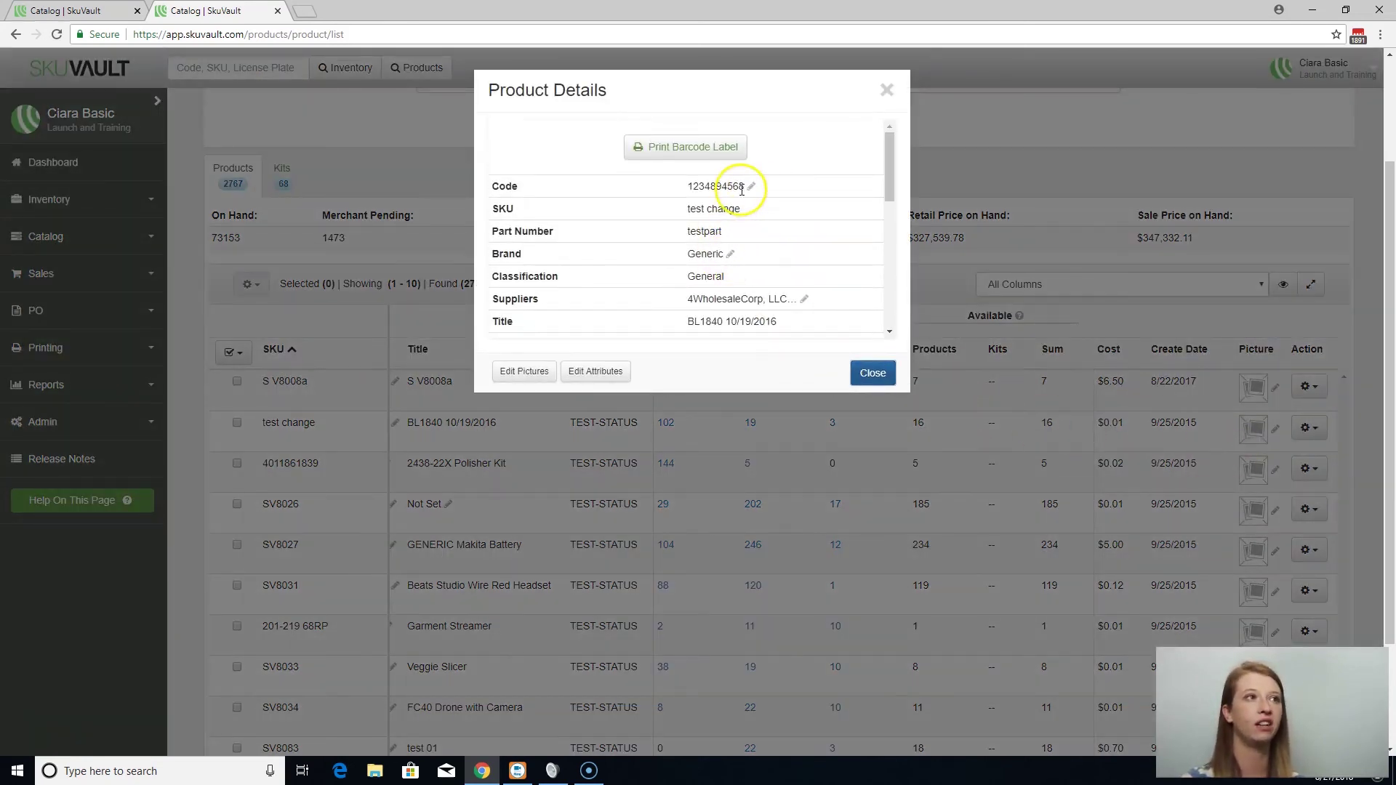
pyautogui.moveTo(888, 142); pyautogui.dragTo(884, 236)
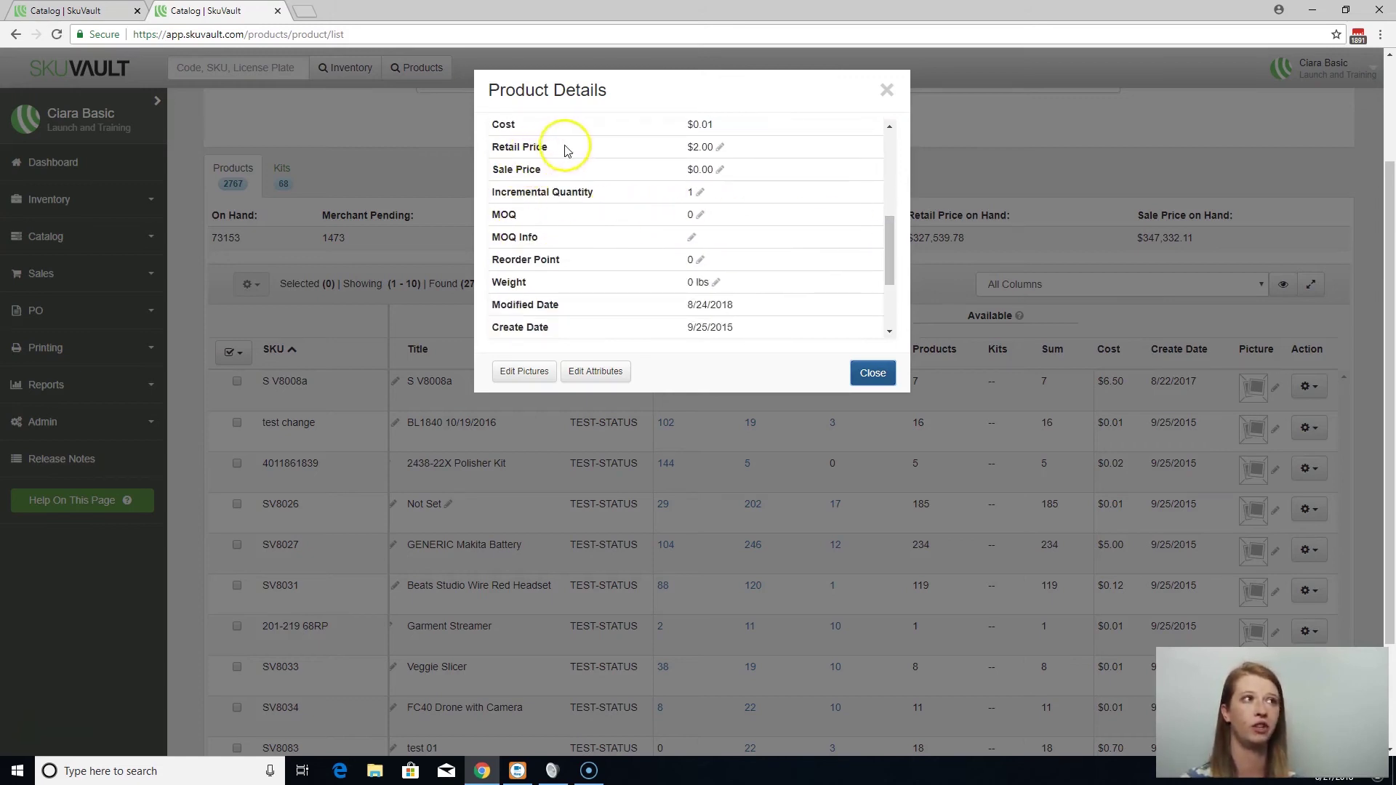
pyautogui.click(869, 374)
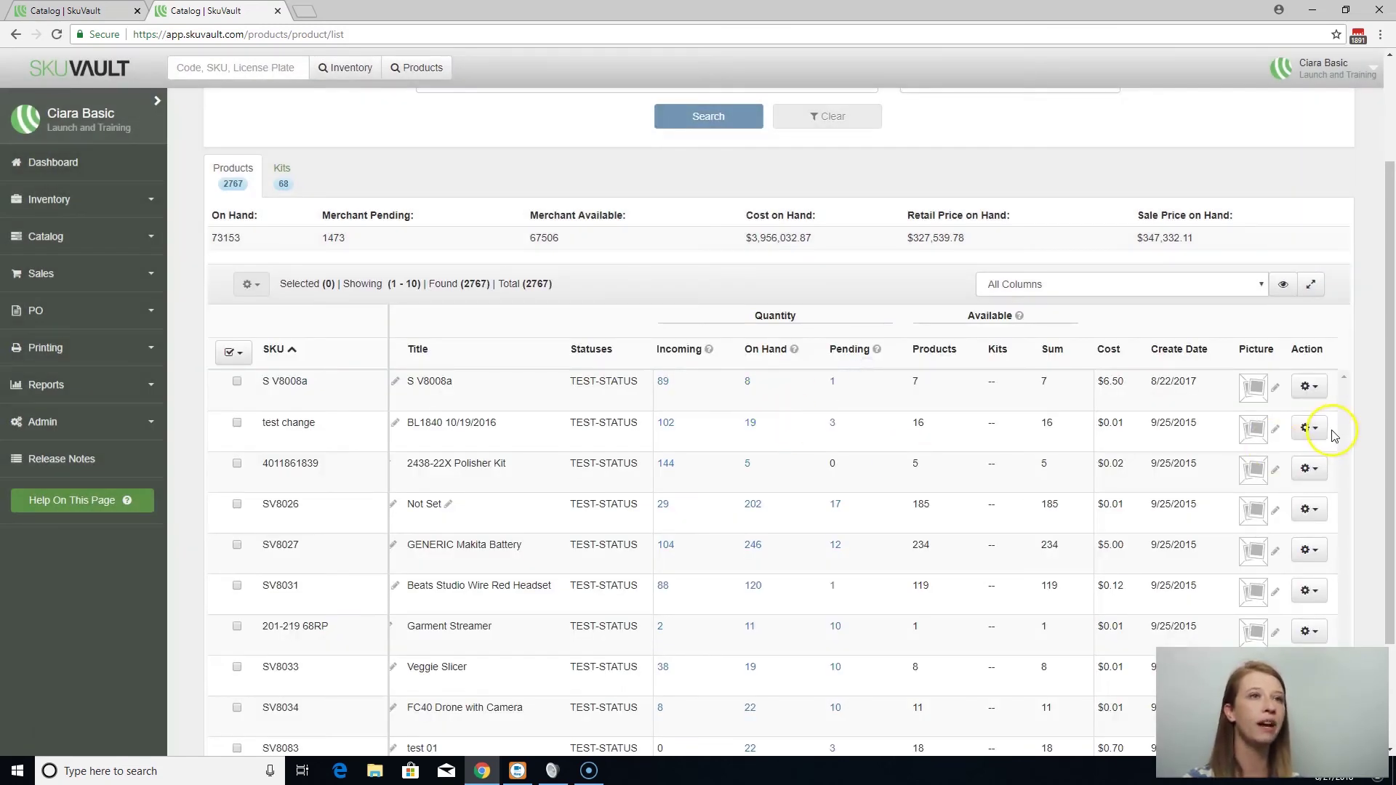
# - Open the import page for updating the details of existing products from a file
pyautogui.click(115, 425)
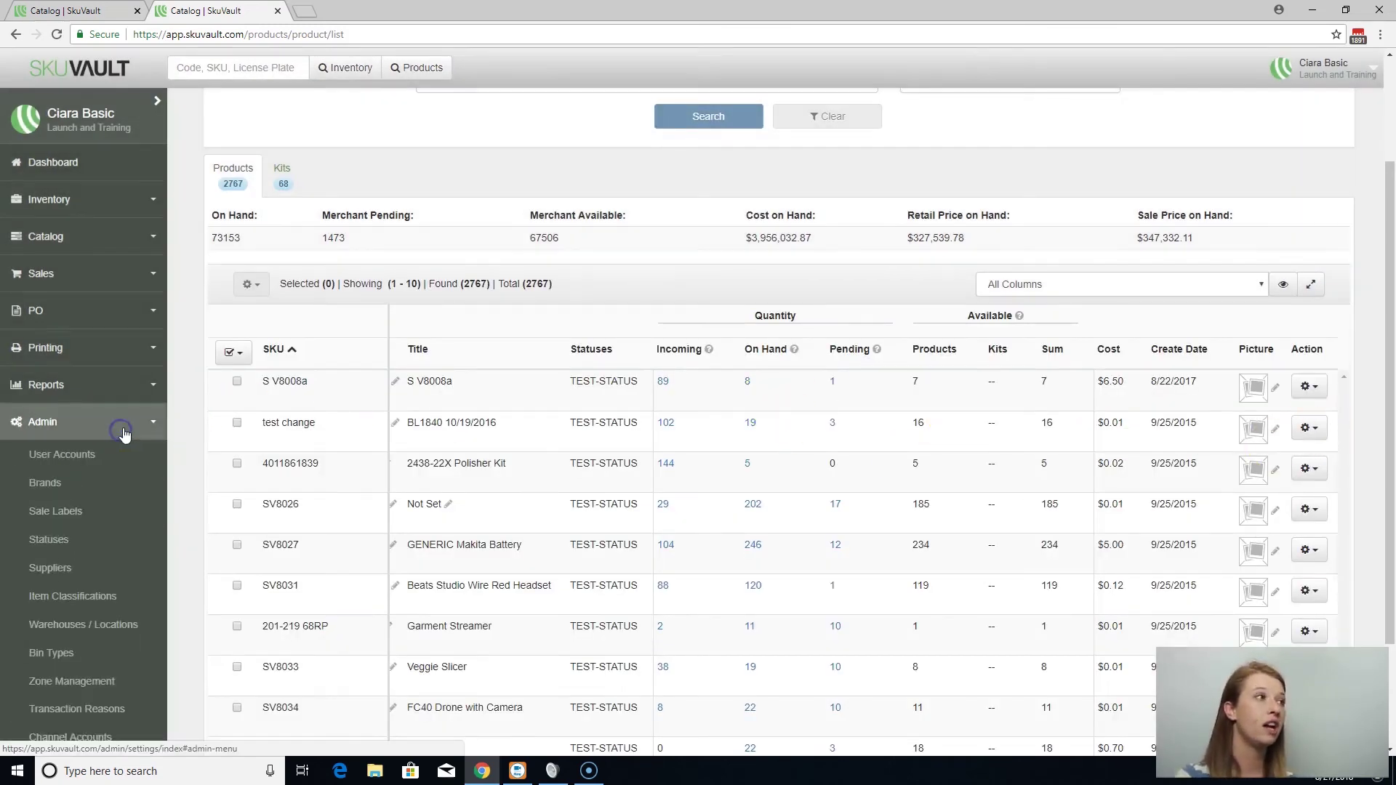
pyautogui.scroll(-2, 54, 454)
pyautogui.scroll(-2, 53, 454)
pyautogui.click(58, 542)
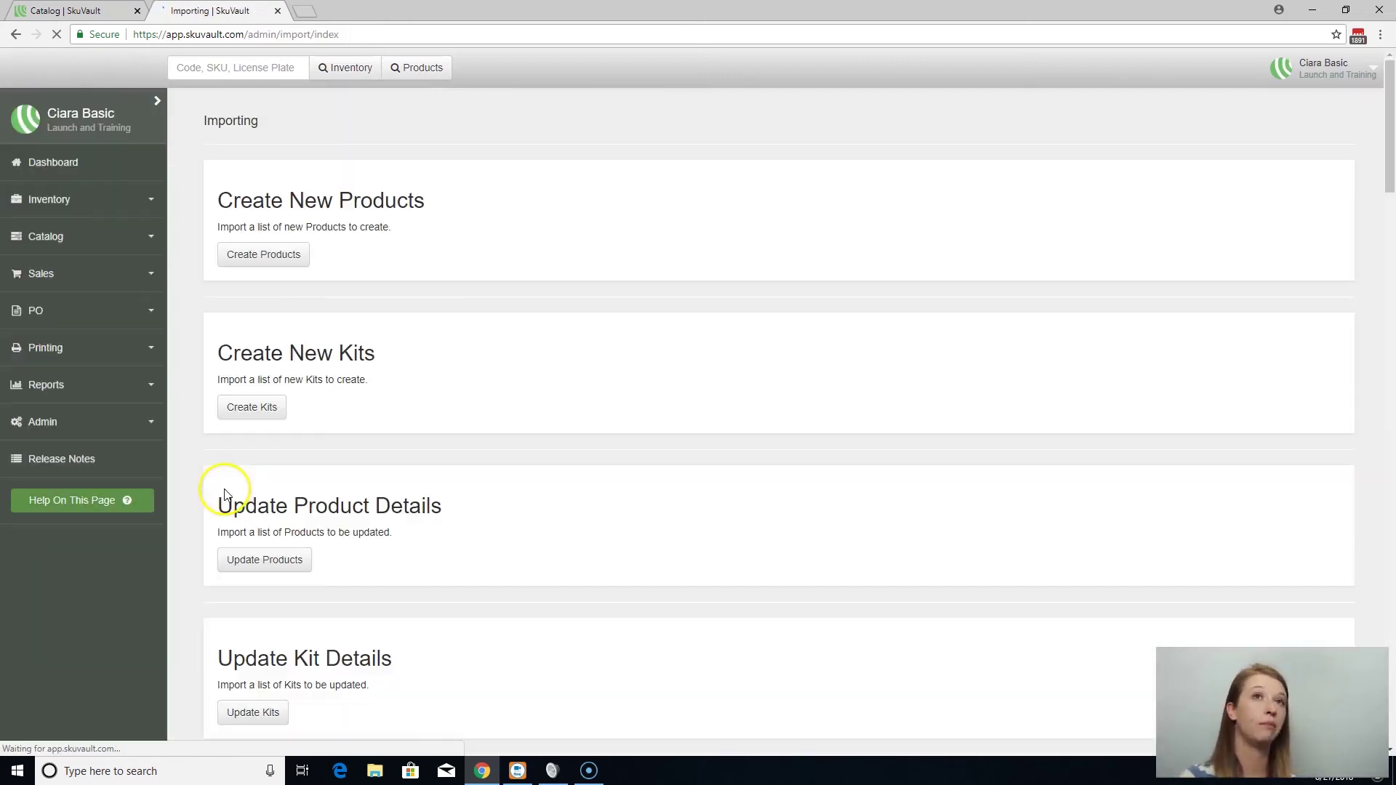
pyautogui.scroll(-1, 326, 451)
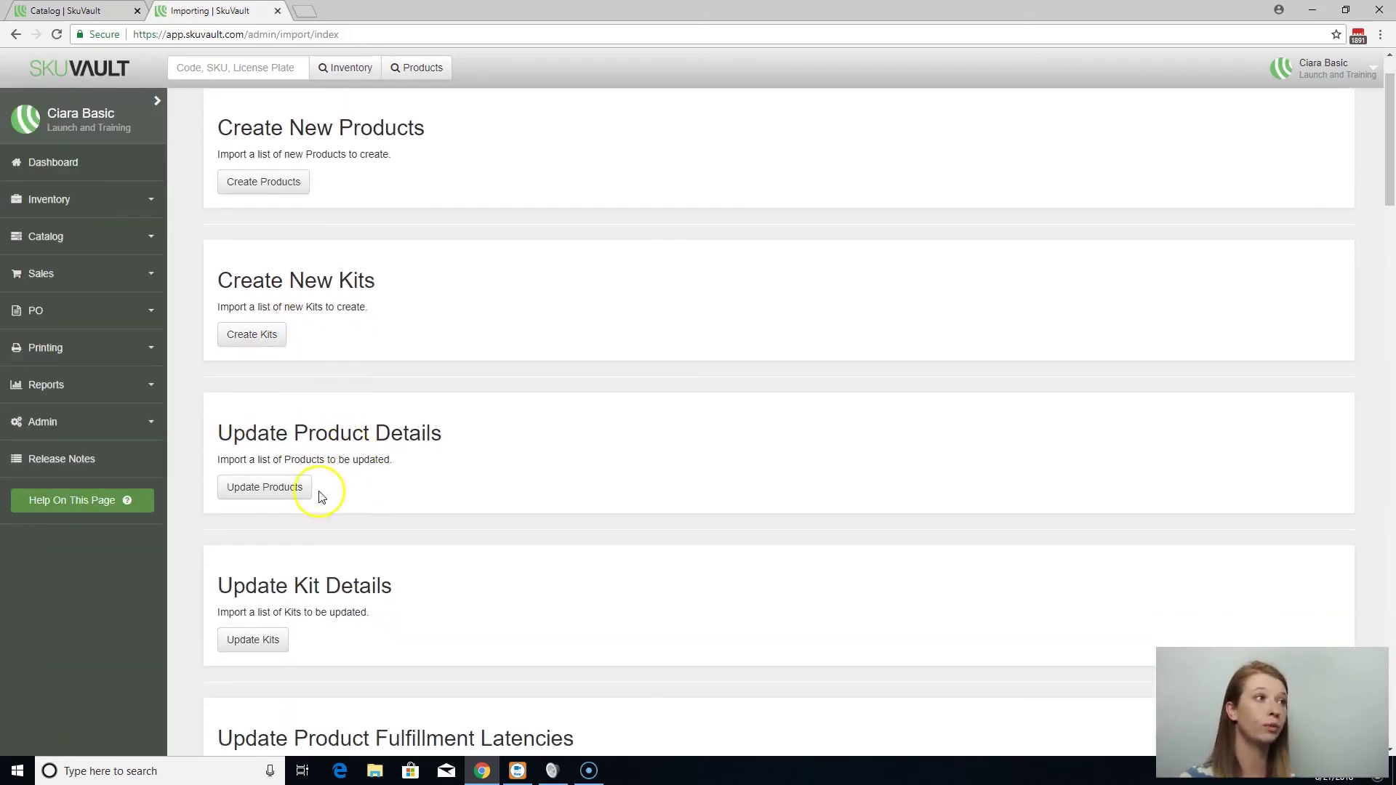
pyautogui.moveTo(269, 433); pyautogui.dragTo(468, 446)
pyautogui.click(474, 486)
pyautogui.click(269, 485)
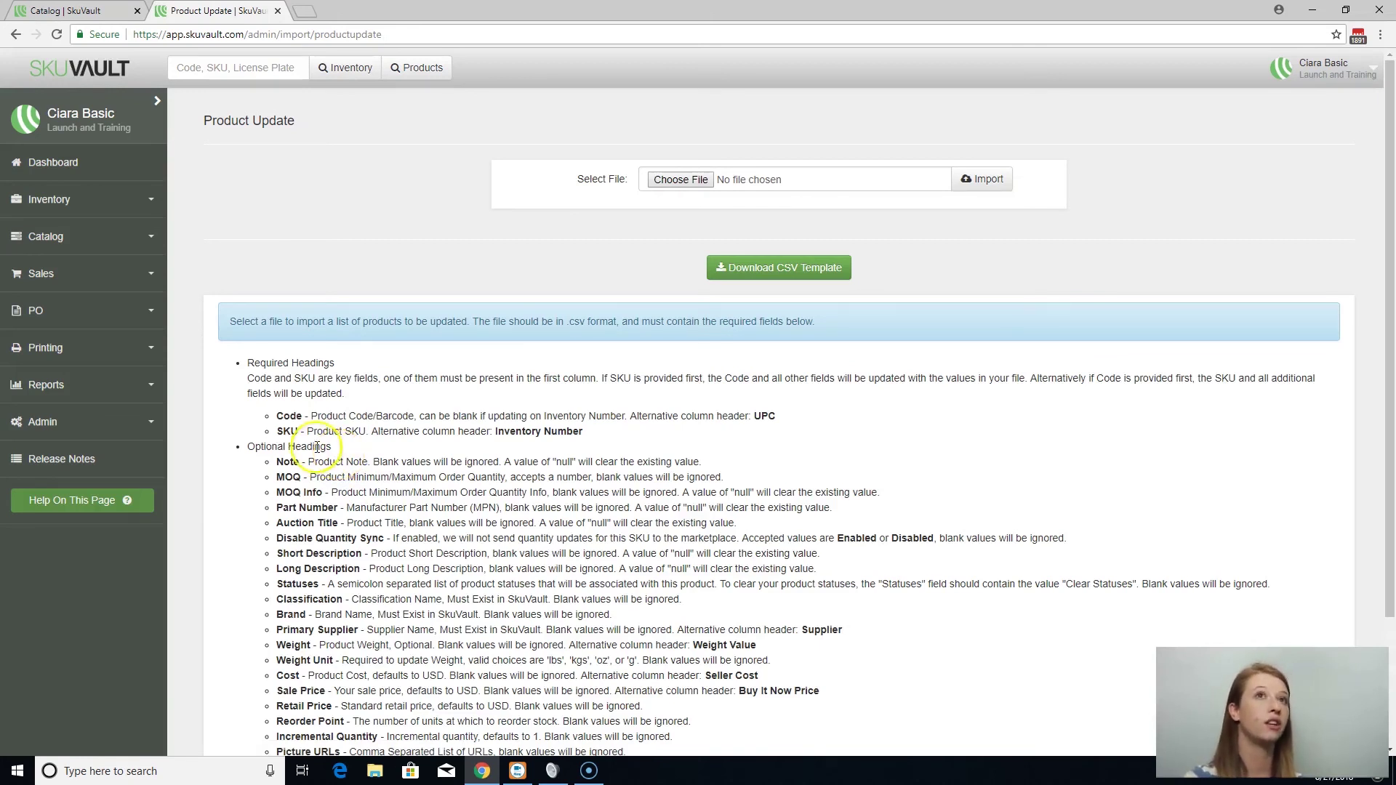
# - Examine the Code and SKU required headings and the optional headings for the product update file
pyautogui.doubleClick(278, 431)
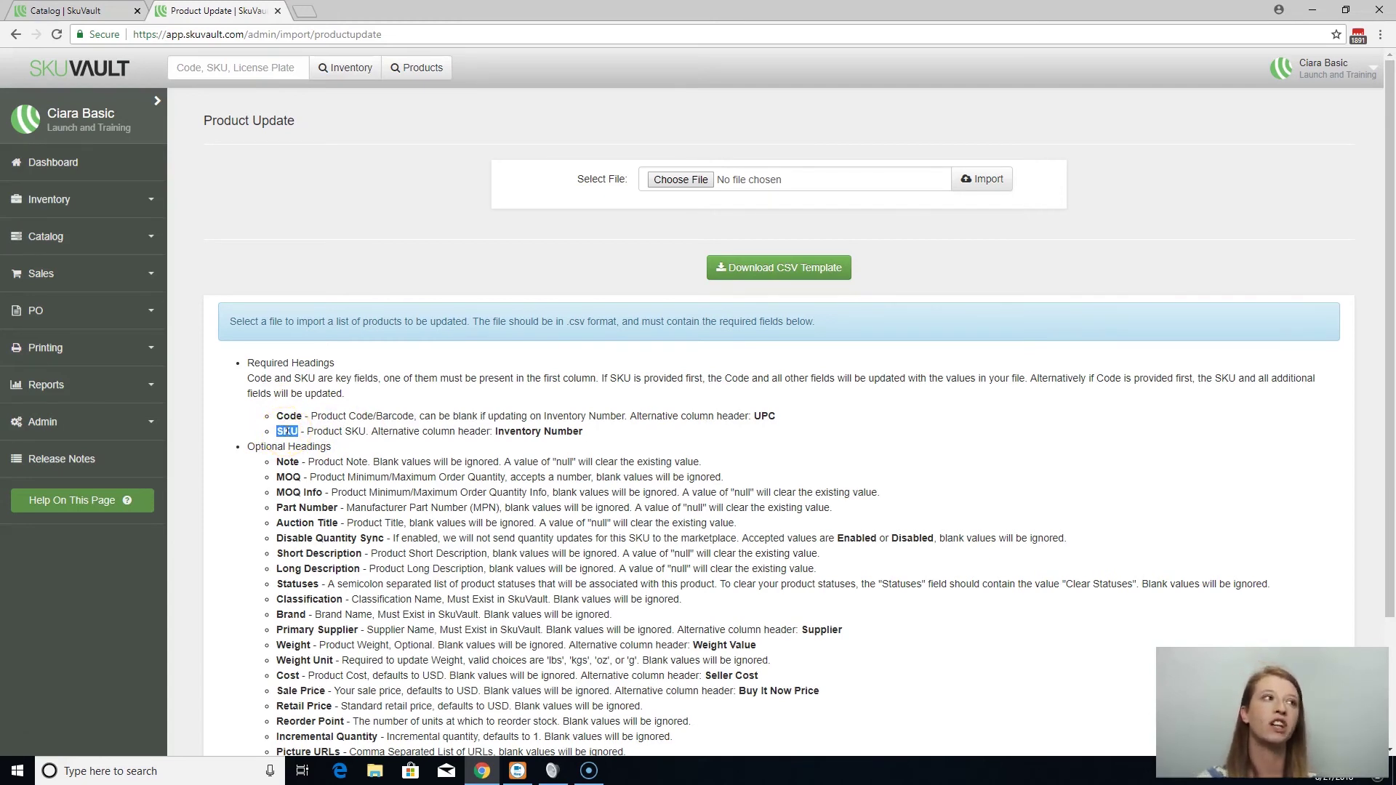
pyautogui.click(289, 416)
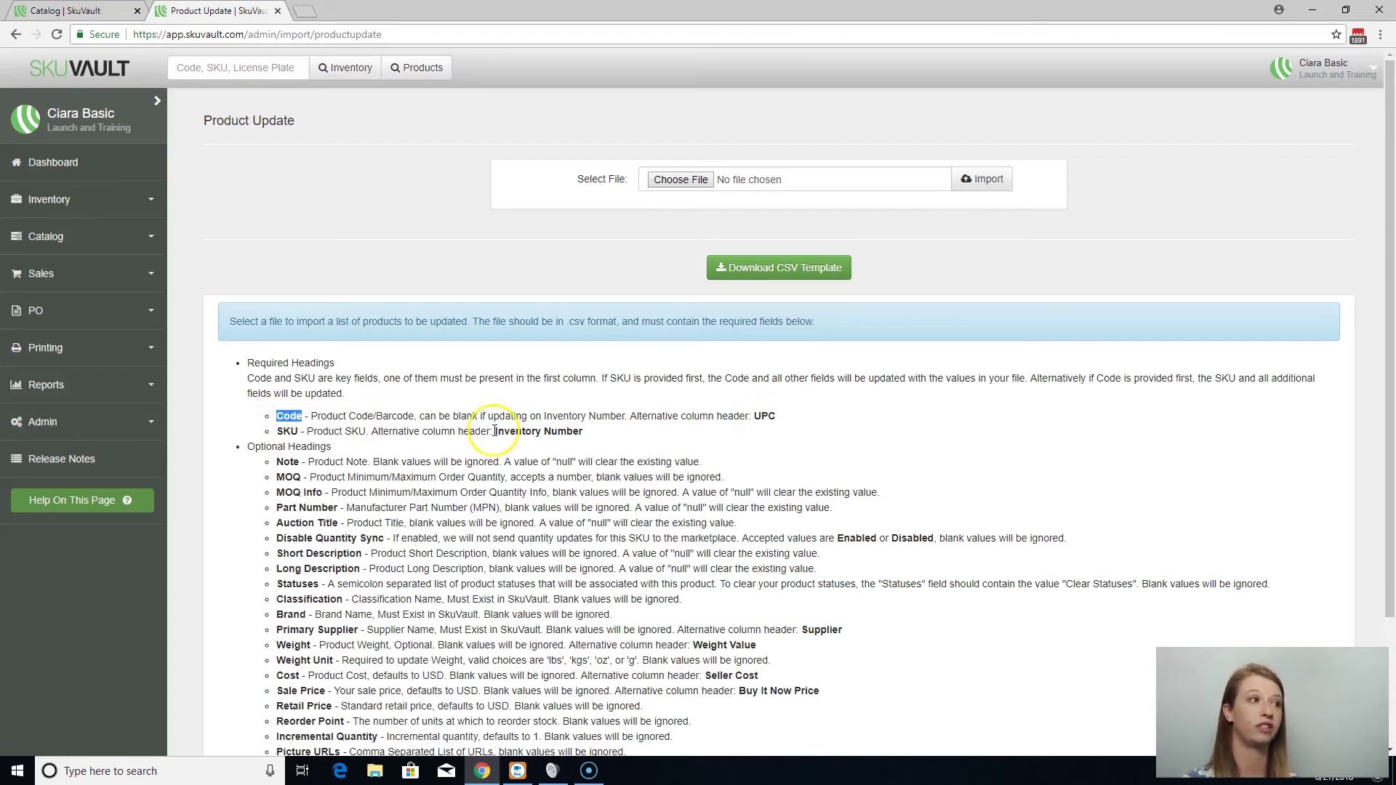
pyautogui.scroll(-3, 397, 463)
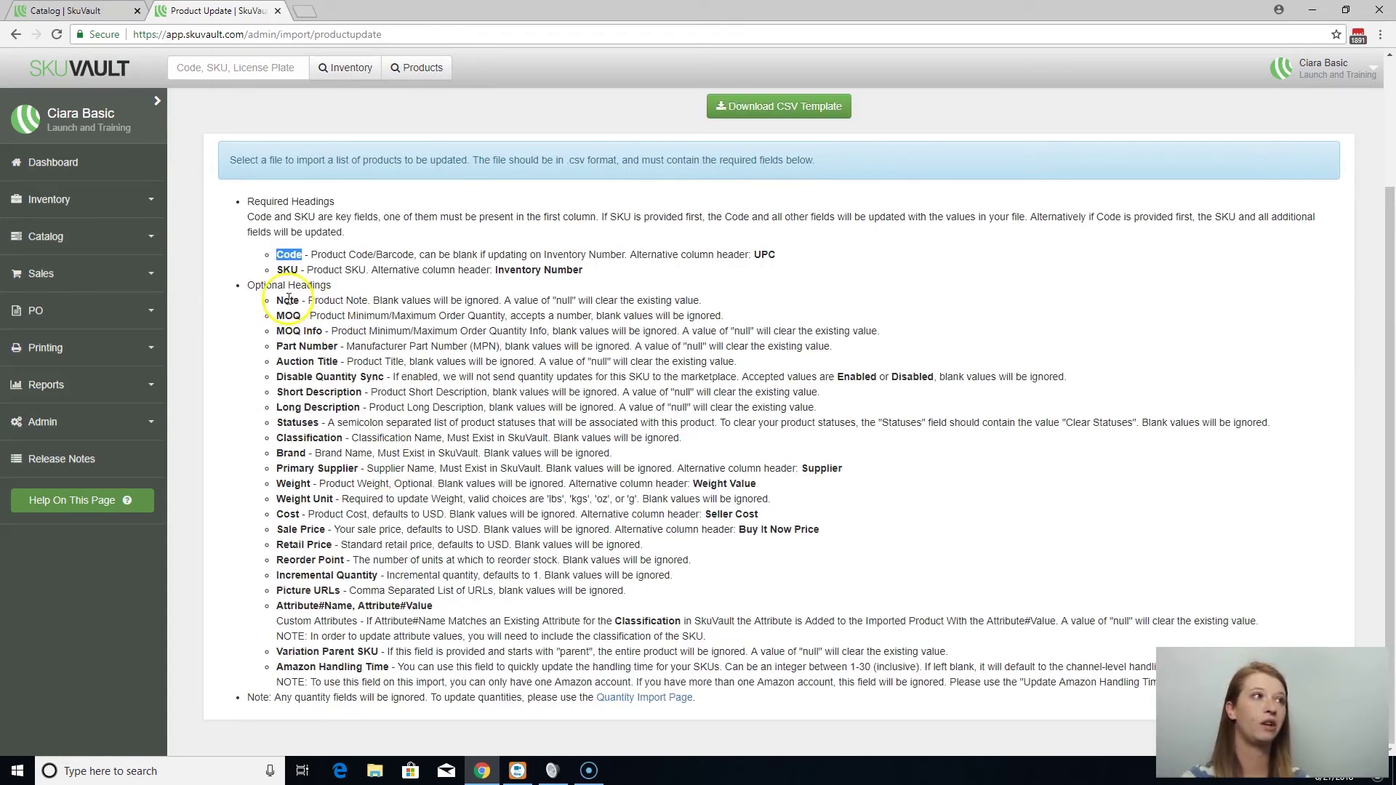
pyautogui.moveTo(288, 300); pyautogui.dragTo(313, 574)
pyautogui.click(553, 593)
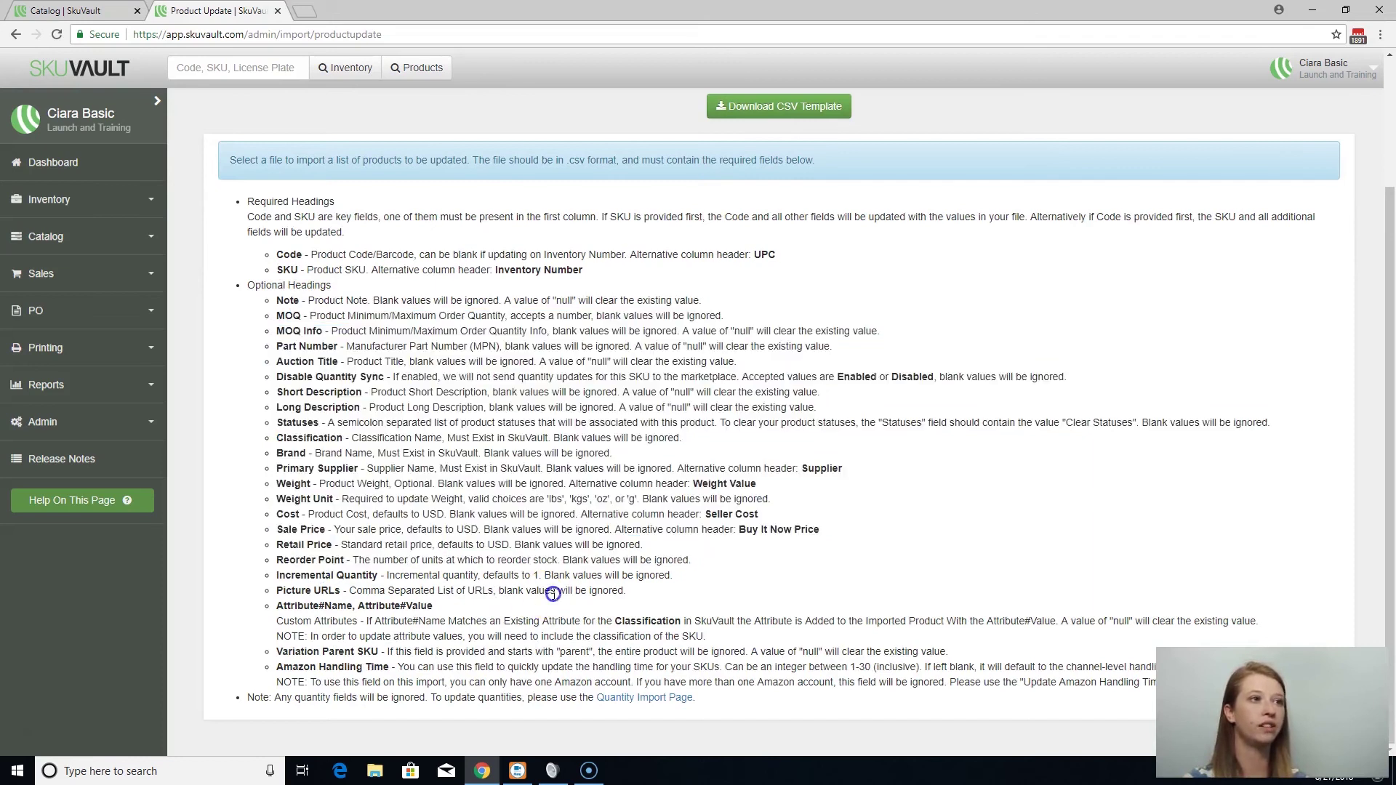
pyautogui.scroll(2, 552, 586)
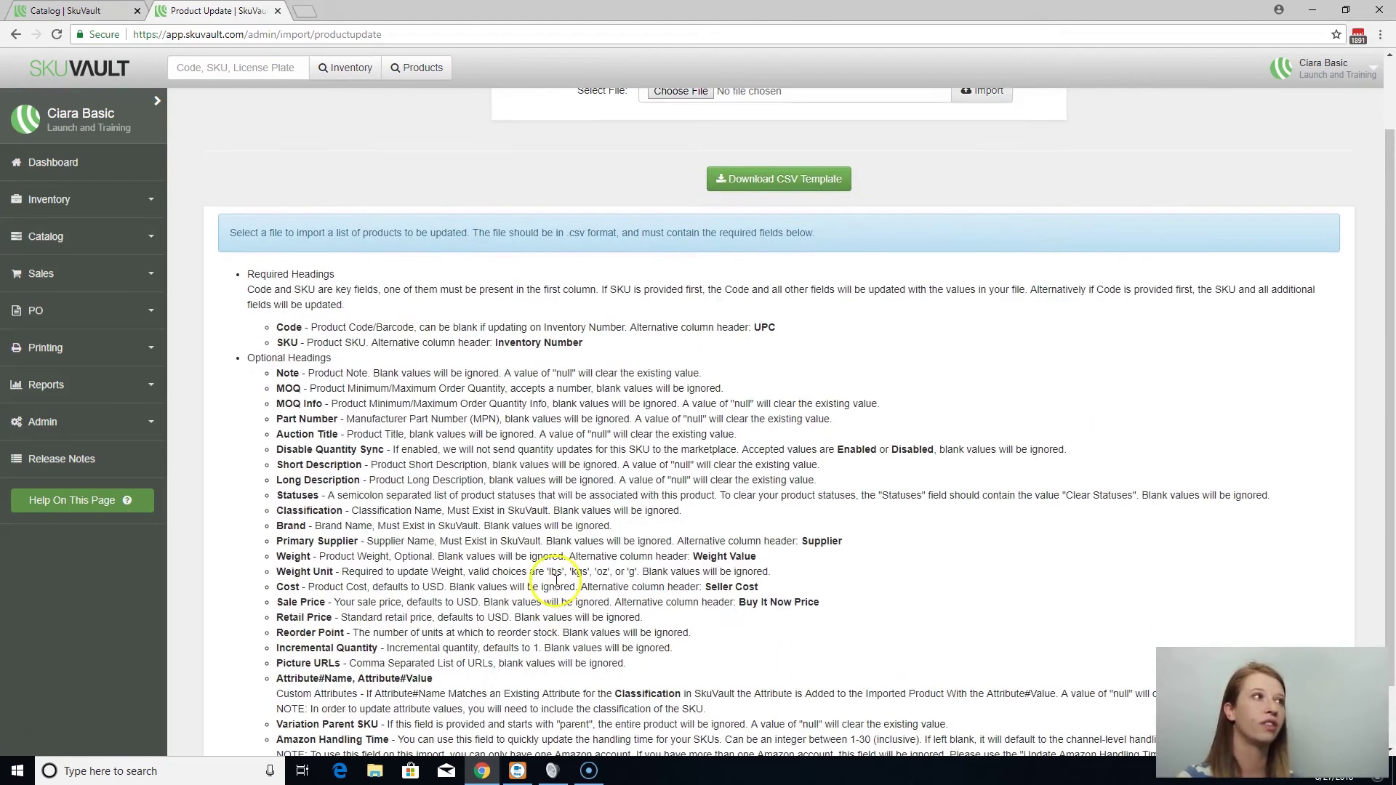
pyautogui.scroll(2, 667, 580)
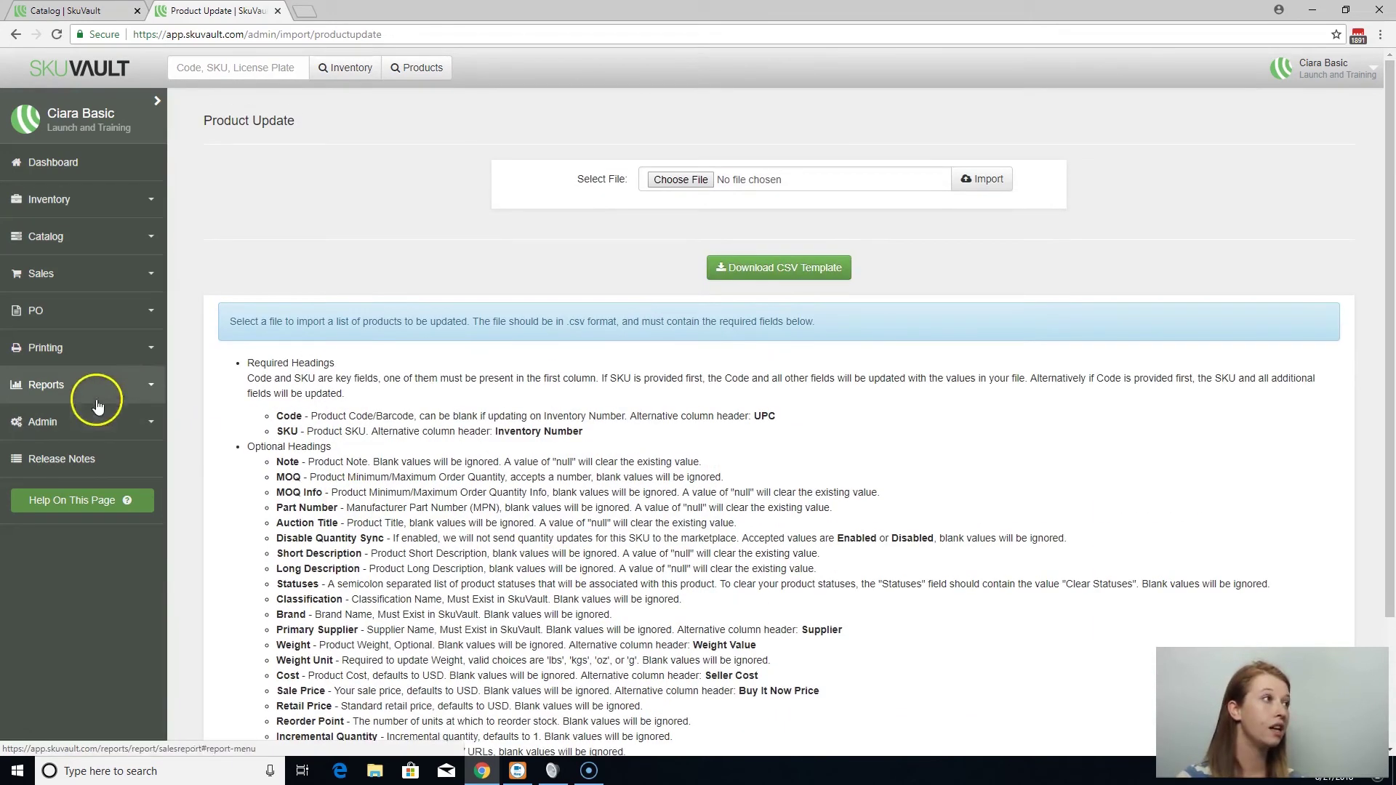
# - Open the list of sales and filter it with a start date of 05/20/2018
pyautogui.click(80, 291)
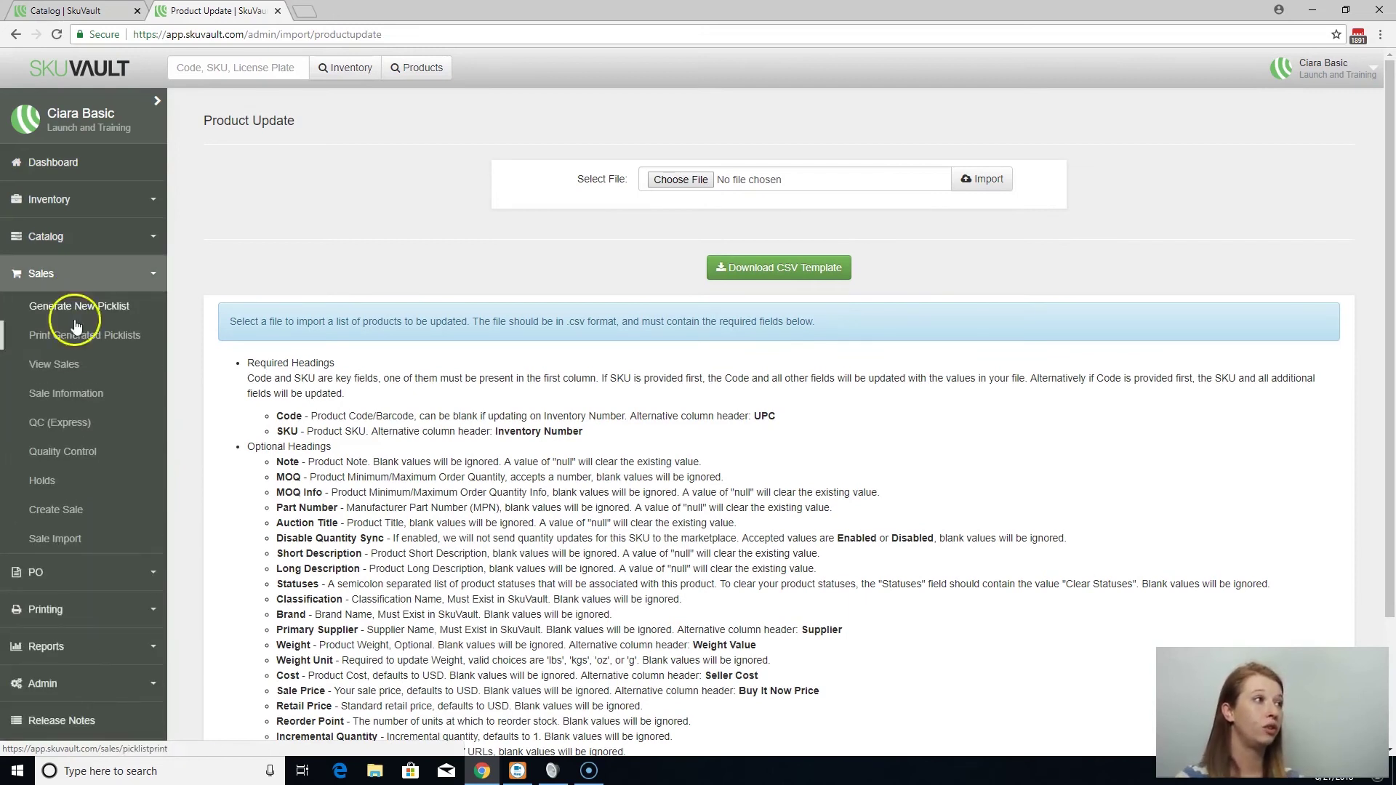
pyautogui.click(55, 365)
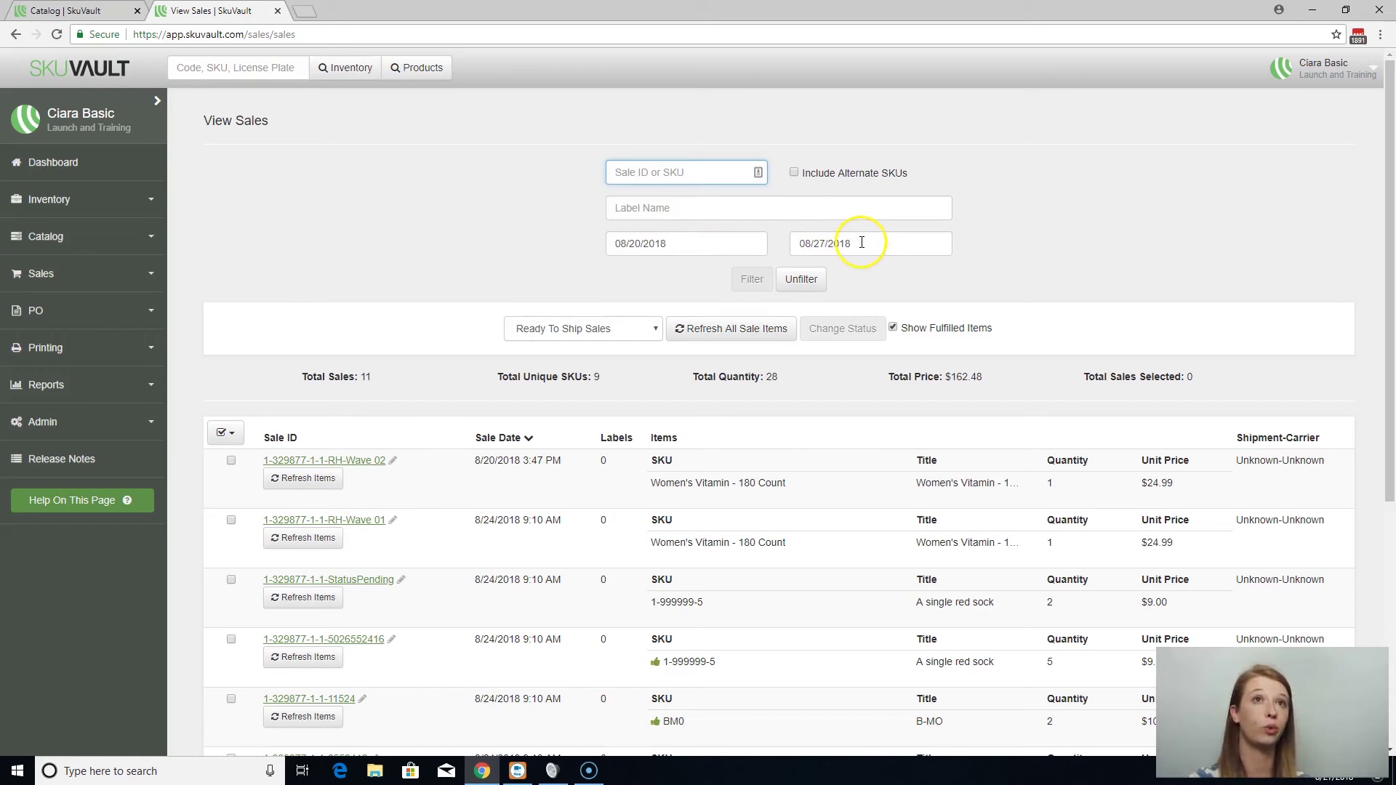
pyautogui.click(664, 243)
pyautogui.moveTo(682, 243); pyautogui.dragTo(614, 243)
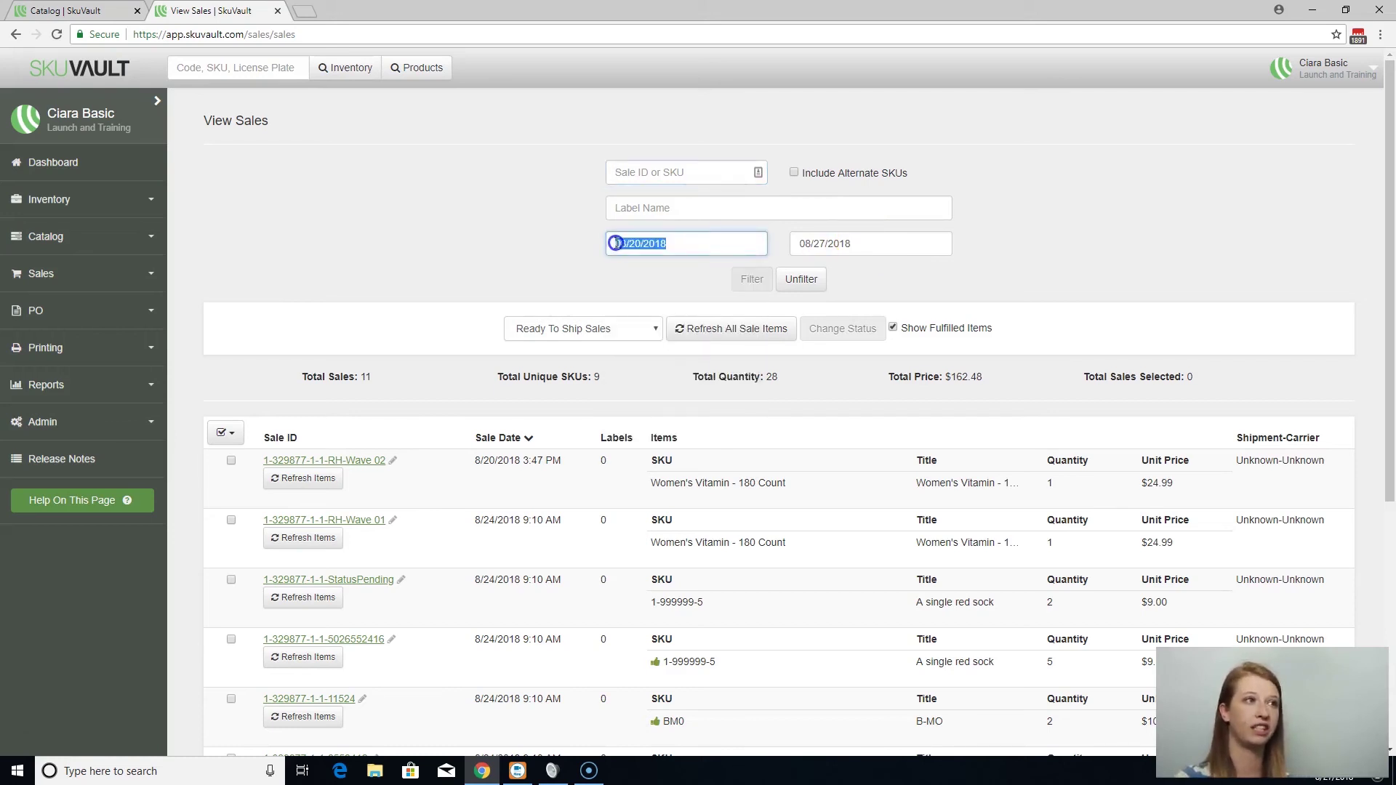
pyautogui.click(630, 243)
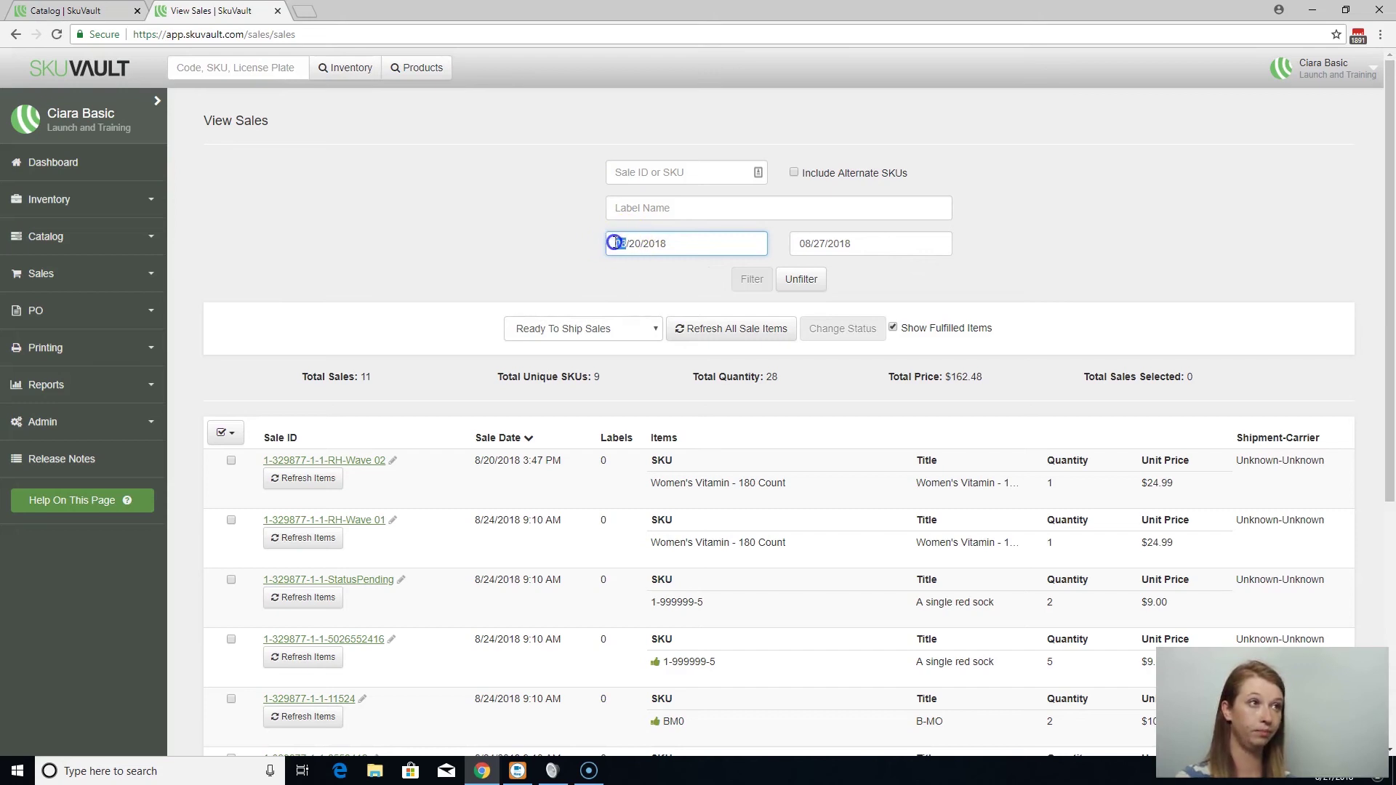
pyautogui.write('05')
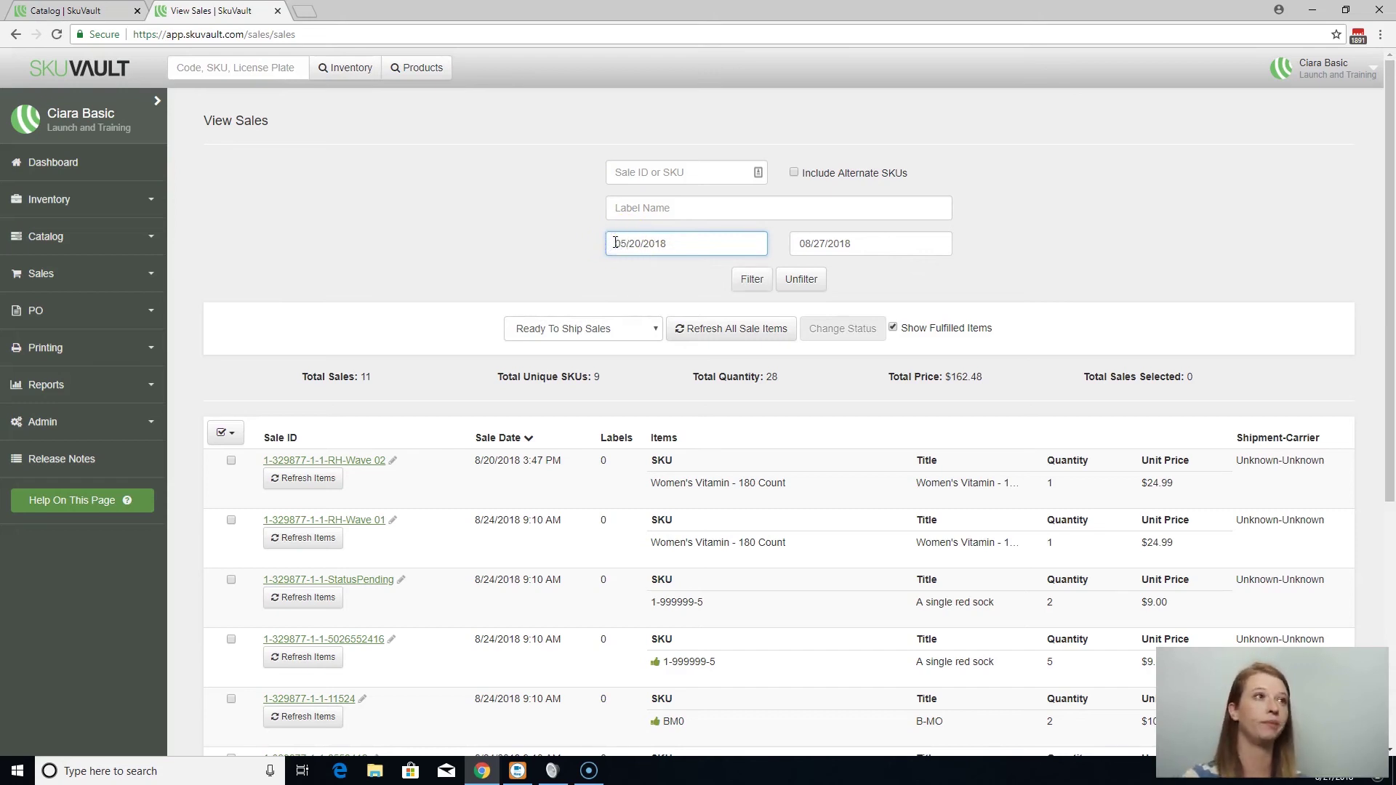
pyautogui.click(752, 279)
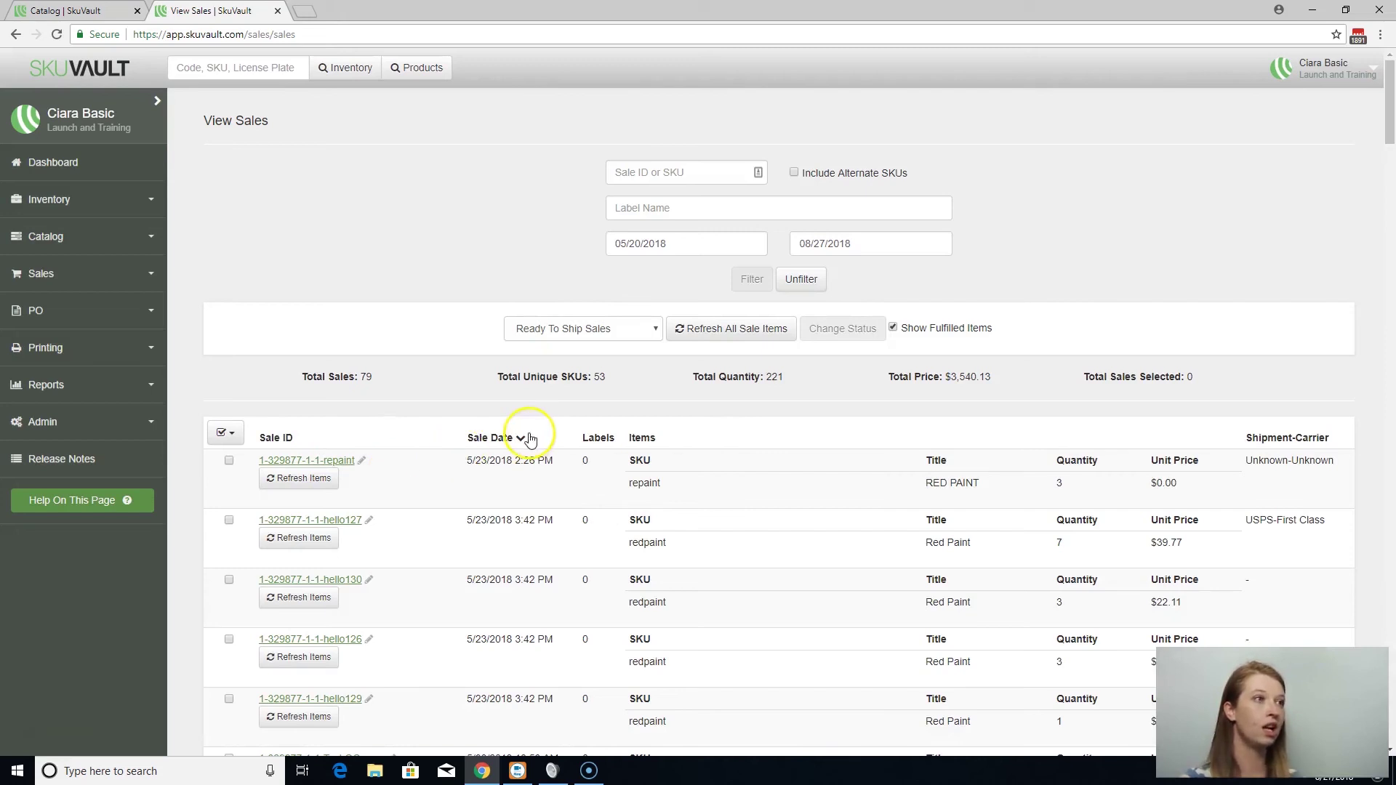
# - Sort the filtered sales by sale date, comparing newest first with oldest first and leaving the oldest sales first
pyautogui.click(275, 438)
pyautogui.click(481, 438)
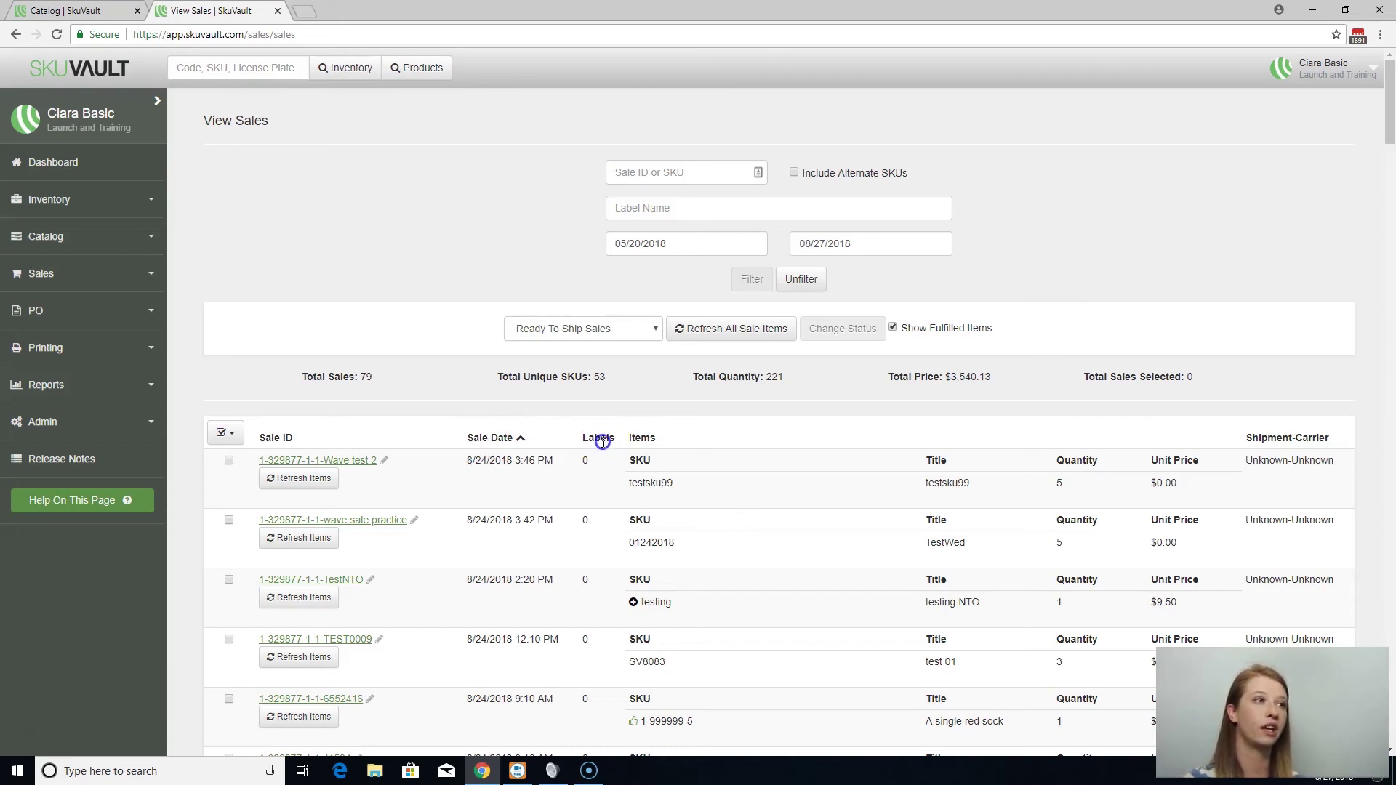
pyautogui.click(488, 439)
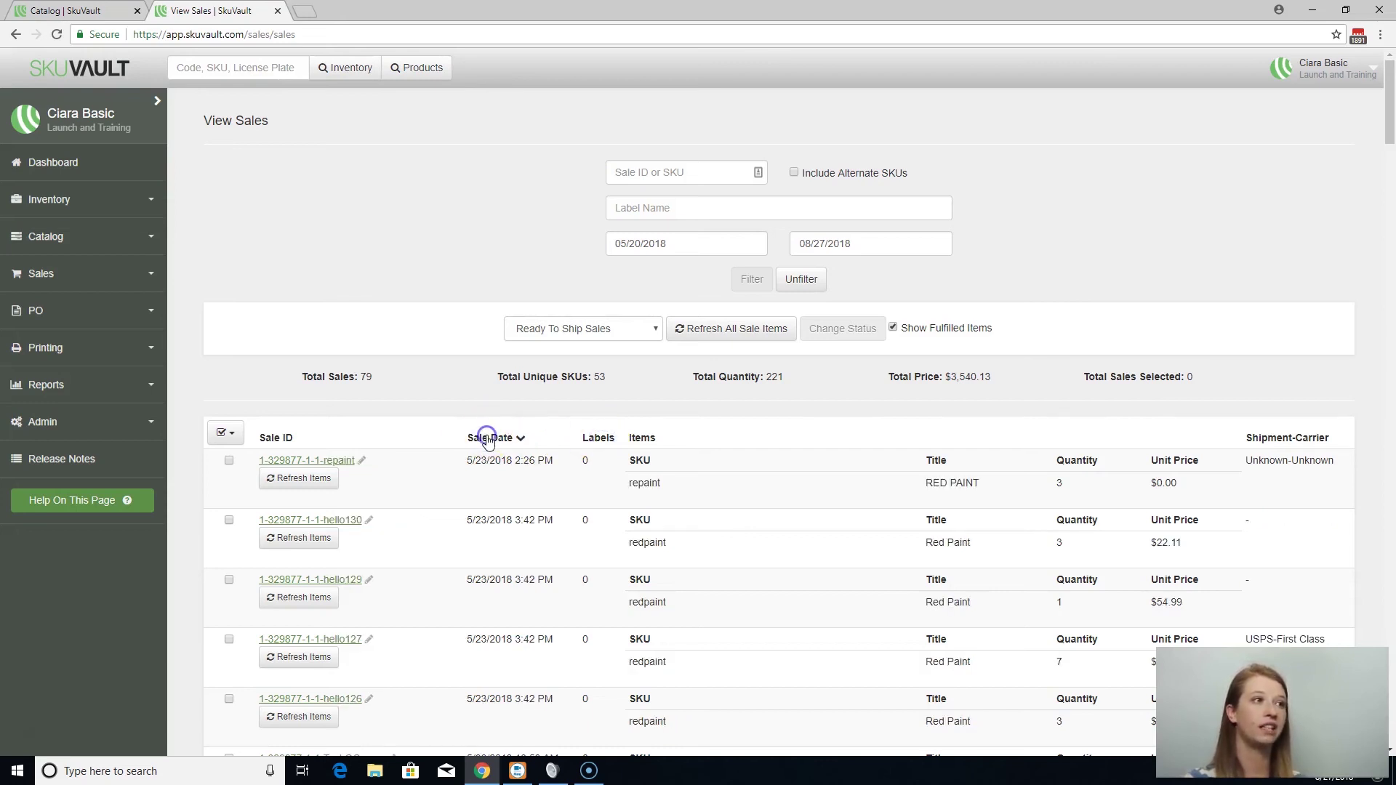
pyautogui.click(488, 438)
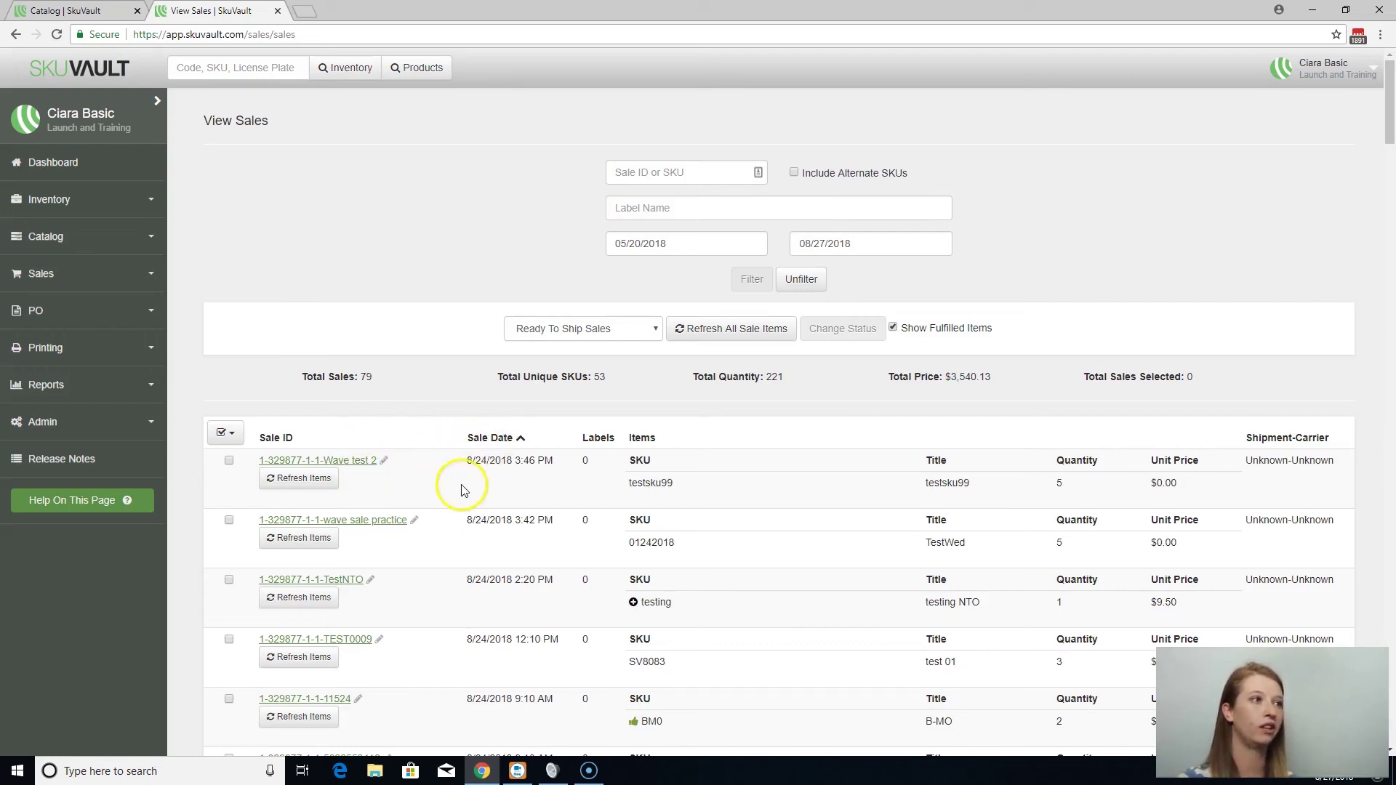
pyautogui.moveTo(457, 472); pyautogui.dragTo(545, 471)
pyautogui.click(531, 488)
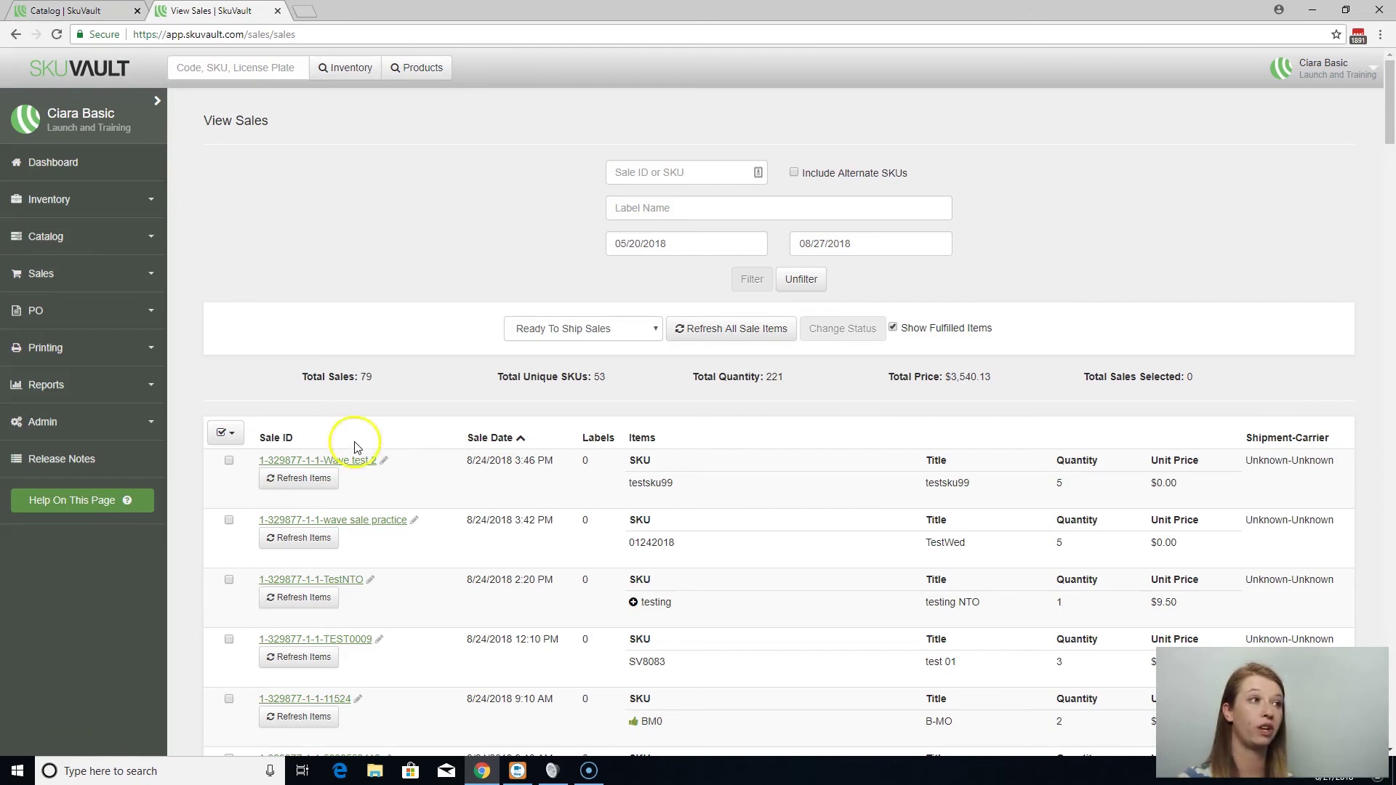
pyautogui.click(495, 442)
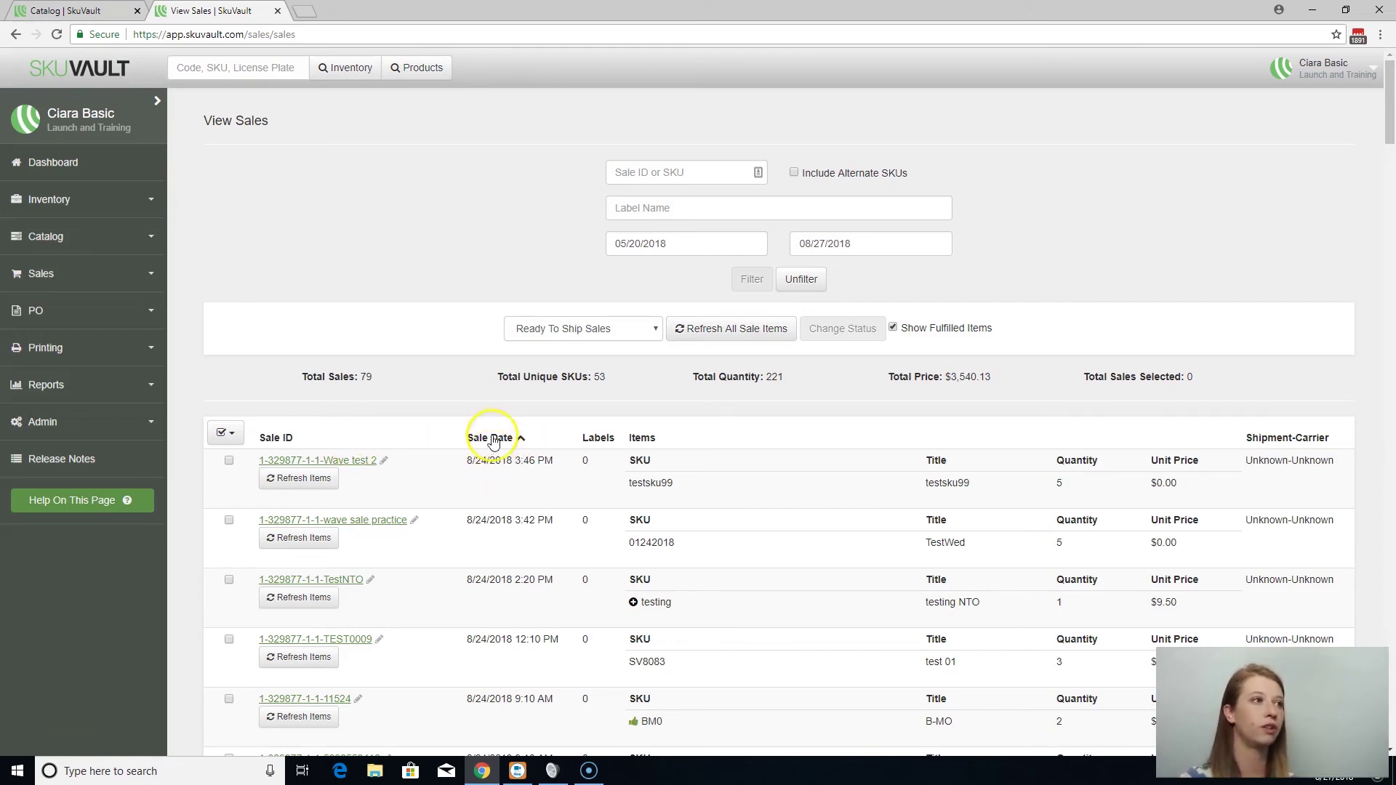
pyautogui.click(484, 478)
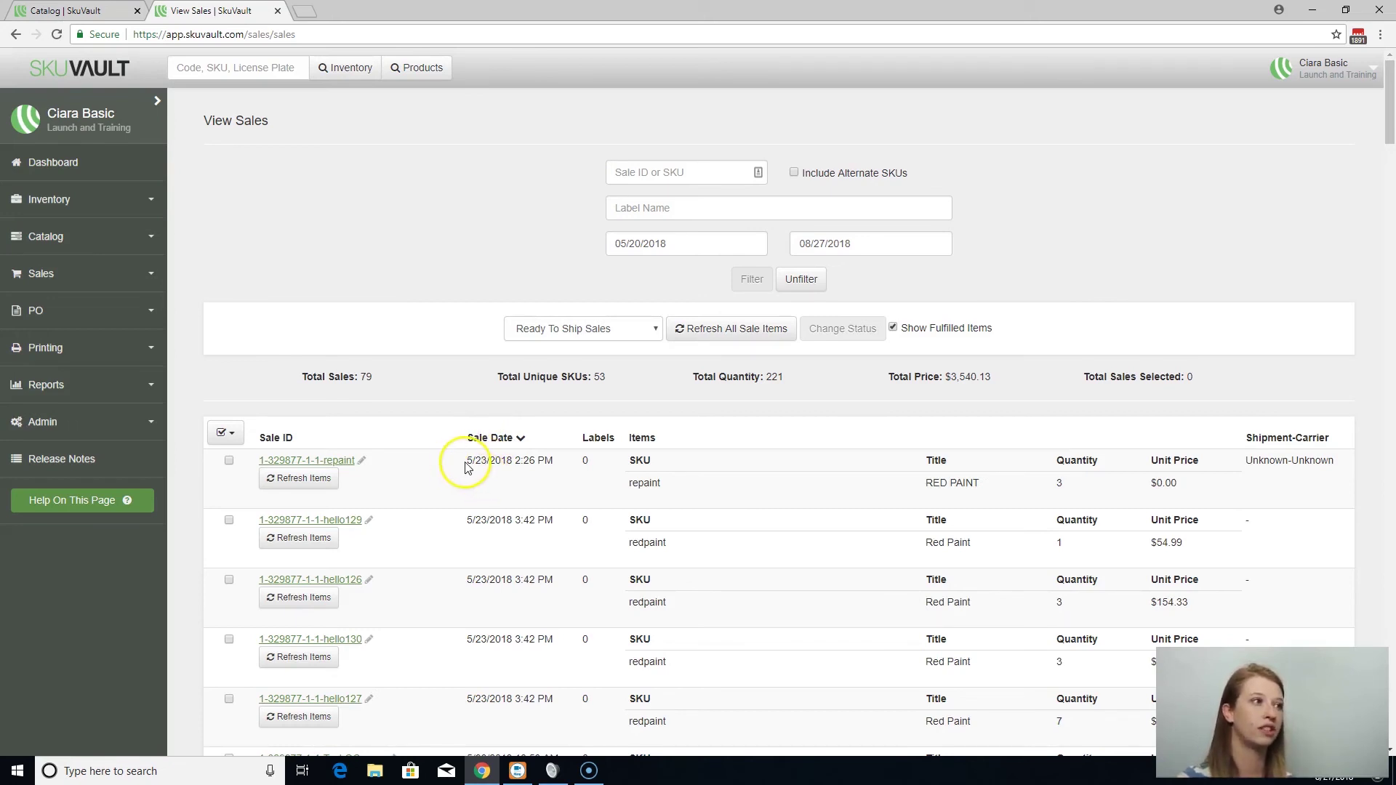
pyautogui.moveTo(480, 463); pyautogui.dragTo(547, 473)
pyautogui.click(530, 489)
# - Open the oldest sale in the list and review its sale ID, status and ordered items
pyautogui.click(348, 463)
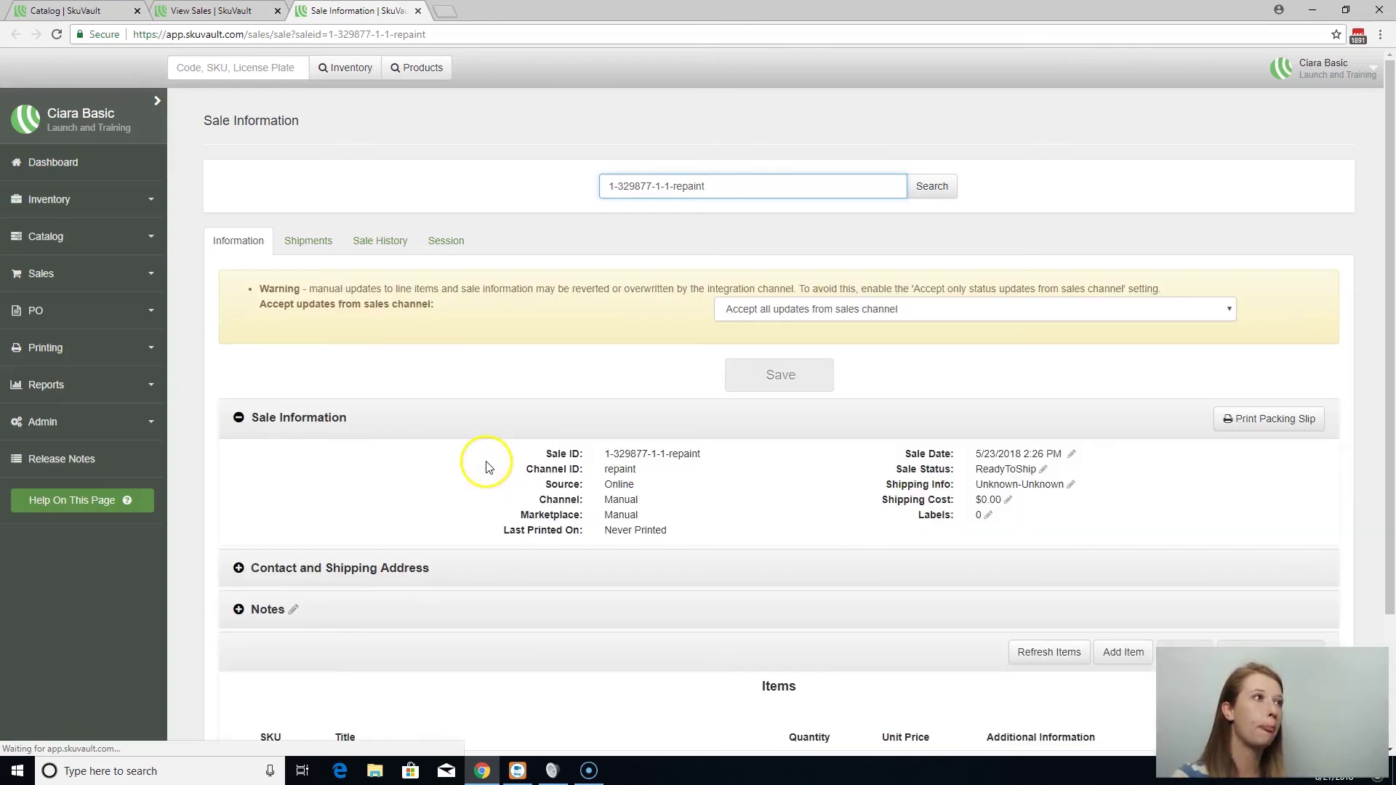
pyautogui.scroll(-2, 490, 441)
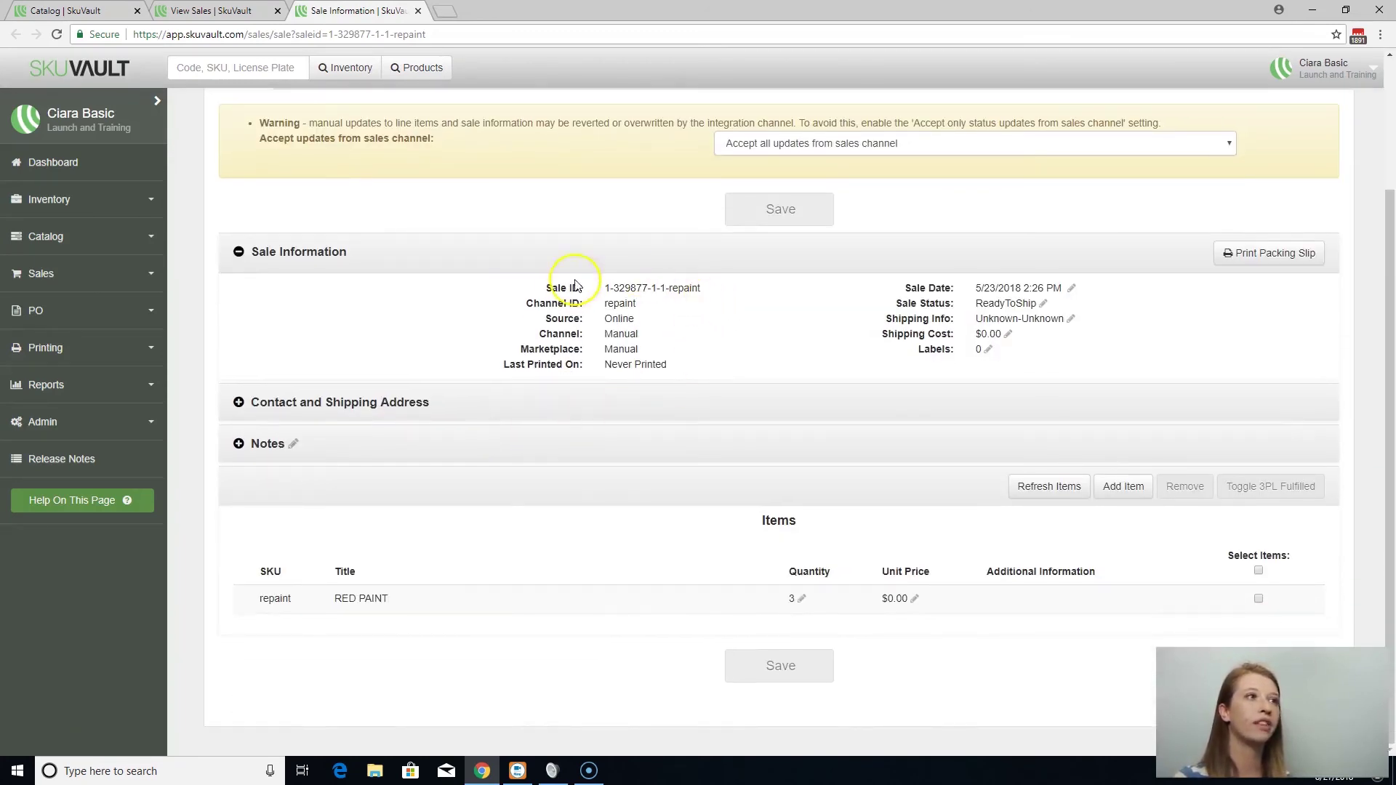
pyautogui.moveTo(552, 288); pyautogui.dragTo(700, 288)
pyautogui.moveTo(895, 303); pyautogui.dragTo(1095, 306)
pyautogui.click(1142, 313)
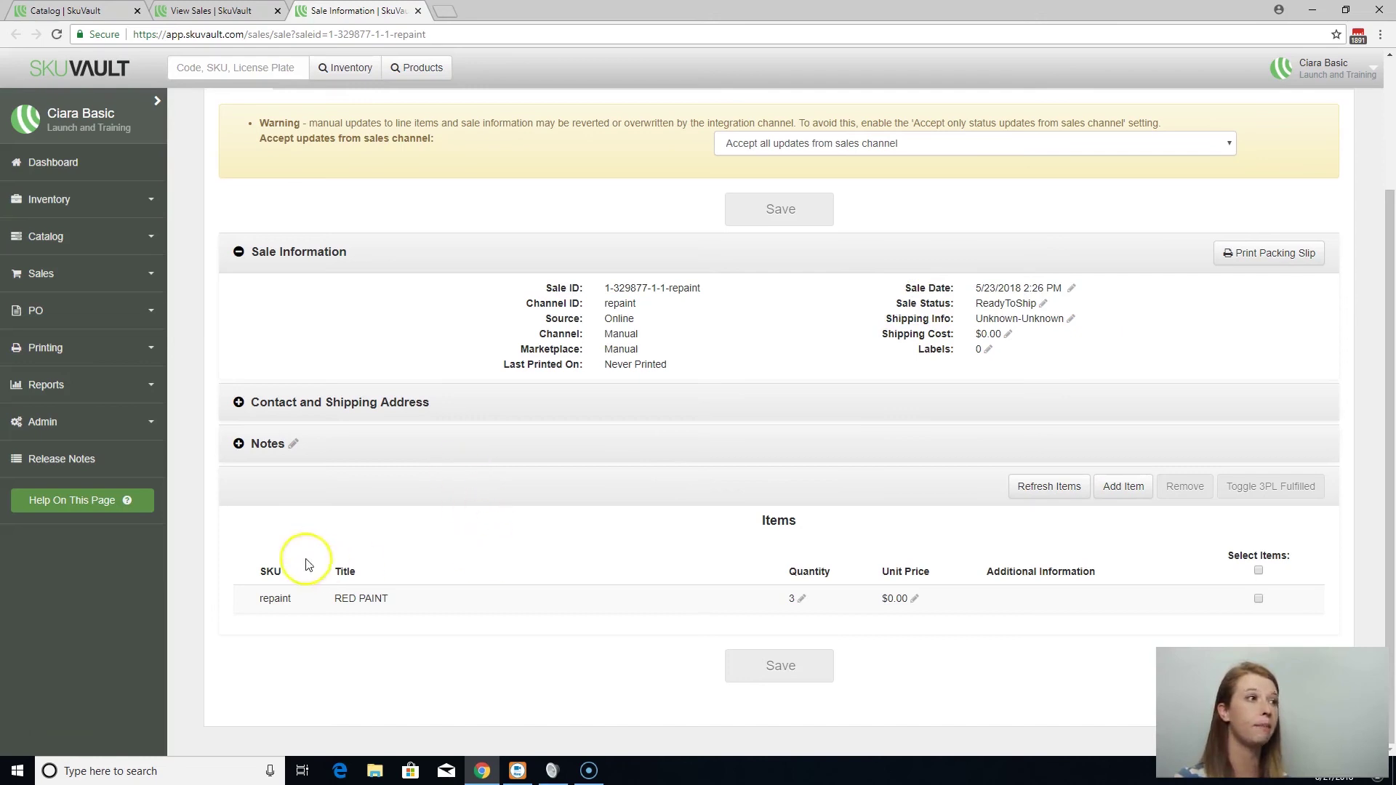
pyautogui.moveTo(284, 598)
pyautogui.mouseDown()
pyautogui.moveTo(264, 599)
pyautogui.moveTo(836, 577)
pyautogui.moveTo(1128, 594)
pyautogui.mouseUp()
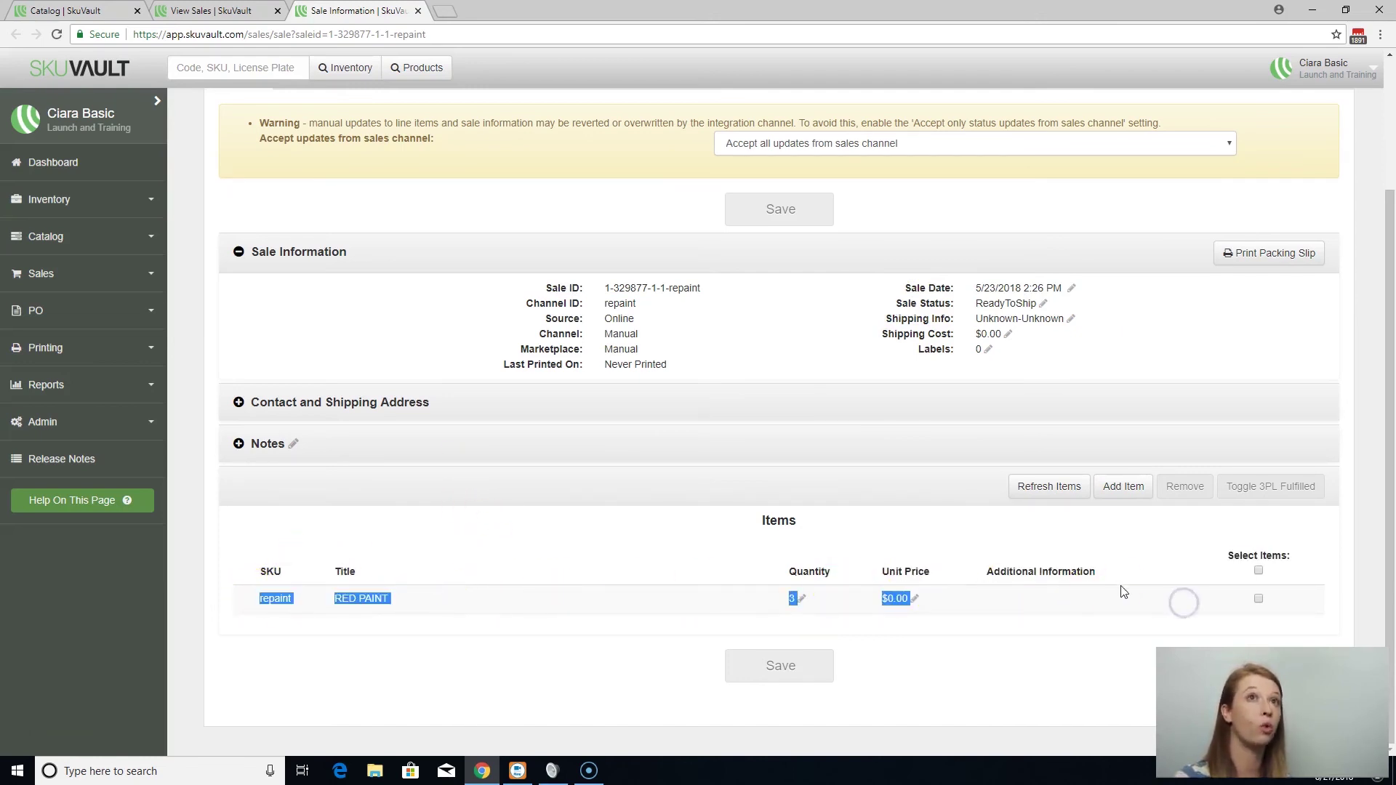
pyautogui.scroll(3, 581, 517)
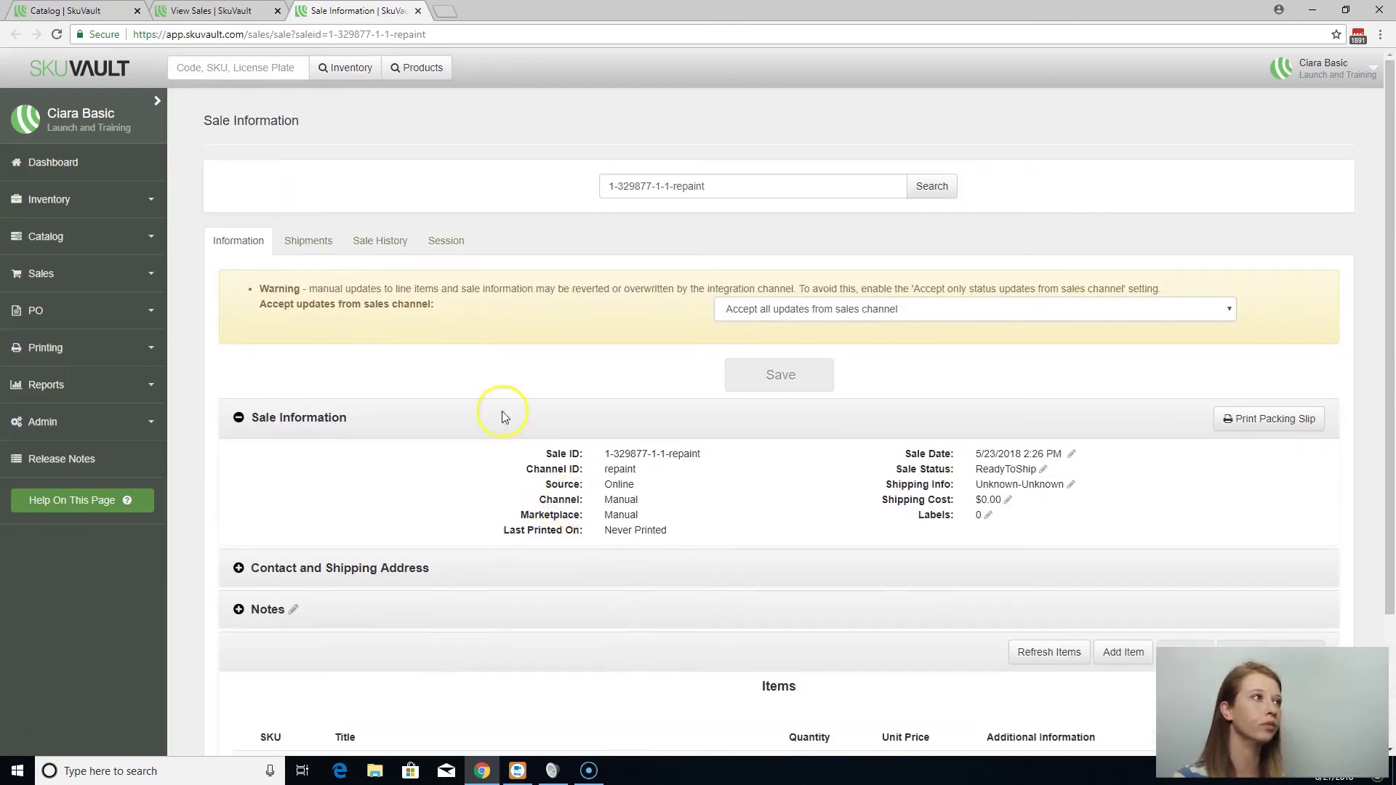
# - Open the sale's history and examine the entry recording when and by whom the sale was created
pyautogui.click(374, 247)
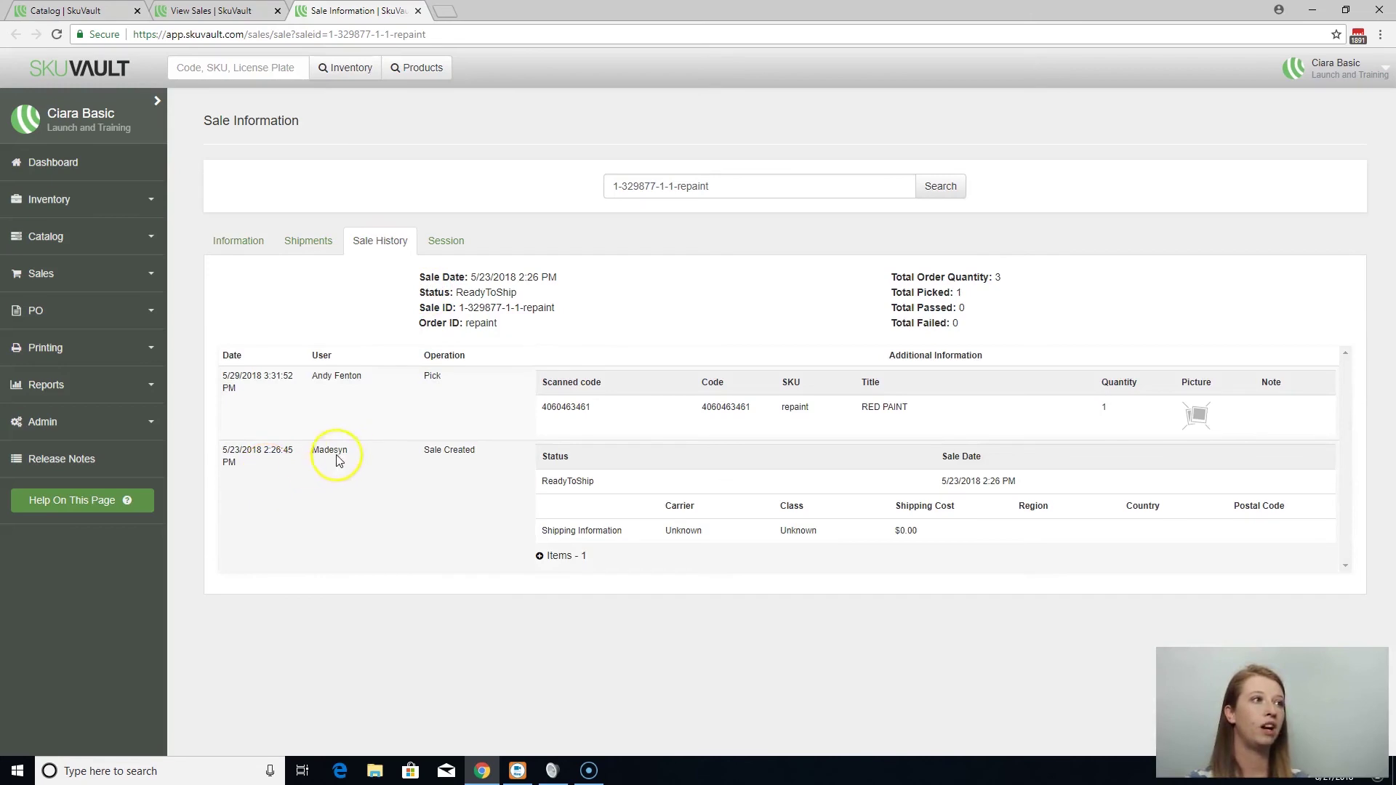
pyautogui.moveTo(257, 451); pyautogui.dragTo(542, 467)
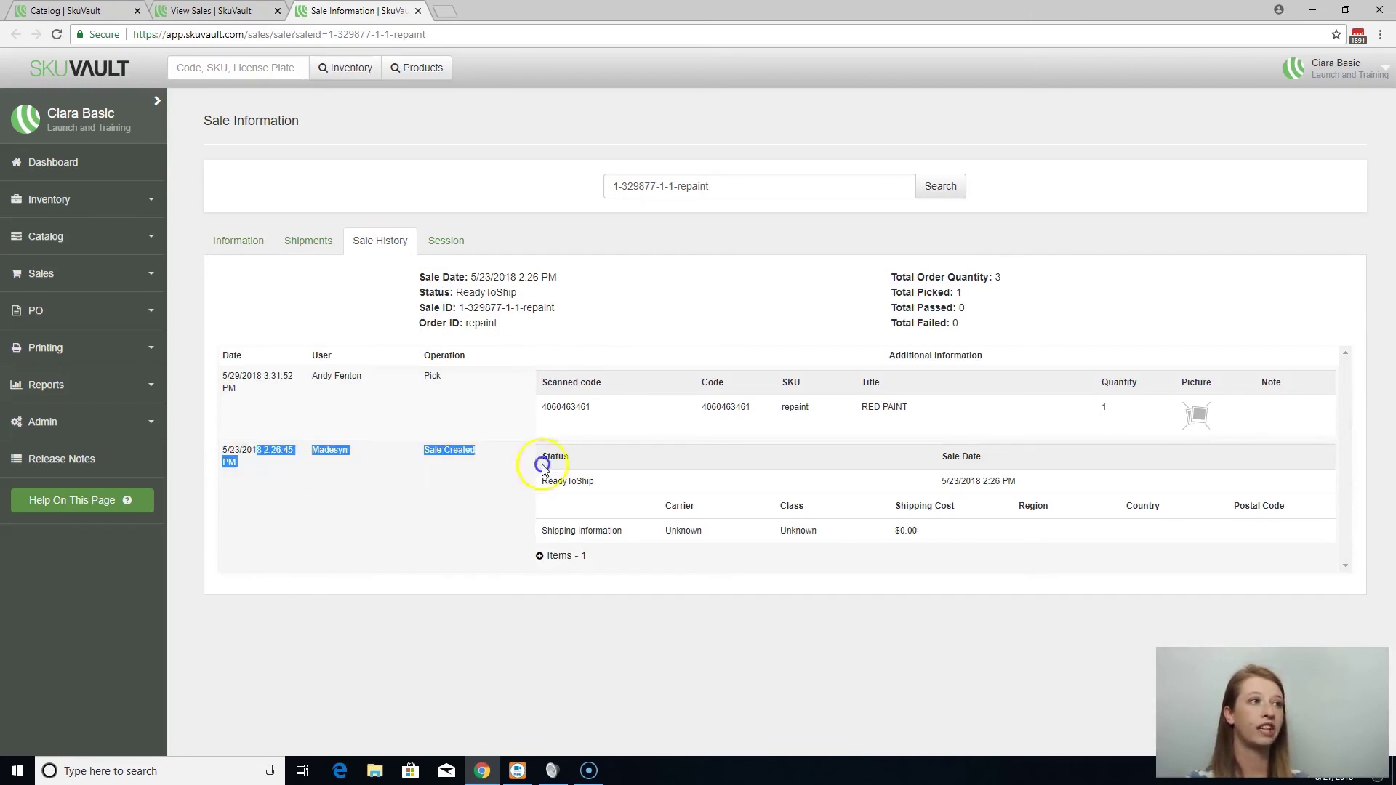
pyautogui.click(330, 460)
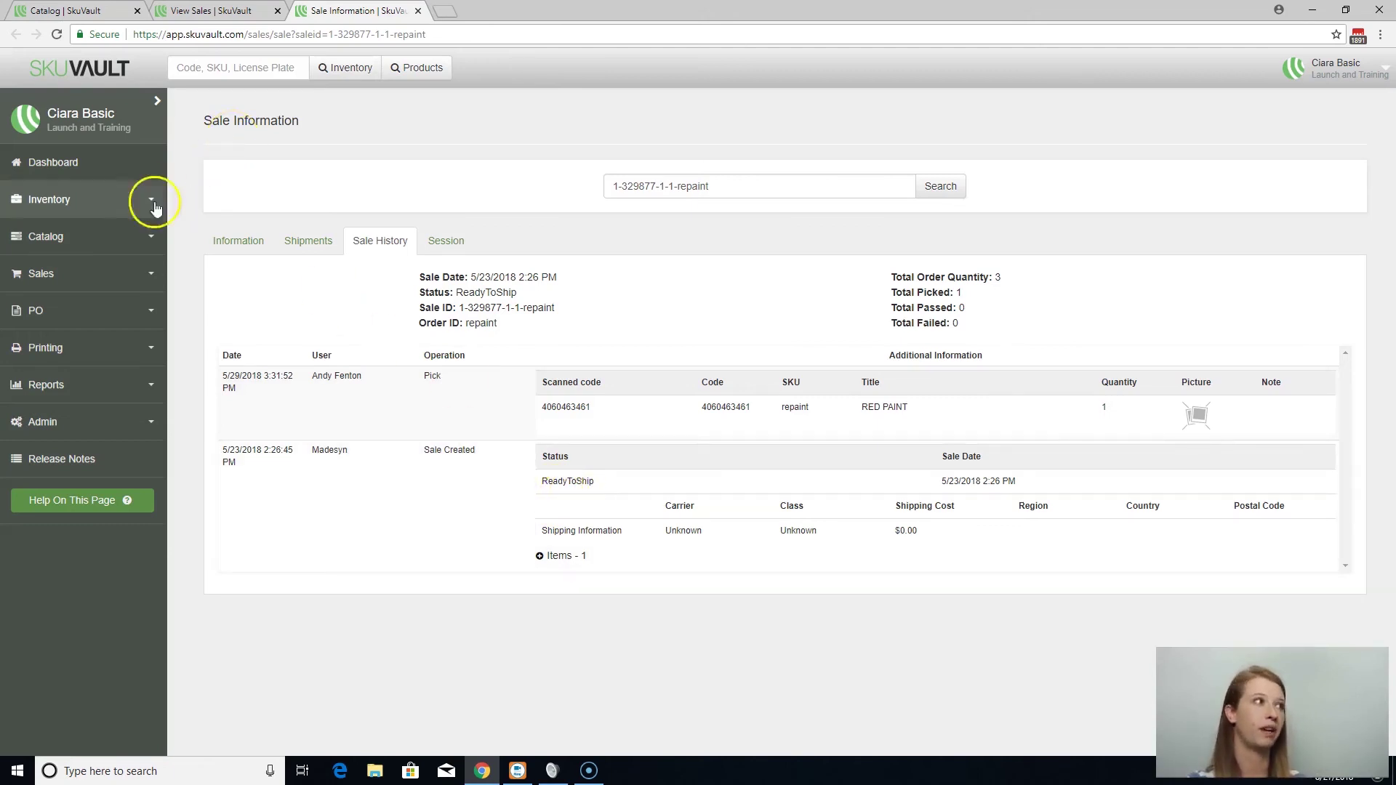
pyautogui.click(145, 273)
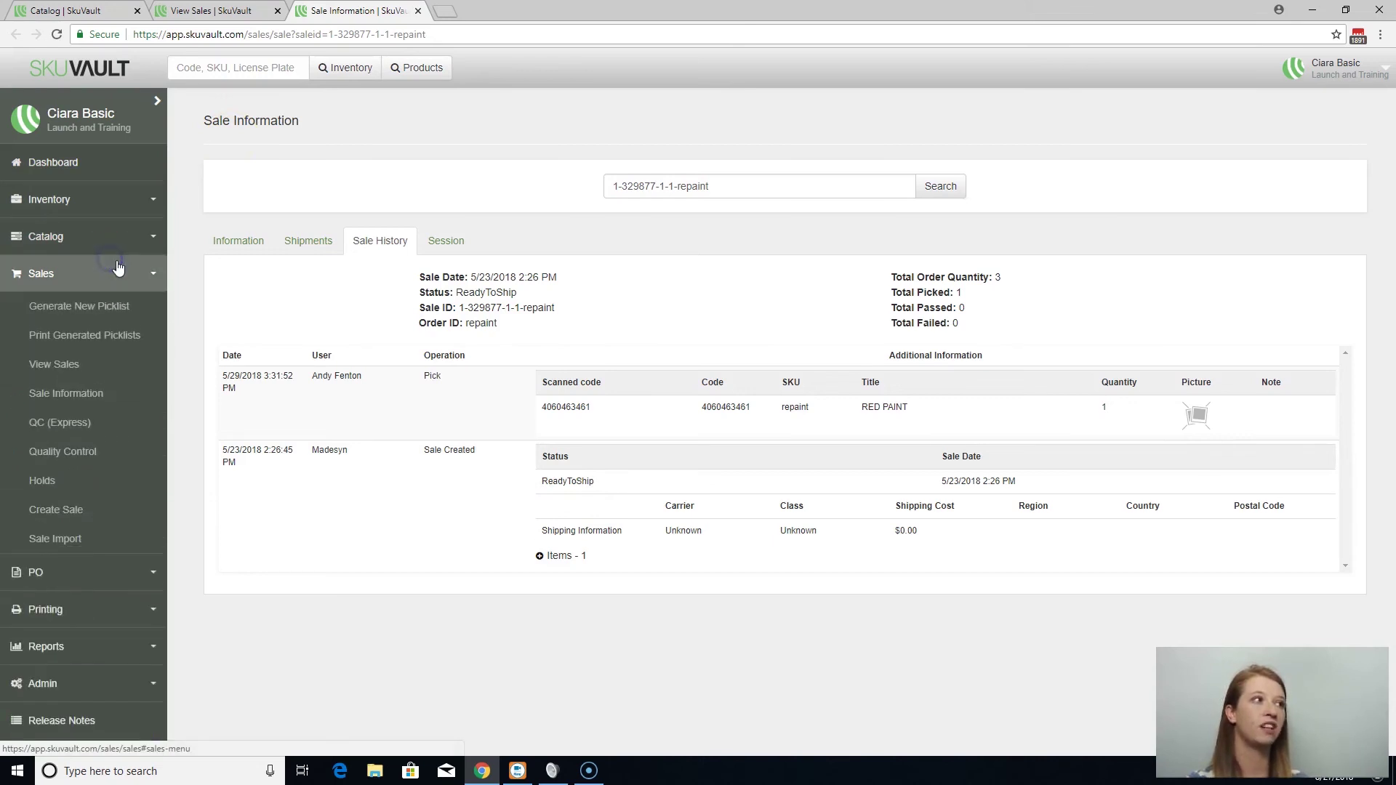
pyautogui.click(73, 397)
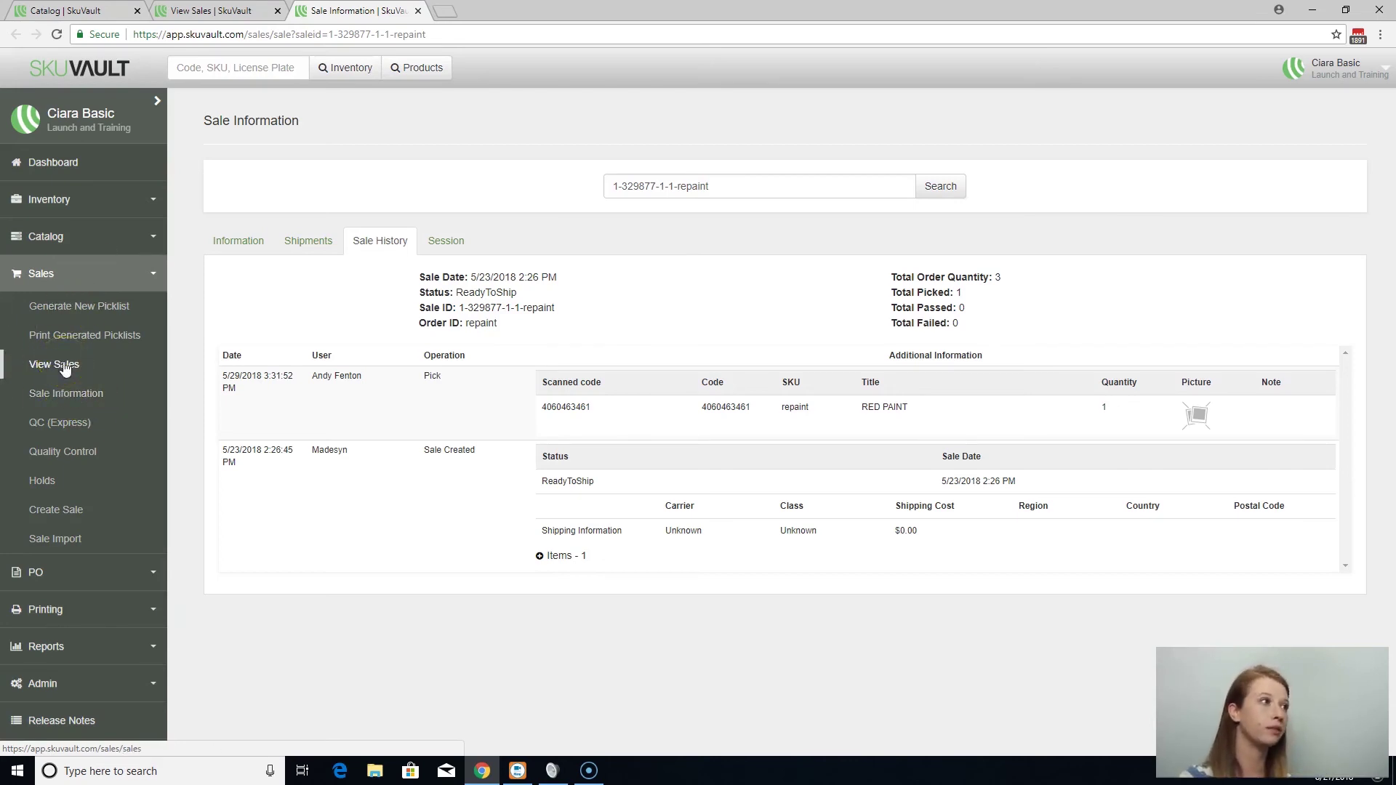
pyautogui.click(70, 276)
pyautogui.click(80, 305)
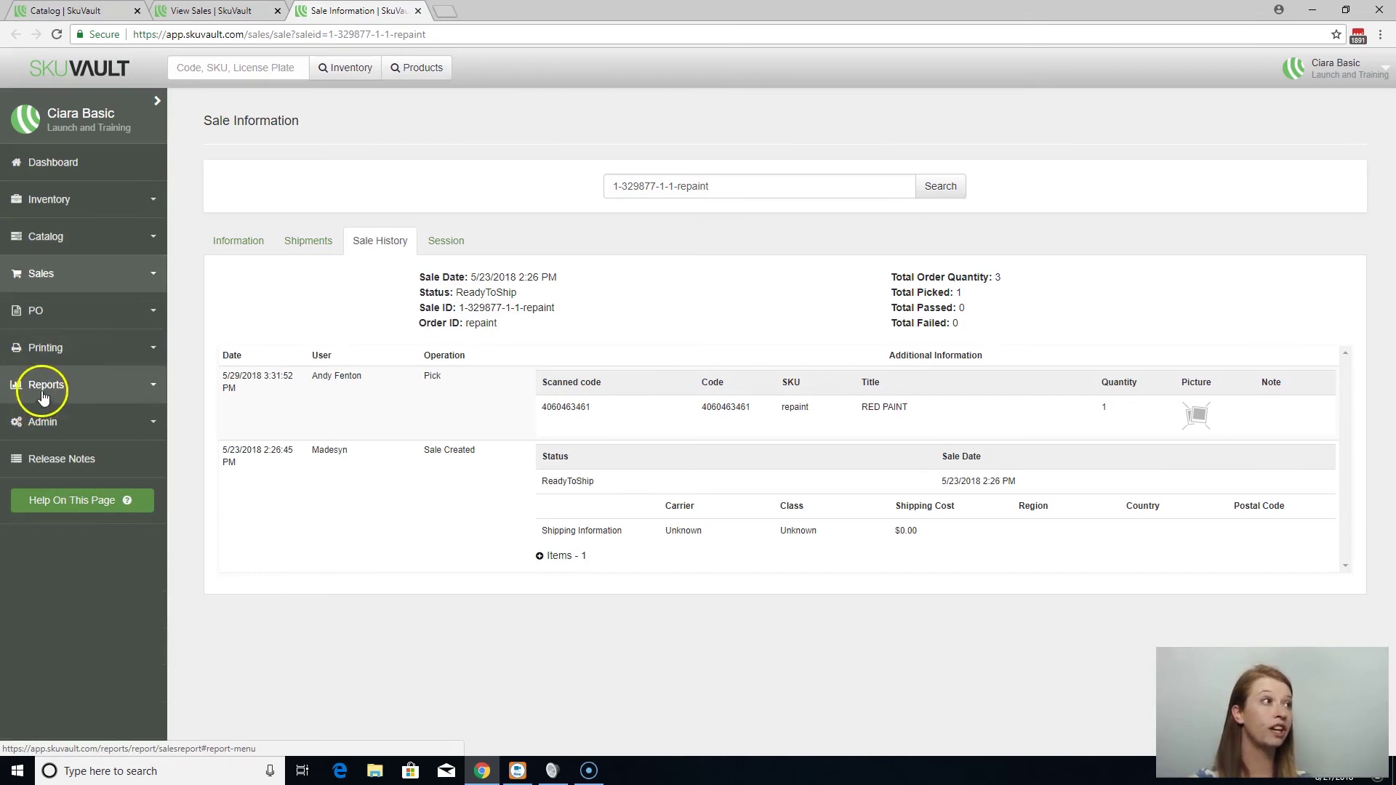
# - Open the admin exporting page and examine the Available Inventory exports for total quantities, by location and by warehouse
pyautogui.click(88, 419)
pyautogui.scroll(-2, 88, 475)
pyautogui.scroll(-2, 87, 480)
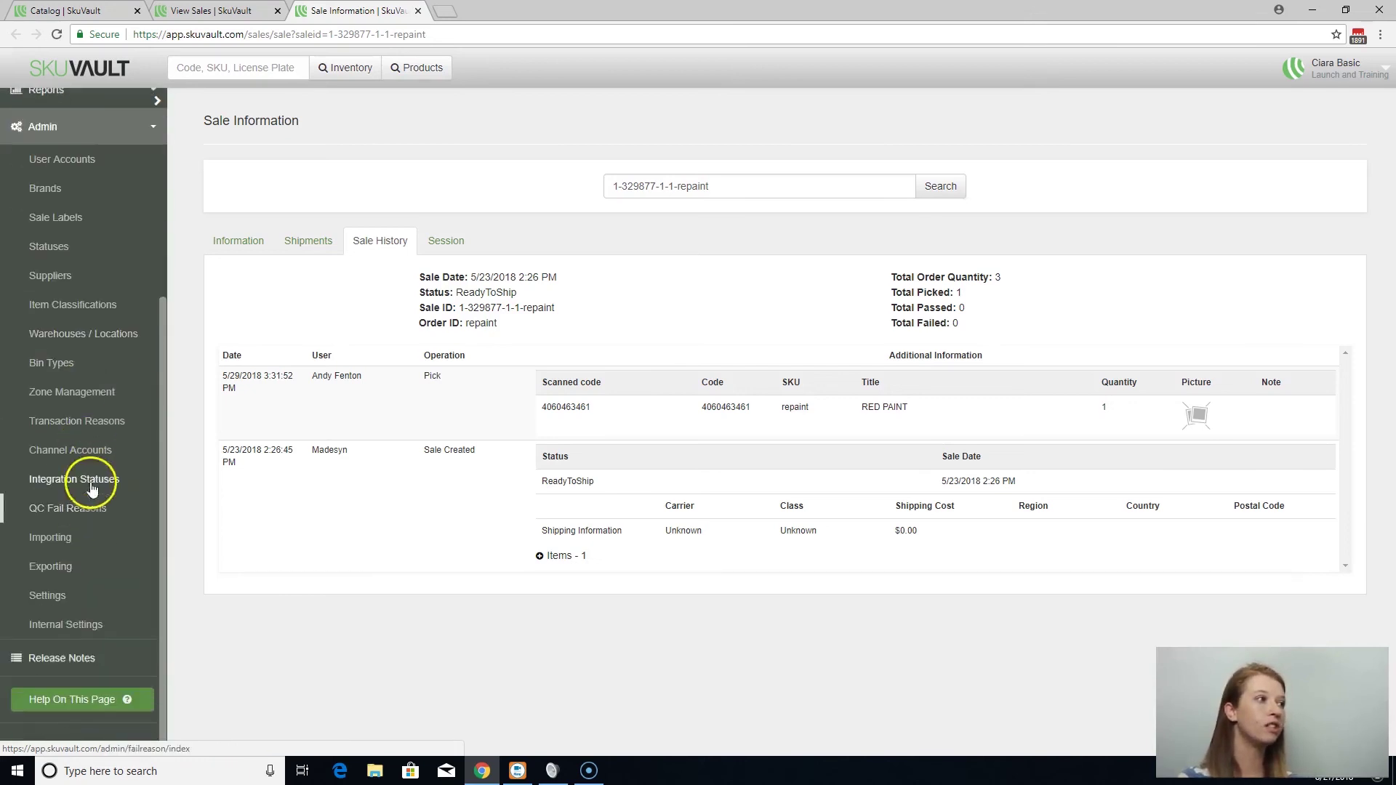
pyautogui.click(63, 566)
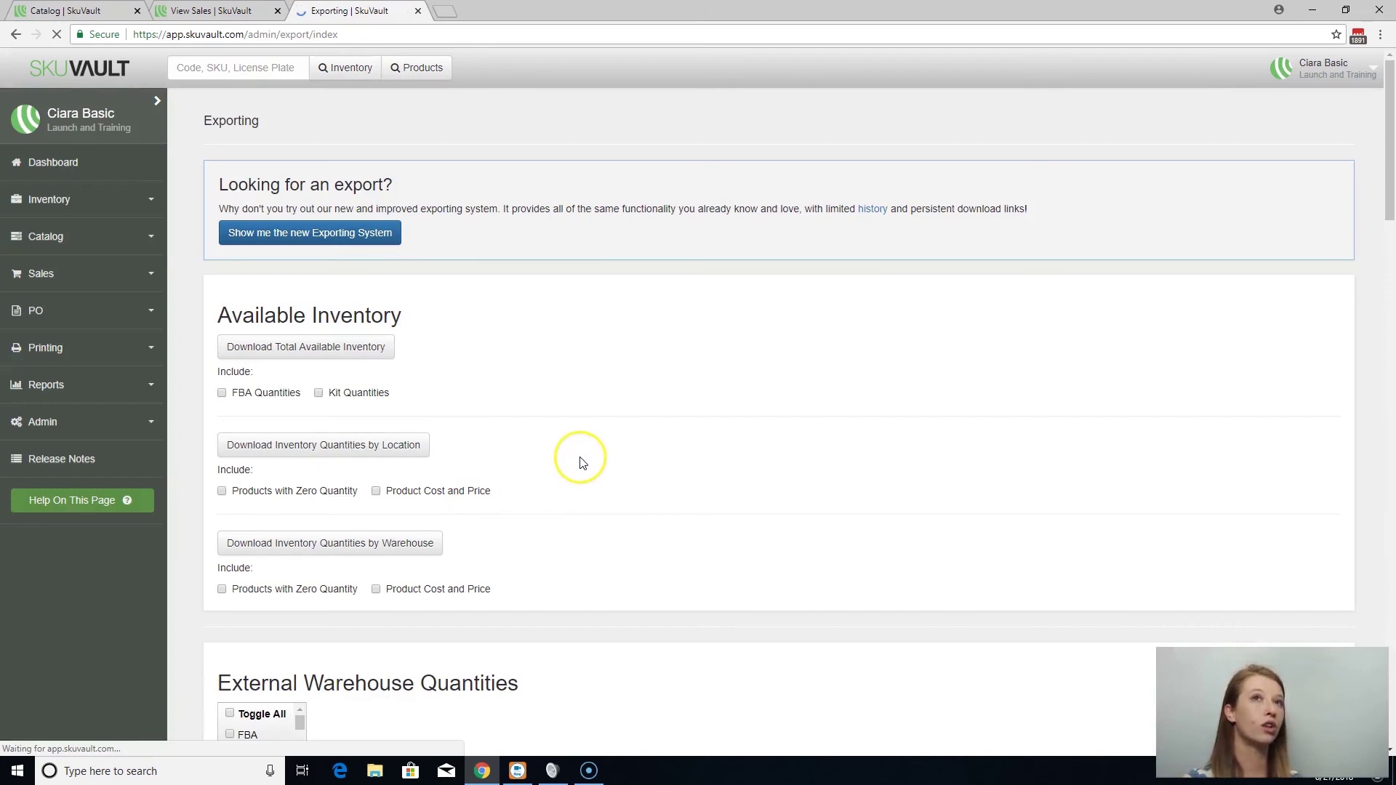
pyautogui.moveTo(243, 314); pyautogui.dragTo(461, 334)
pyautogui.click(477, 349)
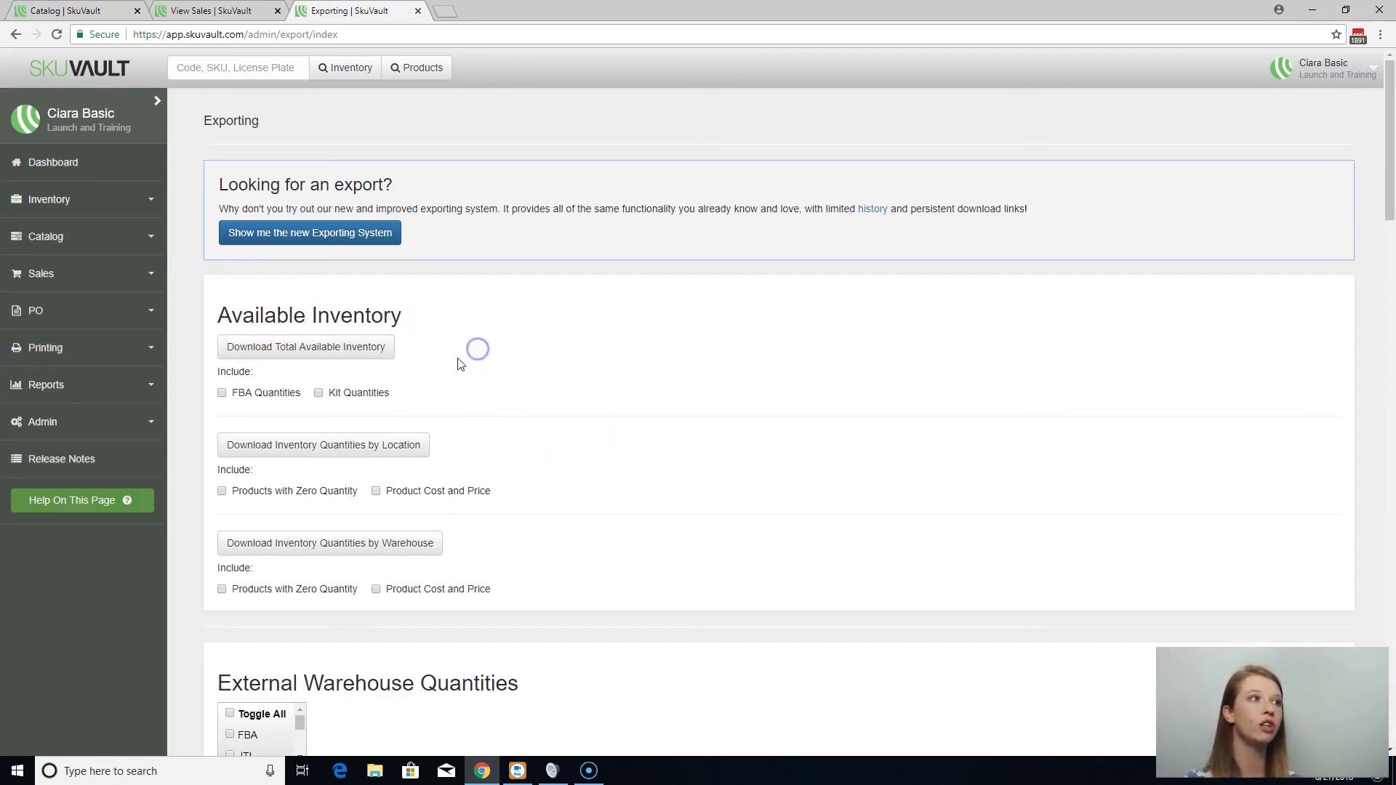
pyautogui.click(337, 447)
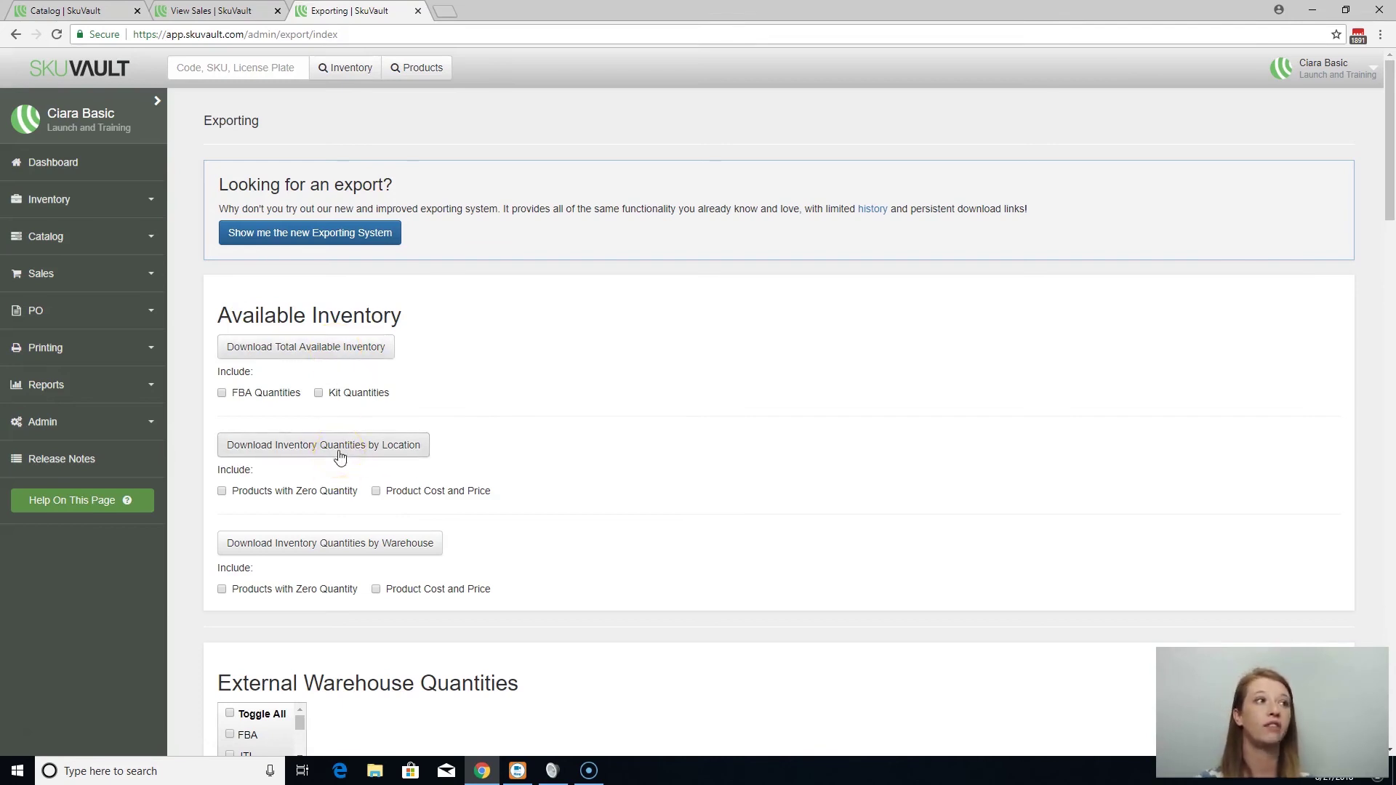
pyautogui.click(348, 544)
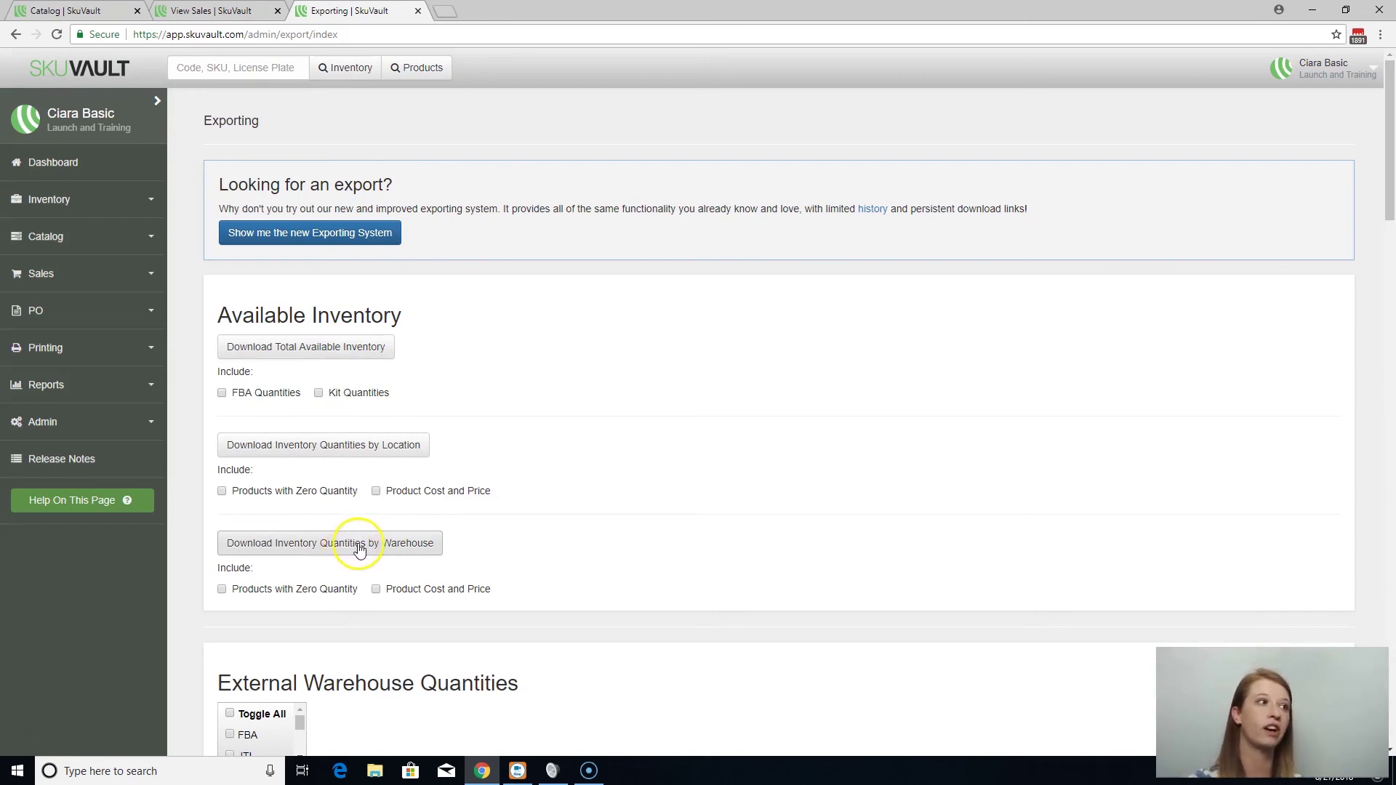
# - Select the FBAUS warehouse for the External Warehouse Quantities export
pyautogui.scroll(-4, 686, 536)
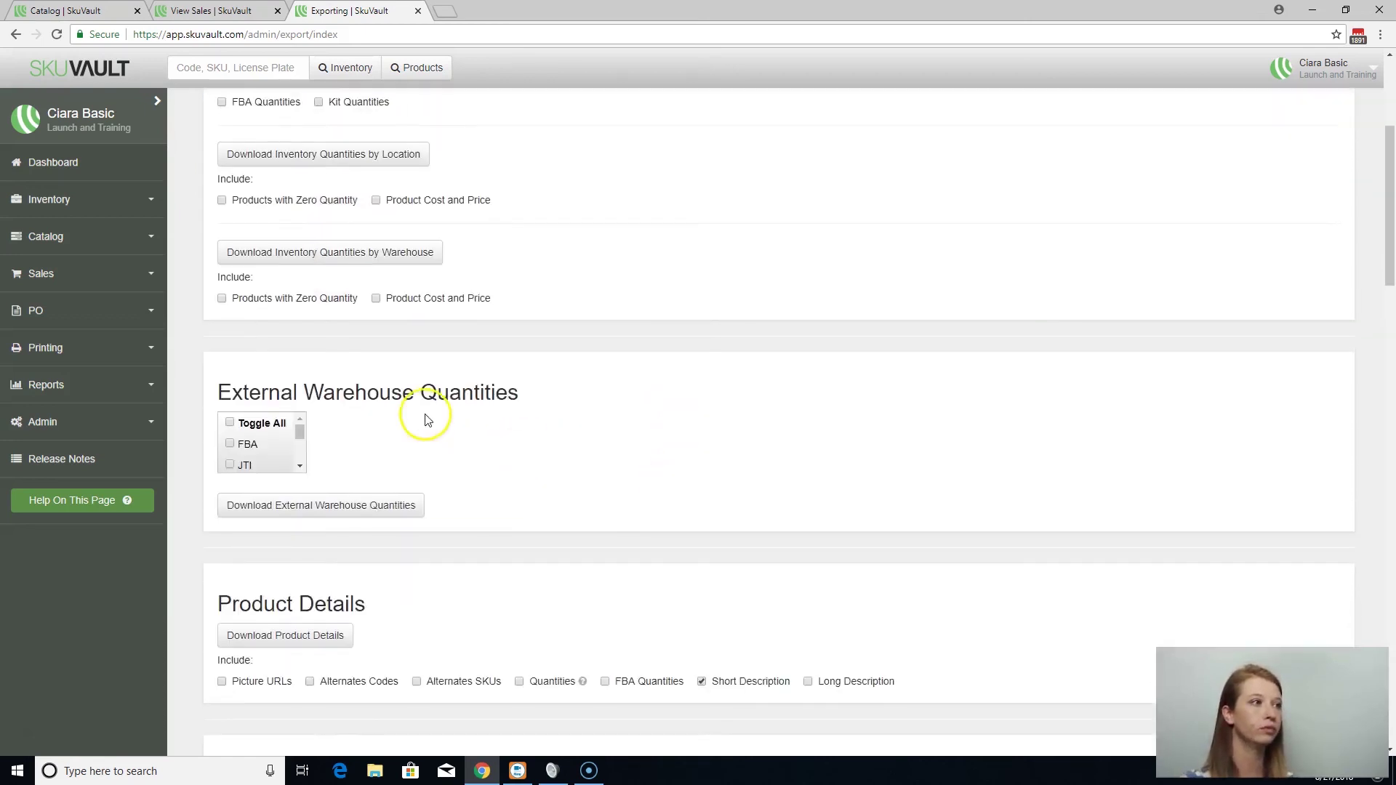
pyautogui.scroll(-2, 427, 420)
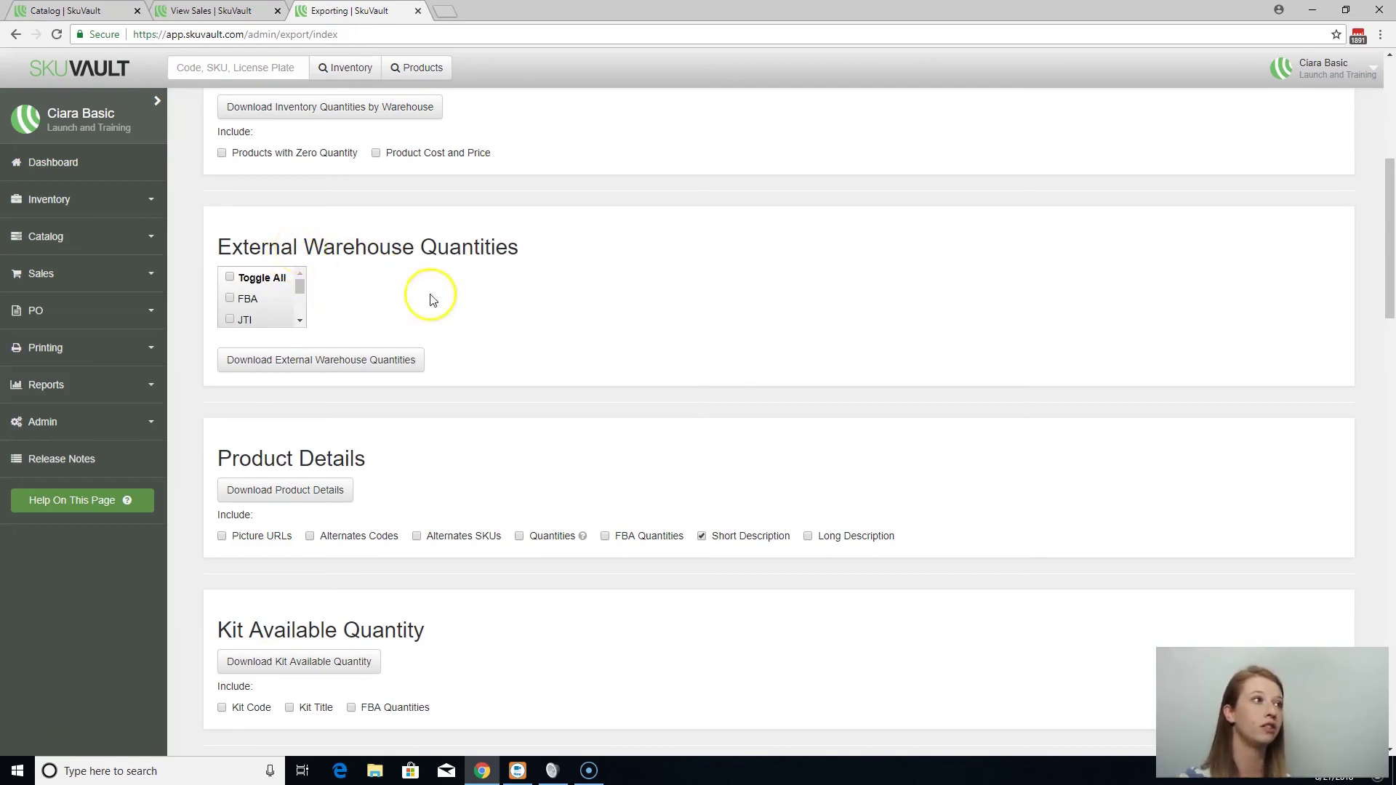
pyautogui.moveTo(301, 292)
pyautogui.mouseDown()
pyautogui.moveTo(299, 326)
pyautogui.moveTo(298, 283)
pyautogui.mouseUp()
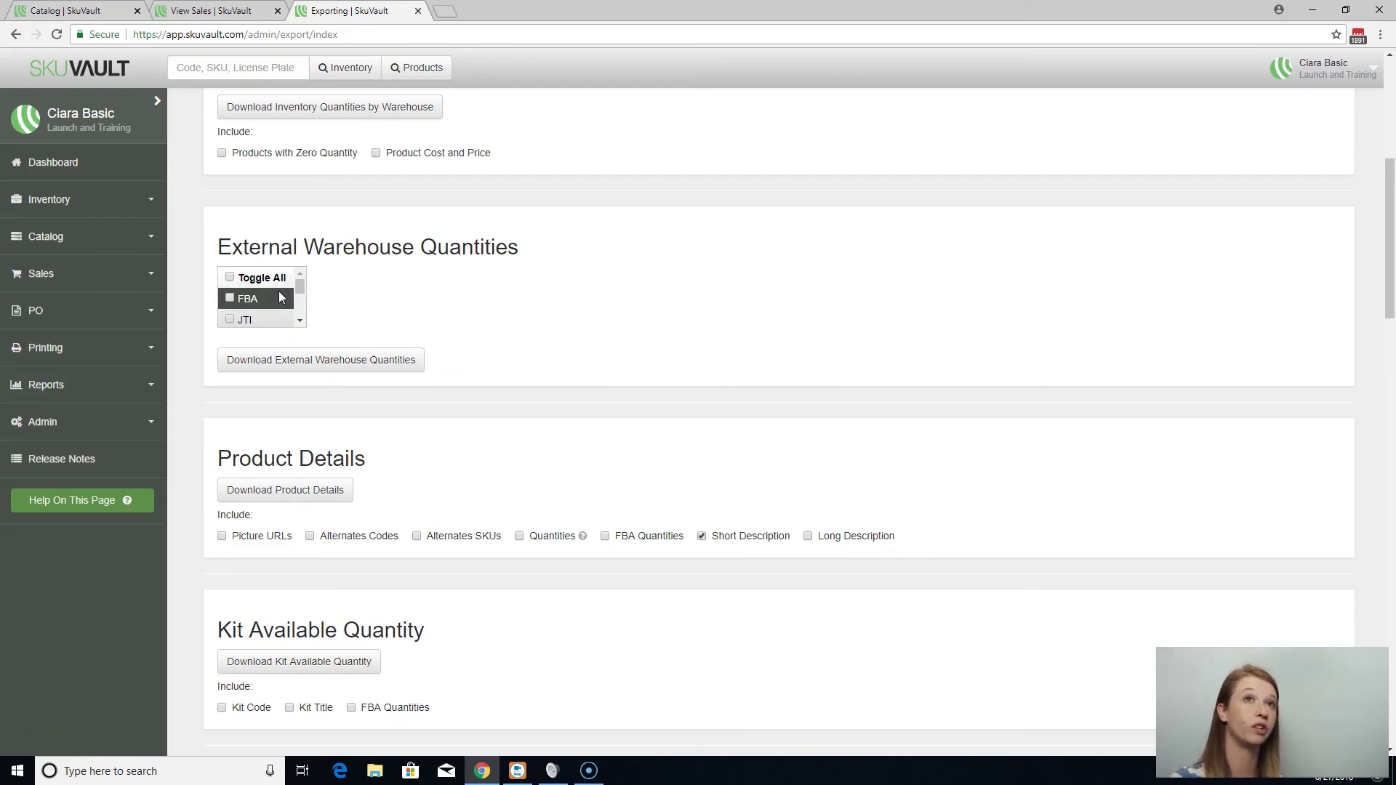
pyautogui.click(256, 300)
pyautogui.click(235, 296)
pyautogui.scroll(-2, 269, 299)
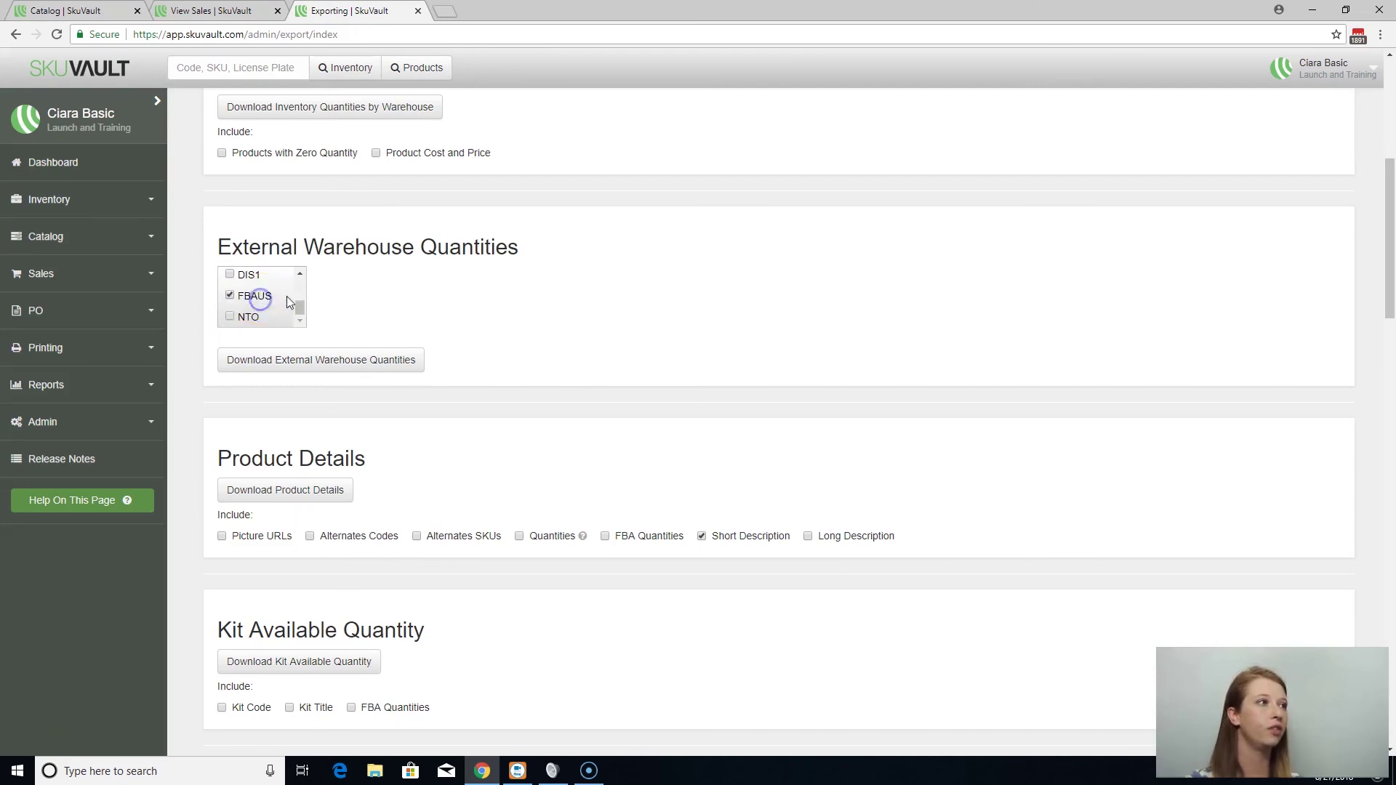
# - Review the optional columns of the Product Details export and include Quantities in it
pyautogui.scroll(-2, 550, 356)
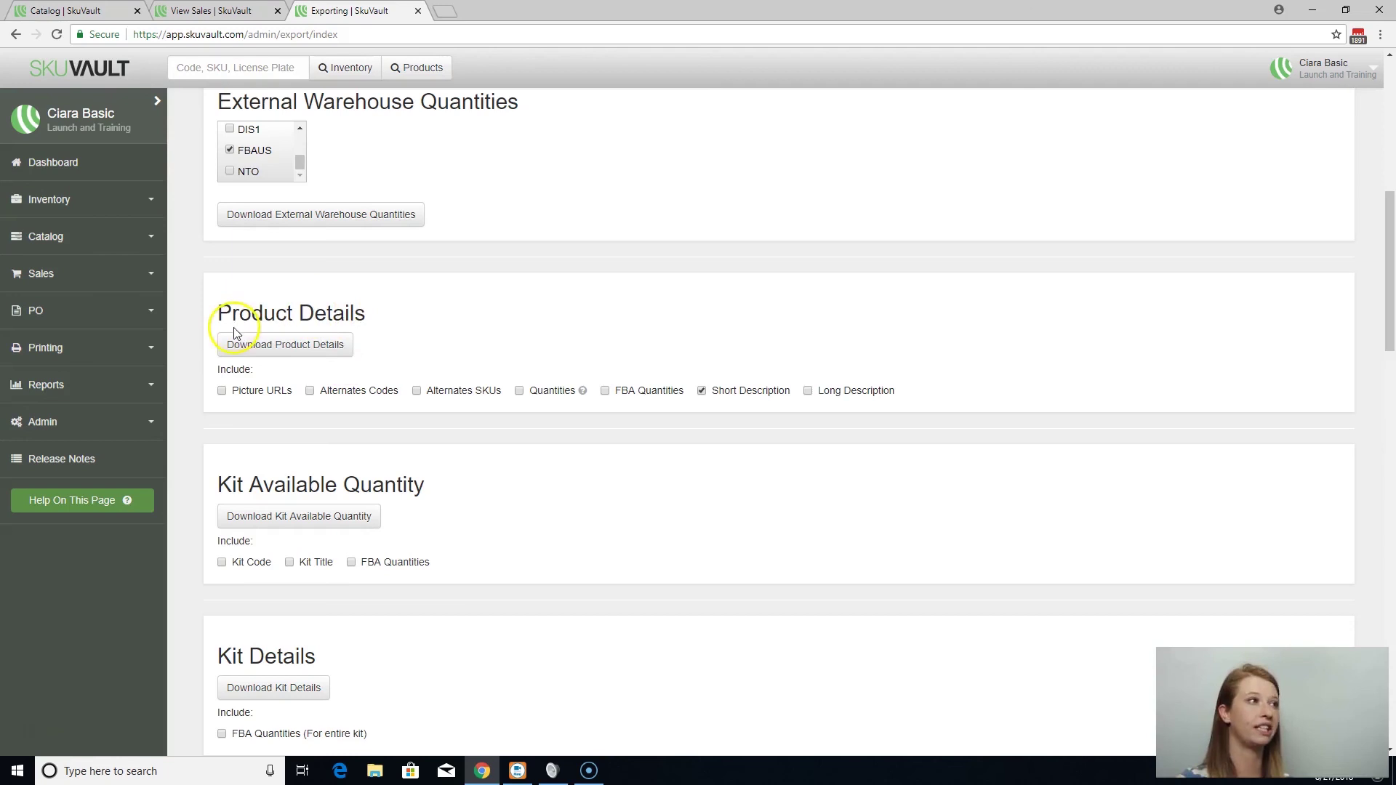
pyautogui.moveTo(226, 391); pyautogui.dragTo(936, 383)
pyautogui.click(936, 382)
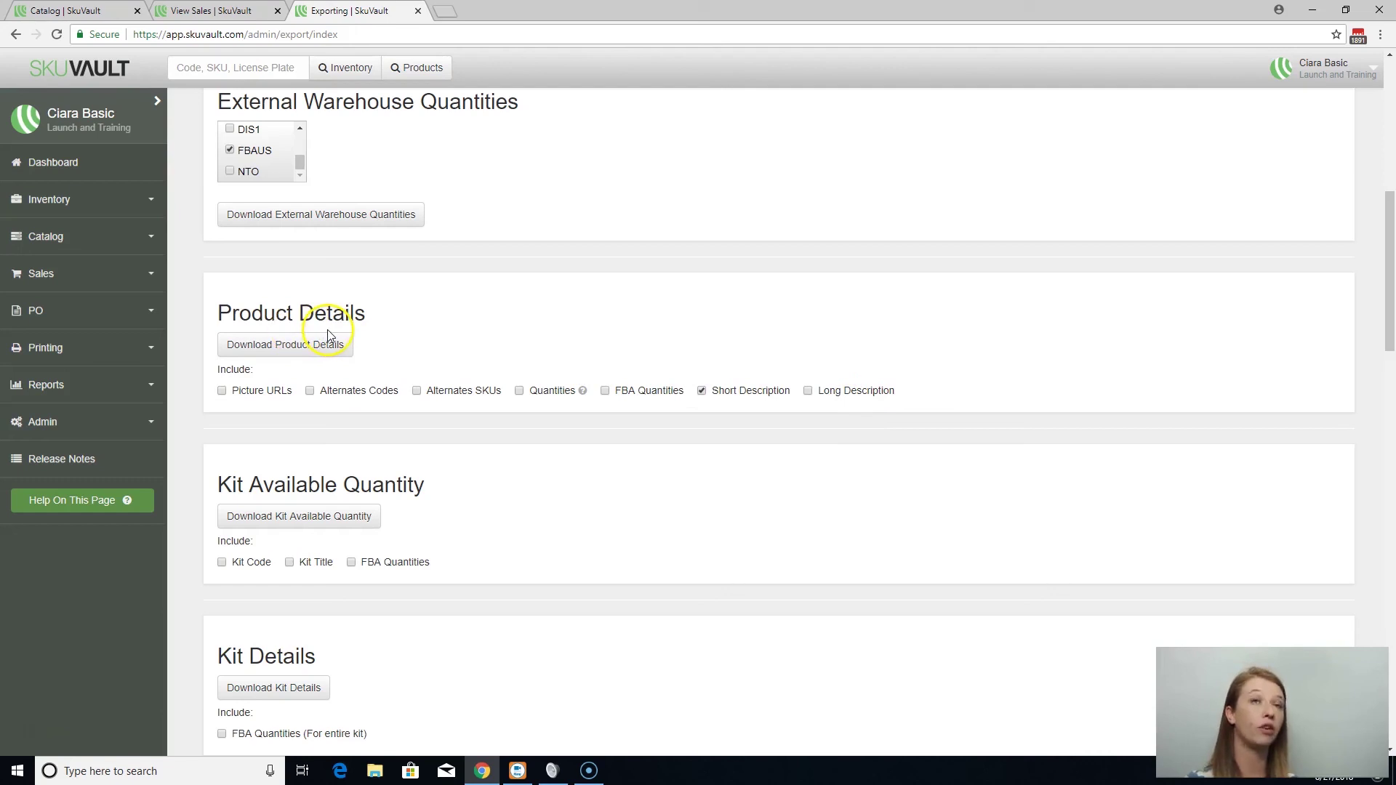
pyautogui.click(519, 392)
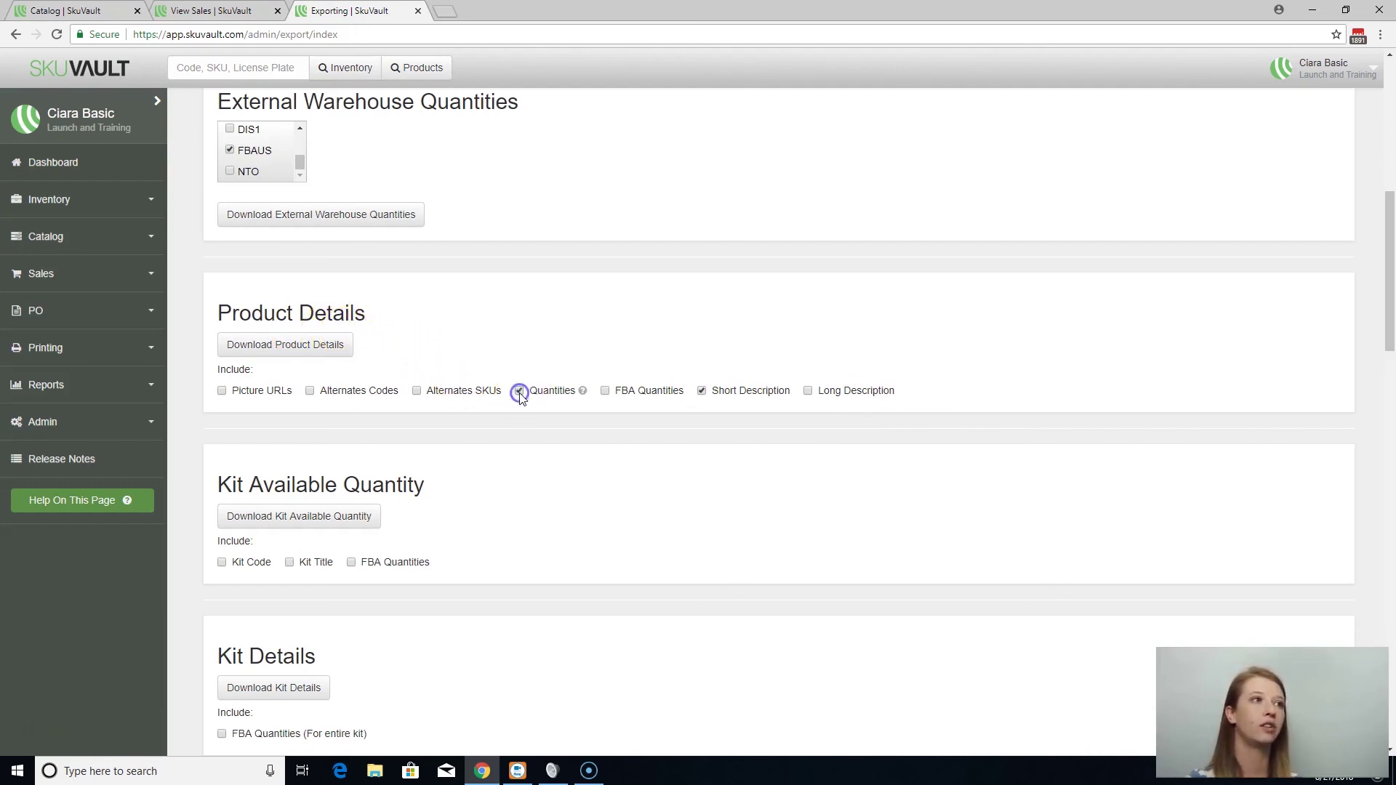
# - Examine the remaining exports on the exporting page, from Product Details down to Historic Inventory
pyautogui.click(321, 354)
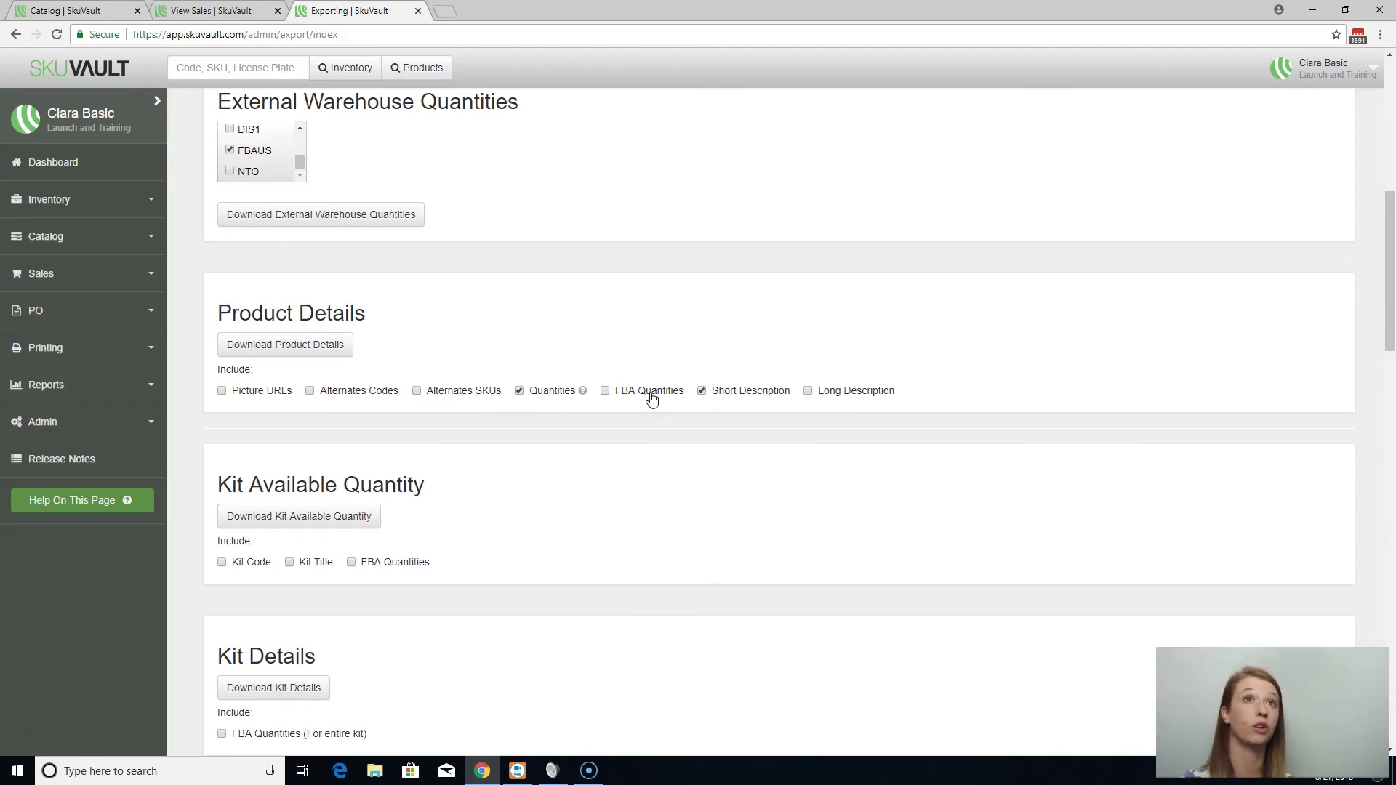
pyautogui.scroll(-6, 583, 486)
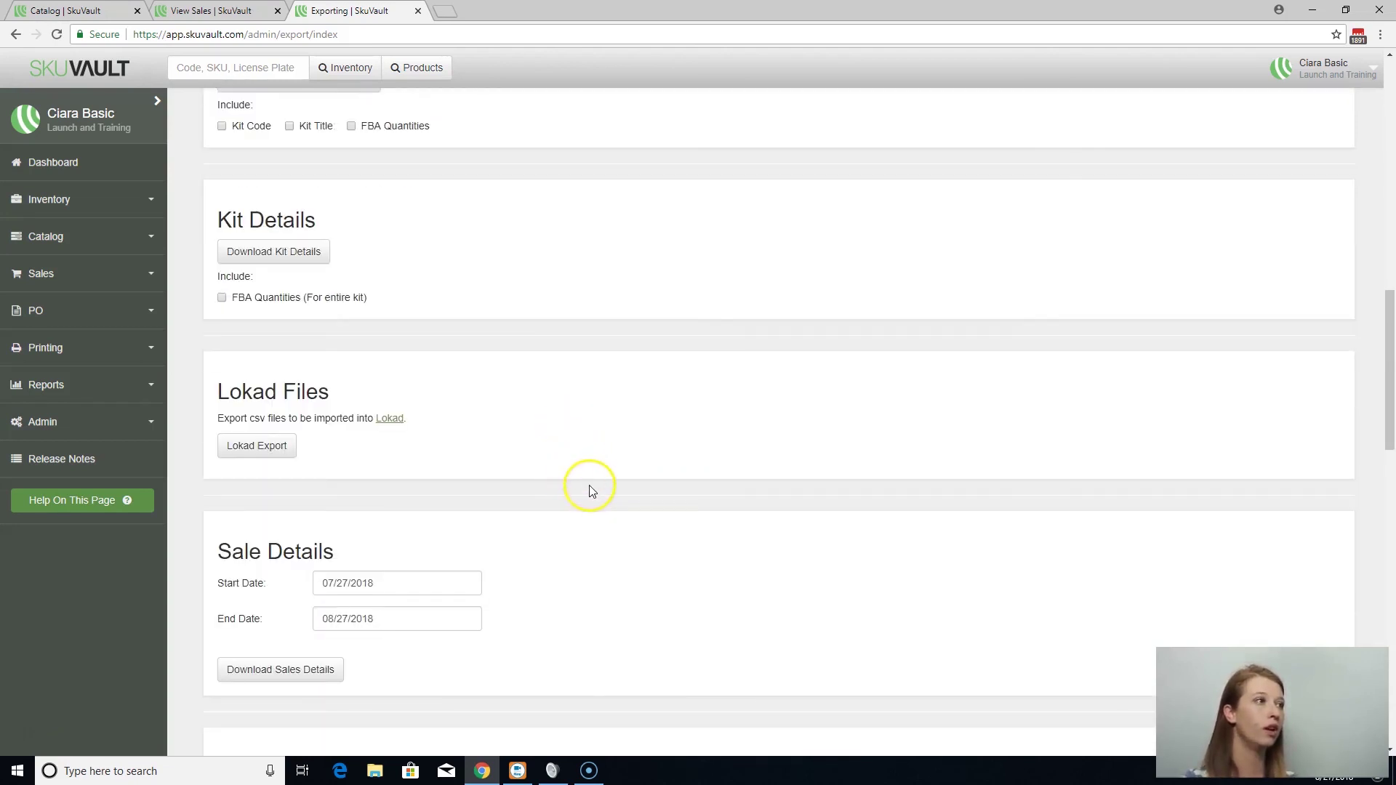
pyautogui.scroll(-4, 587, 480)
pyautogui.scroll(-8, 586, 480)
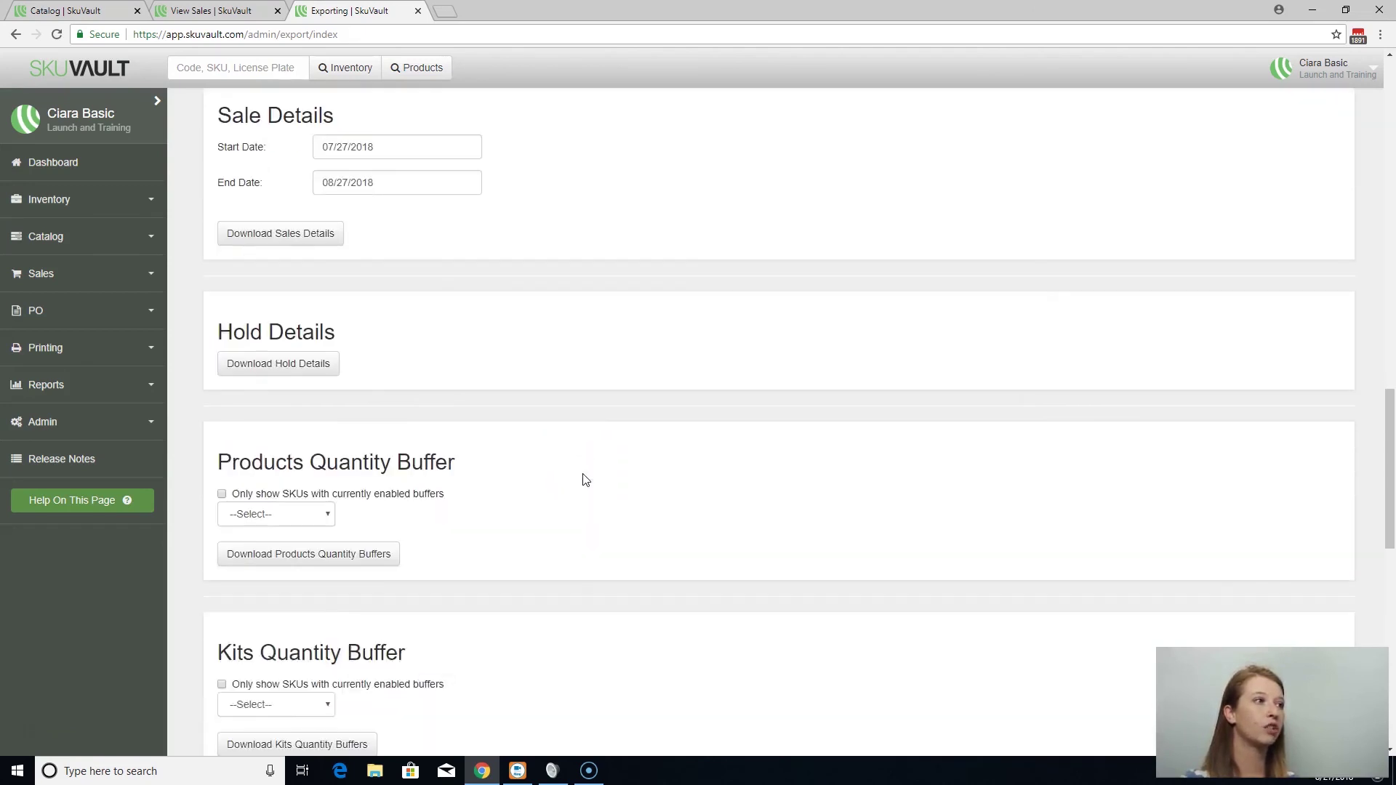
pyautogui.scroll(-4, 586, 480)
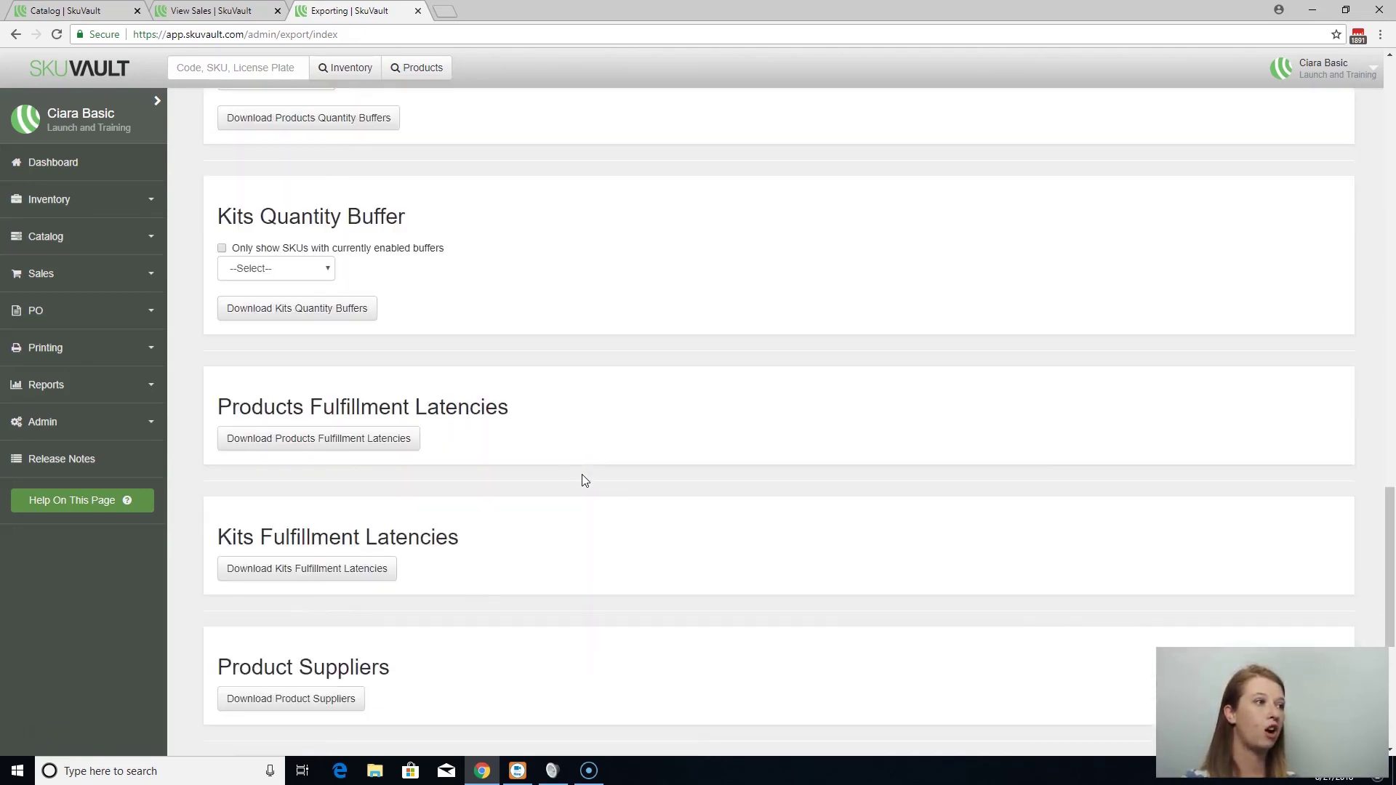
pyautogui.moveTo(245, 516); pyautogui.dragTo(461, 508)
pyautogui.click(459, 511)
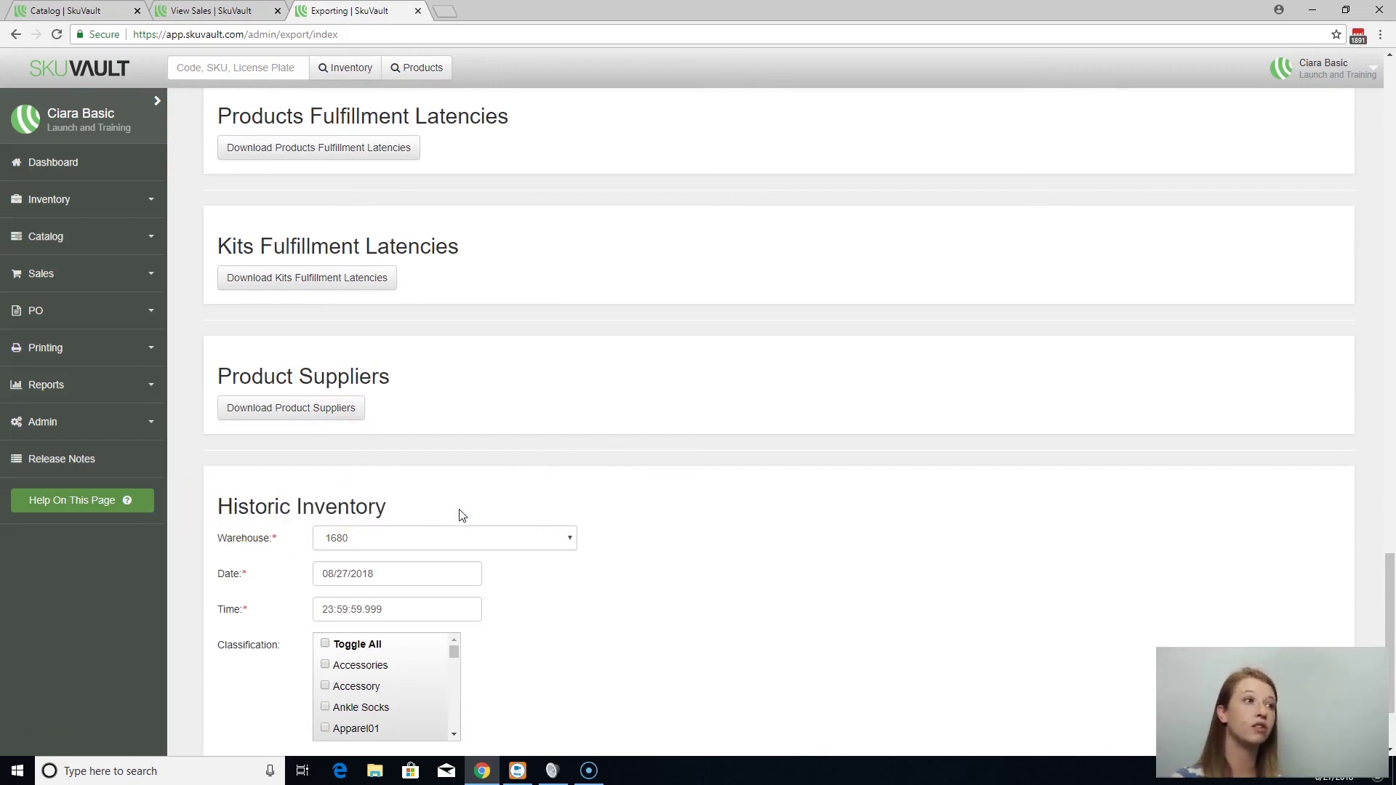
pyautogui.scroll(-2, 462, 515)
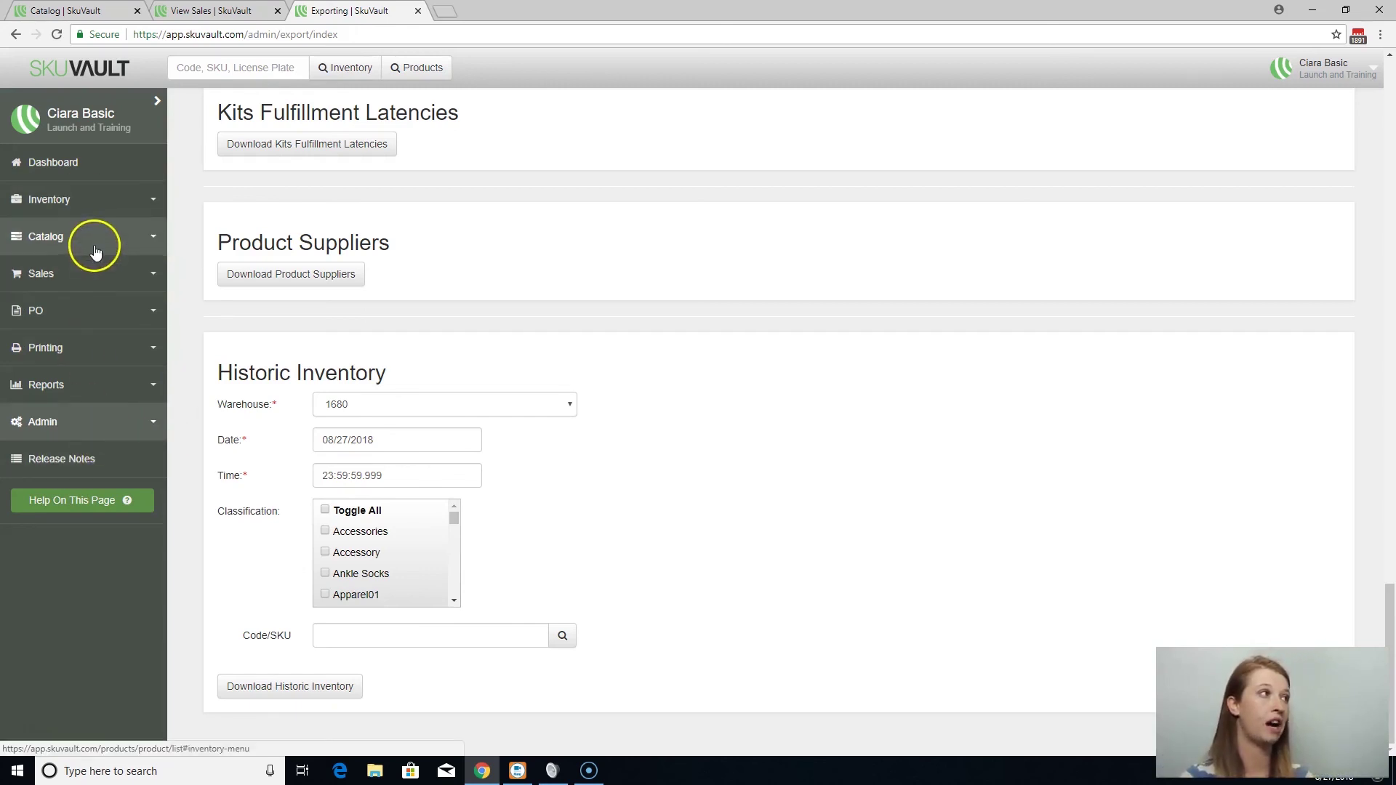
# - Open the locations of warehouse 1680 from the warehouse list and examine the container, reserve and backstock options for new locations
pyautogui.click(68, 425)
pyautogui.scroll(-1, 73, 436)
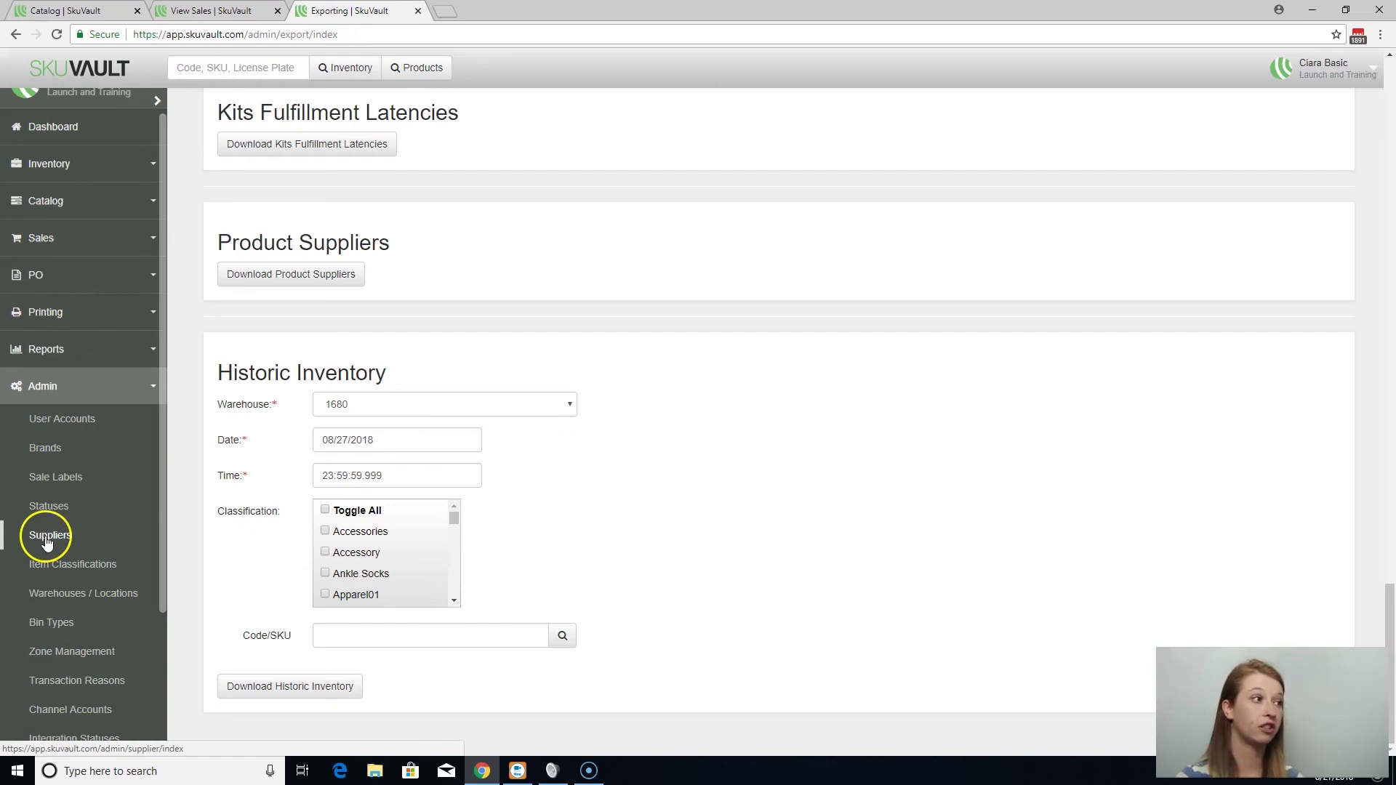
pyautogui.scroll(-1, 109, 509)
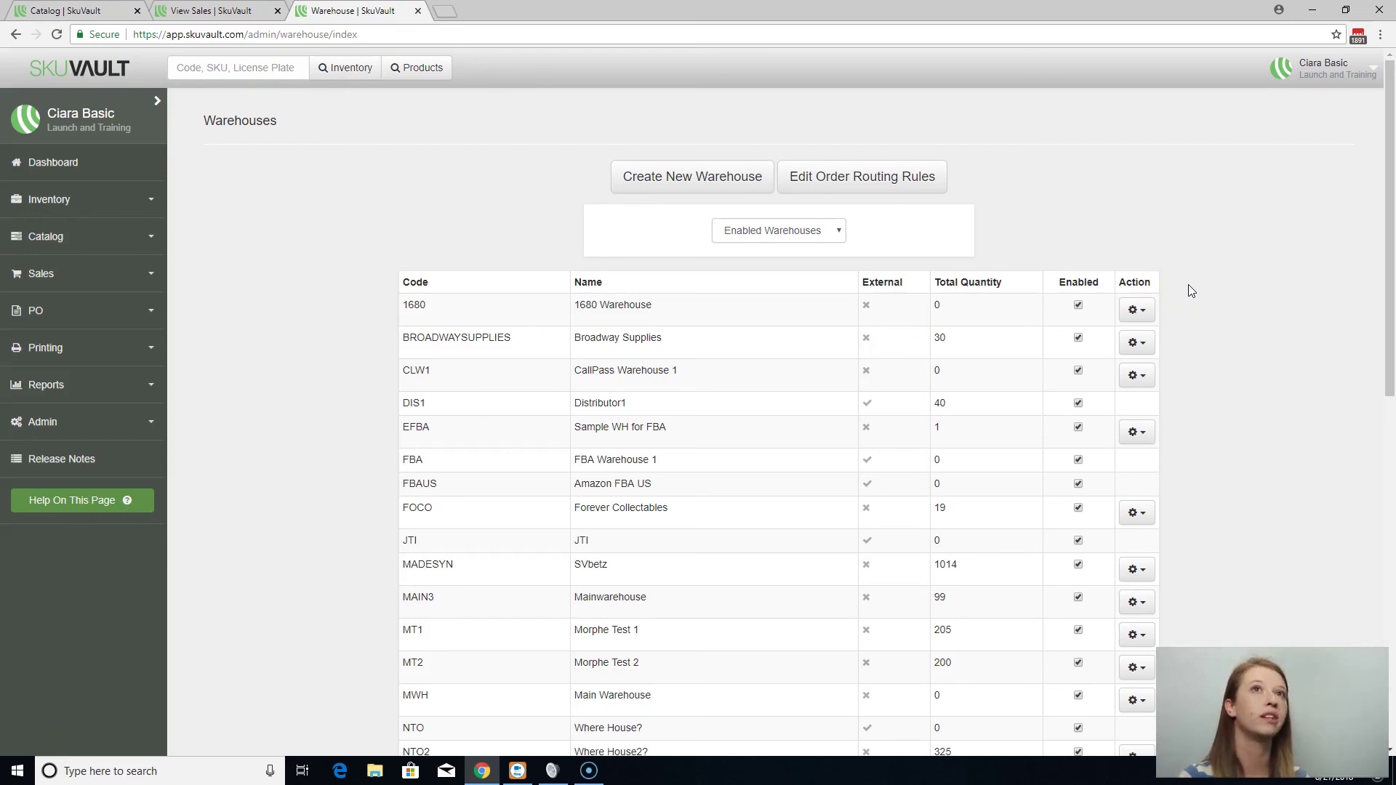
pyautogui.click(1127, 306)
pyautogui.click(1109, 307)
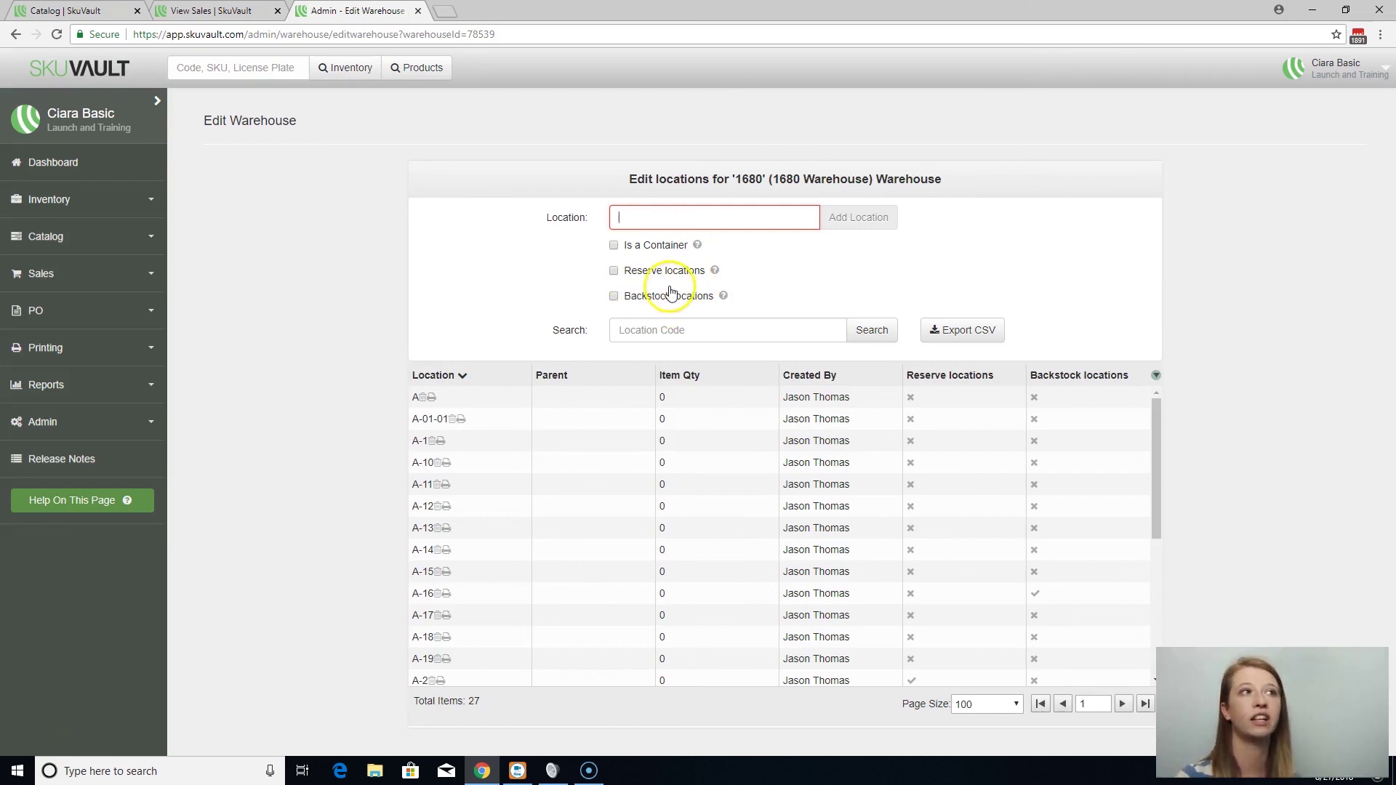
pyautogui.click(649, 254)
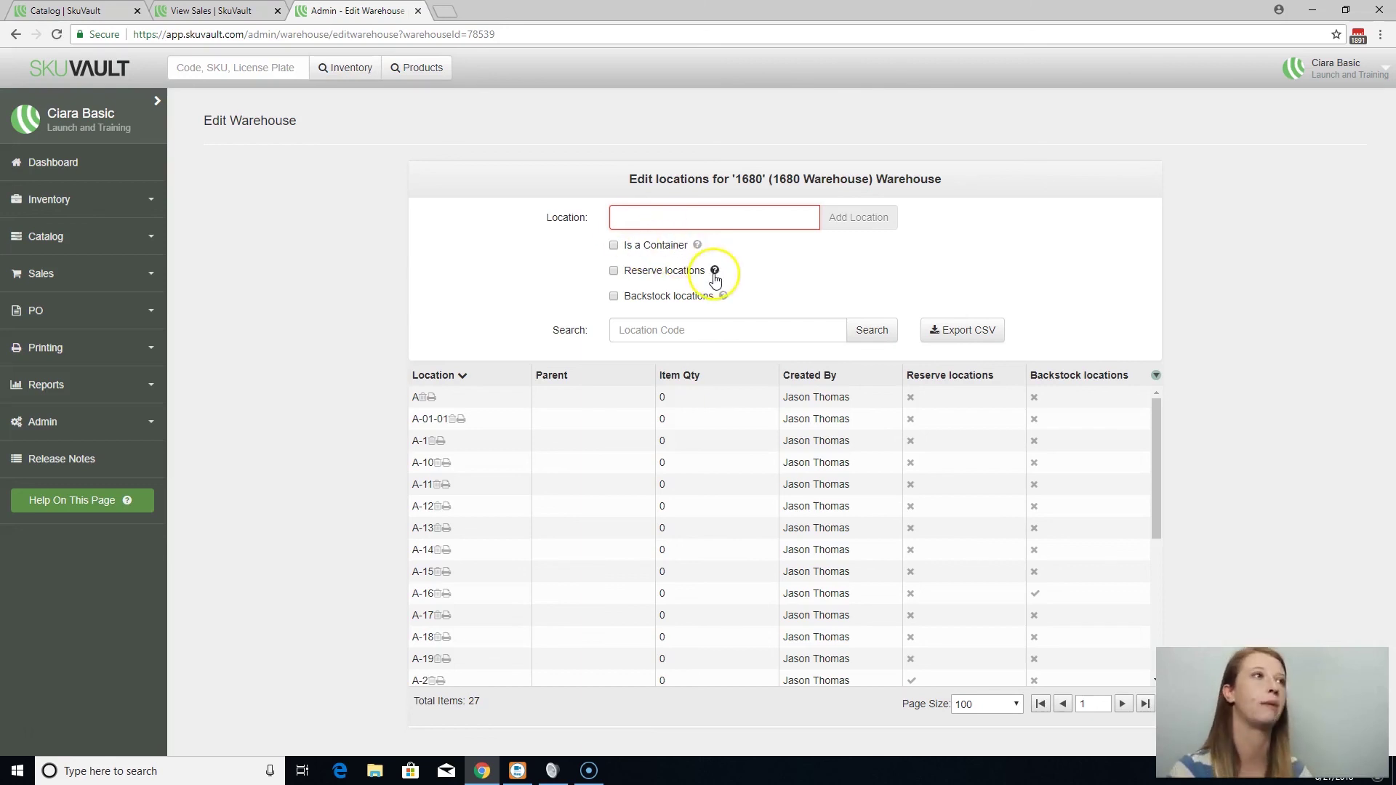
pyautogui.click(705, 227)
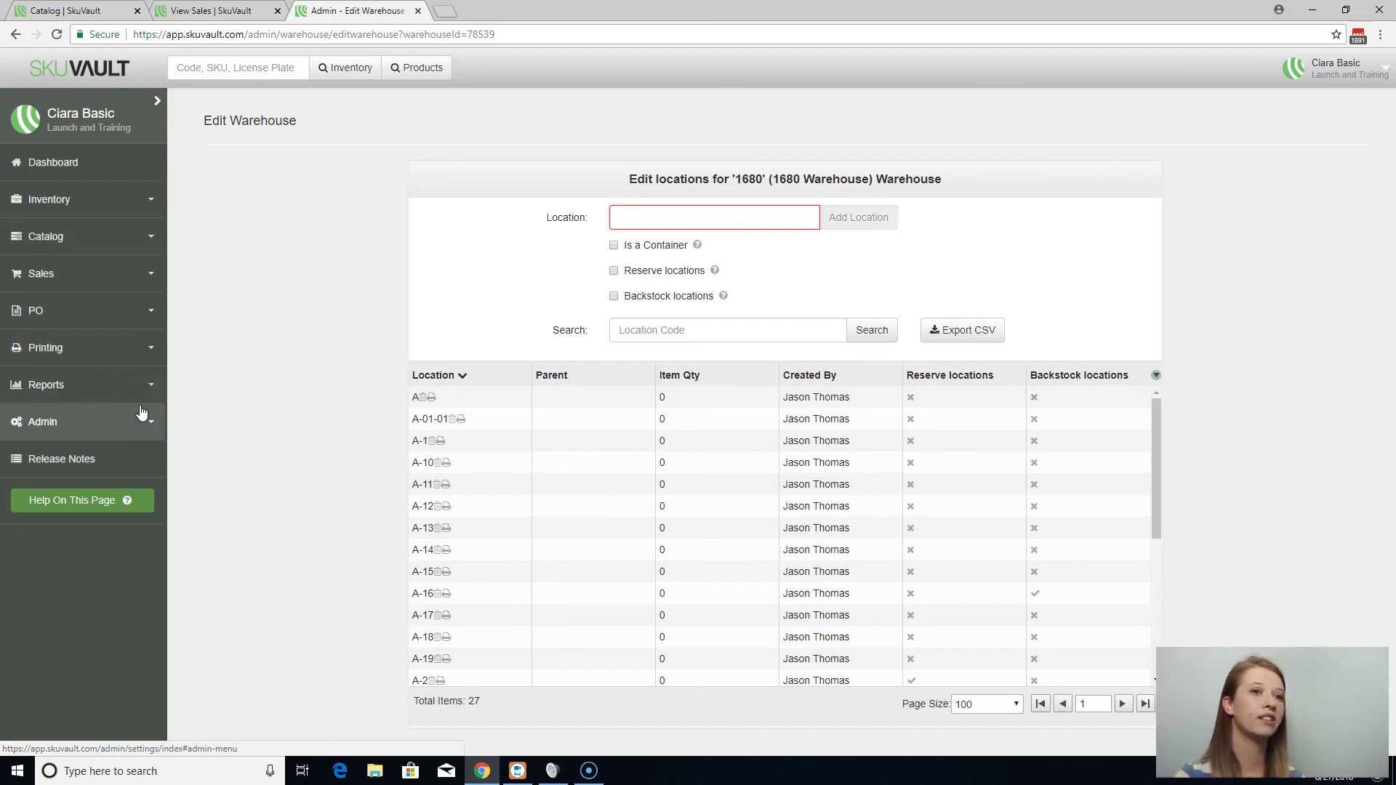
# - Open the Add Items page in the inventory section and go through its Warehouse, Code or SKU and Location fields
pyautogui.click(113, 201)
pyautogui.click(86, 261)
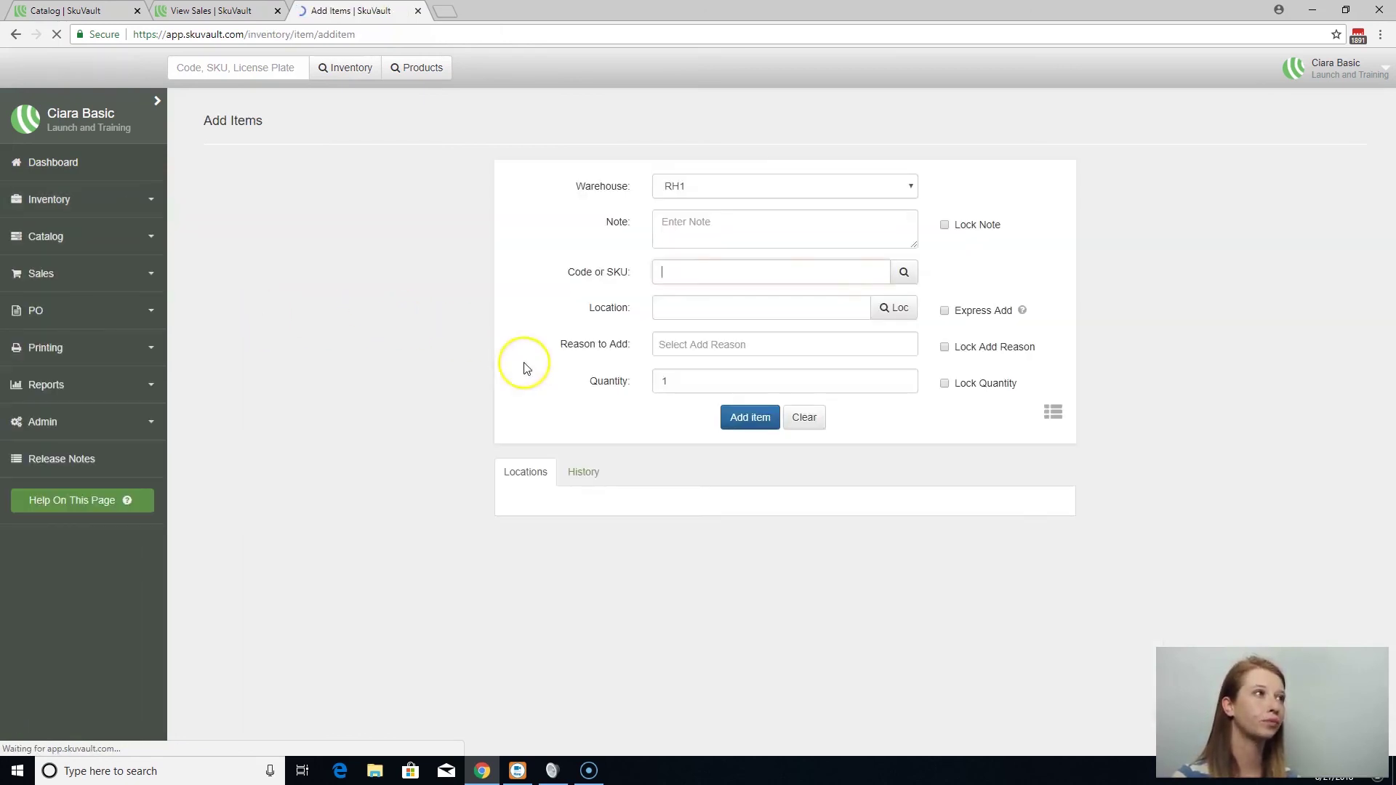
pyautogui.click(682, 187)
pyautogui.click(686, 191)
pyautogui.click(732, 268)
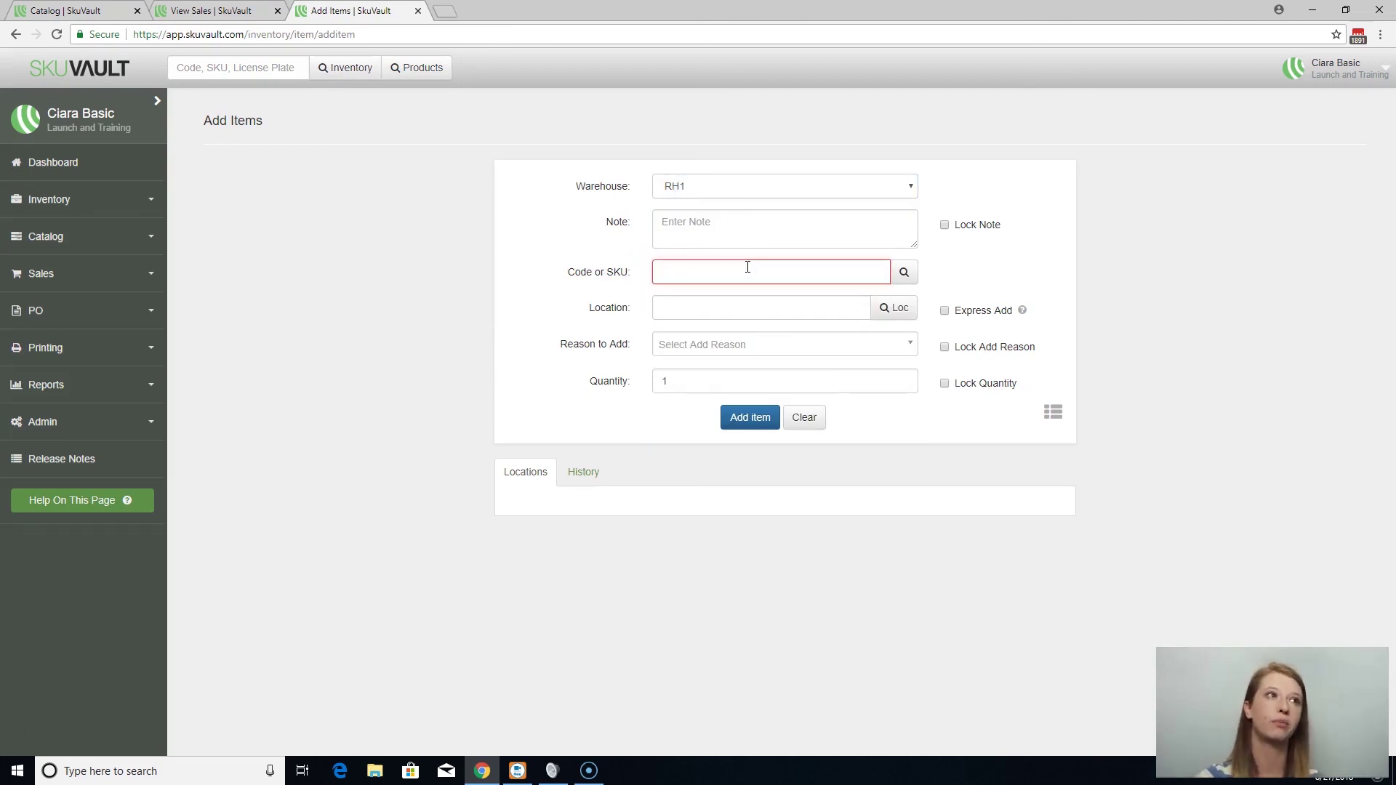
pyautogui.click(679, 311)
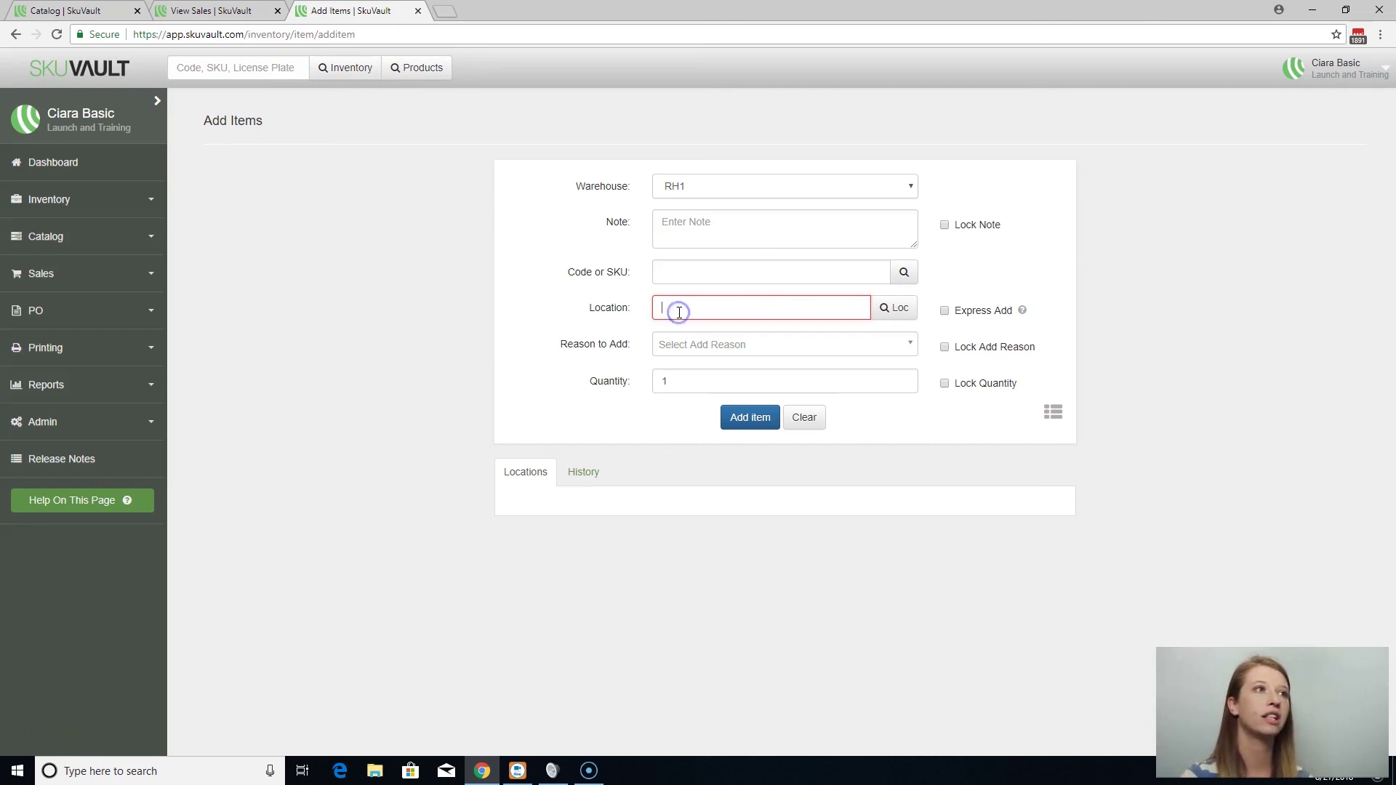
# - Select Add as the reason for adding the item and go to the quantity field
pyautogui.click(692, 345)
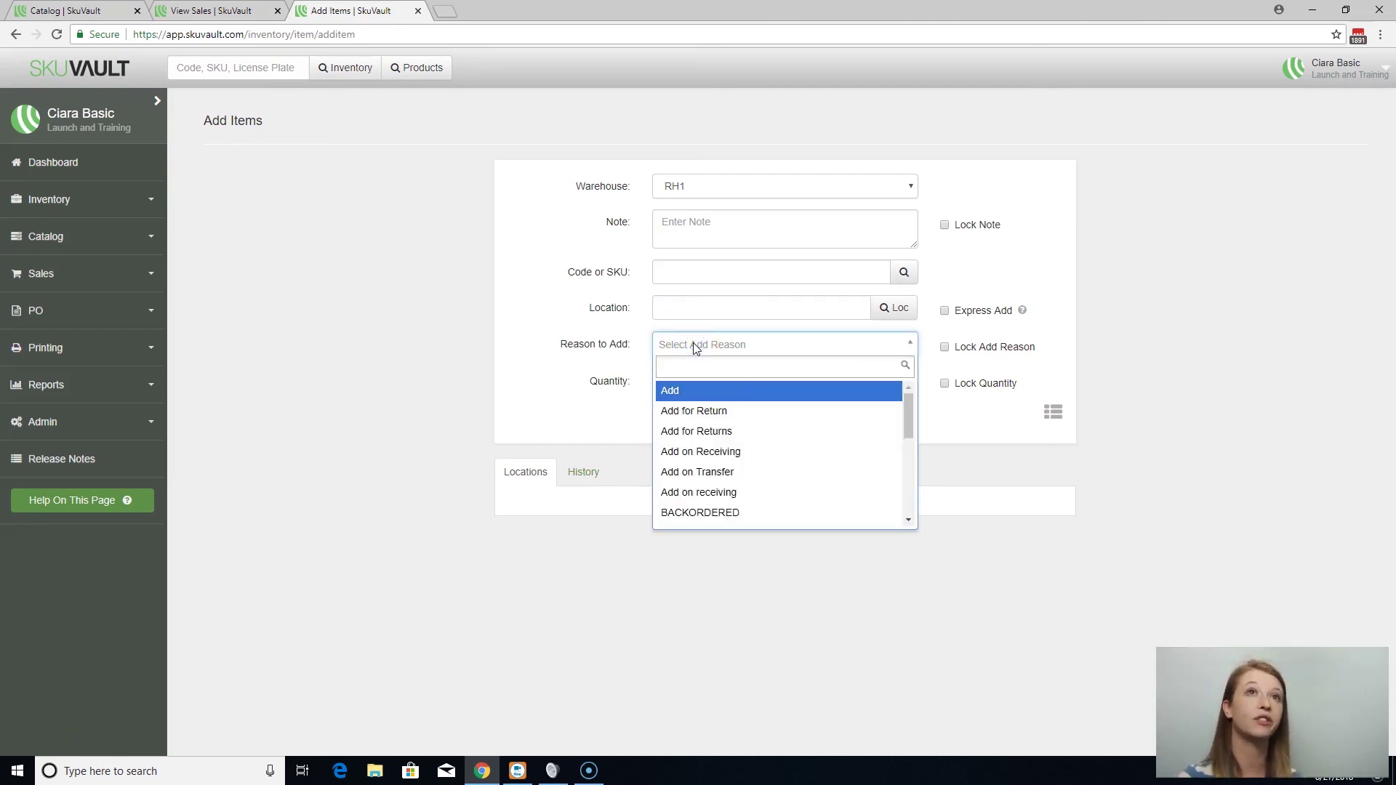
pyautogui.click(686, 390)
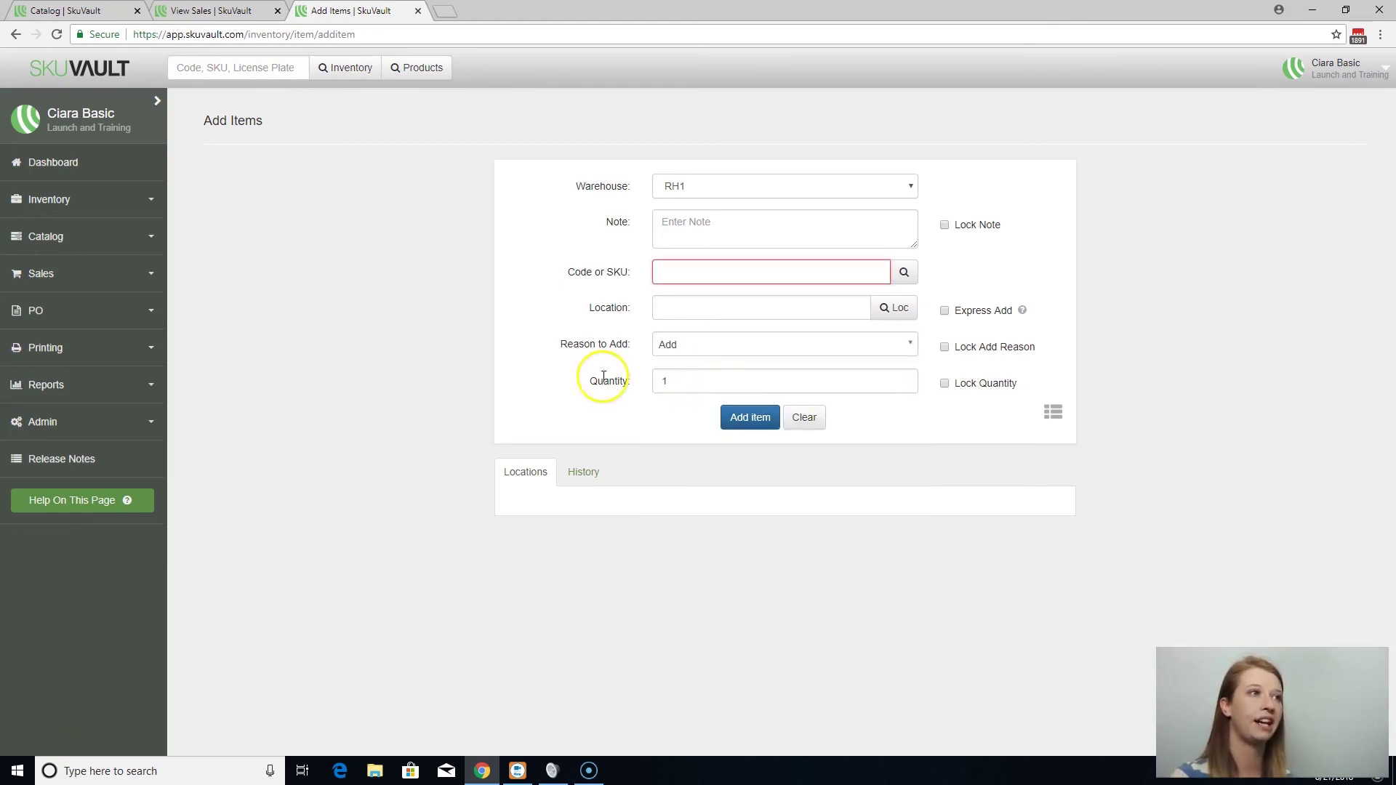
pyautogui.click(665, 378)
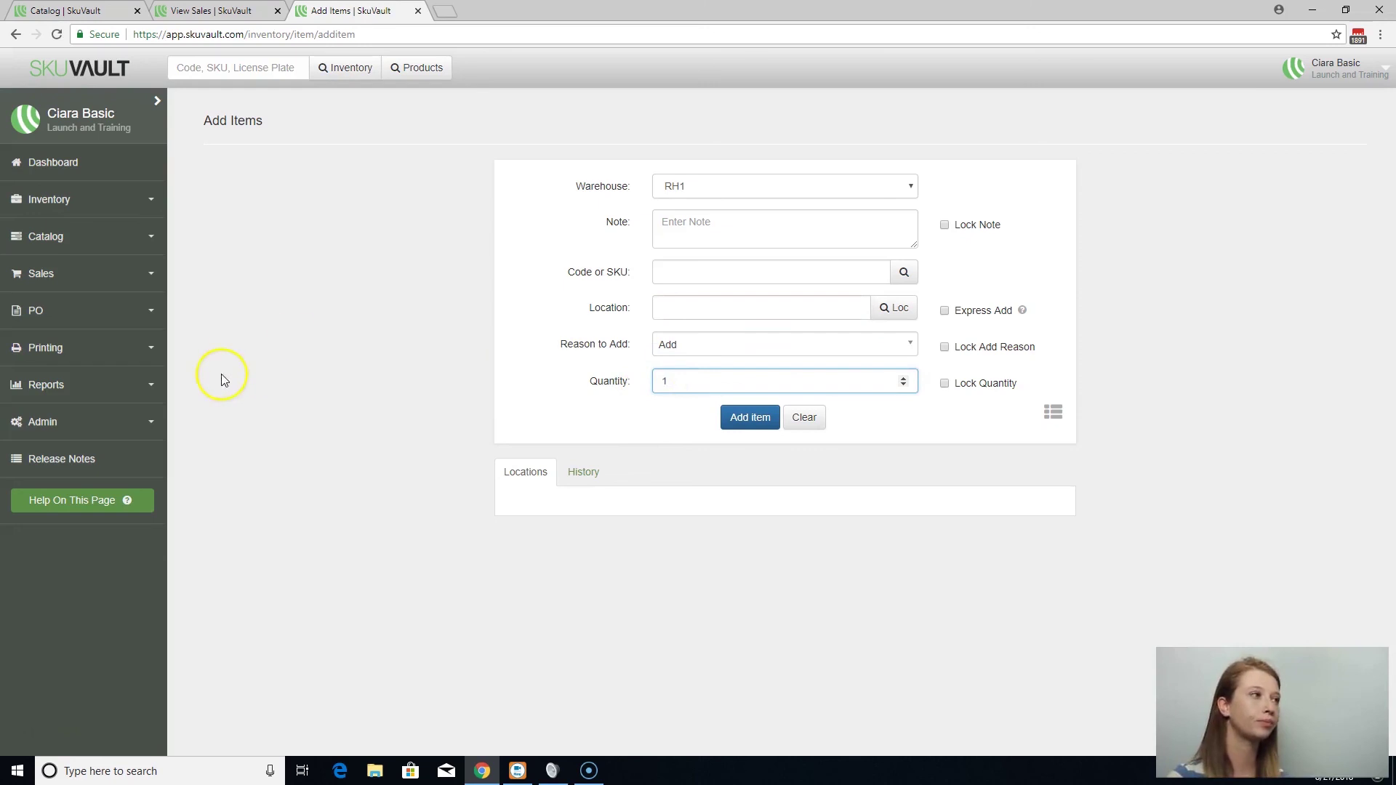
# - Open the admin importing page in a new browser tab and switch to it
pyautogui.click(120, 416)
pyautogui.scroll(-4, 109, 446)
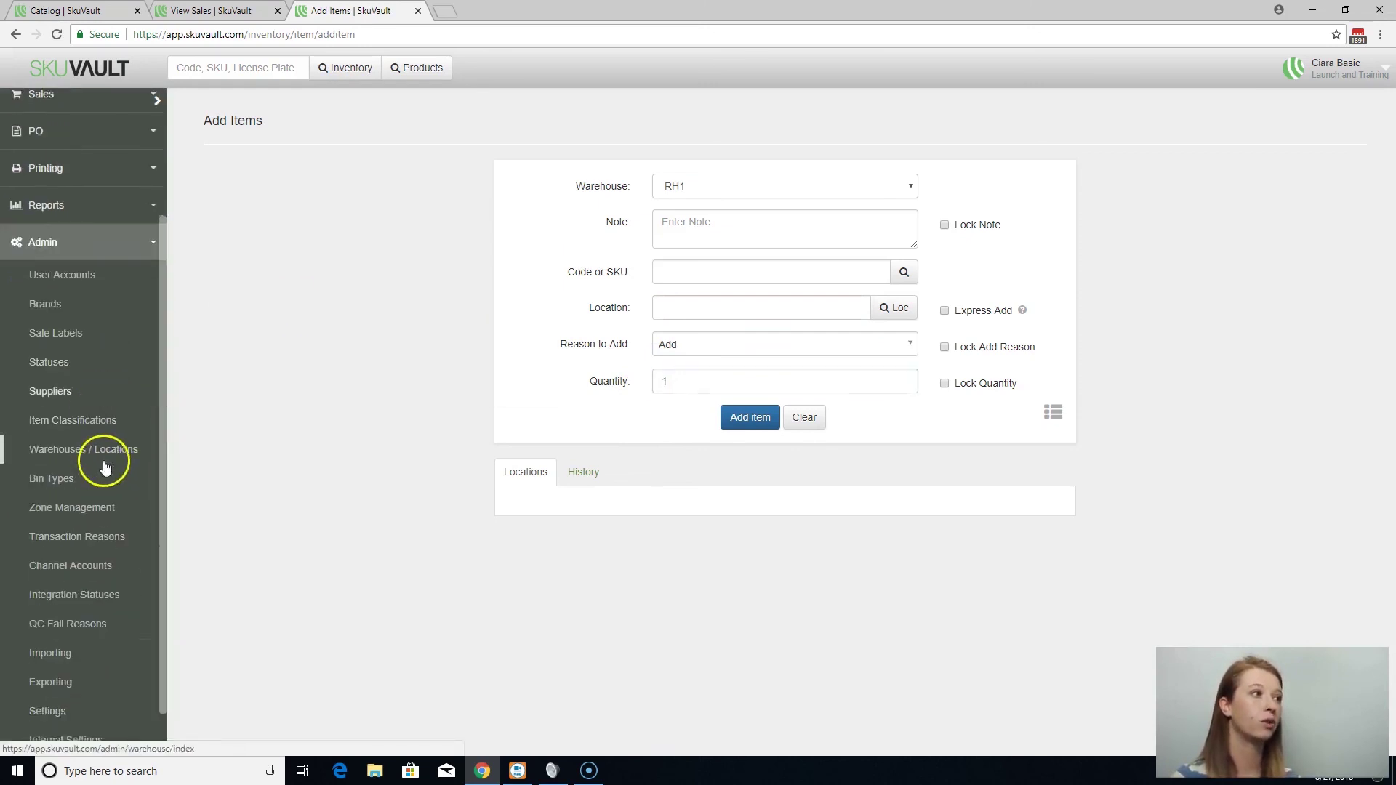
pyautogui.middleClick(56, 542)
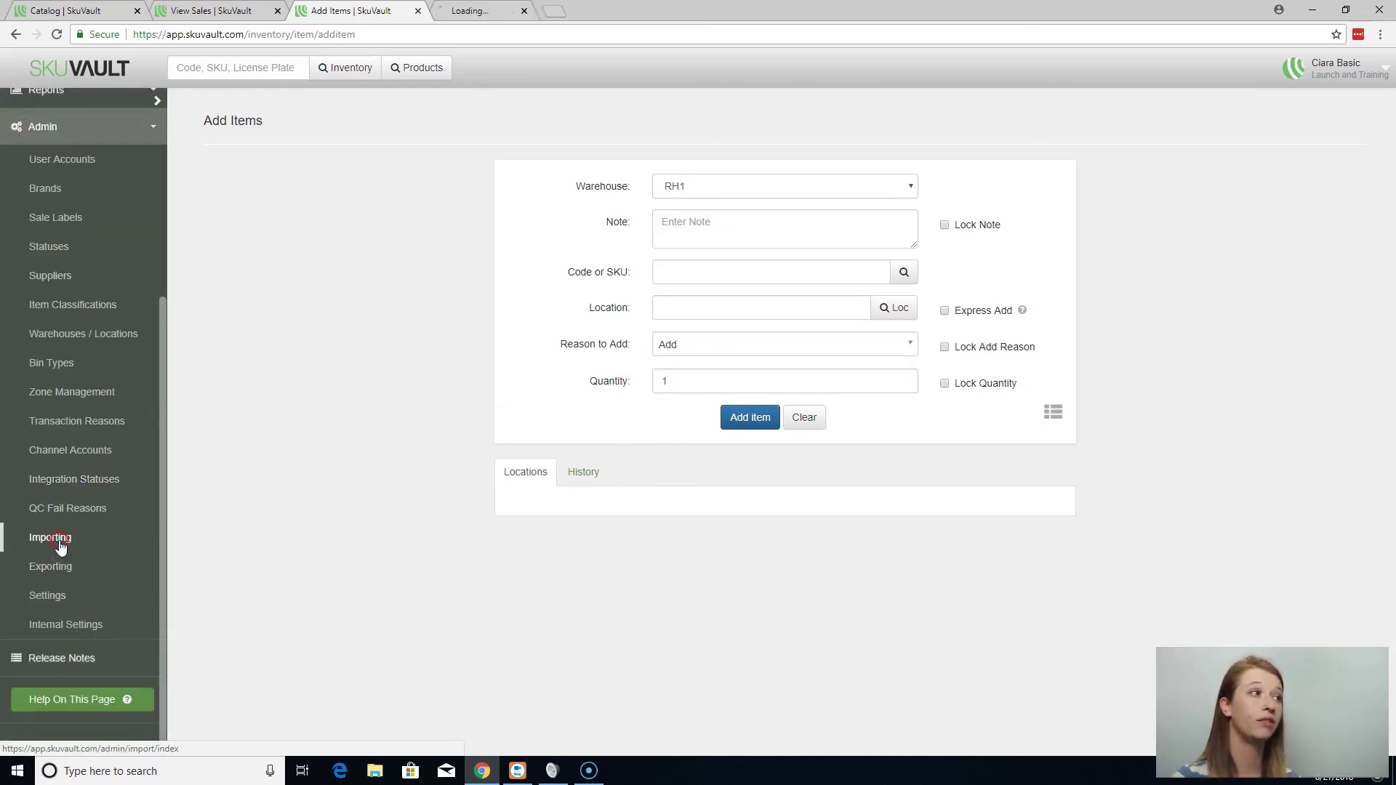
pyautogui.click(485, 11)
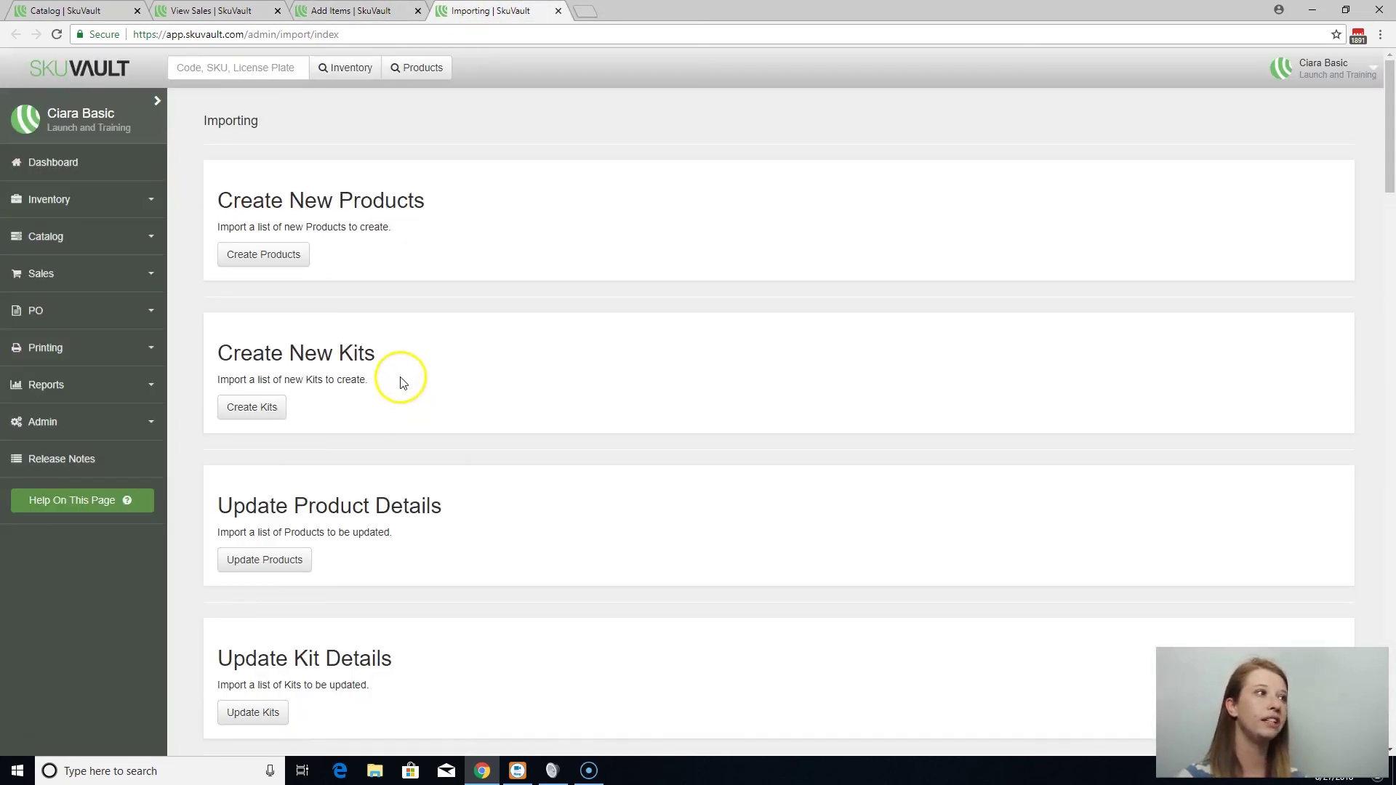
# - Examine the available imports, such as products, kits, locations, classifications, brands and suppliers
pyautogui.scroll(-1, 403, 392)
pyautogui.scroll(-6, 403, 385)
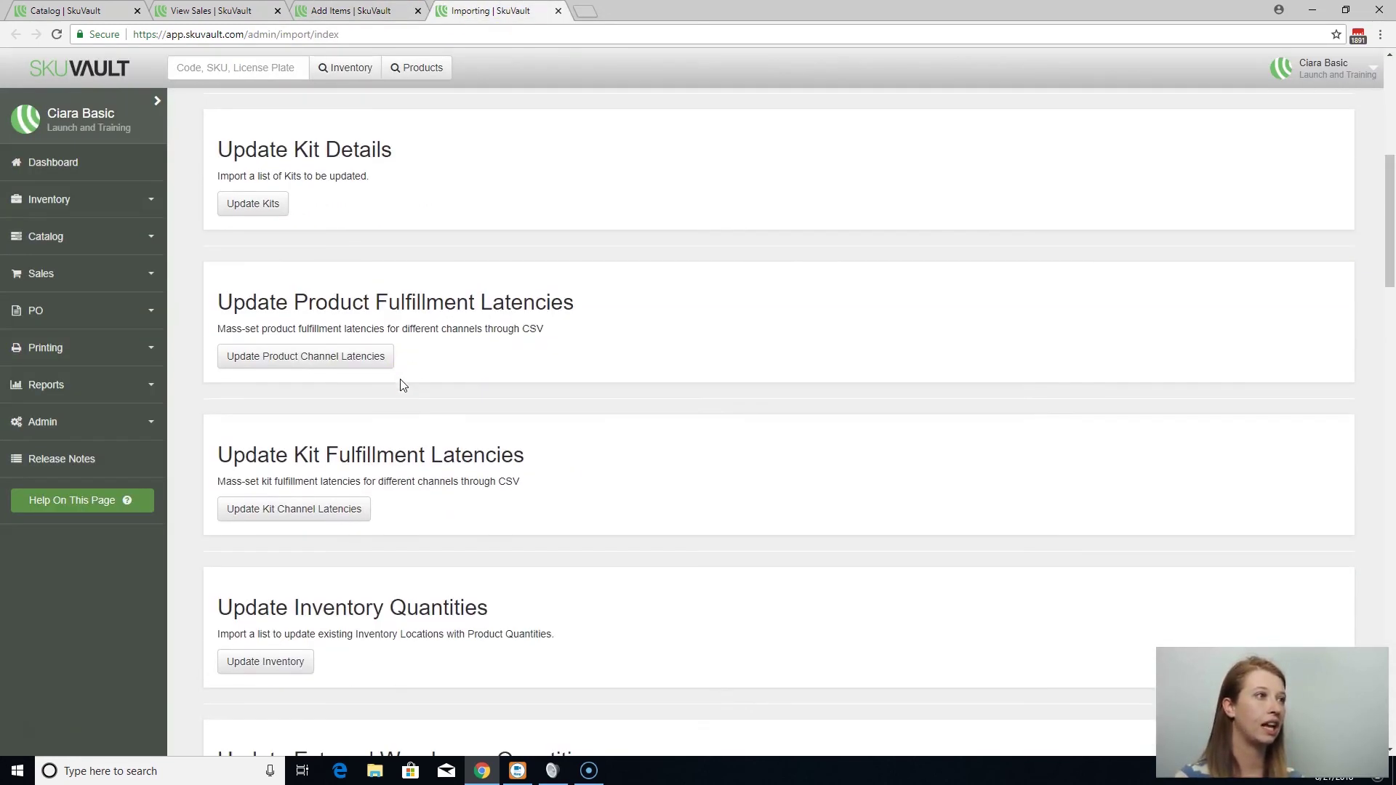
pyautogui.scroll(-11, 357, 405)
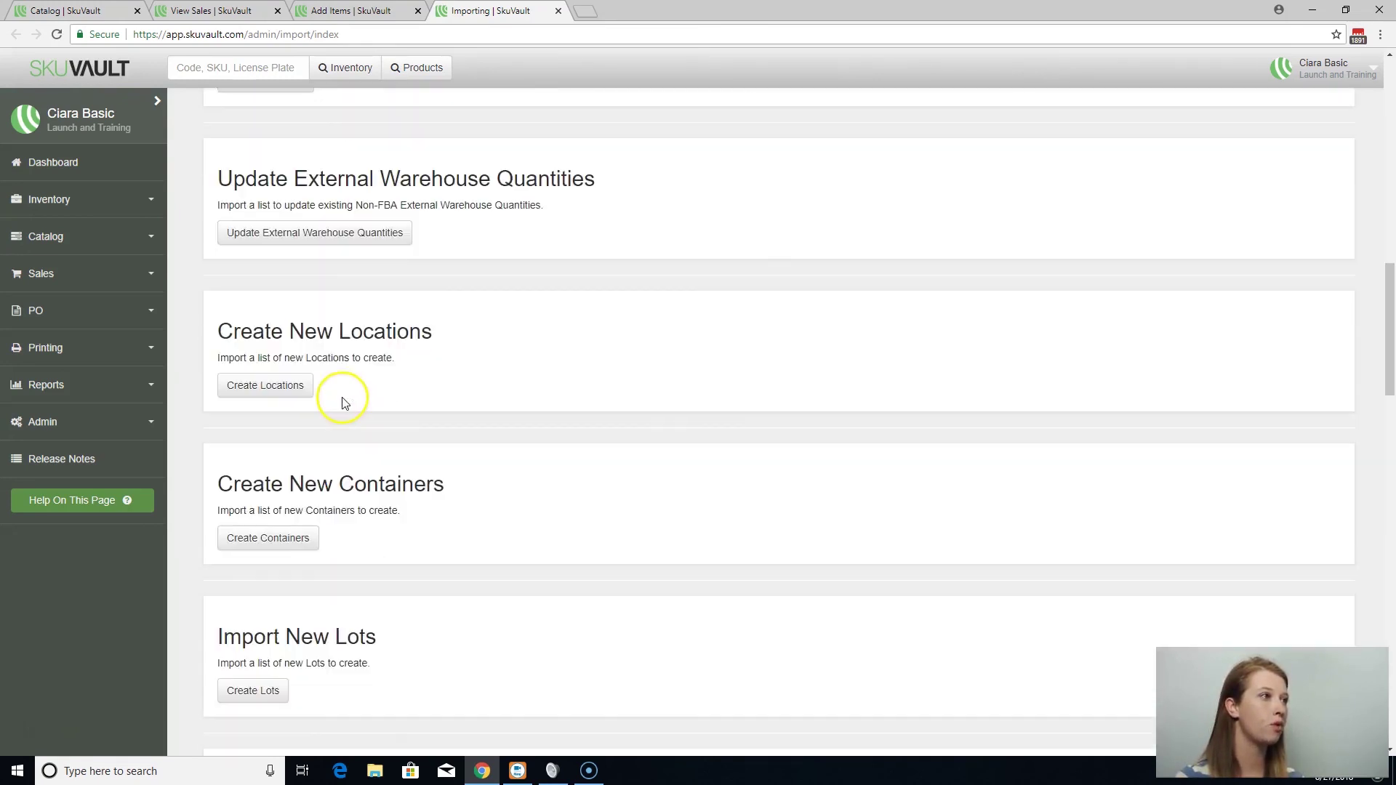
pyautogui.scroll(-10, 333, 405)
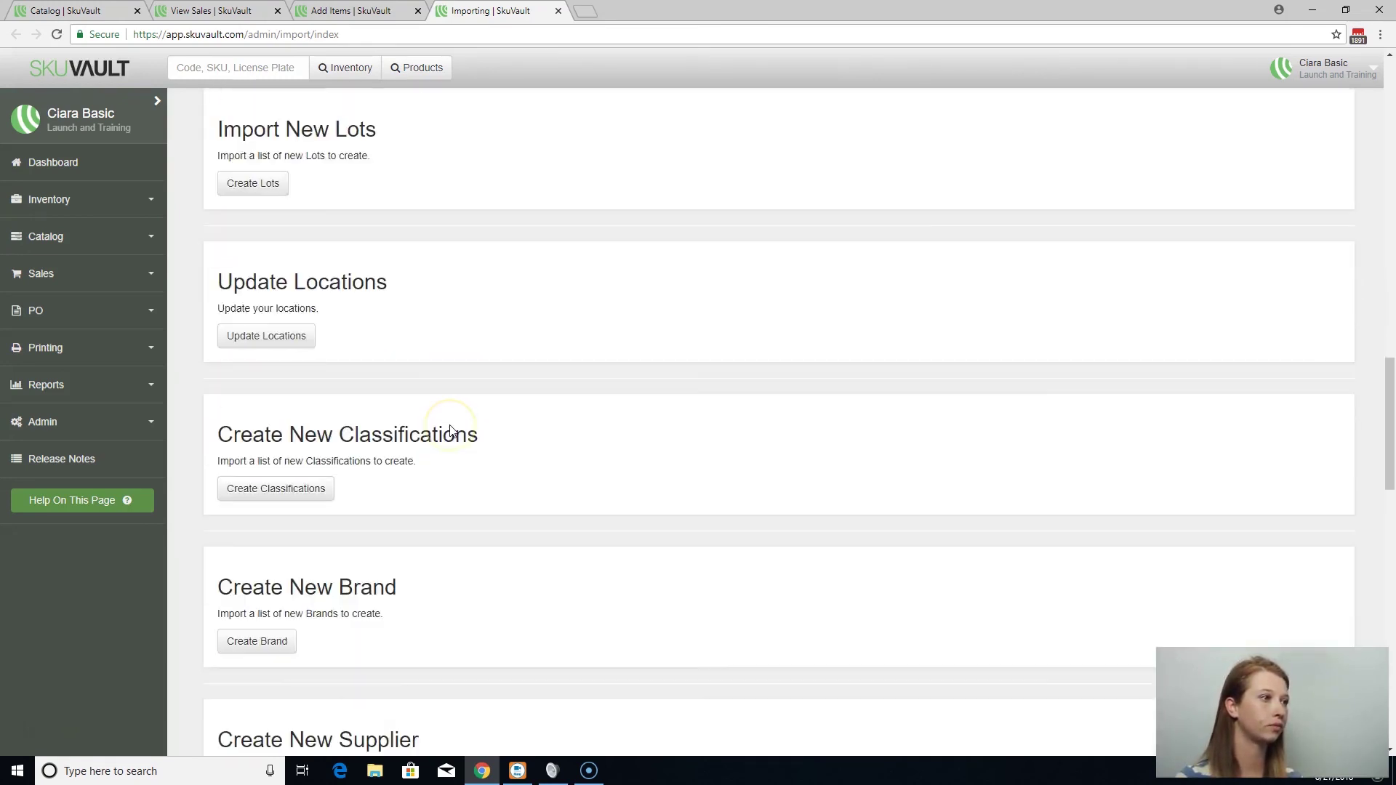
pyautogui.scroll(-4, 451, 431)
pyautogui.scroll(12, 451, 431)
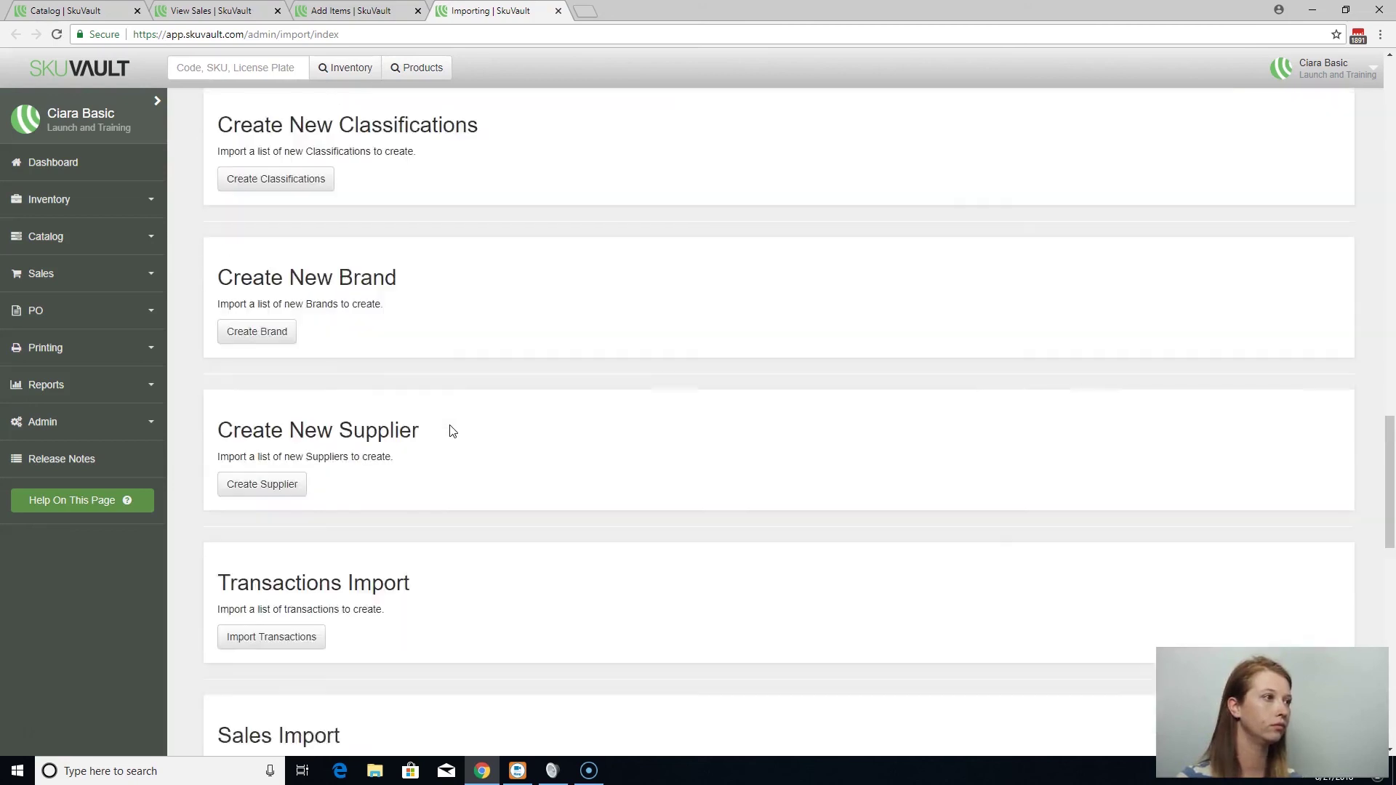
pyautogui.scroll(12, 448, 430)
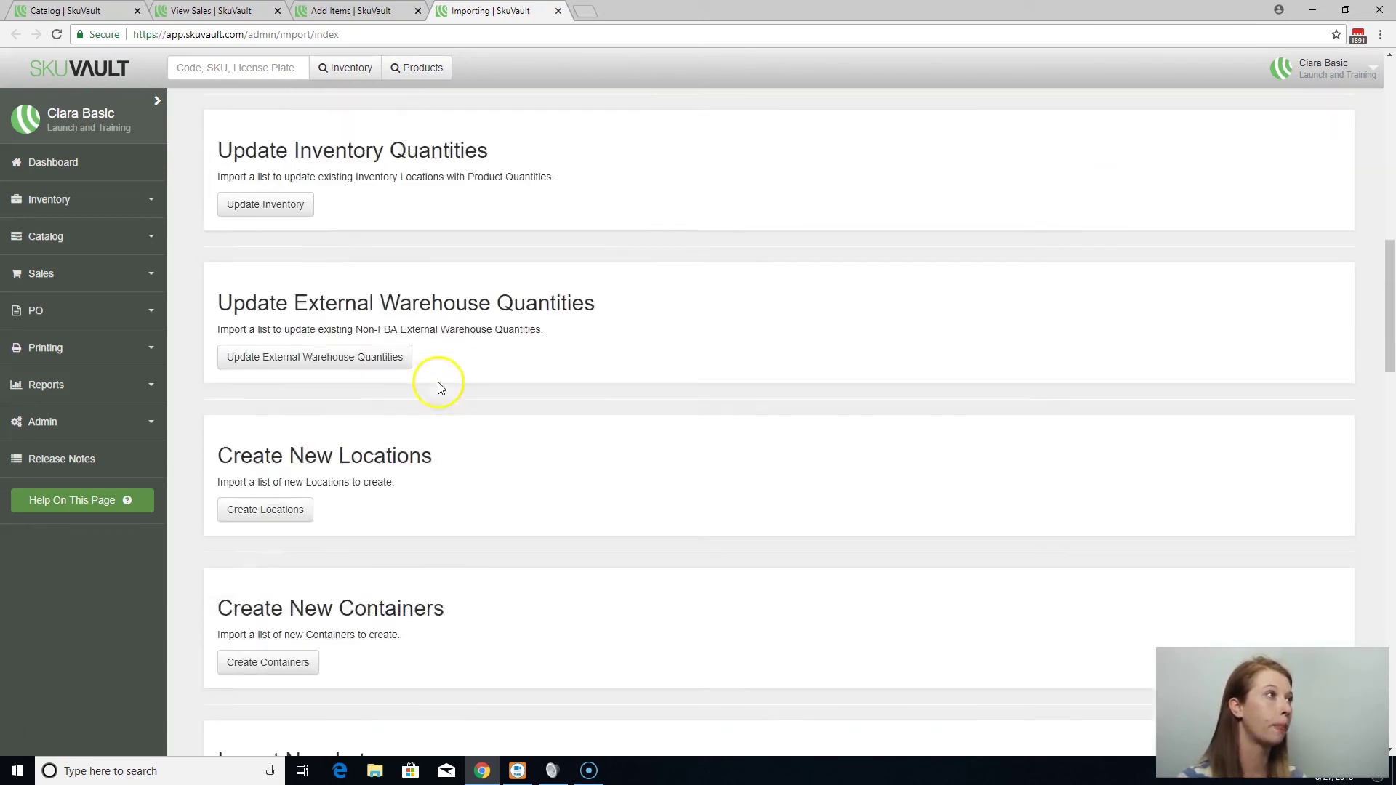
pyautogui.scroll(7, 439, 382)
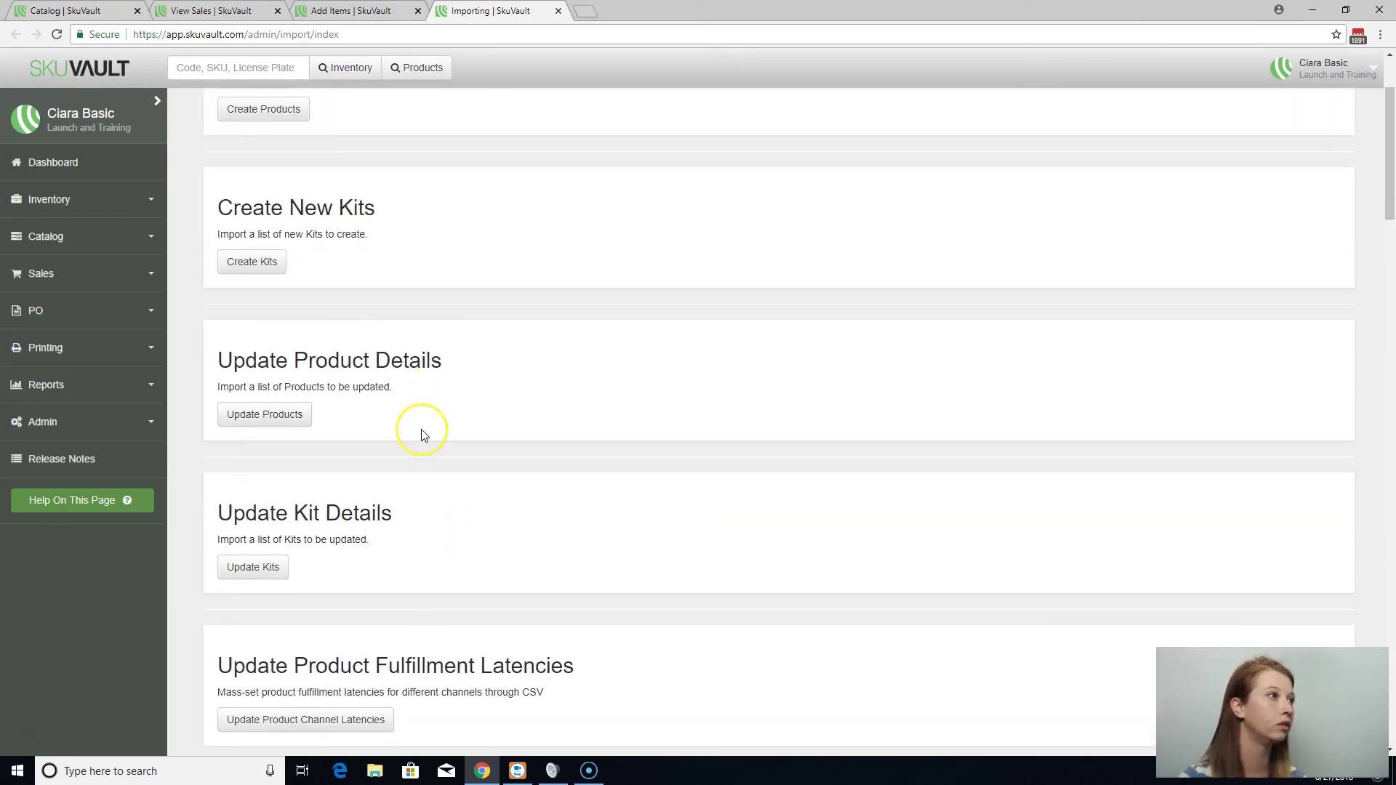
pyautogui.scroll(2, 424, 435)
pyautogui.scroll(-5, 449, 416)
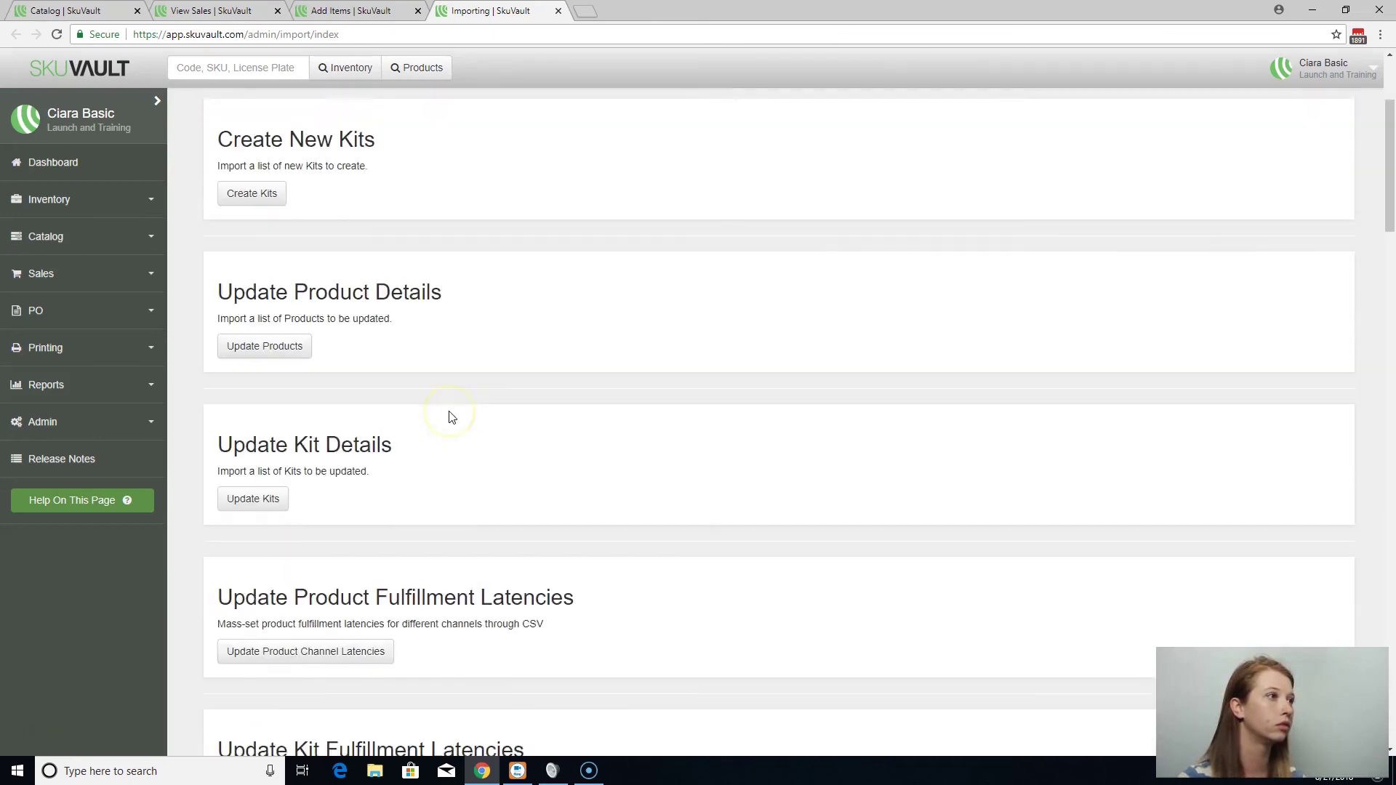
pyautogui.scroll(-2, 450, 415)
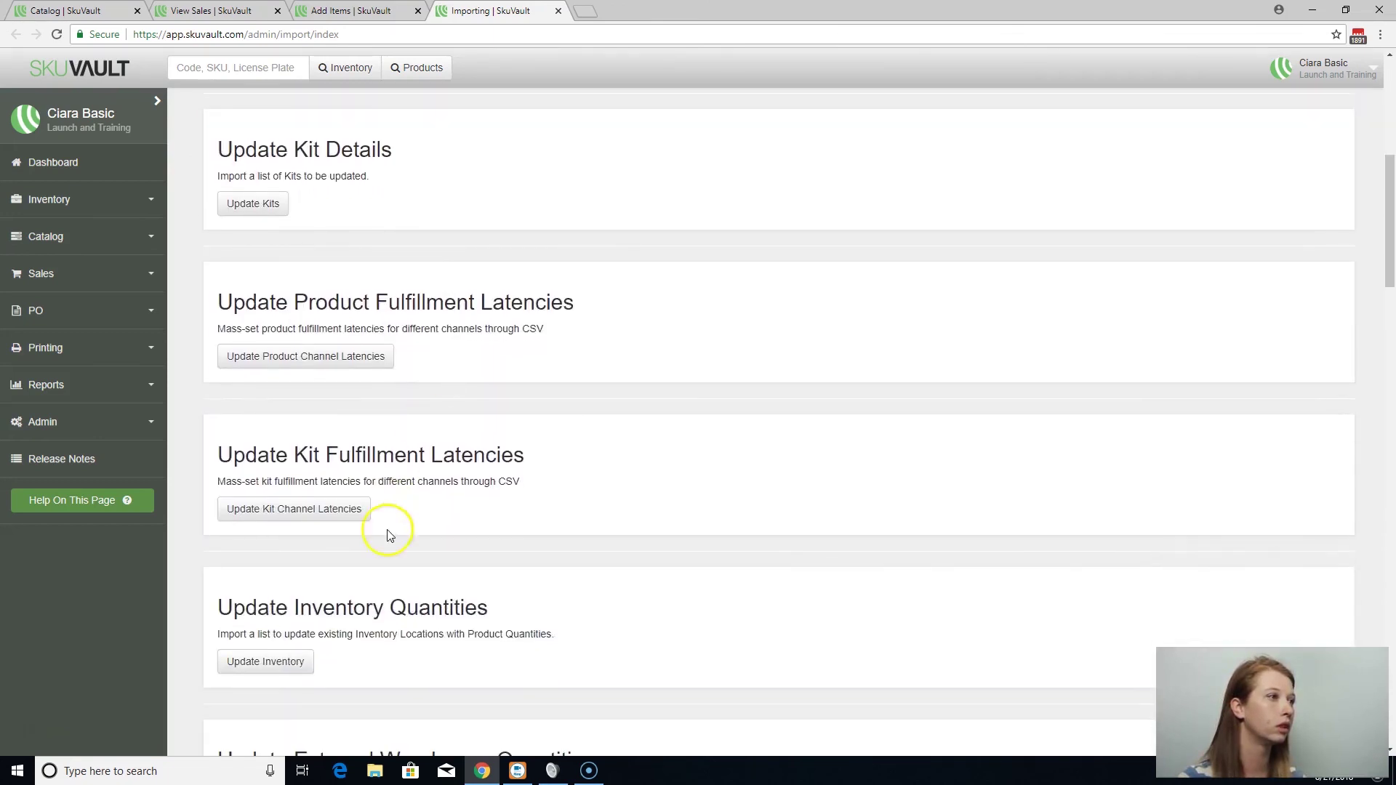
# - Open the Update Inventory Quantities import and examine the note about overwriting existing quantities
pyautogui.moveTo(214, 610); pyautogui.dragTo(520, 614)
pyautogui.click(275, 661)
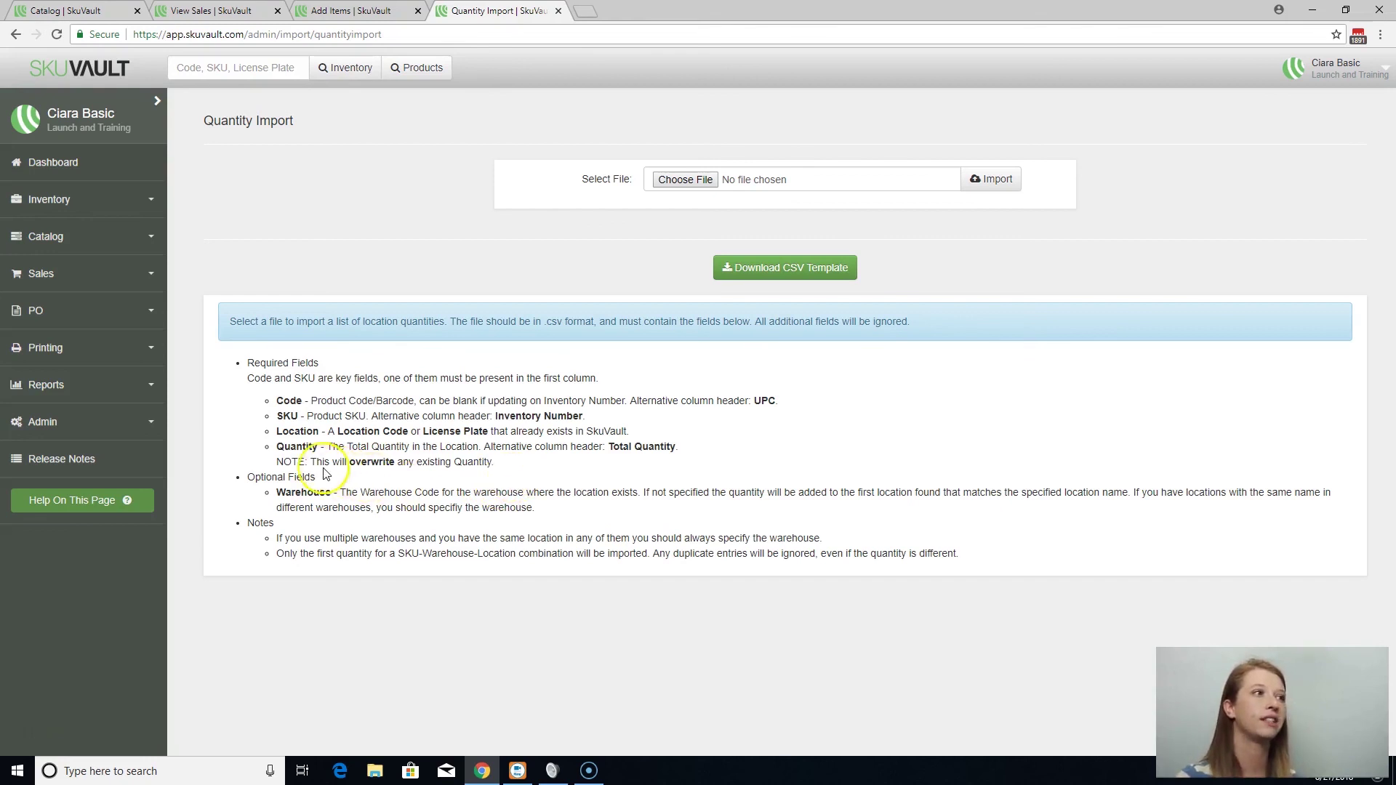
pyautogui.moveTo(293, 462); pyautogui.dragTo(519, 465)
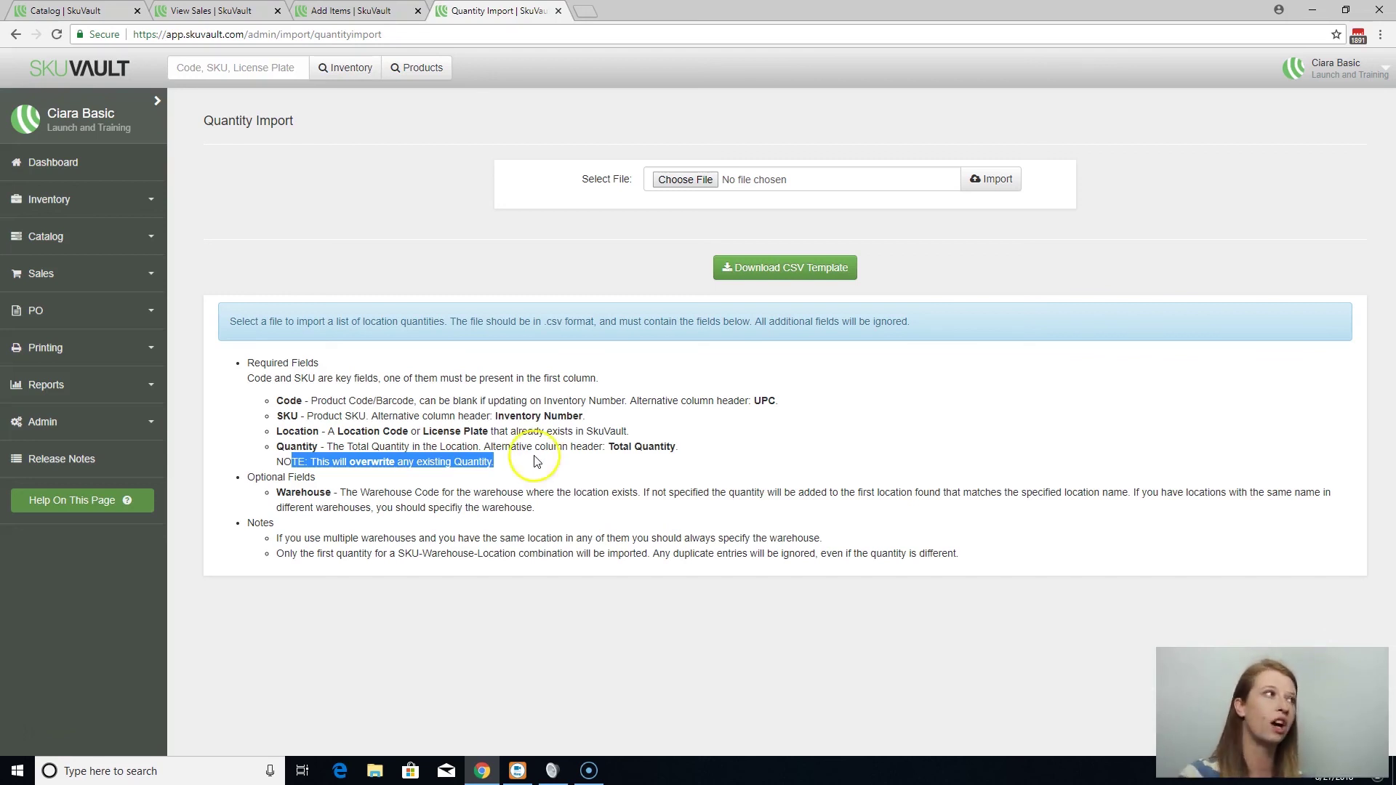
# - Open the Inventory Audit page and select the RH1 warehouse
pyautogui.click(131, 433)
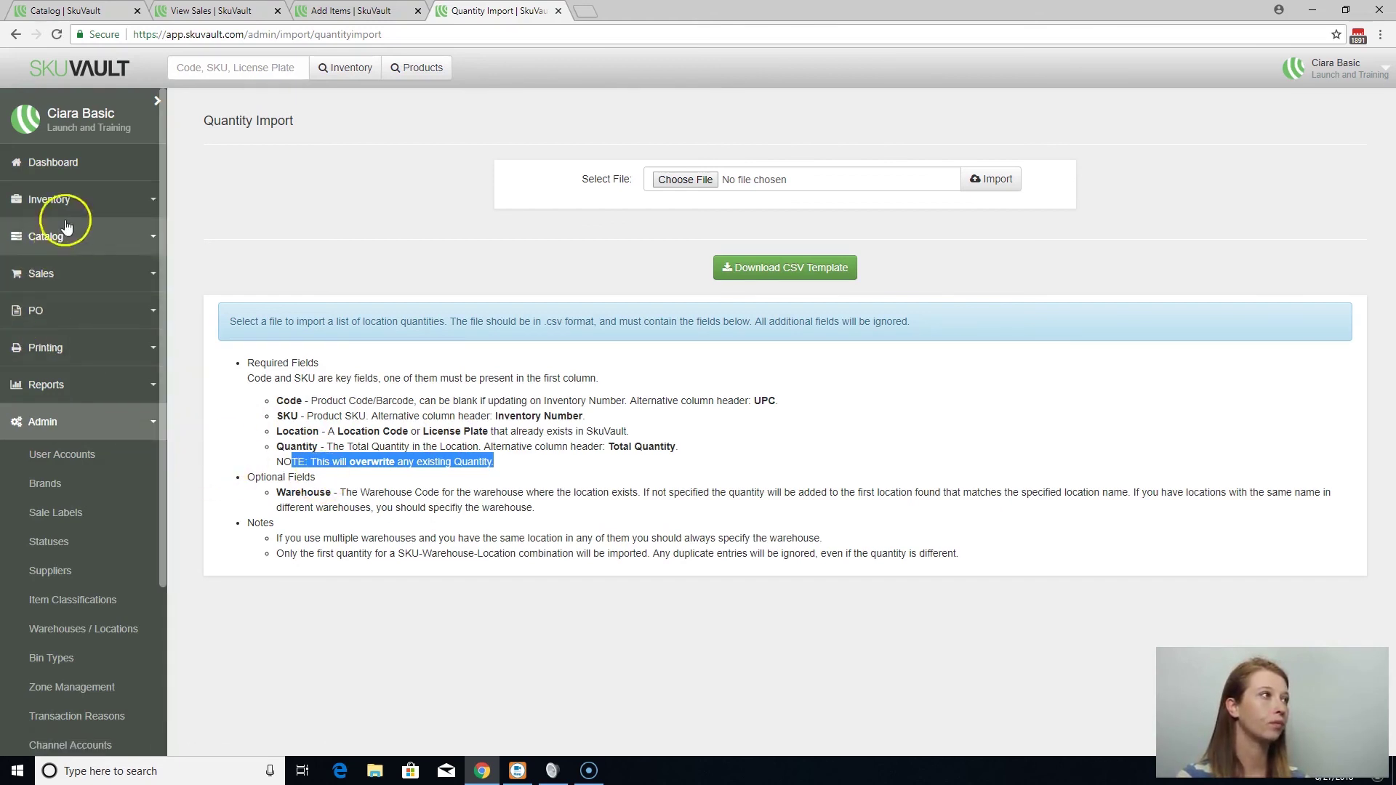
pyautogui.click(45, 200)
pyautogui.click(40, 410)
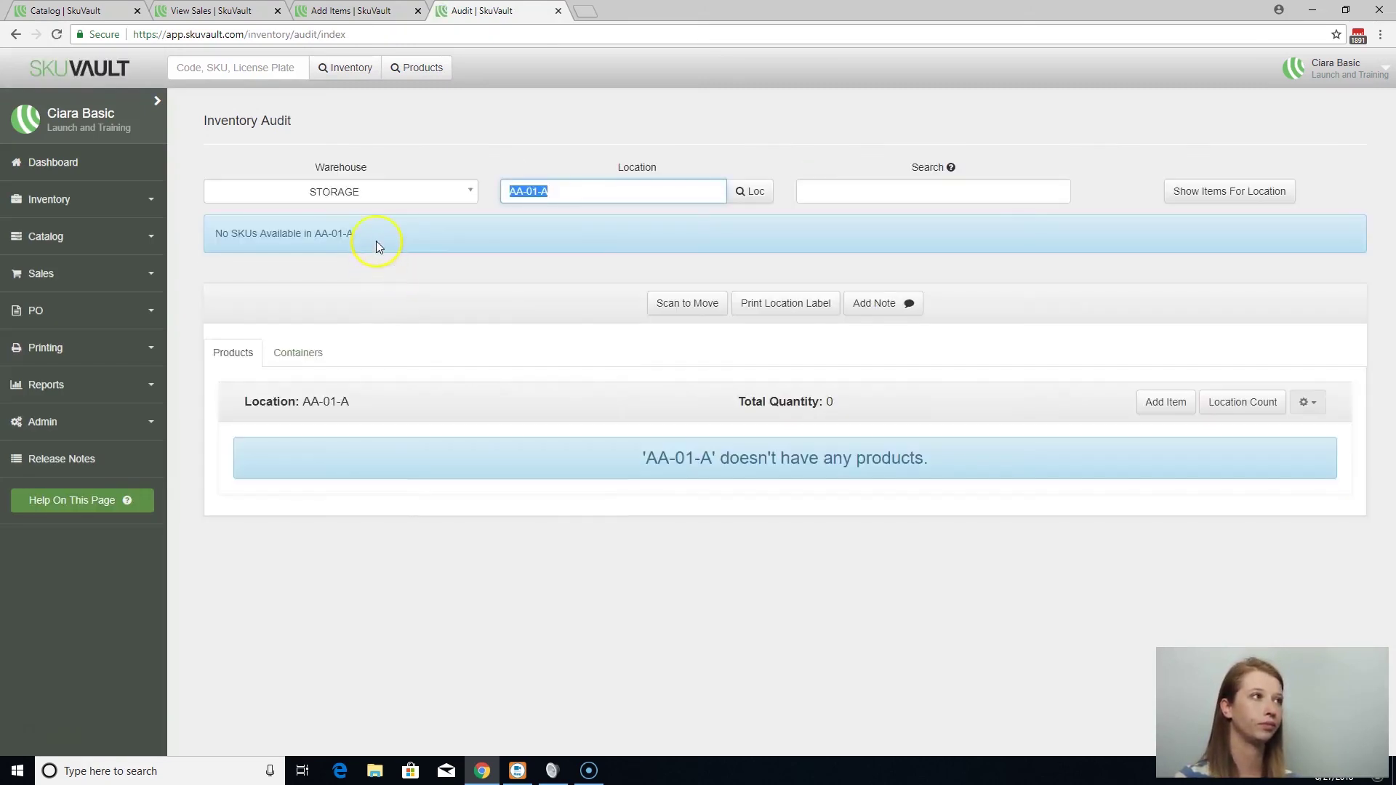
pyautogui.click(356, 193)
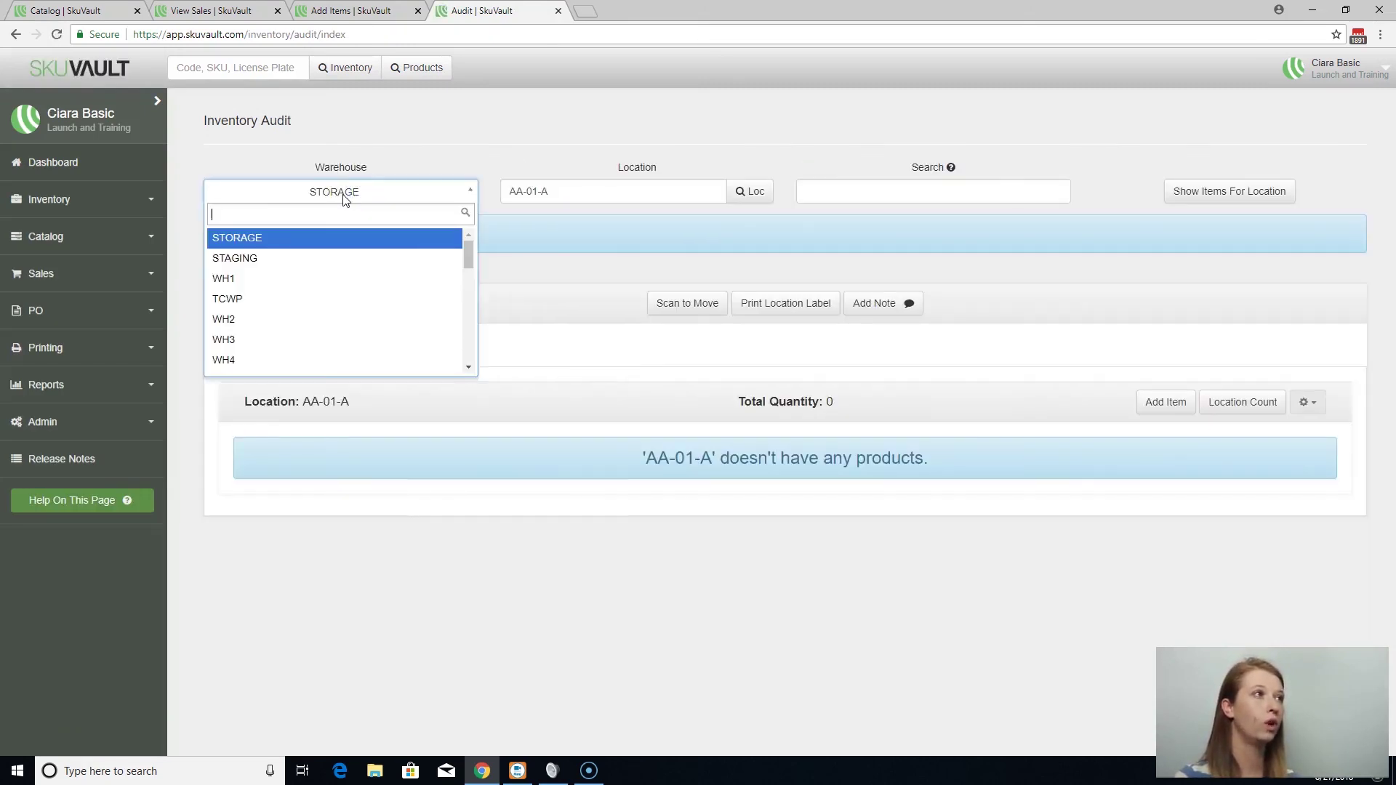
pyautogui.click(451, 134)
pyautogui.click(340, 196)
pyautogui.scroll(-3, 296, 309)
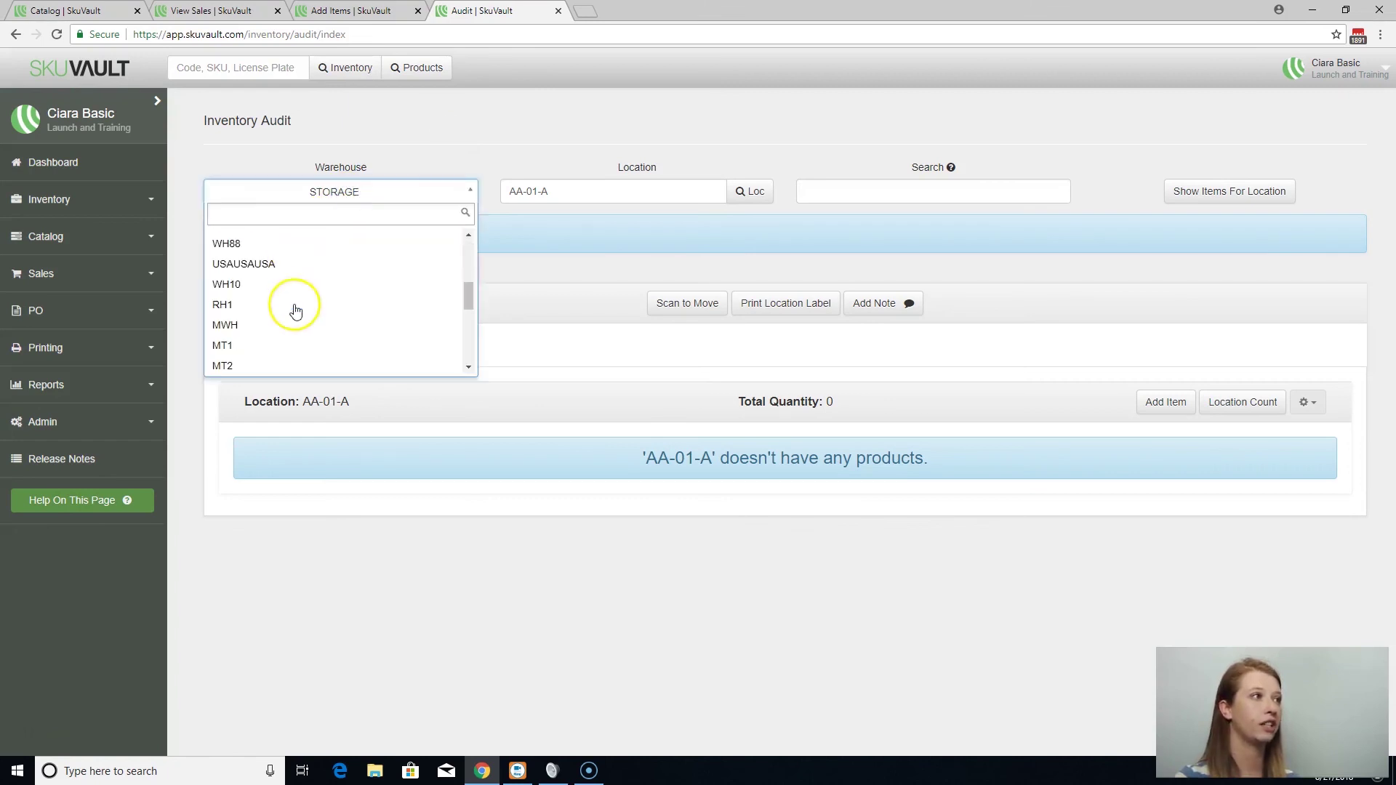
pyautogui.click(269, 305)
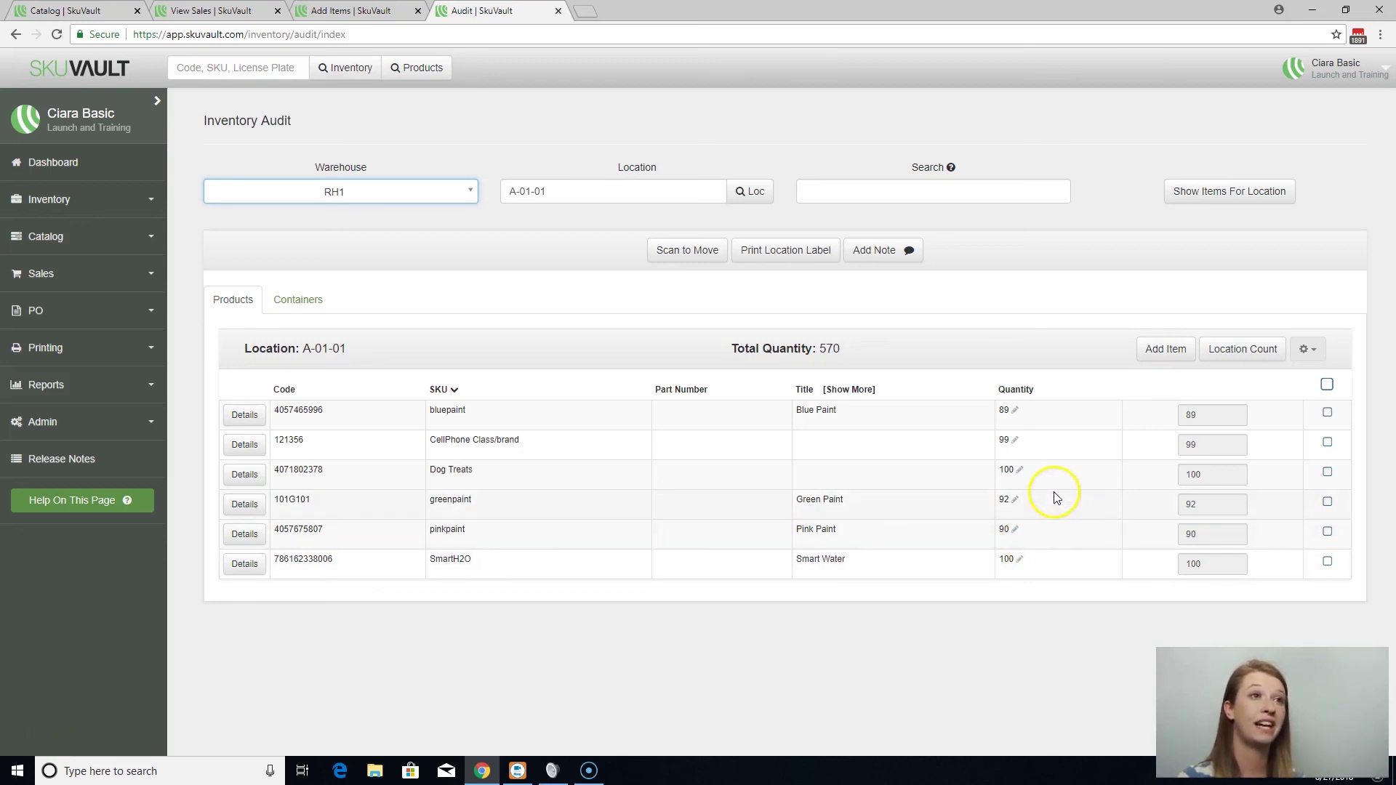
# - Add 10 units to the bluepaint product's quantity in location A-01-01
pyautogui.click(1018, 411)
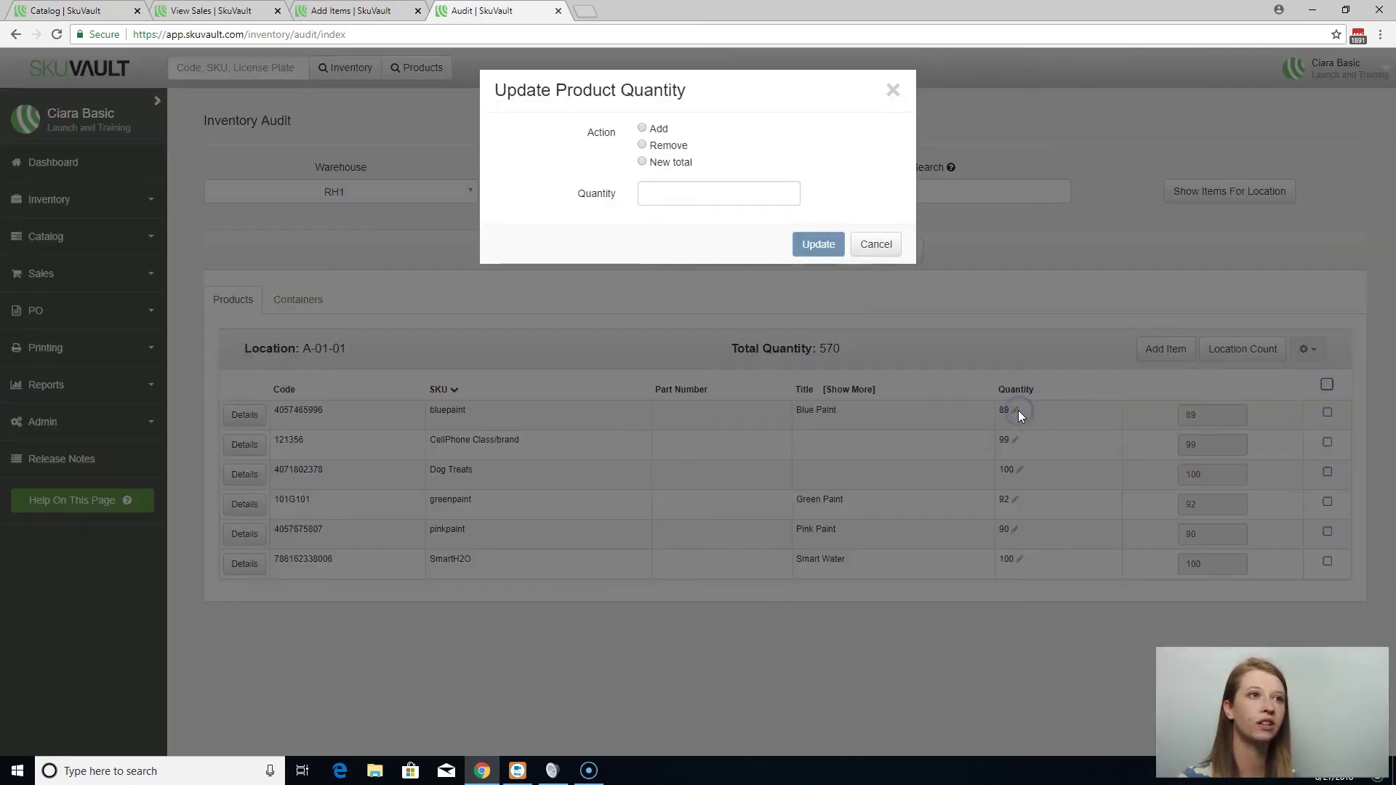
pyautogui.doubleClick(642, 129)
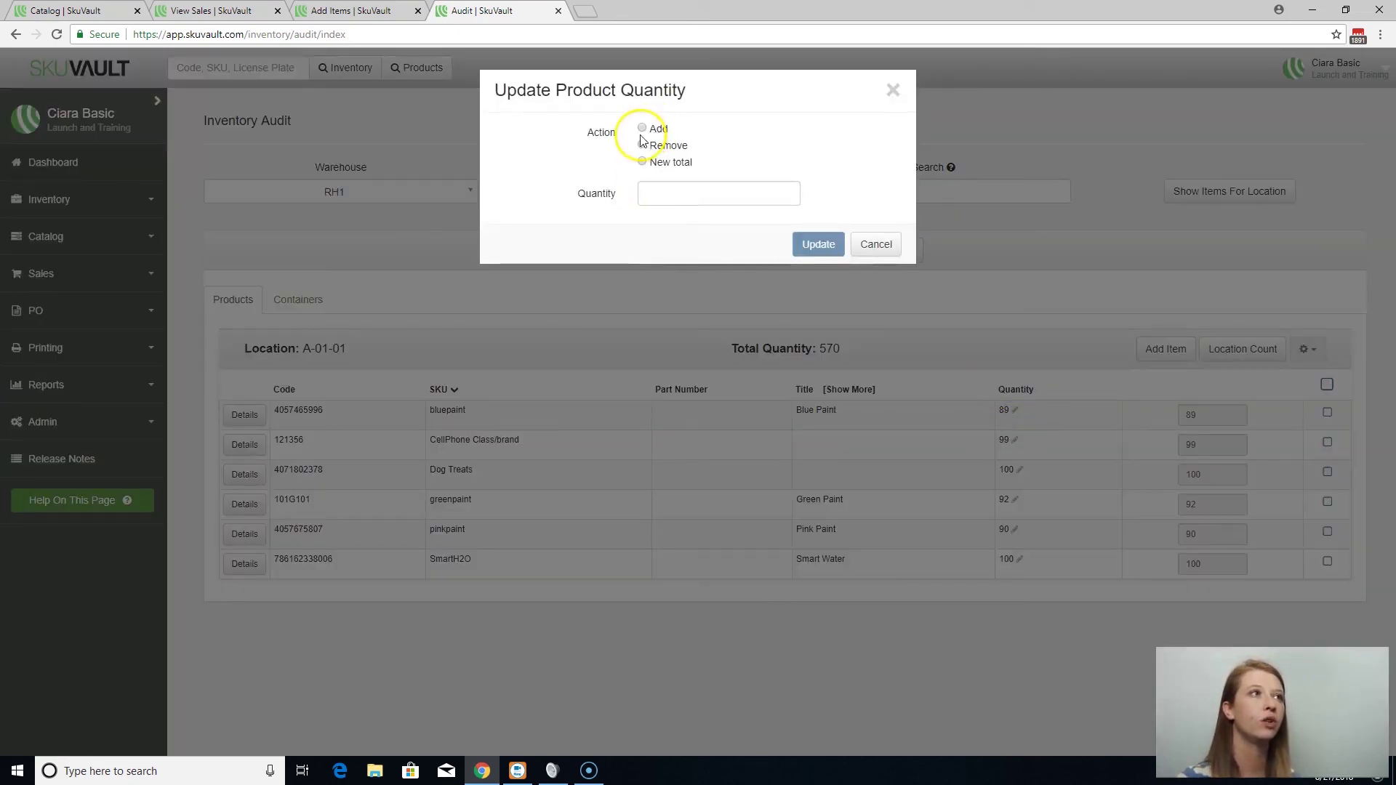
pyautogui.click(657, 193)
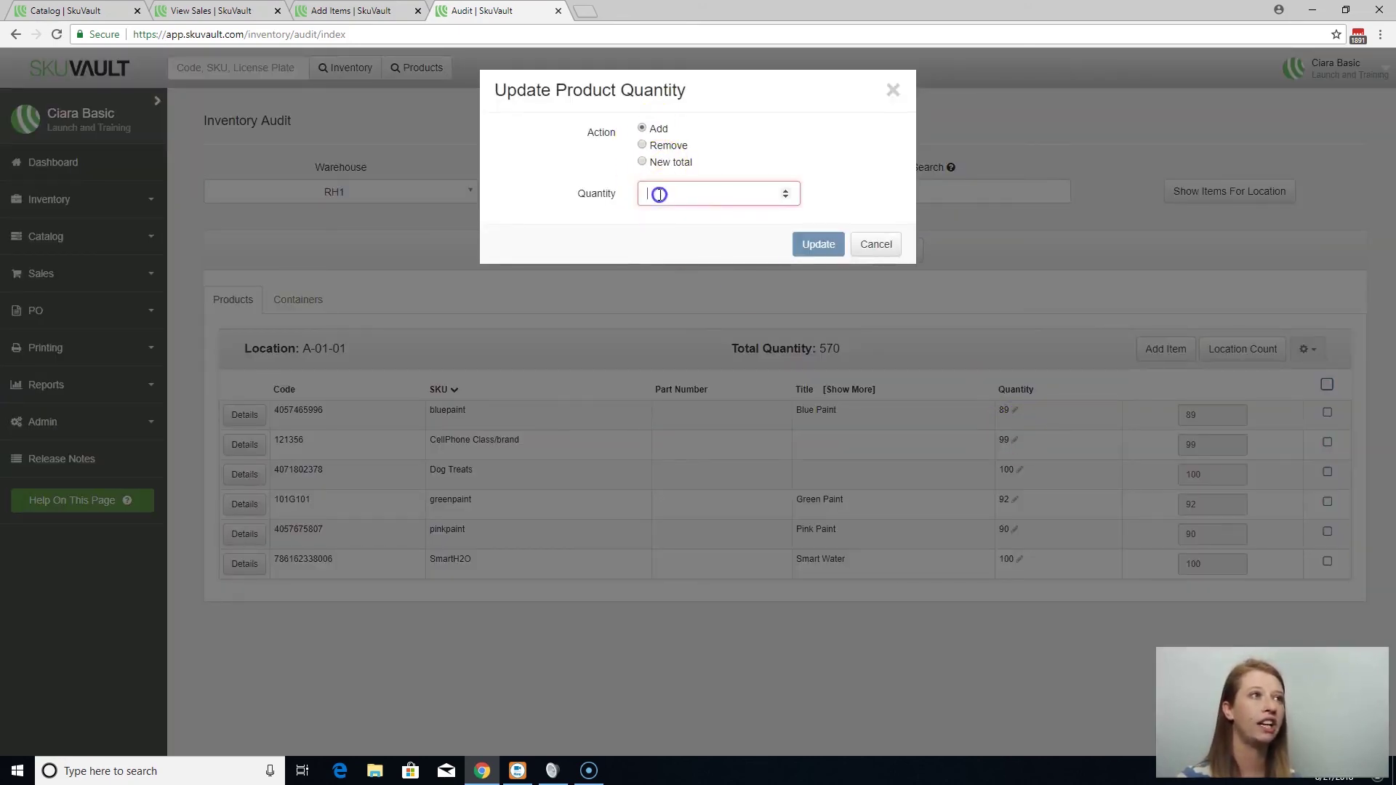
pyautogui.write('10')
pyautogui.click(806, 244)
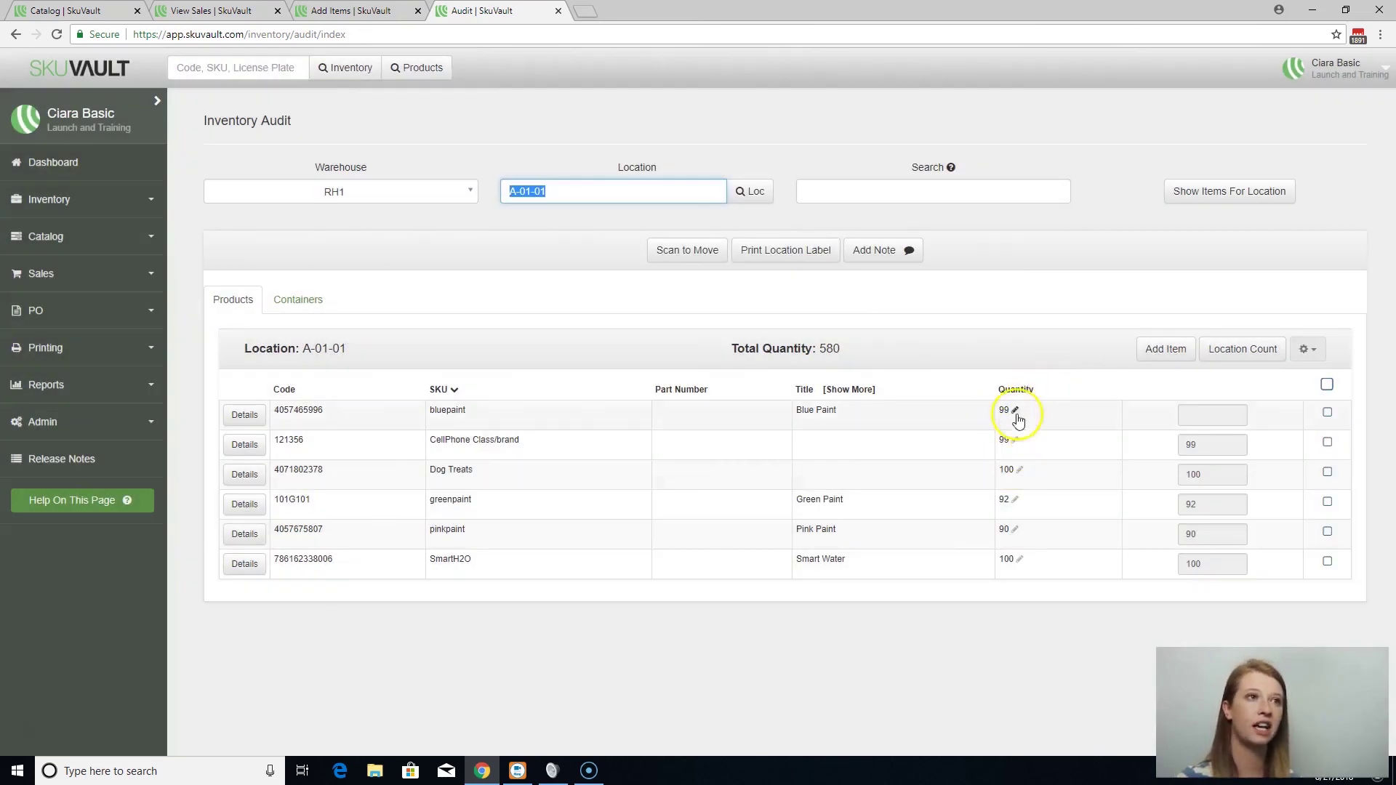
# - Remove 10 units from the bluepaint product's quantity in location A-01-01
pyautogui.click(1014, 411)
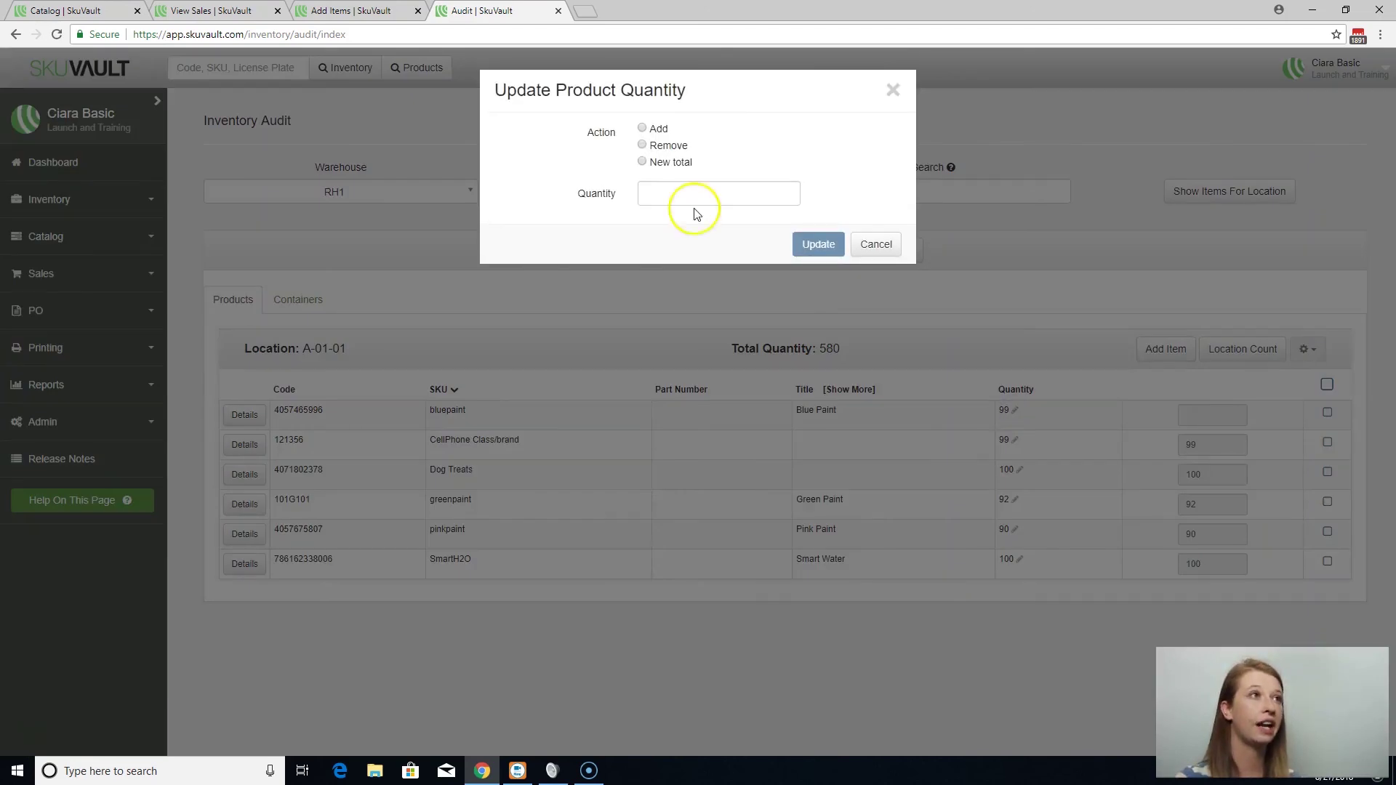
pyautogui.moveTo(683, 147); pyautogui.dragTo(677, 146)
pyautogui.click(642, 145)
pyautogui.click(664, 193)
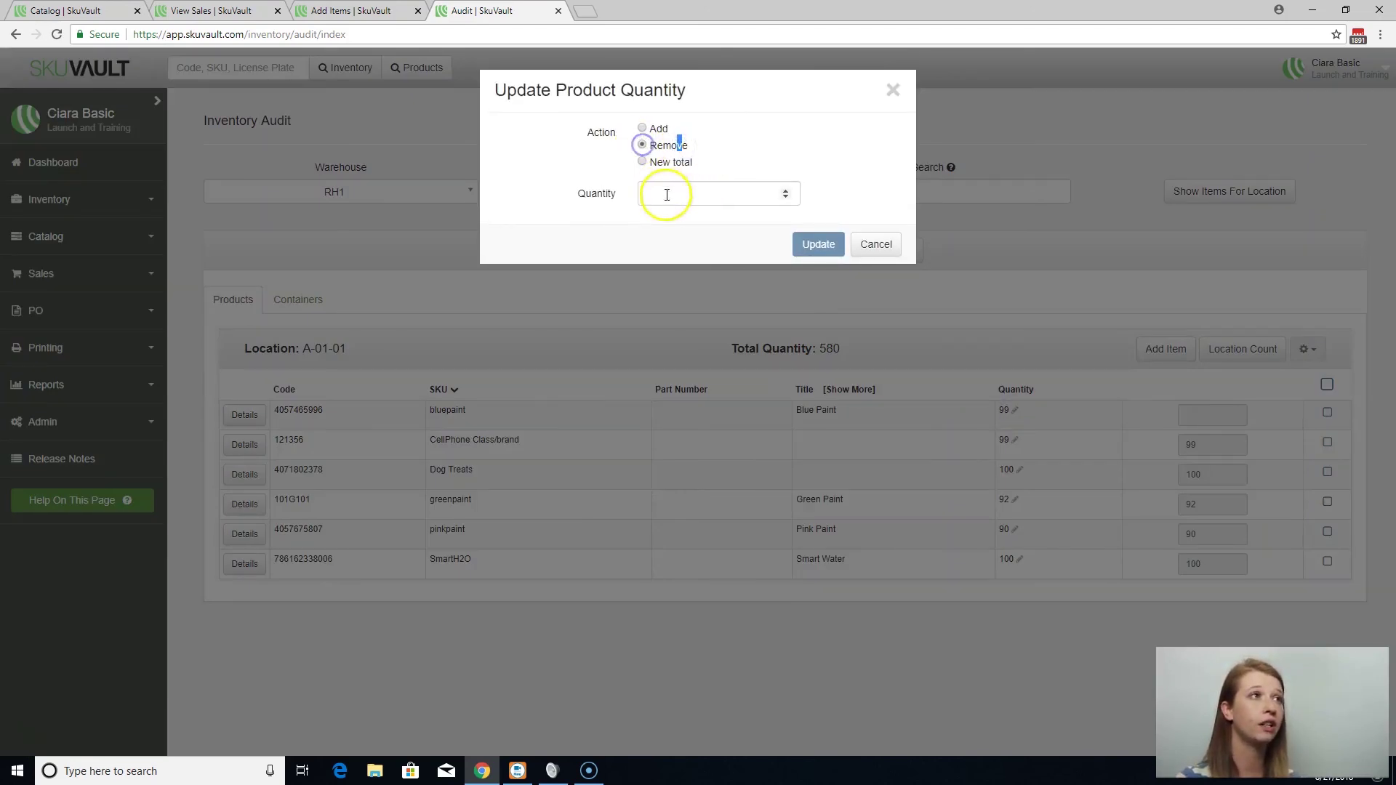
pyautogui.write('10')
pyautogui.click(827, 248)
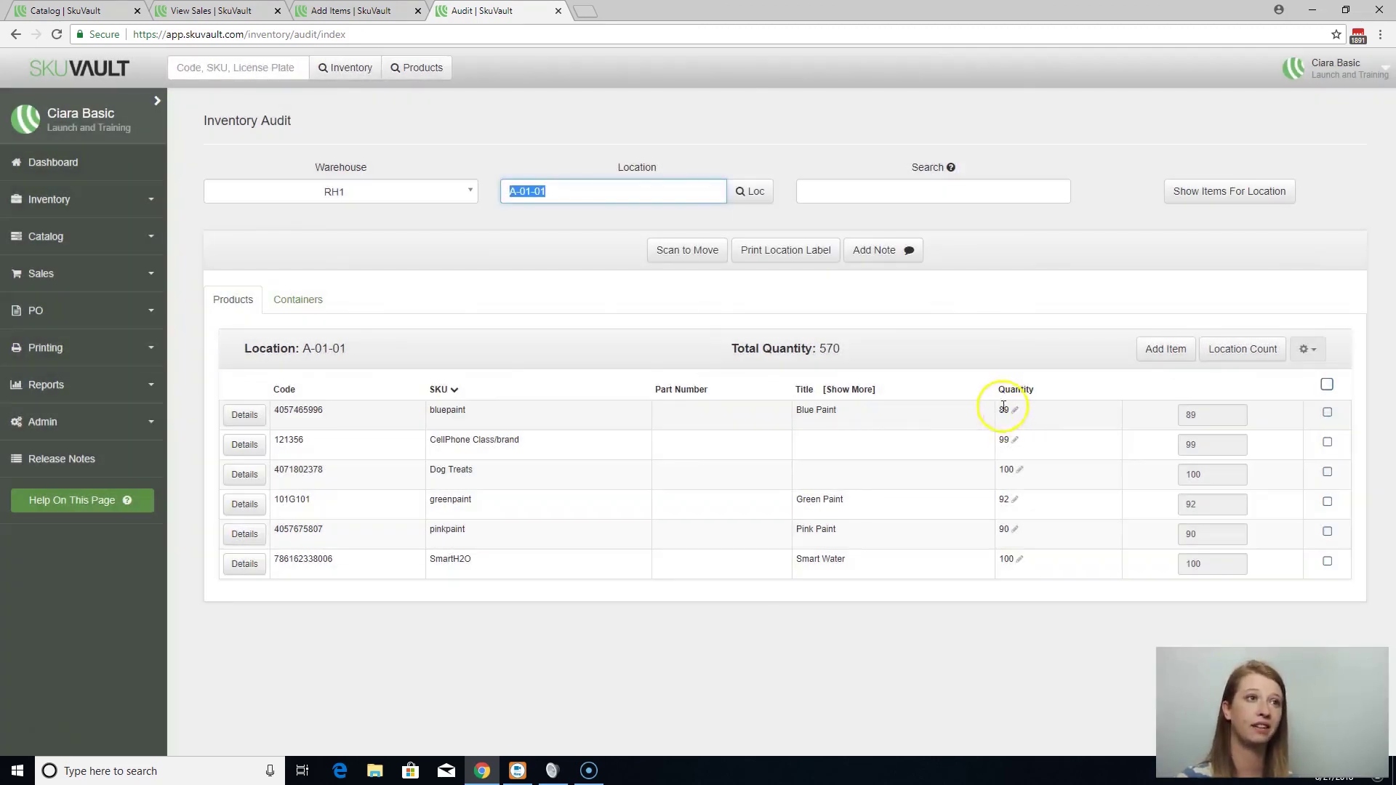
# - Set the bluepaint product's quantity in location A-01-01 to a new total of 100
pyautogui.click(1016, 411)
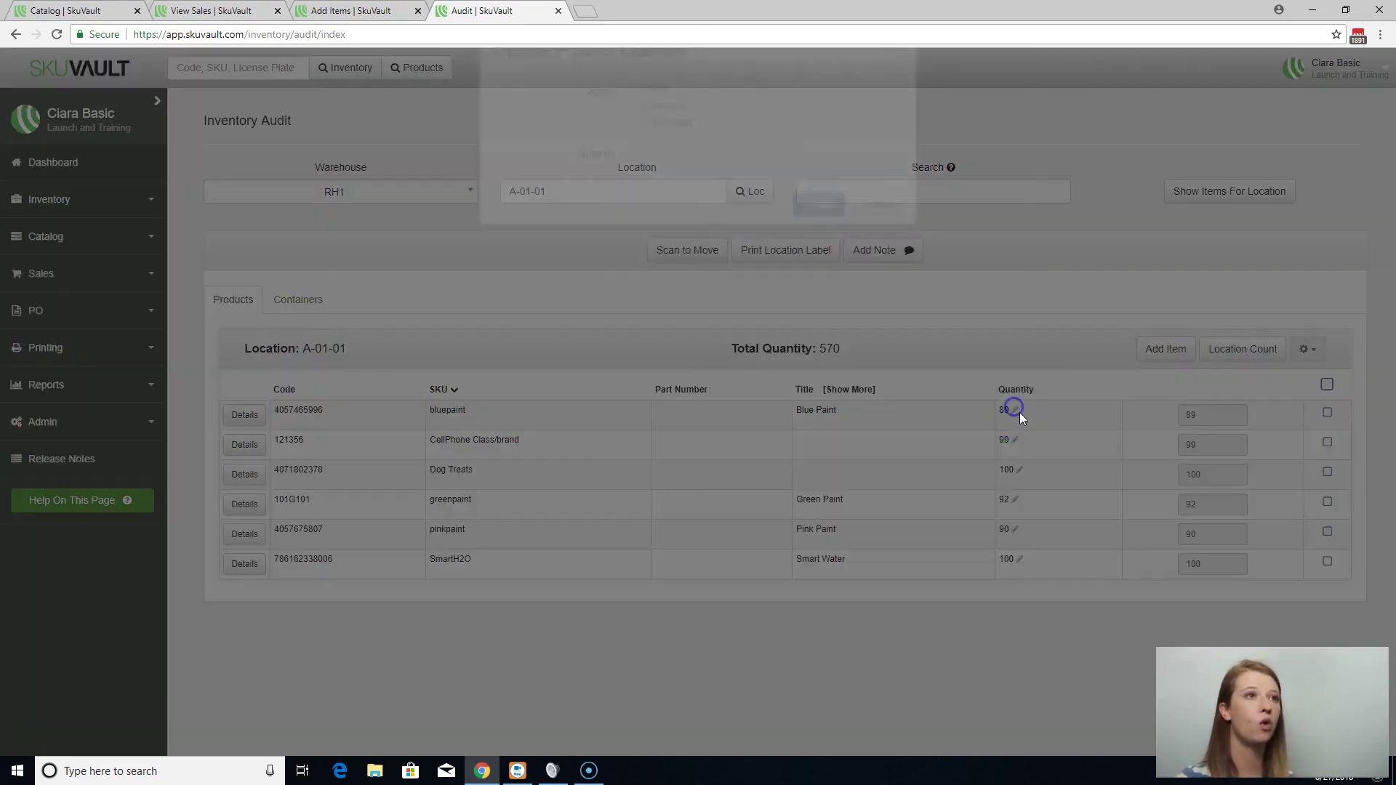
pyautogui.click(671, 163)
pyautogui.click(659, 194)
pyautogui.write('100')
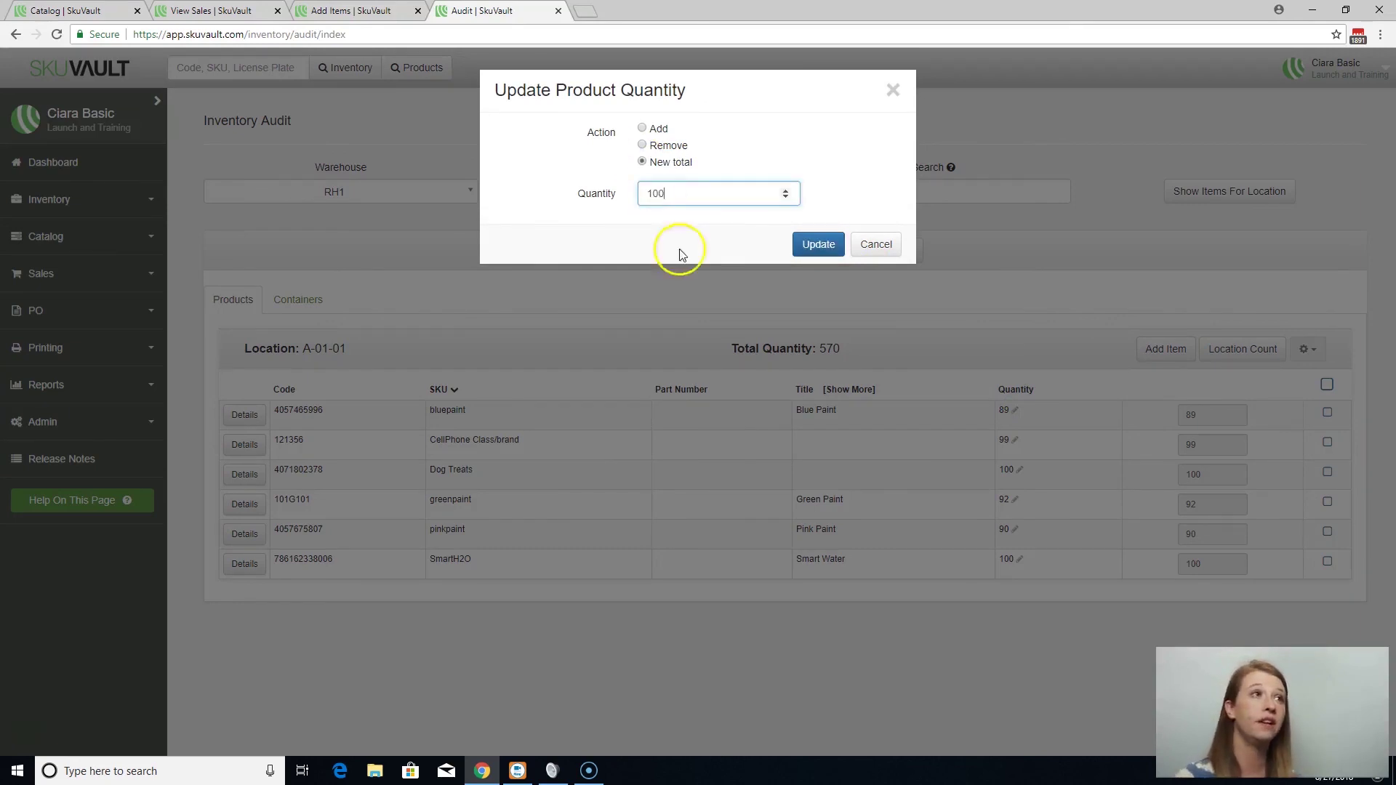
pyautogui.click(810, 246)
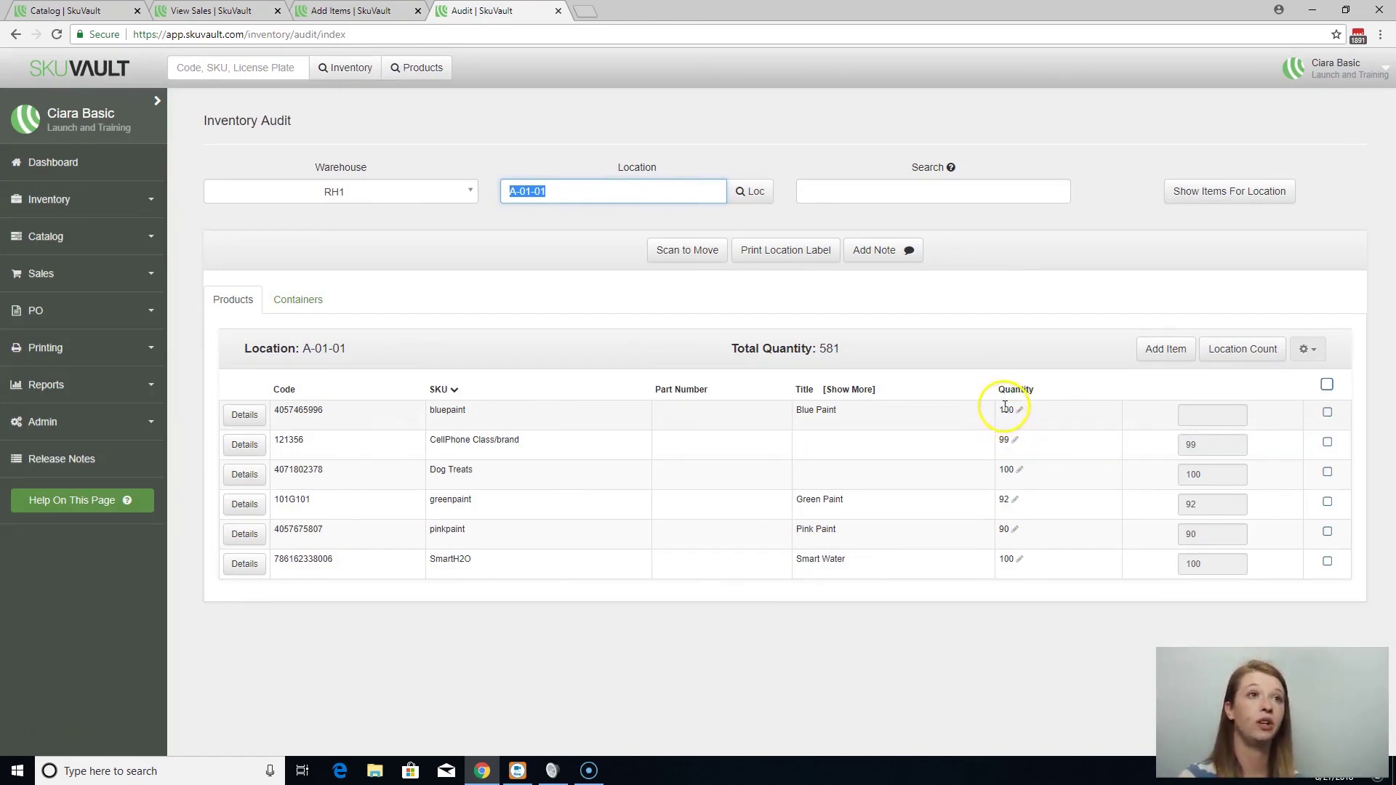
# - Open the location count for A-01-01, examine its recount instructions and close it without counting
pyautogui.click(1236, 351)
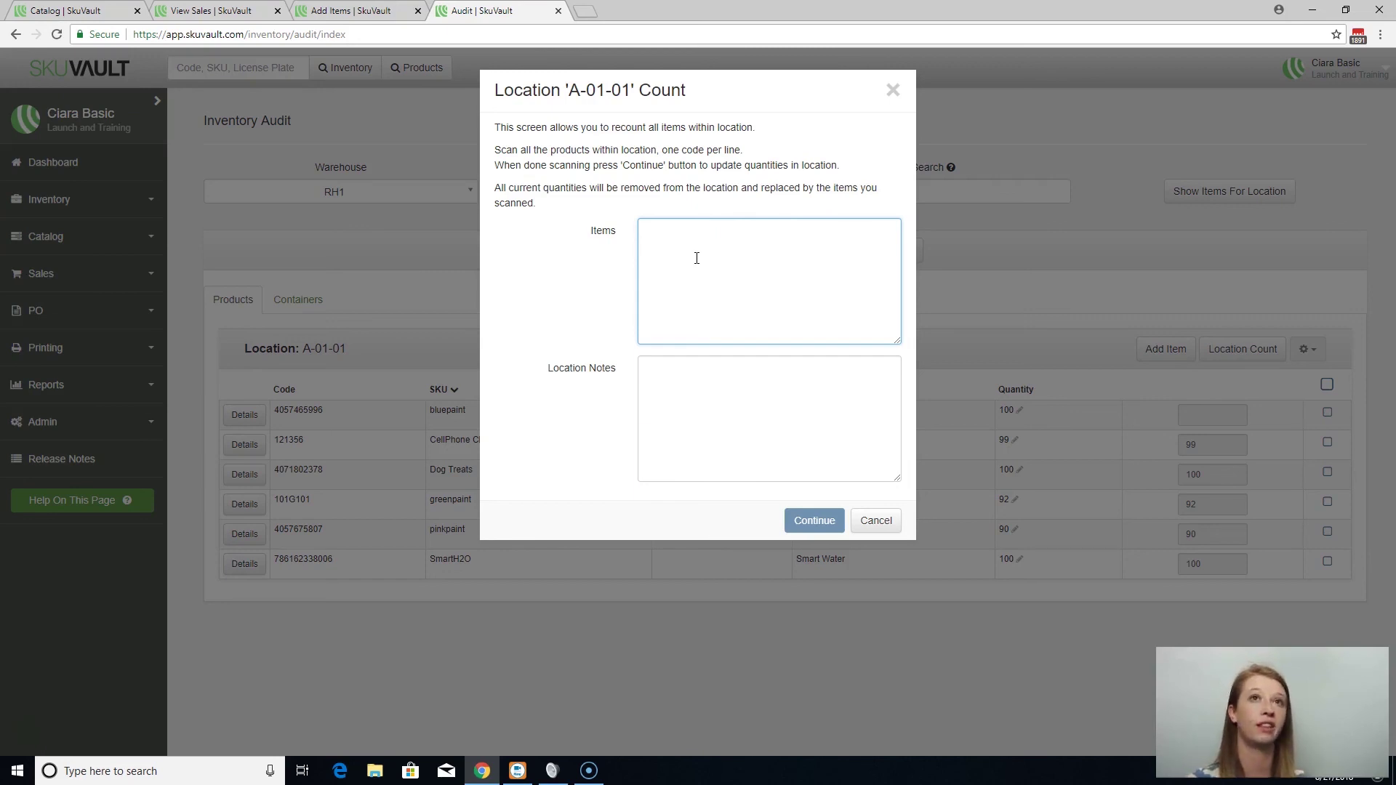
pyautogui.click(877, 522)
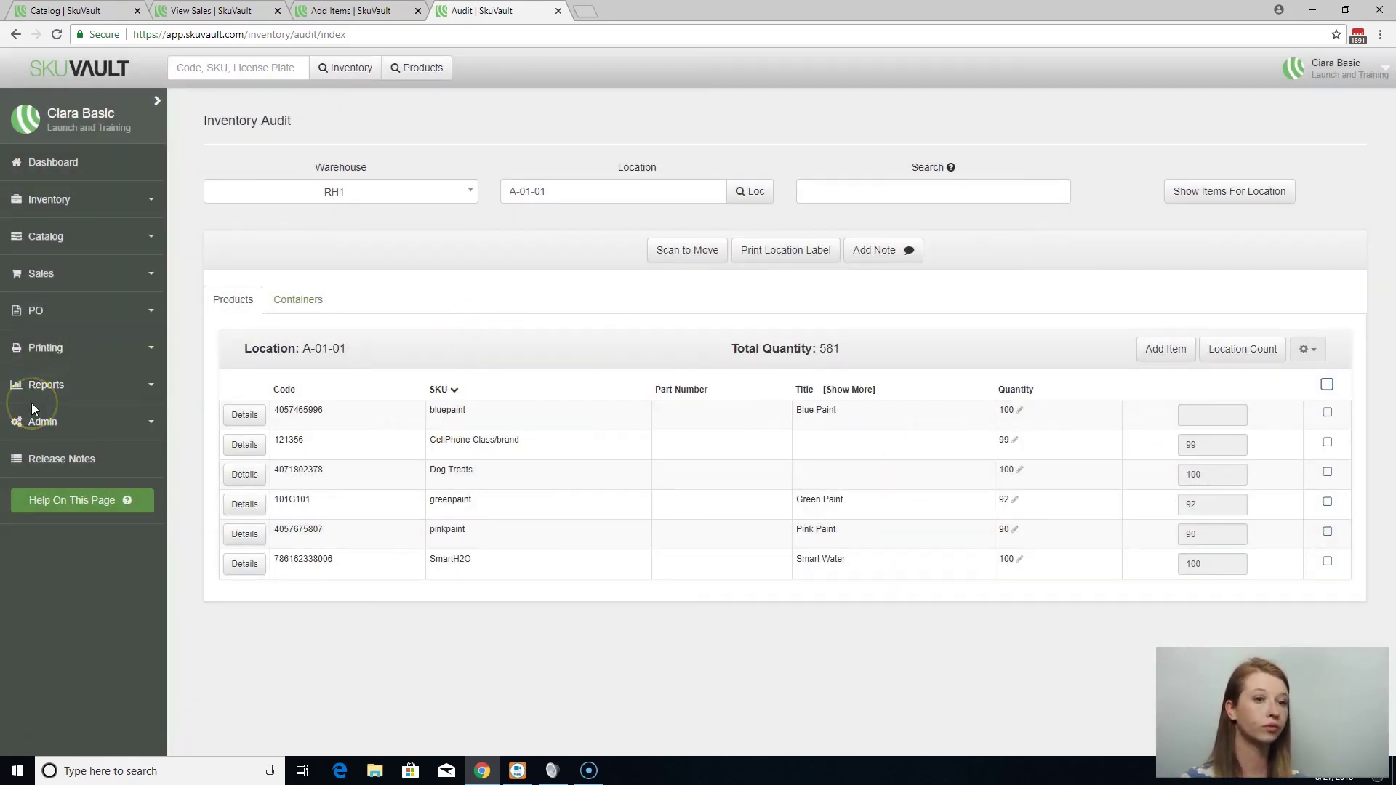
# - Open the Channel Accounts page from the admin section
pyautogui.click(101, 437)
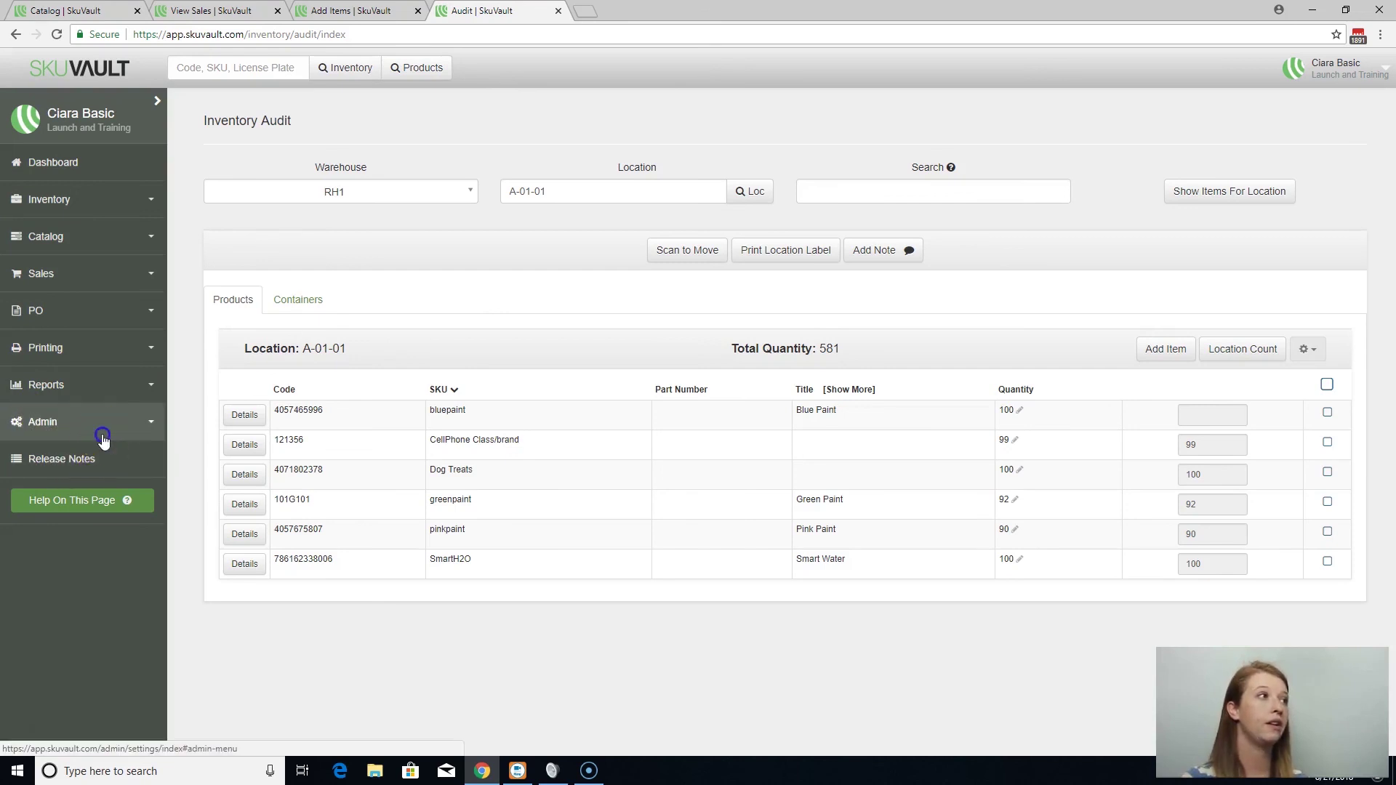
pyautogui.click(101, 217)
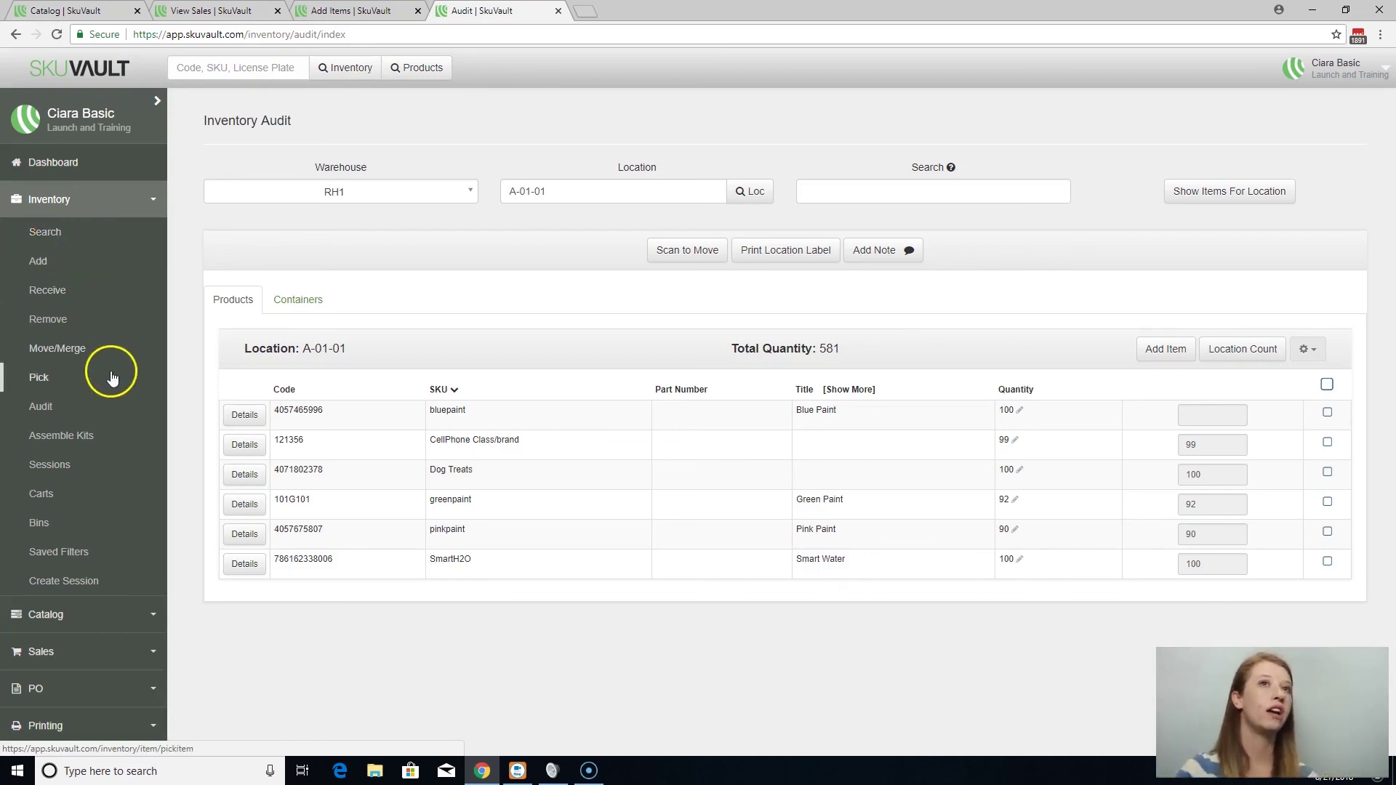
pyautogui.scroll(-2, 88, 429)
pyautogui.scroll(-1, 85, 454)
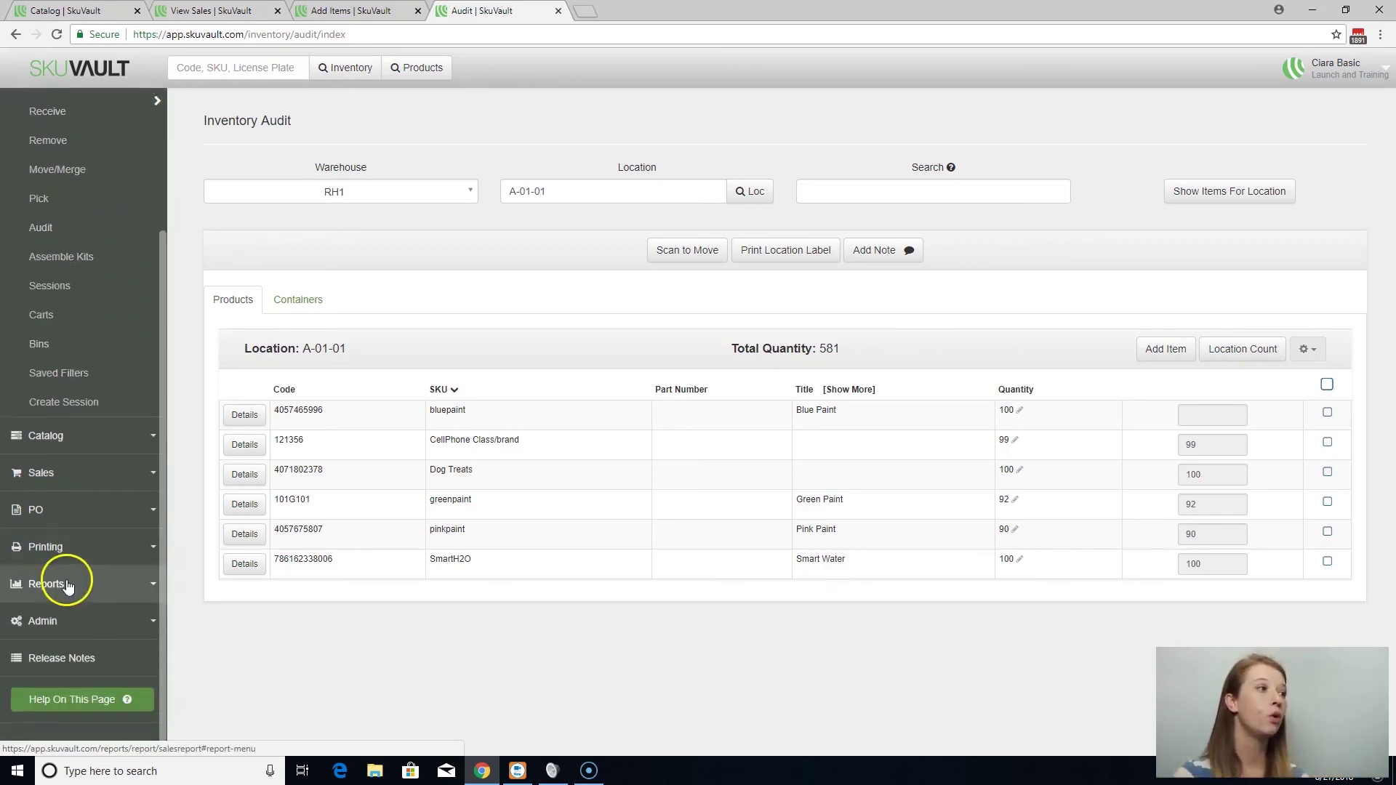
pyautogui.click(114, 637)
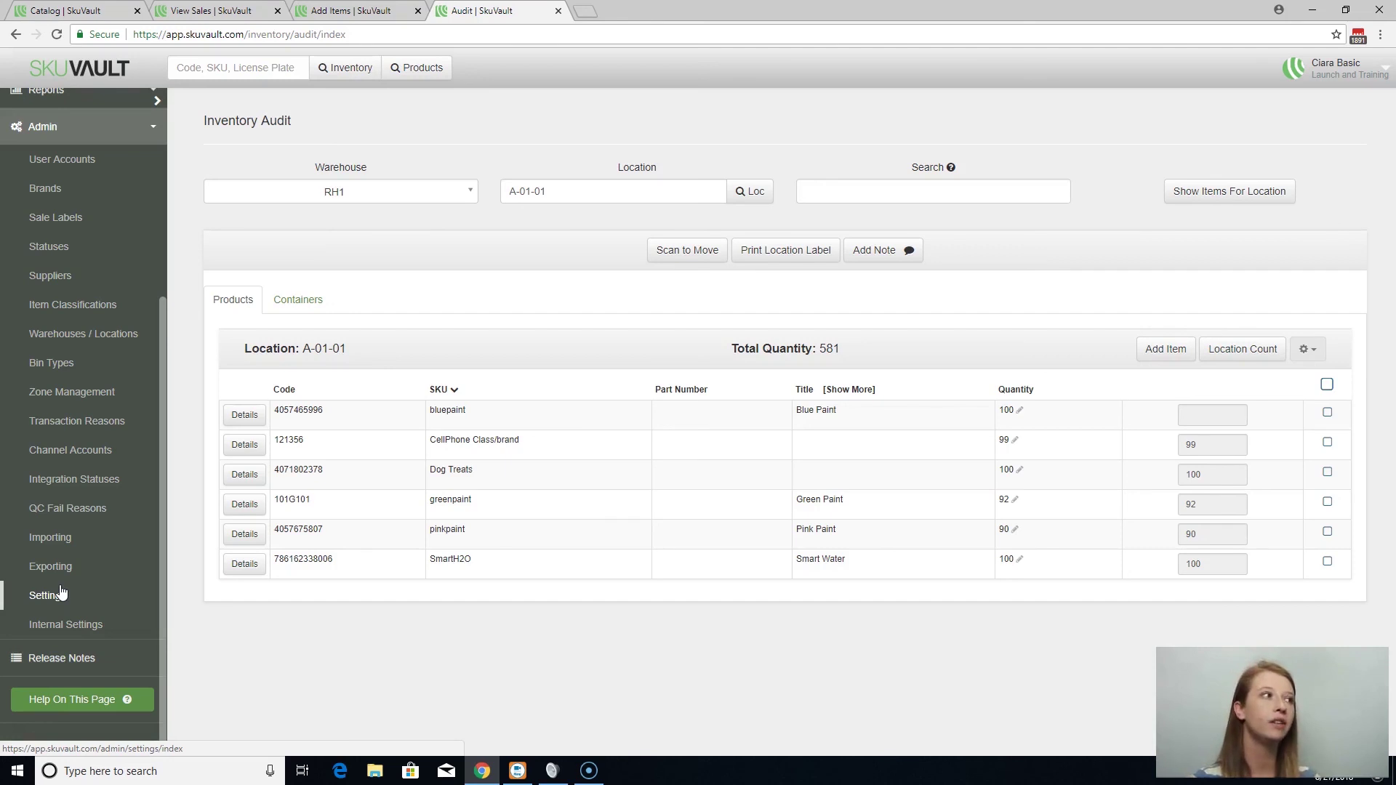
pyautogui.click(63, 449)
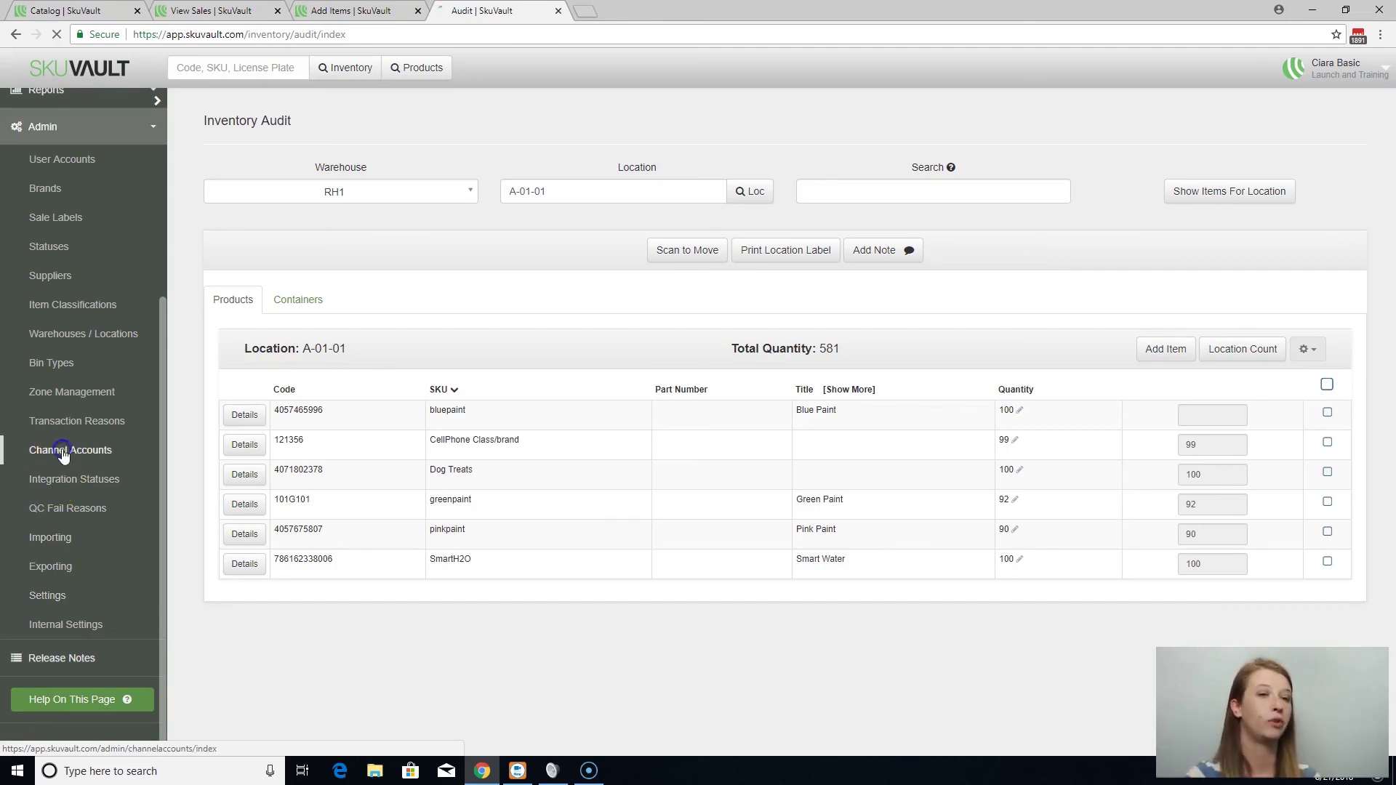